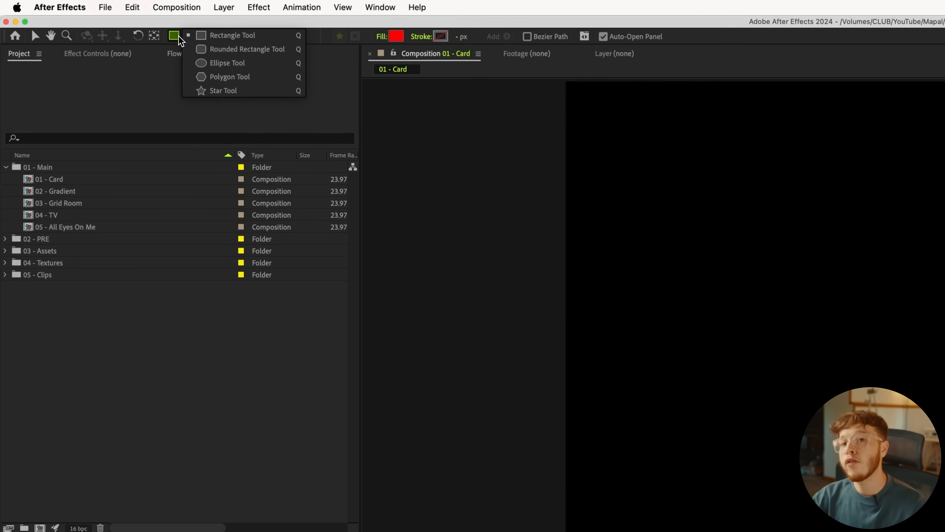
# - Draw a white (FFFFFF) rounded rectangle about 486 × 693 px in the 01 - Card composition
pyautogui.click(235, 52)
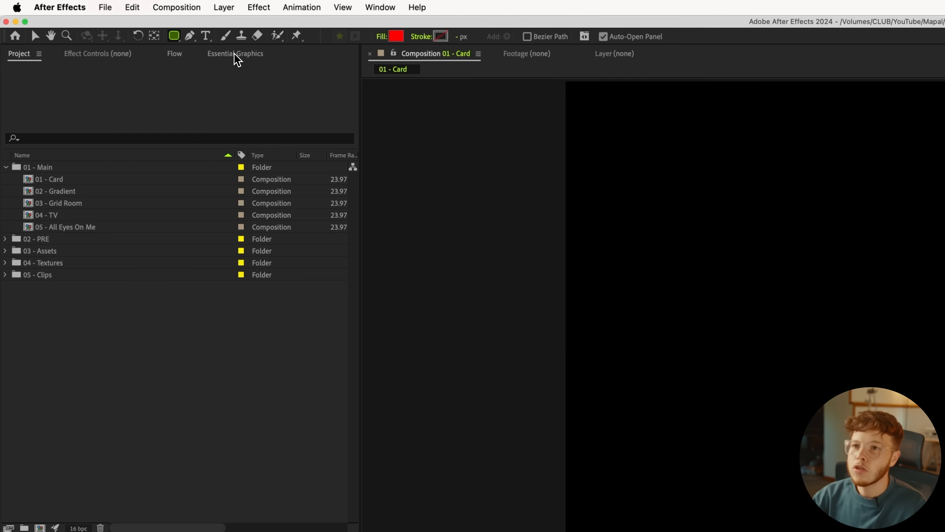
pyautogui.click(396, 36)
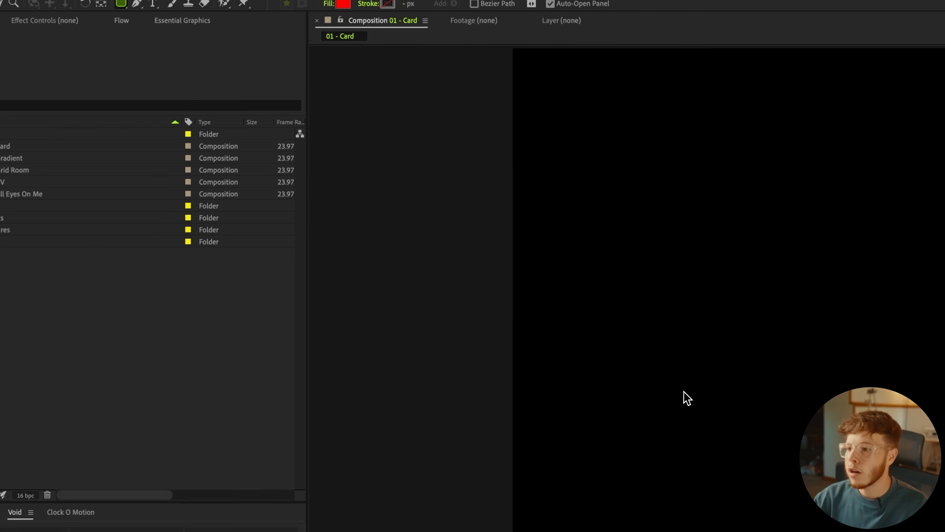
pyautogui.click(395, 355)
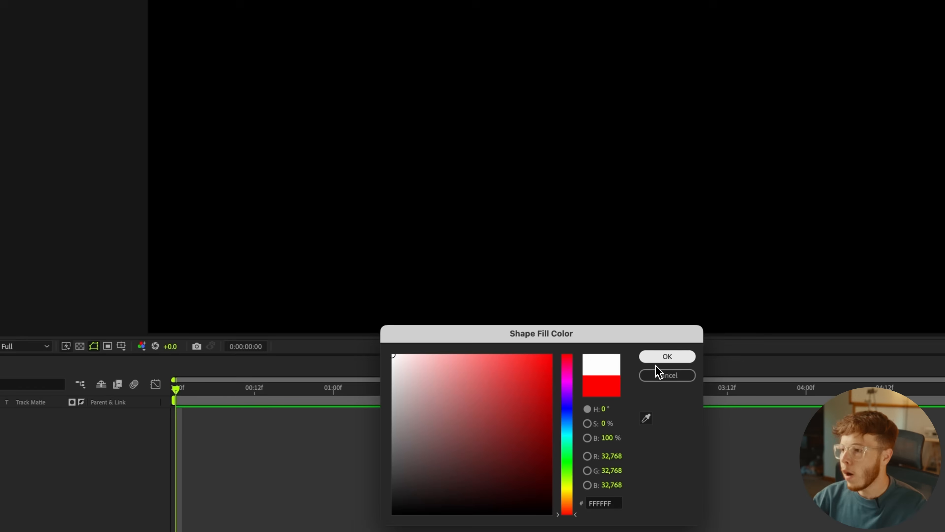
pyautogui.click(660, 359)
pyautogui.moveTo(371, 81)
pyautogui.mouseDown()
pyautogui.moveTo(476, 193)
pyautogui.moveTo(560, 360)
pyautogui.moveTo(570, 433)
pyautogui.moveTo(586, 428)
pyautogui.moveTo(586, 409)
pyautogui.mouseUp()
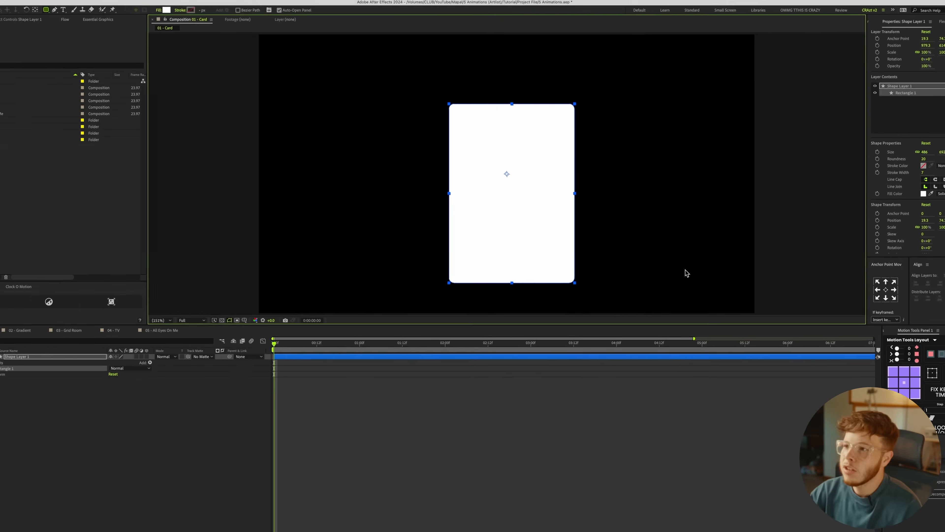
# - Centre the rectangle layer horizontally and vertically in the composition
pyautogui.press('v')
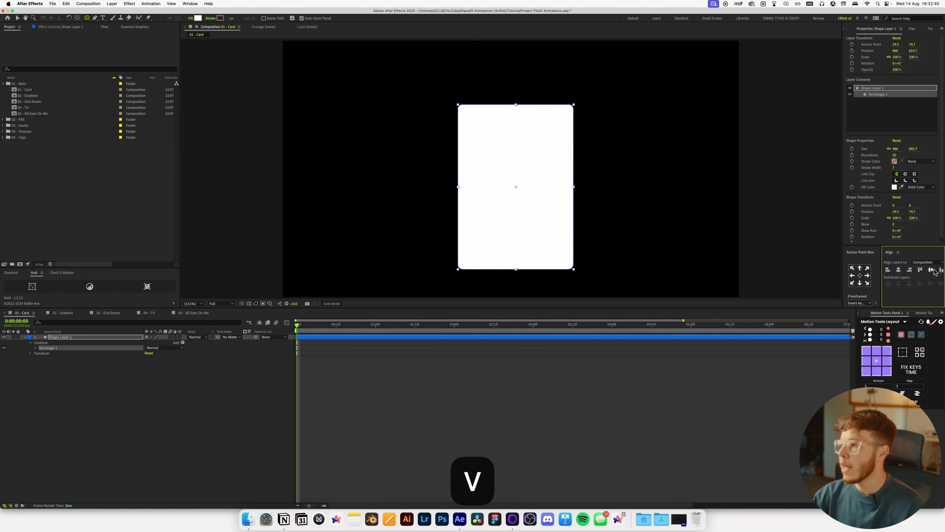
pyautogui.click(899, 270)
pyautogui.click(931, 269)
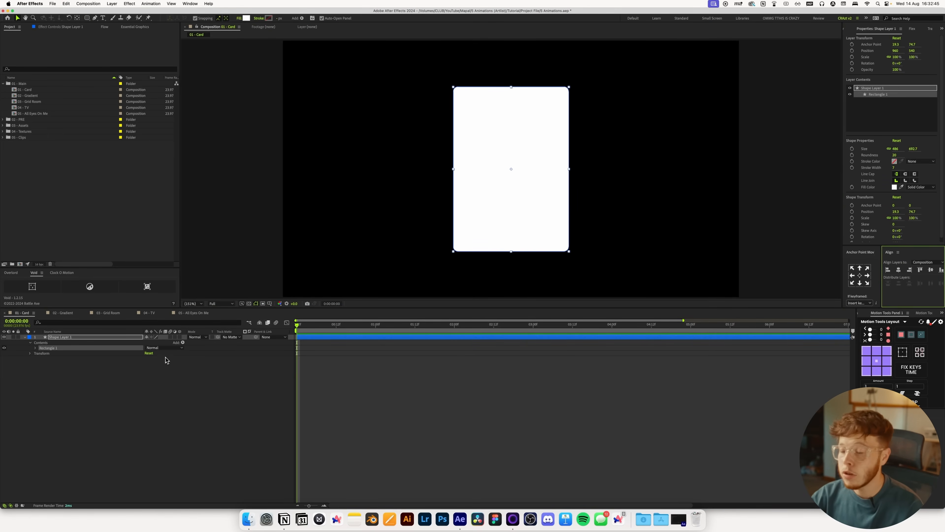
# - Set the roundness of the rectangle's path to 0 for square corners
pyautogui.click(35, 348)
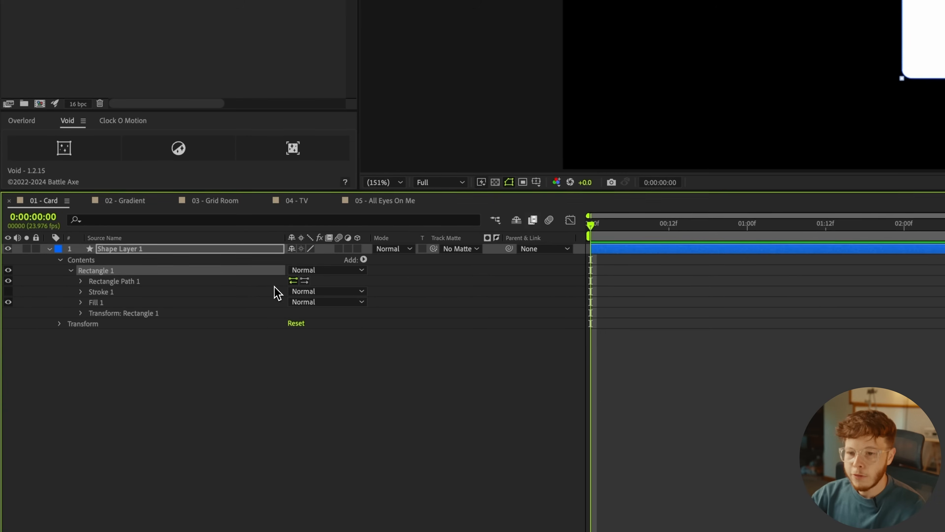
pyautogui.click(41, 353)
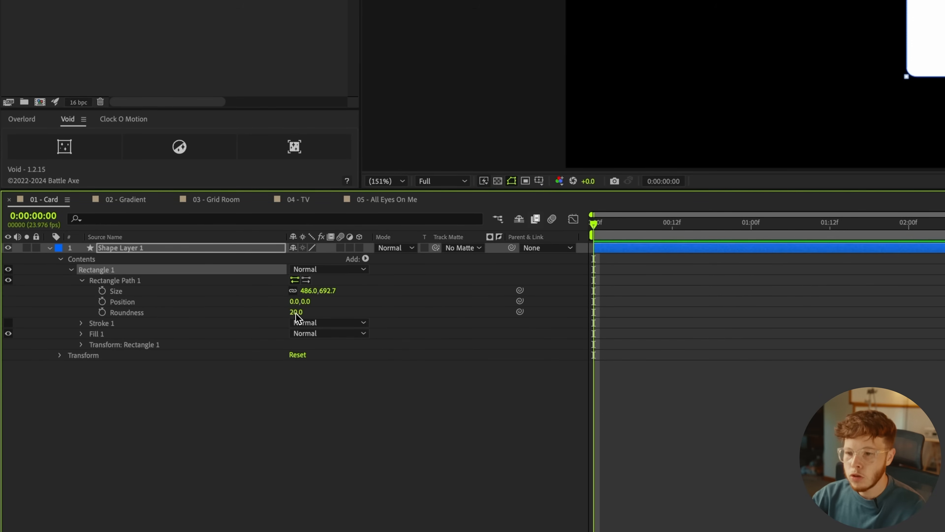
pyautogui.moveTo(296, 312); pyautogui.dragTo(238, 314)
pyautogui.click(388, 422)
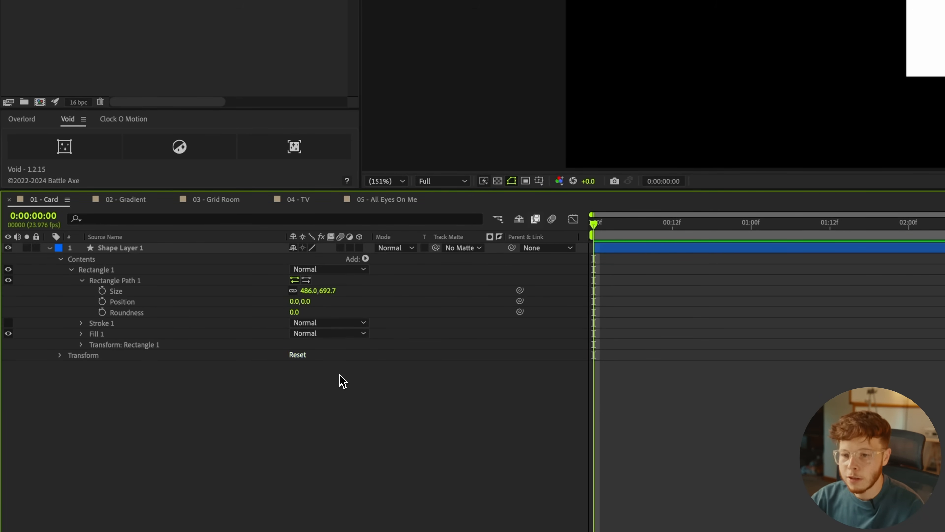
# - Pre-compose the rectangle's shape layer into a new composition named Card PRE
pyautogui.click(110, 249)
pyautogui.press('super+shift+c')
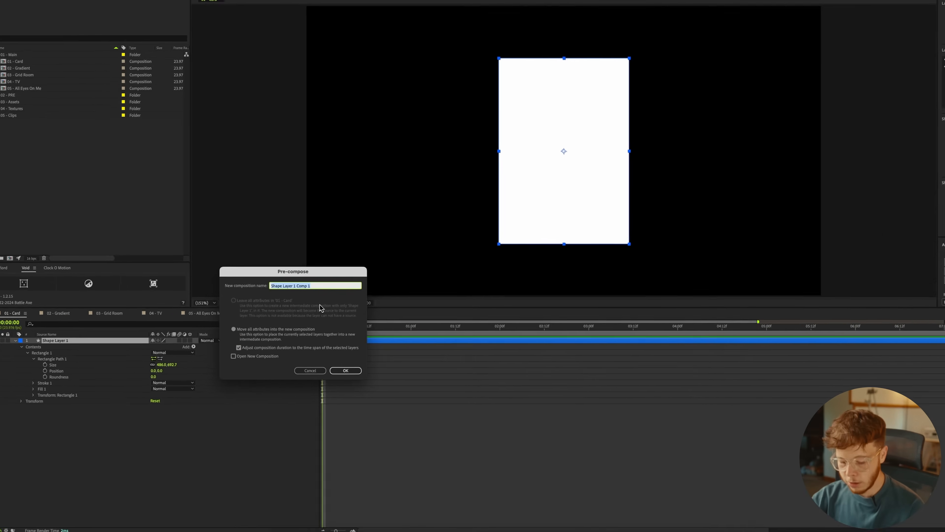
pyautogui.write('Card PRE')
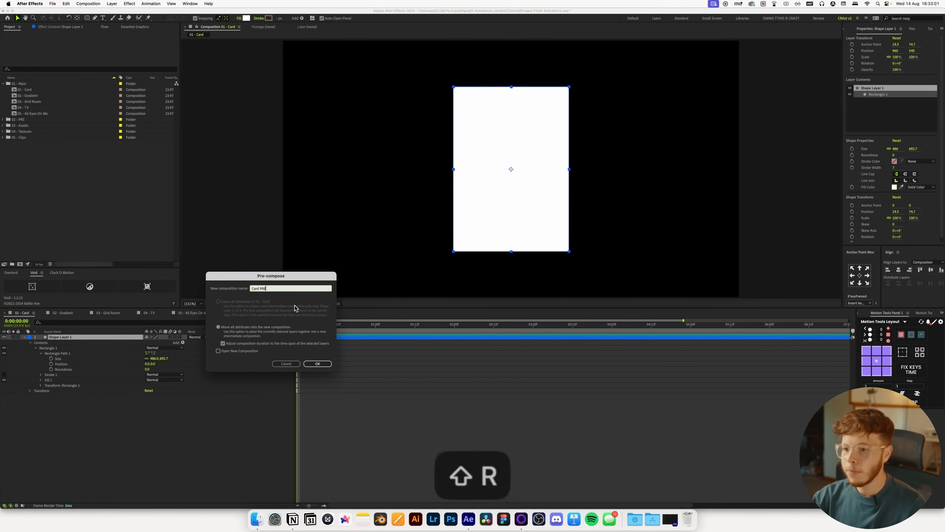
pyautogui.press('Return')
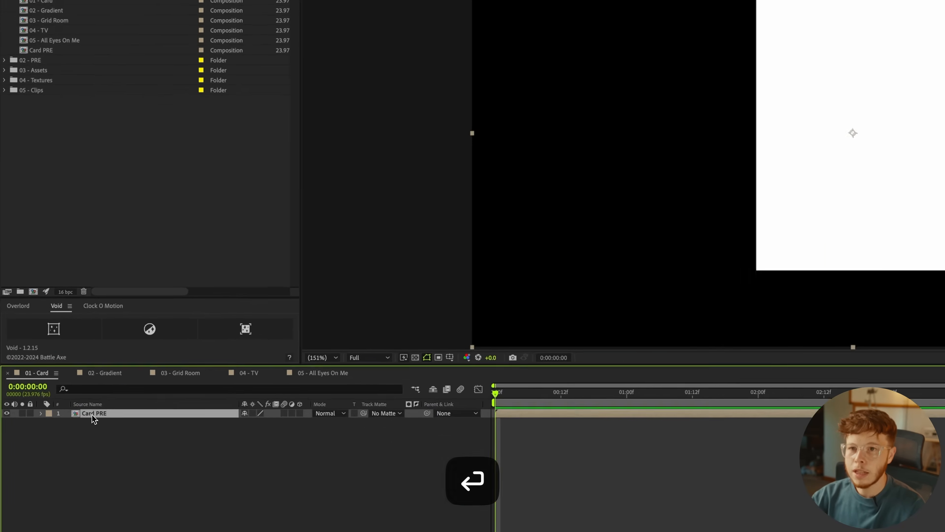
# - Open the Card PRE composition and move it into the 02 - PRE project folder
pyautogui.doubleClick(56, 337)
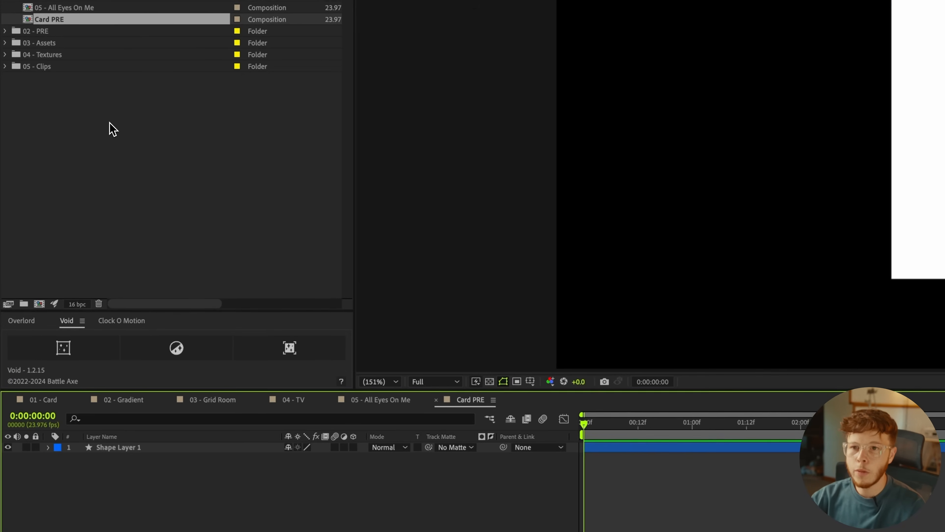
pyautogui.moveTo(47, 94); pyautogui.dragTo(45, 108)
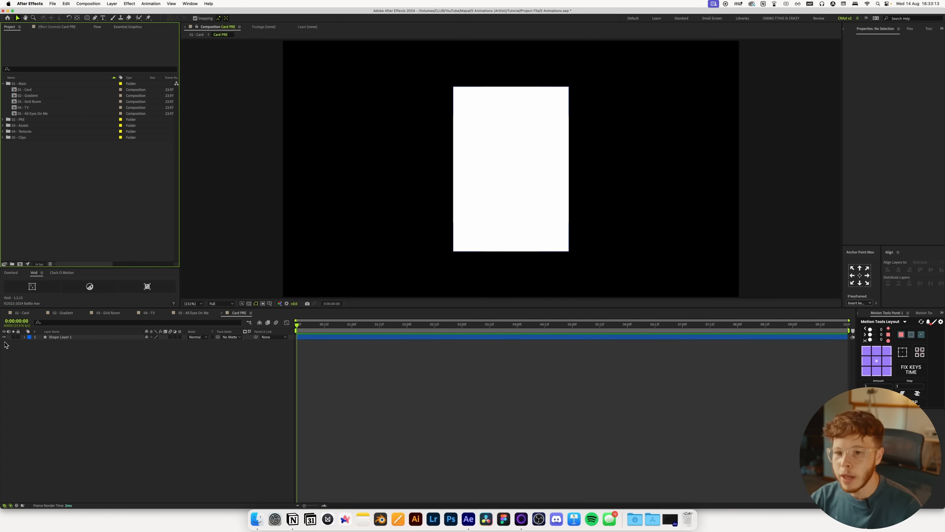
# - Set the size of the rectangle path in Card PRE to 485 × 700 without constrained proportions
pyautogui.click(25, 342)
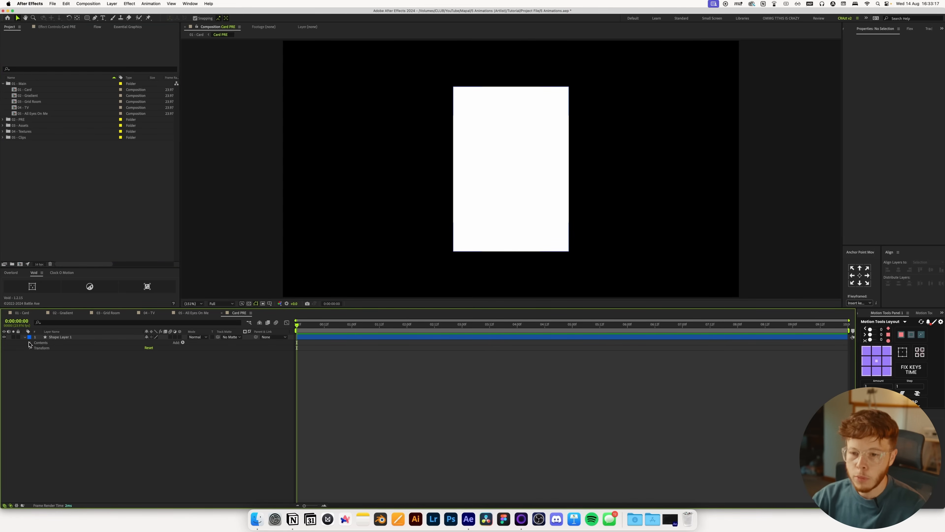
pyautogui.click(35, 348)
pyautogui.click(40, 354)
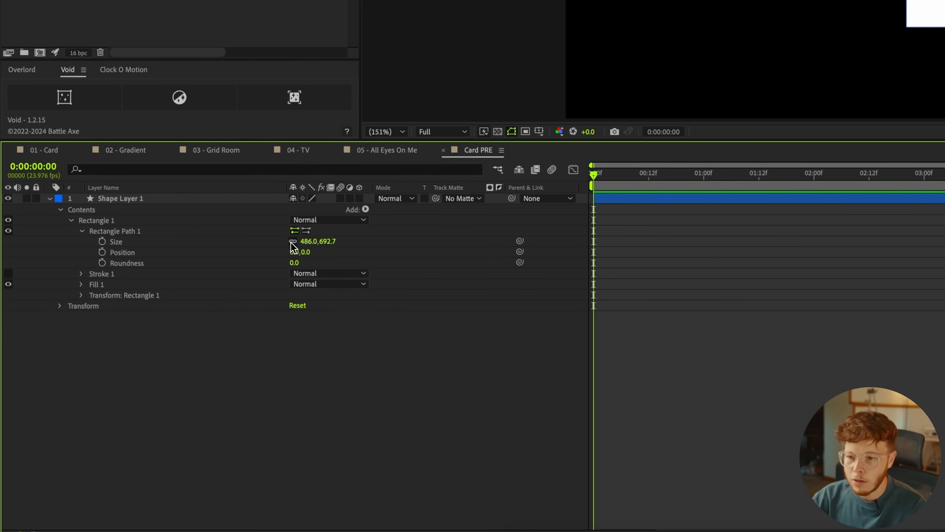
pyautogui.click(309, 242)
pyautogui.write('485')
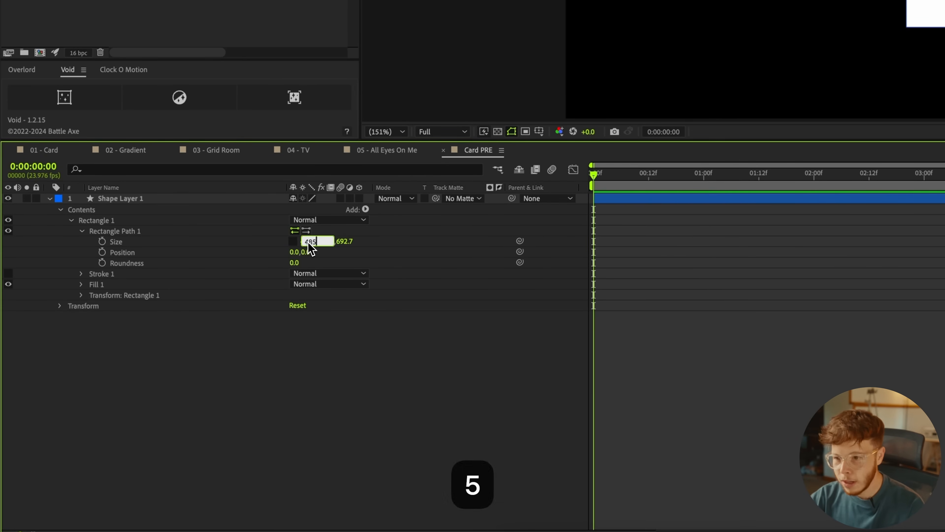
pyautogui.press('Tab')
pyautogui.write('700')
pyautogui.press('Return')
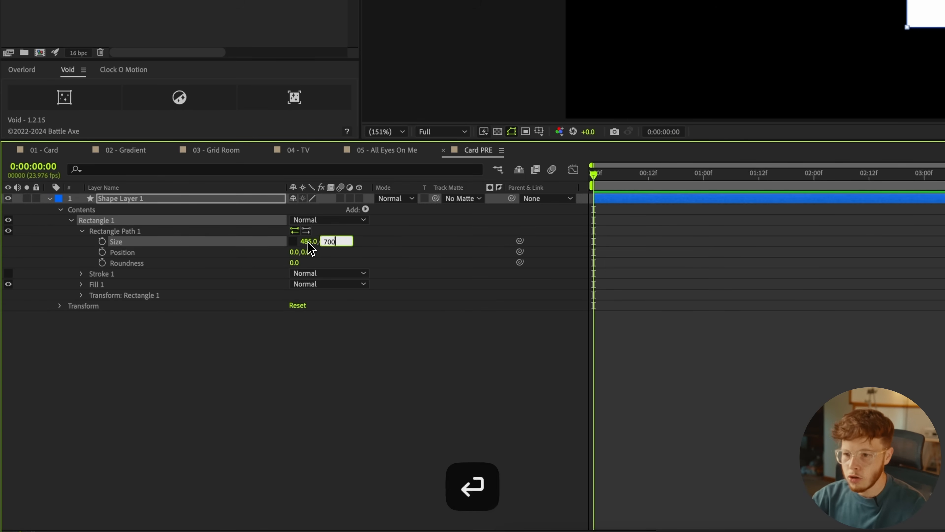
pyautogui.click(297, 344)
# - Resize the Card PRE composition to 485 px wide and 700 px high
pyautogui.press('super+k')
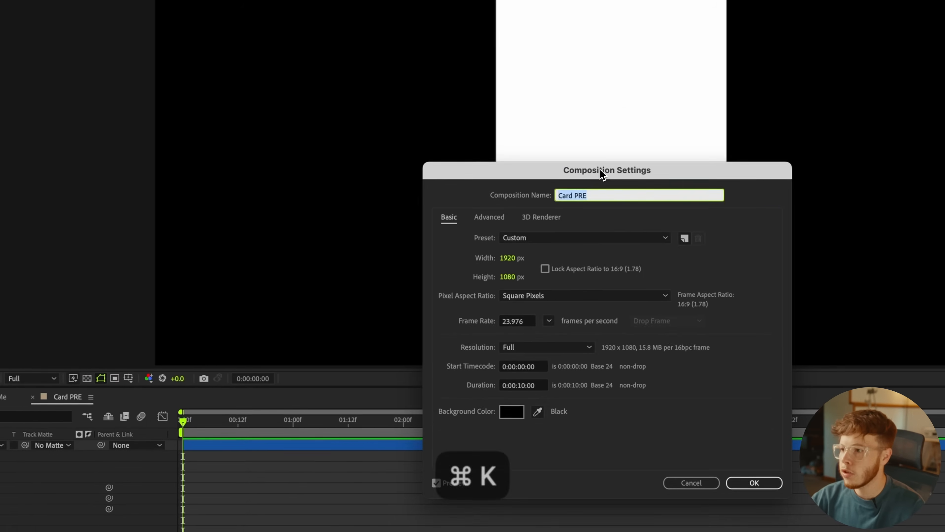
pyautogui.moveTo(600, 169); pyautogui.dragTo(599, 266)
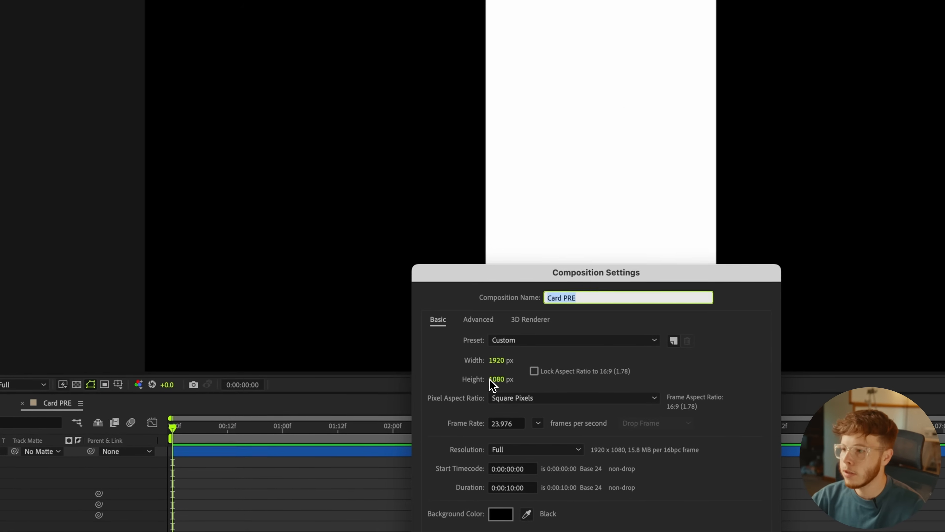
pyautogui.click(497, 361)
pyautogui.write('485')
pyautogui.press('Tab')
pyautogui.press('BackSpace')
pyautogui.write('700')
pyautogui.press('Return')
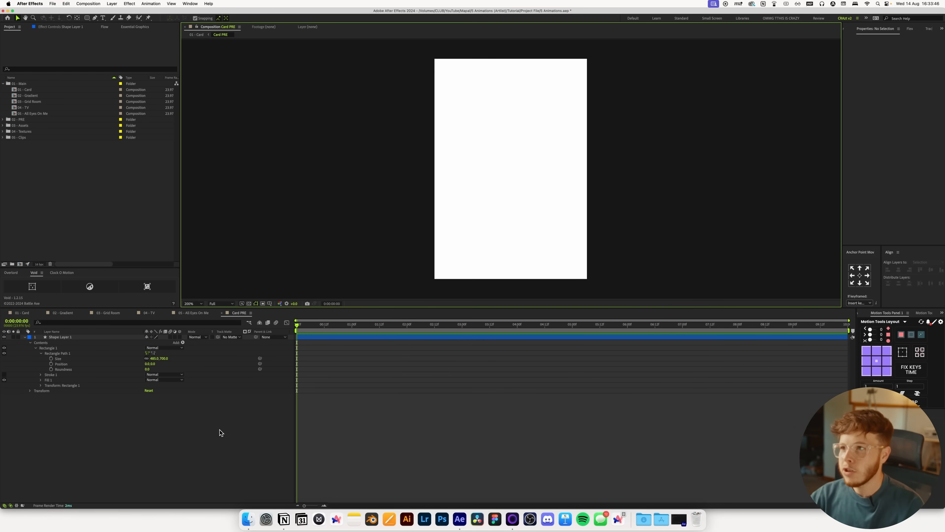
# - Rename the rectangle's shape layer to Card Background
pyautogui.click(59, 338)
pyautogui.press('Return')
pyautogui.write('Card Backgroun')
pyautogui.press('BackSpace')
pyautogui.write('nd')
pyautogui.press('Return')
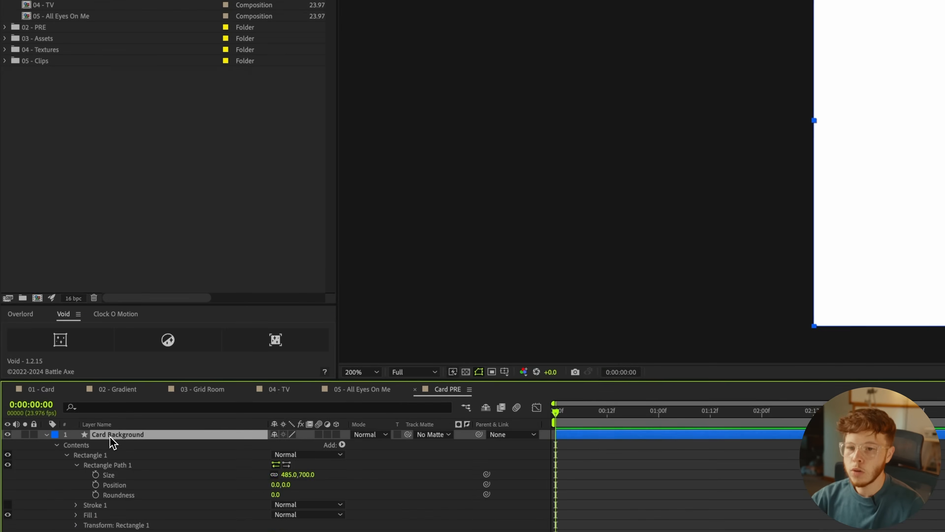
# - Duplicate the Card Background layer and name the copy Card Border
pyautogui.press('super+d')
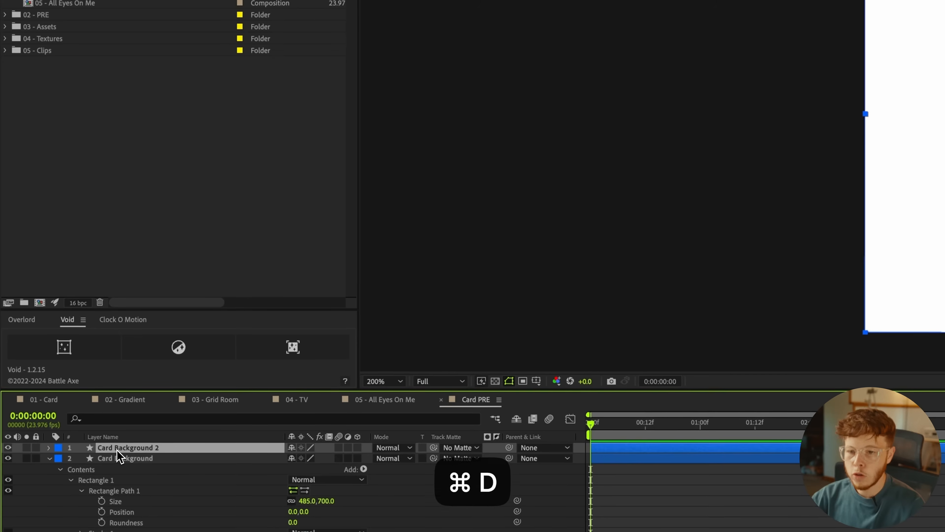
pyautogui.press('Return')
pyautogui.write('Card')
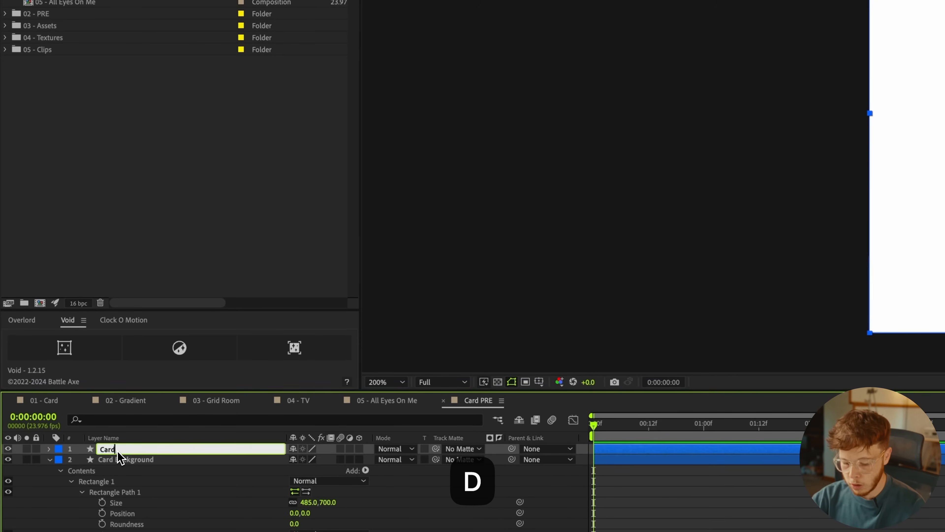
pyautogui.write(' Border')
pyautogui.press('Return')
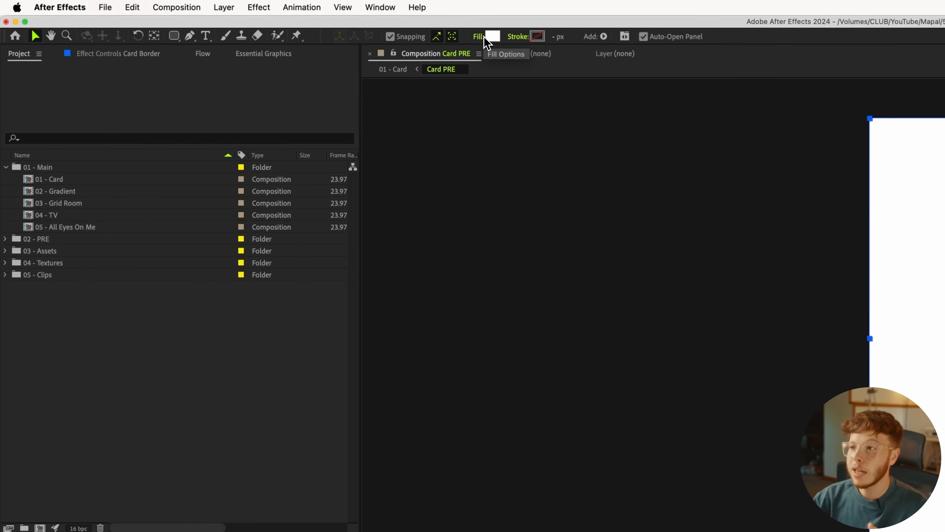
# - Remove the fill from Card Border and give it a solid dark grey stroke, colour 181818
pyautogui.click(484, 37)
pyautogui.click(493, 376)
pyautogui.click(606, 449)
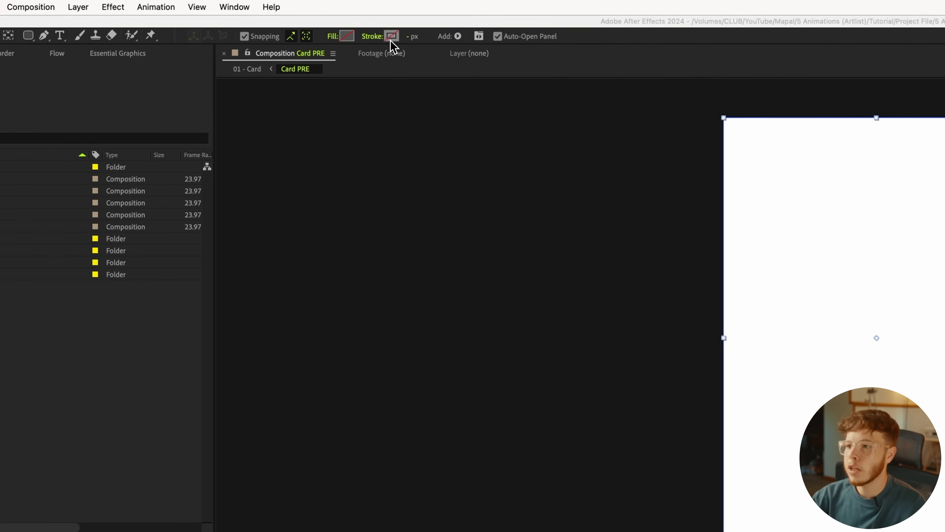
pyautogui.click(383, 34)
pyautogui.moveTo(653, 531); pyautogui.dragTo(644, 531)
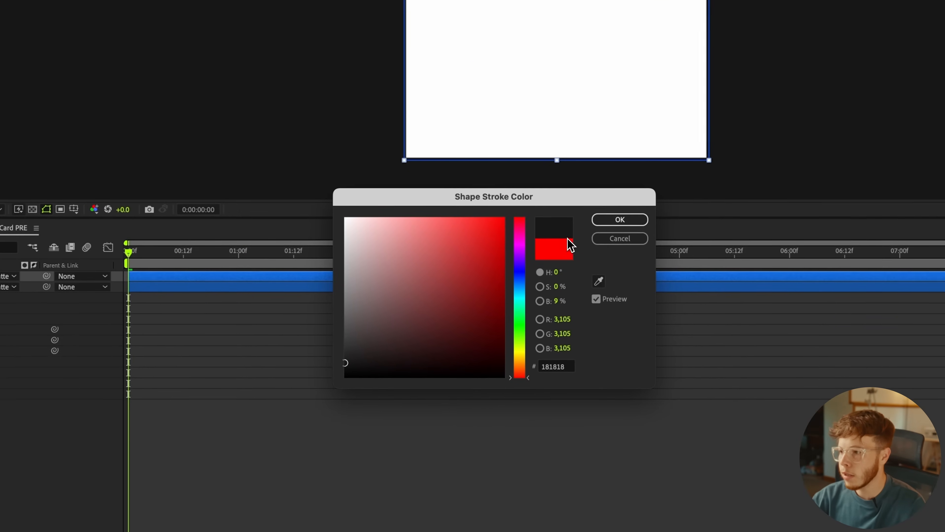
pyautogui.click(634, 233)
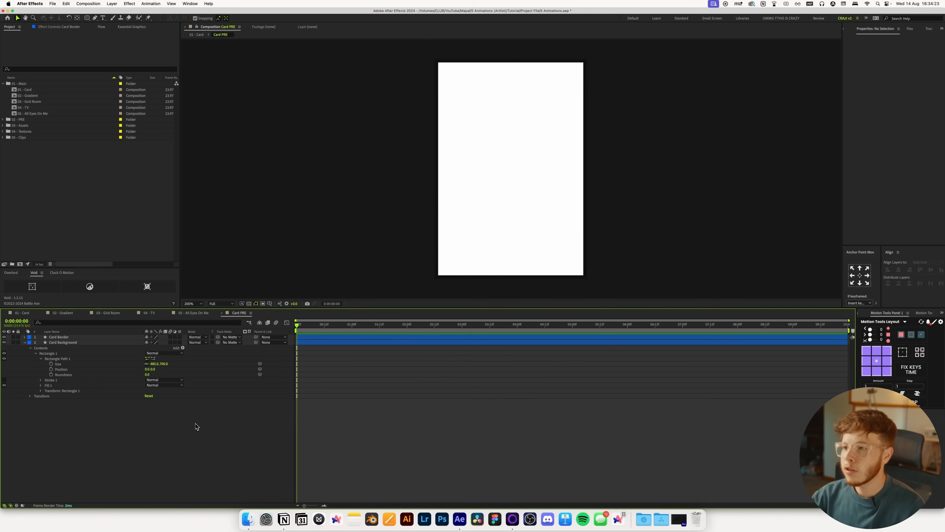
# - Draw a straight horizontal line with the Pen tool across the card's lower part, past both edges, and reduce its stroke width
pyautogui.click(96, 18)
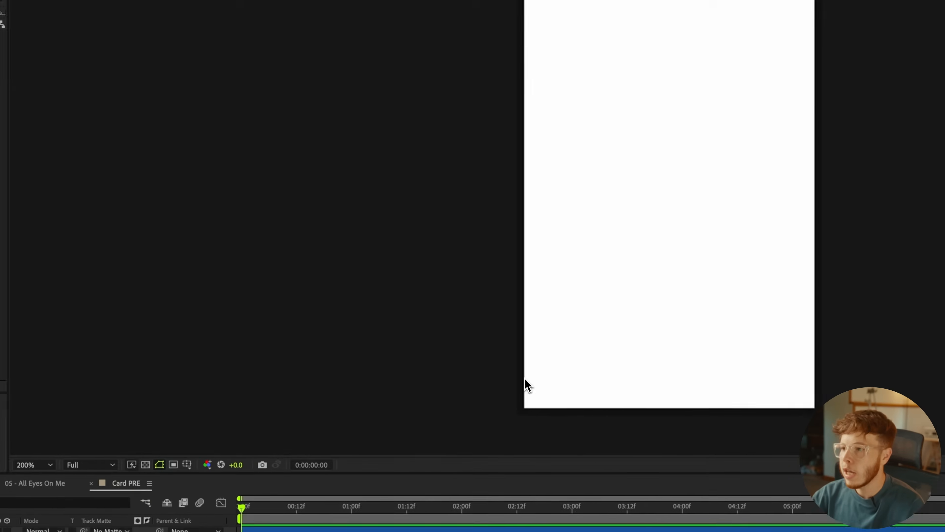
pyautogui.click(491, 370)
pyautogui.keyDown('shift'); pyautogui.click(858, 371); pyautogui.keyUp('shift')
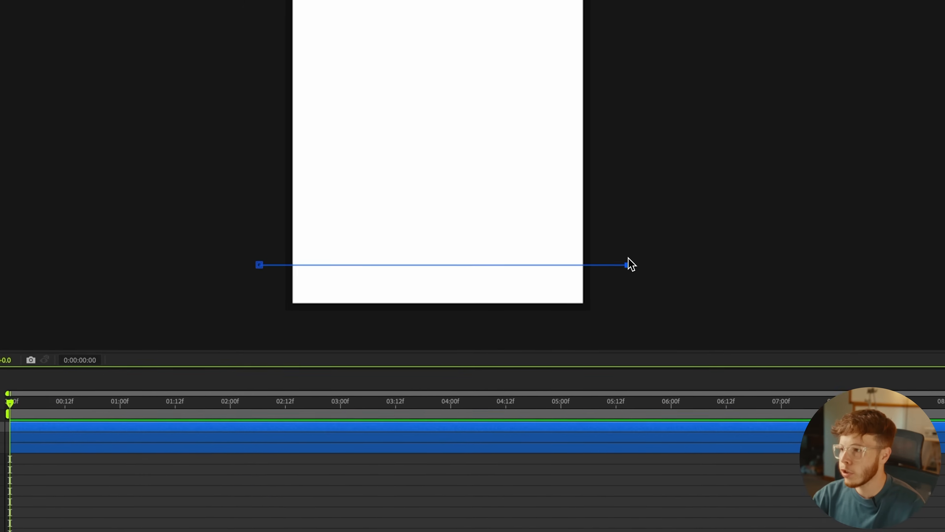
pyautogui.press('v')
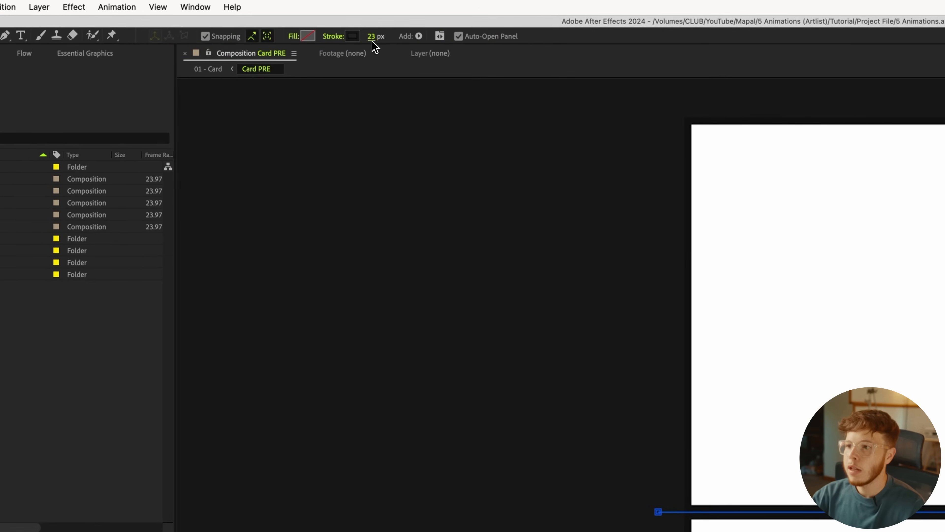
pyautogui.moveTo(364, 45); pyautogui.dragTo(366, 46)
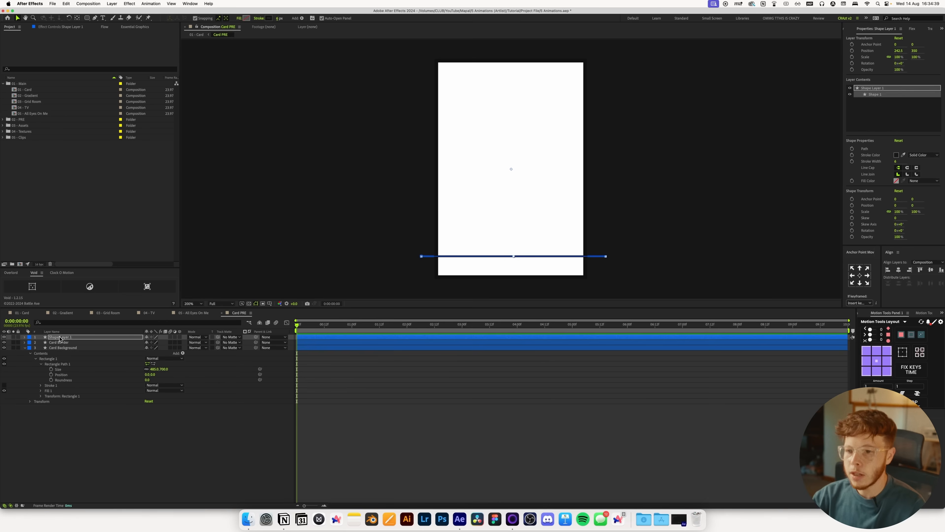
# - Move the line layer up 20 px and rename it Card divider
pyautogui.click(60, 338)
pyautogui.hotkey('shift', 'Up')
pyautogui.hotkey('shift', 'Up')
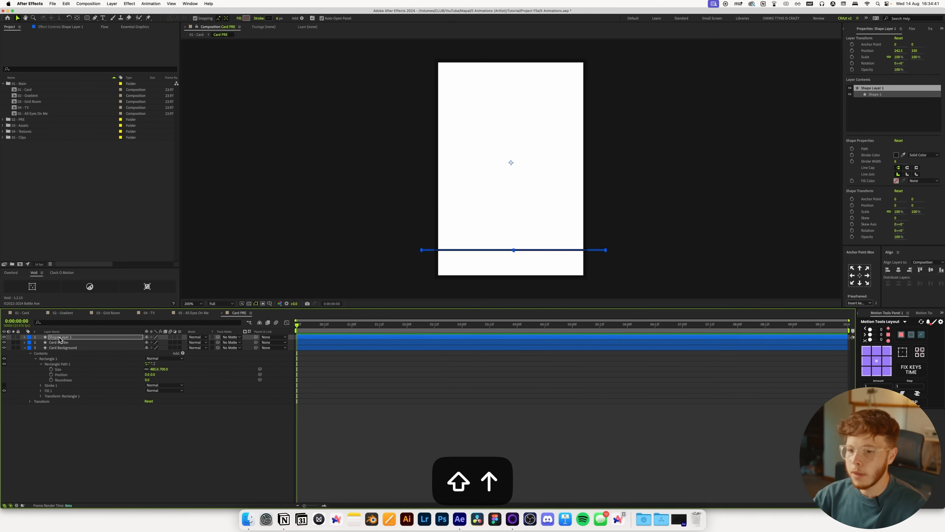
pyautogui.press('Return')
pyautogui.write('Card divider')
pyautogui.press('Return')
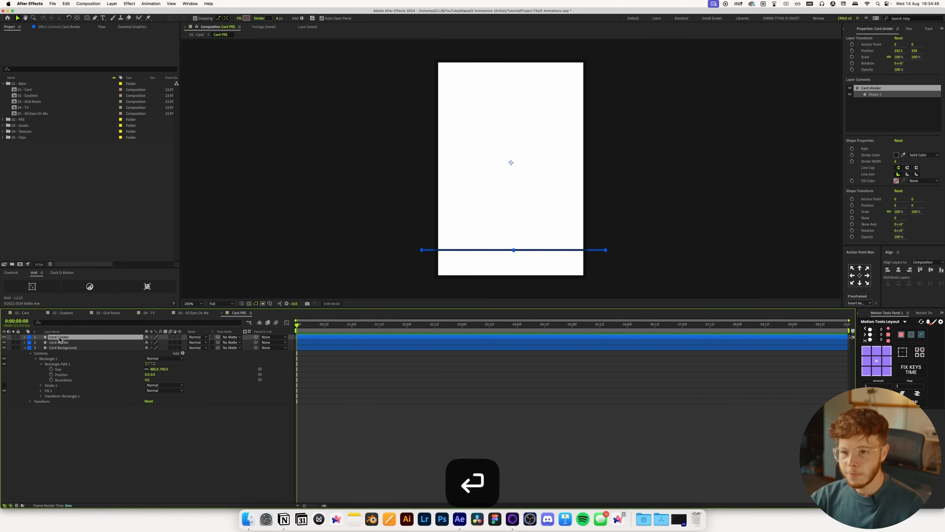
pyautogui.moveTo(520, 185); pyautogui.dragTo(489, 162)
pyautogui.scroll(2, 427, 213)
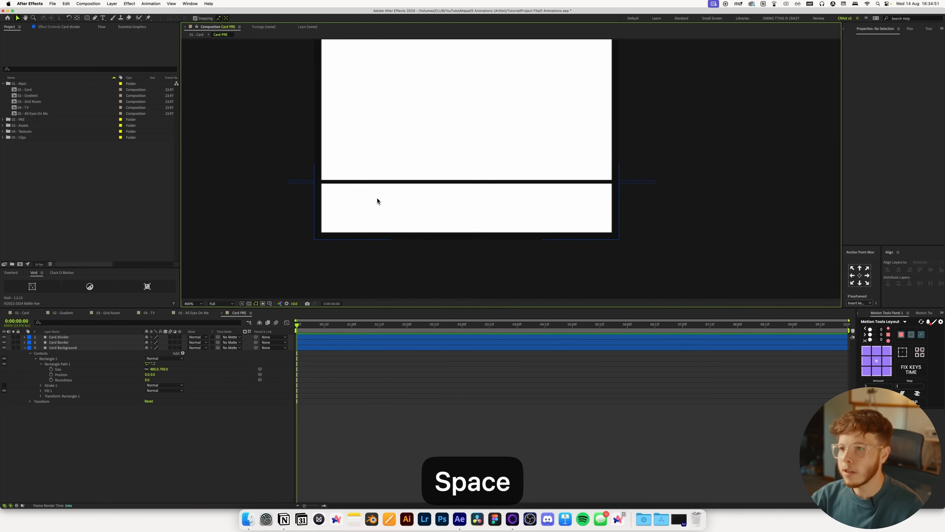
# - Add a two-line text reading First Animation in the card's lower section, below the divider
pyautogui.press('super+t')
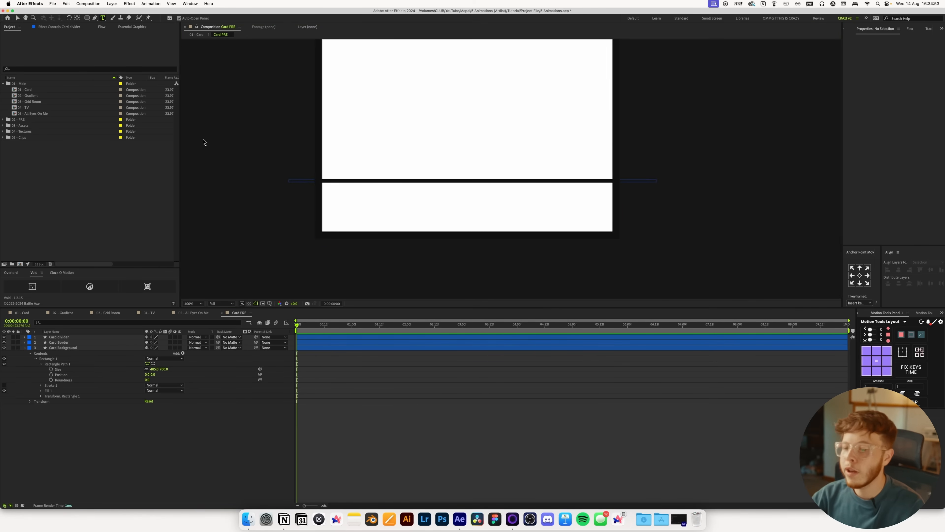
pyautogui.click(369, 206)
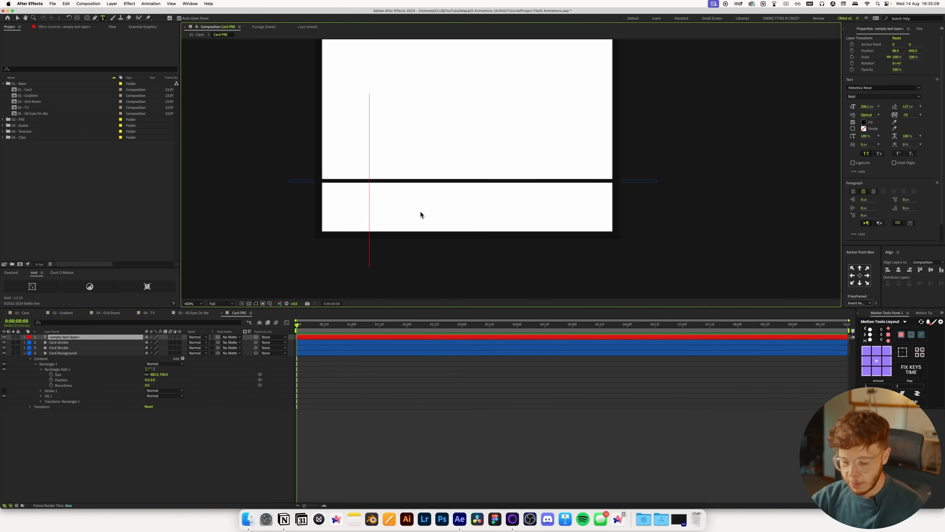
pyautogui.write('First')
pyautogui.press('Return')
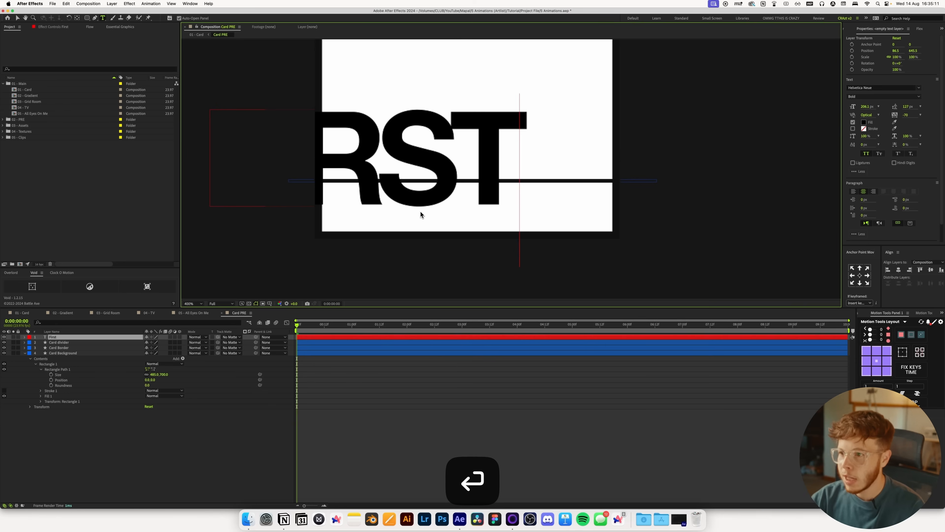
pyautogui.write('Animation')
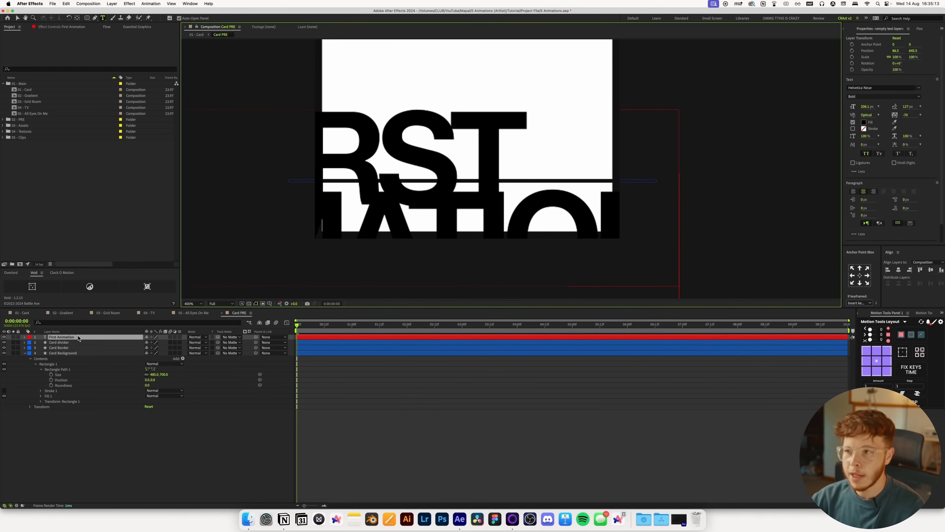
pyautogui.write('v')
# - Set the First Animation text to 29.1 px with 27 px leading and left-align its paragraph
pyautogui.moveTo(865, 107); pyautogui.dragTo(805, 111)
pyautogui.press('v')
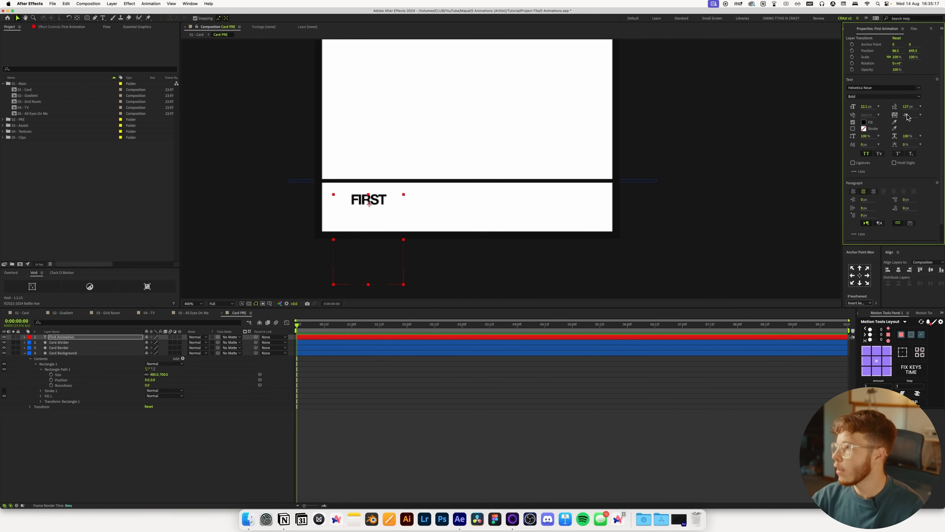
pyautogui.moveTo(907, 109); pyautogui.dragTo(861, 110)
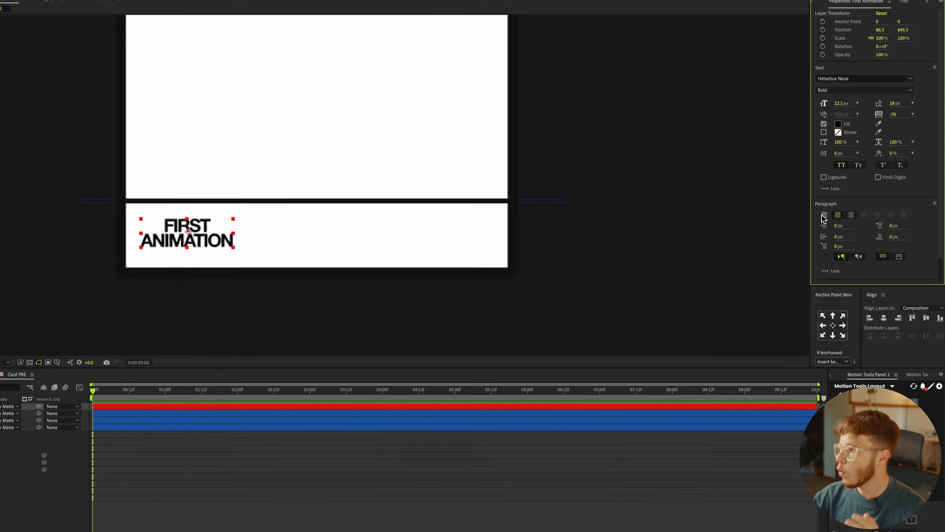
pyautogui.click(854, 191)
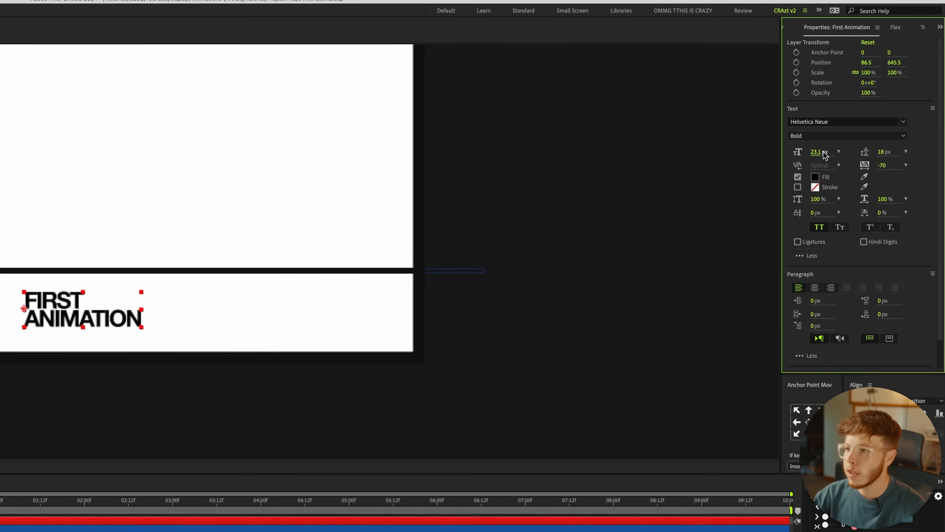
pyautogui.moveTo(825, 156); pyautogui.dragTo(829, 156)
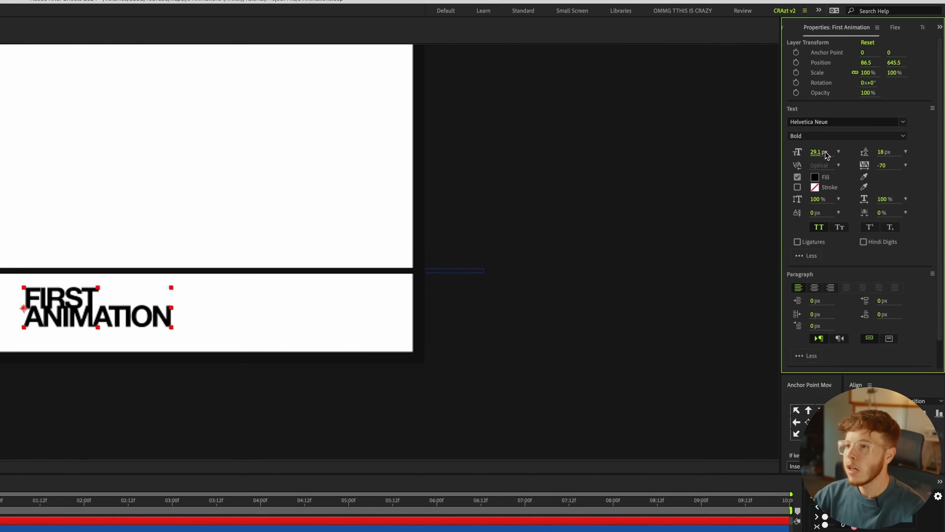
pyautogui.moveTo(881, 151); pyautogui.dragTo(887, 151)
# - Move the First Animation text close to the card's left edge, keeping it inside the lower section
pyautogui.press('v')
pyautogui.moveTo(366, 180); pyautogui.dragTo(308, 176)
pyautogui.click(310, 437)
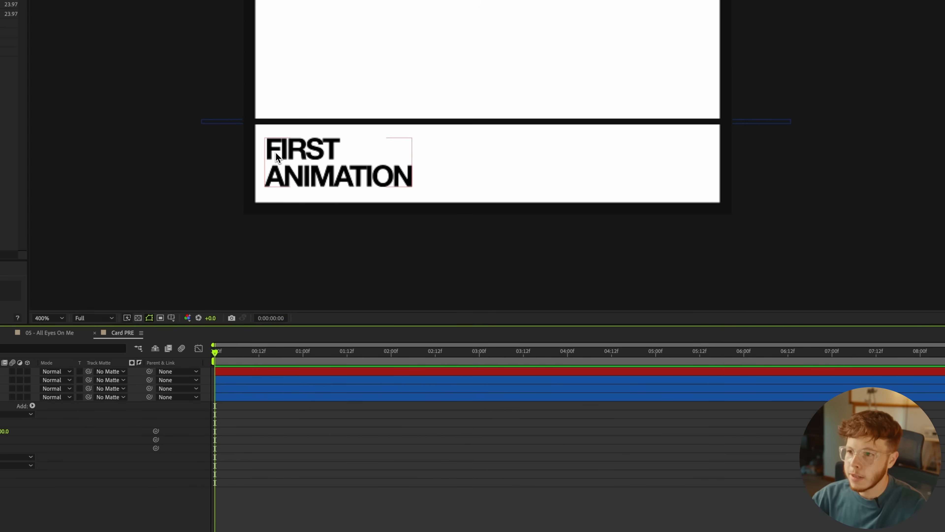
# - Change the First Animation text's font style to Helvetica Neue Regular
pyautogui.click(301, 168)
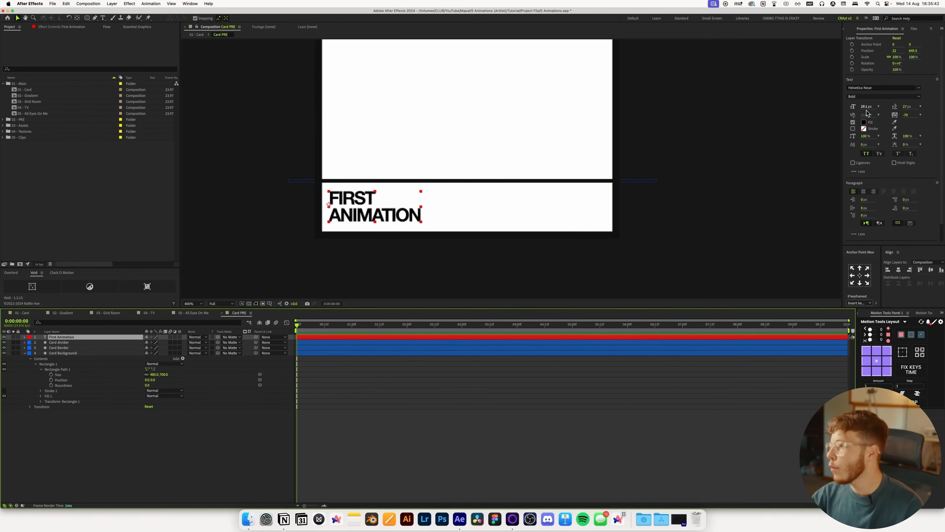
pyautogui.click(875, 95)
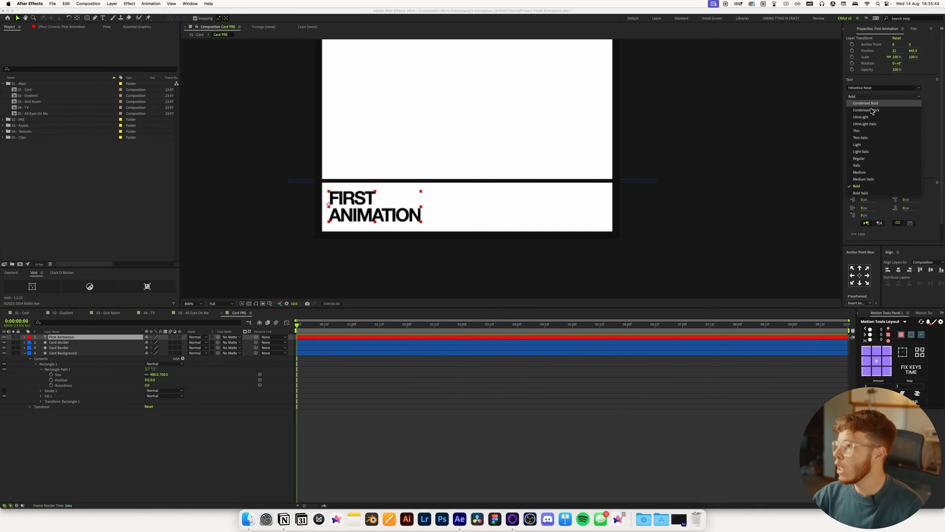
pyautogui.click(863, 164)
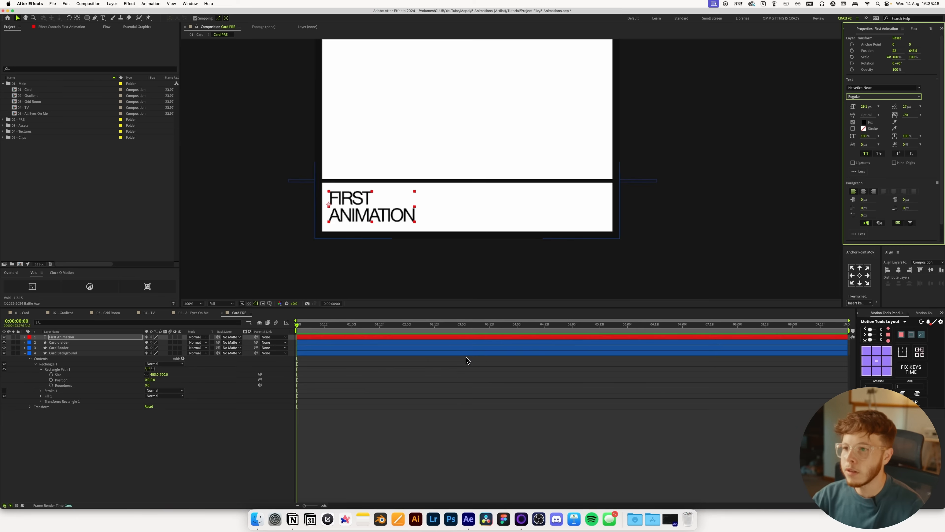
pyautogui.click(407, 441)
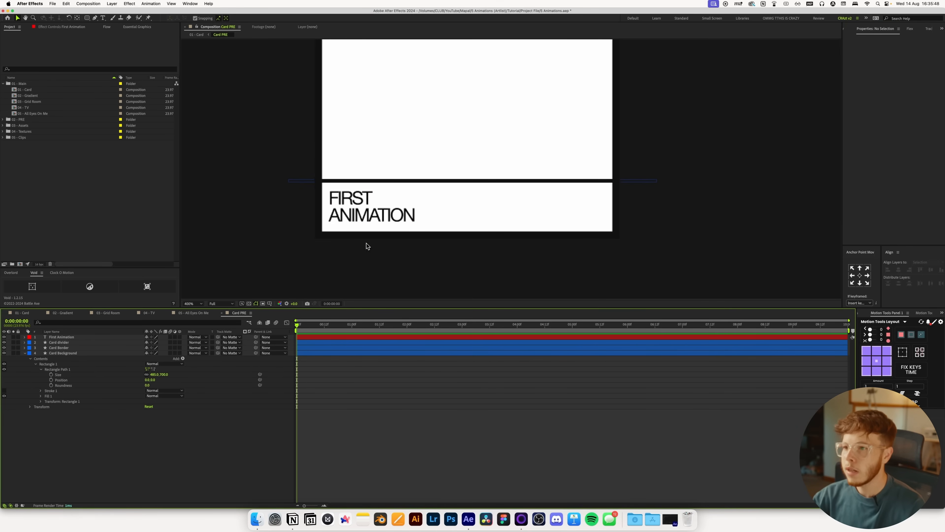
# - Turn off All Caps for the First Animation text
pyautogui.scroll(-1, 368, 240)
pyautogui.press('space')
pyautogui.moveTo(486, 186); pyautogui.dragTo(400, 241)
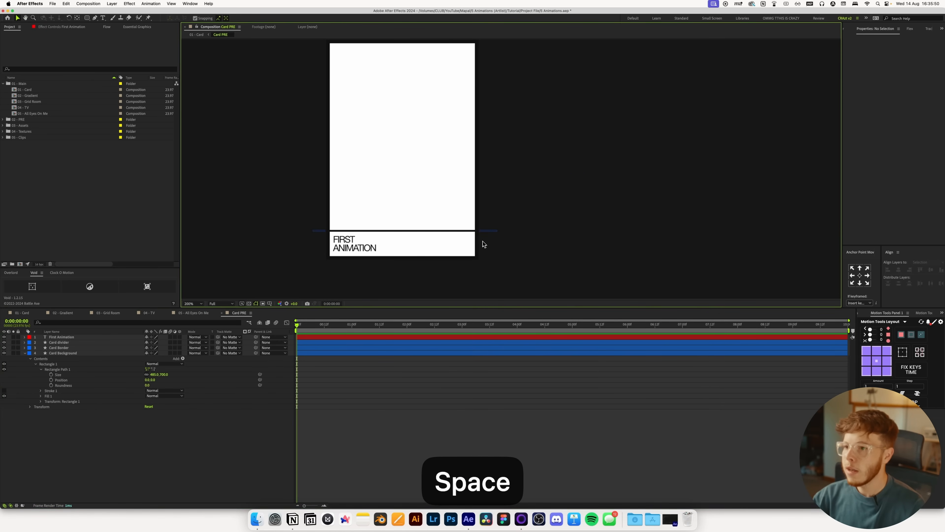
pyautogui.click(352, 256)
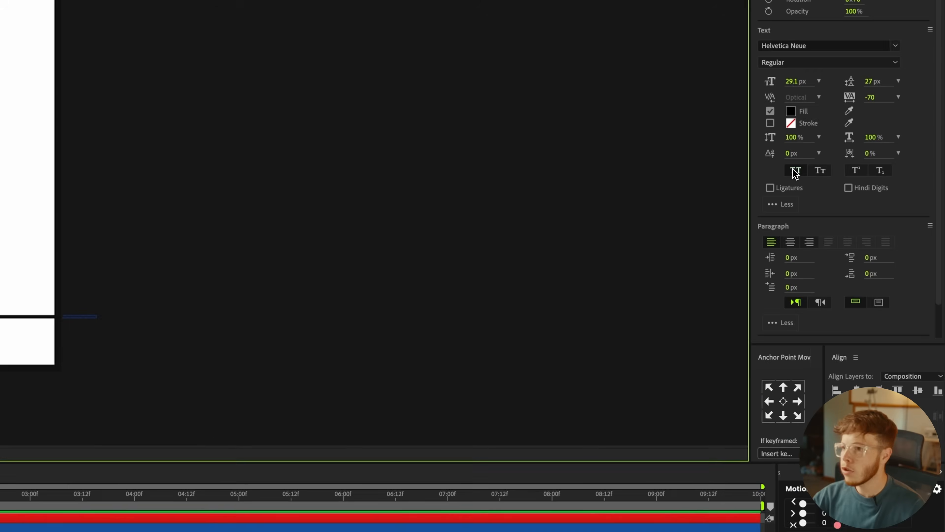
pyautogui.click(789, 172)
pyautogui.press('space')
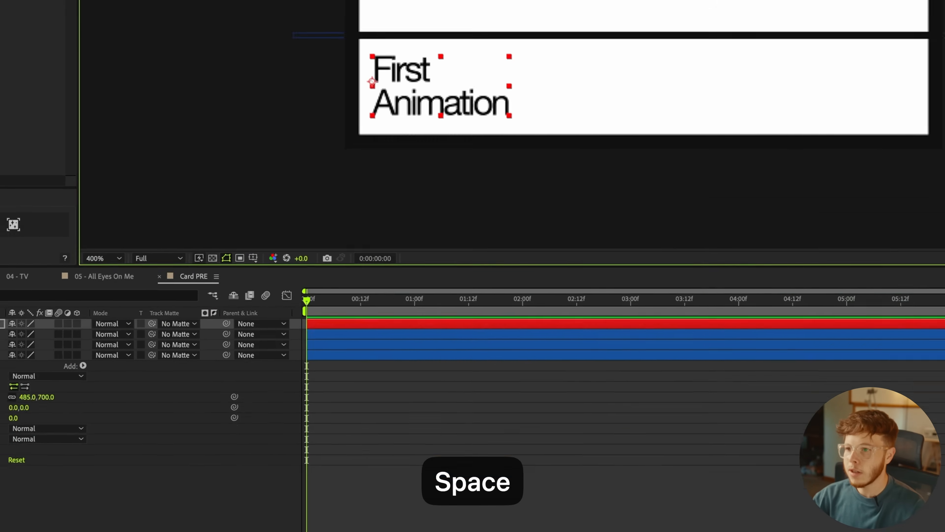
pyautogui.click(509, 497)
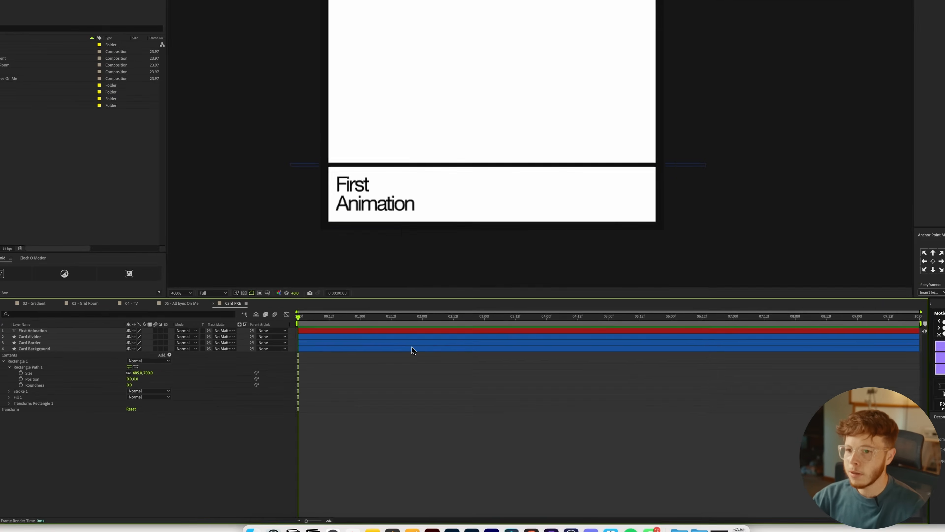
# - Duplicate the First Animation text, right-align the copy and move it beside the lower section's right edge
pyautogui.click(377, 226)
pyautogui.press('super+d')
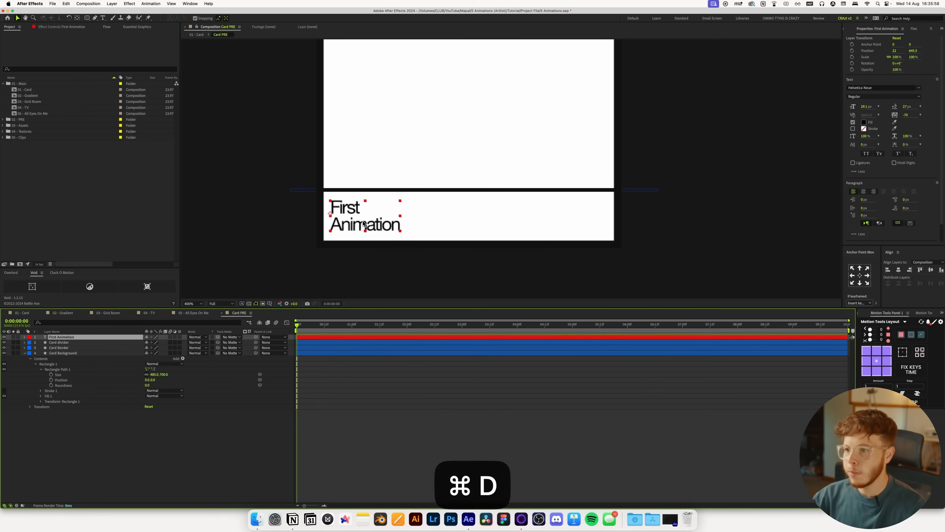
pyautogui.moveTo(377, 229); pyautogui.dragTo(515, 228)
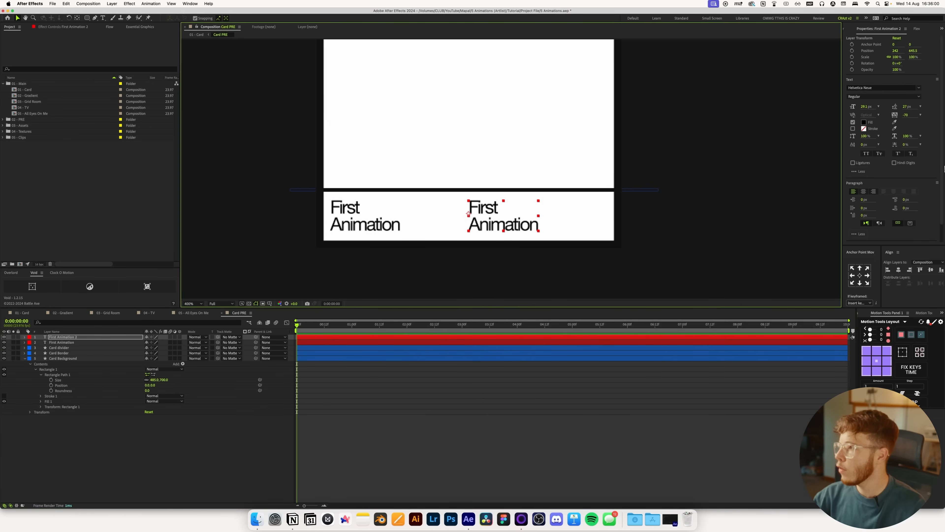
pyautogui.click(874, 192)
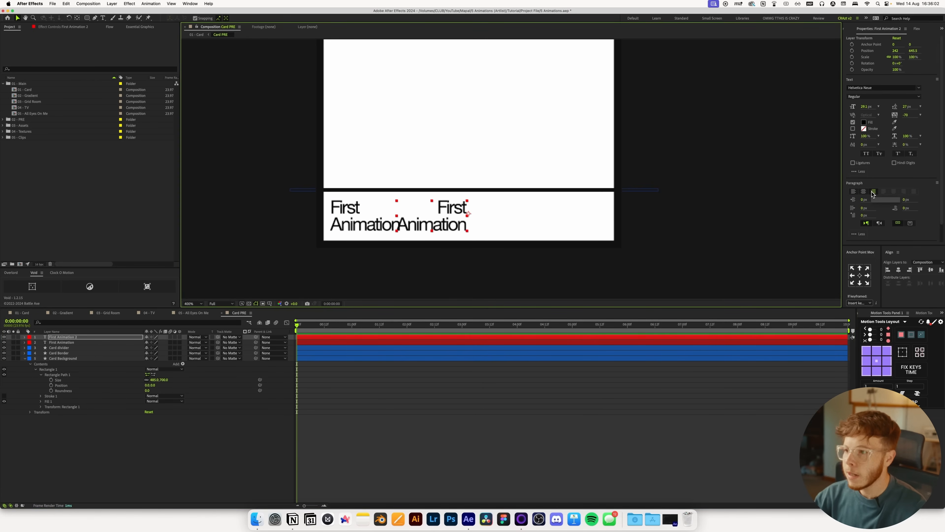
pyautogui.moveTo(448, 226); pyautogui.dragTo(585, 228)
pyautogui.press('Left')
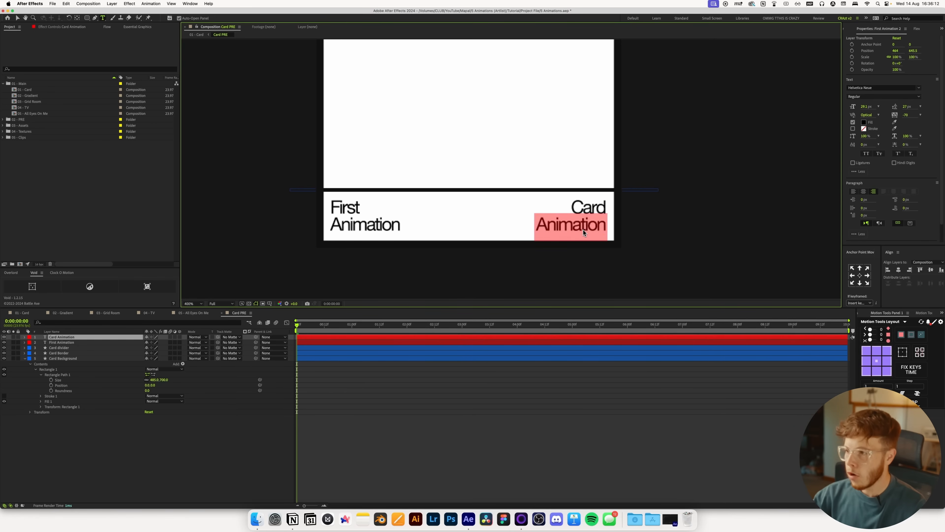
# - Replace the wording of the right-hand text with Card Flip, split over two lines
pyautogui.write('Fli')
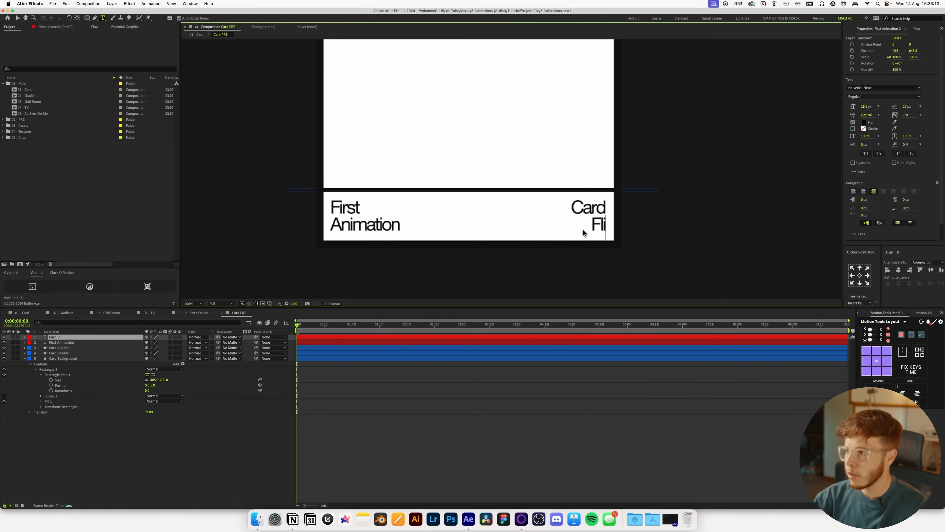
pyautogui.write('opp')
pyautogui.press('v')
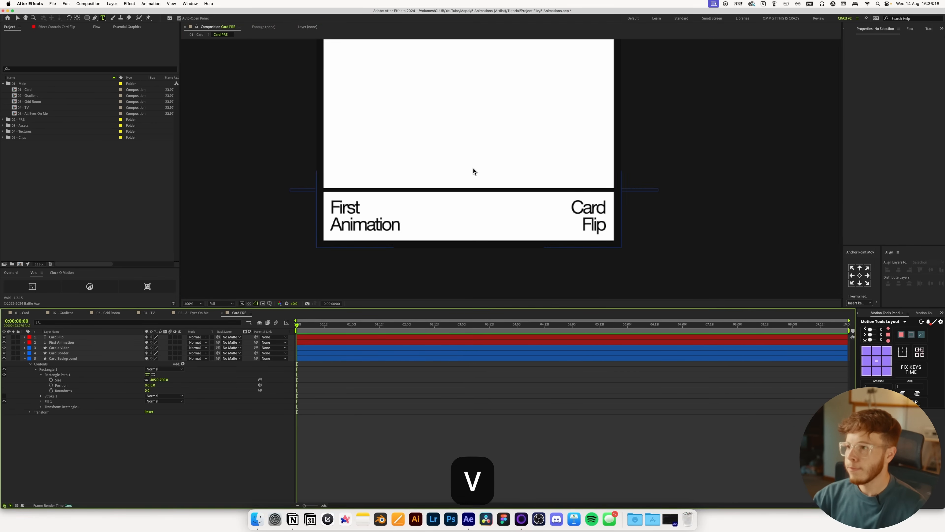
# - Draw a straight vertical line with the Pen tool between the two texts, from above the divider to below the card
pyautogui.press('space')
pyautogui.scroll(-1, 513, 150)
pyautogui.moveTo(513, 149); pyautogui.dragTo(488, 200)
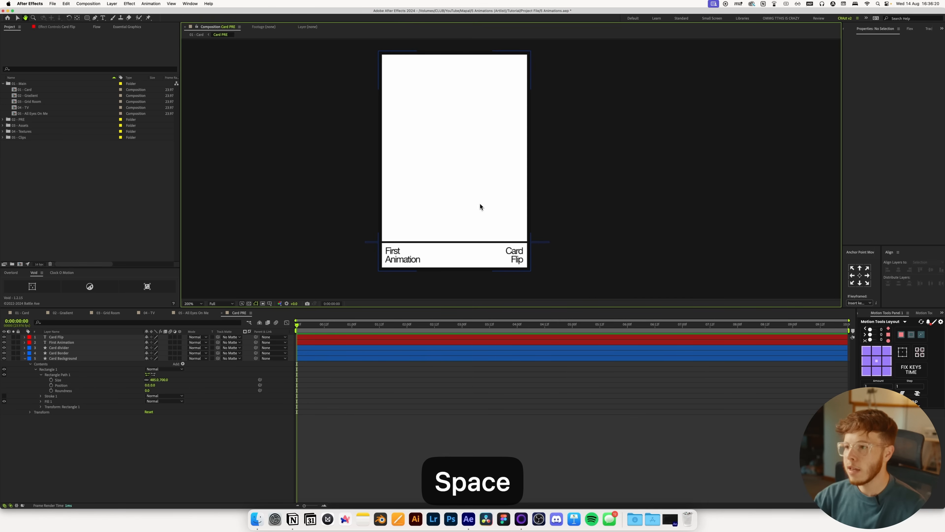
pyautogui.press('g')
pyautogui.press('g')
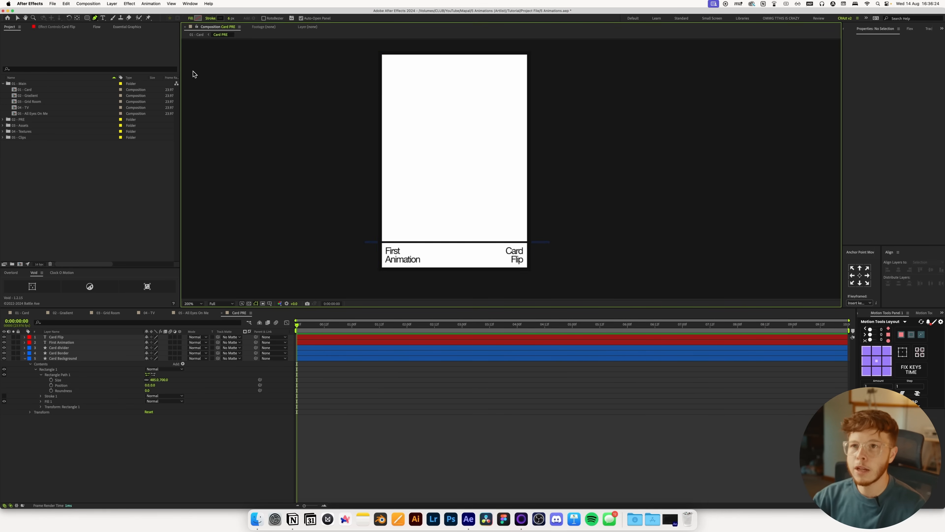
pyautogui.click(462, 236)
pyautogui.click(461, 276)
pyautogui.press('v')
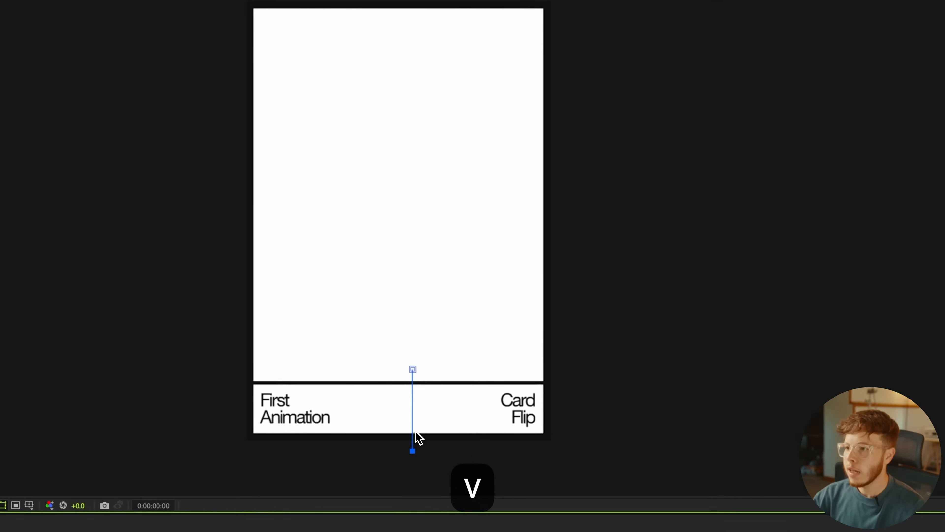
# - Move the vertical line's upper end point down onto the horizontal divider so it no longer sticks out above it
pyautogui.scroll(1, 372, 462)
pyautogui.press('space')
pyautogui.moveTo(364, 470); pyautogui.dragTo(414, 266)
pyautogui.scroll(1, 518, 172)
pyautogui.press('space')
pyautogui.moveTo(518, 172)
pyautogui.mouseDown()
pyautogui.moveTo(524, 108)
pyautogui.moveTo(440, 292)
pyautogui.mouseUp()
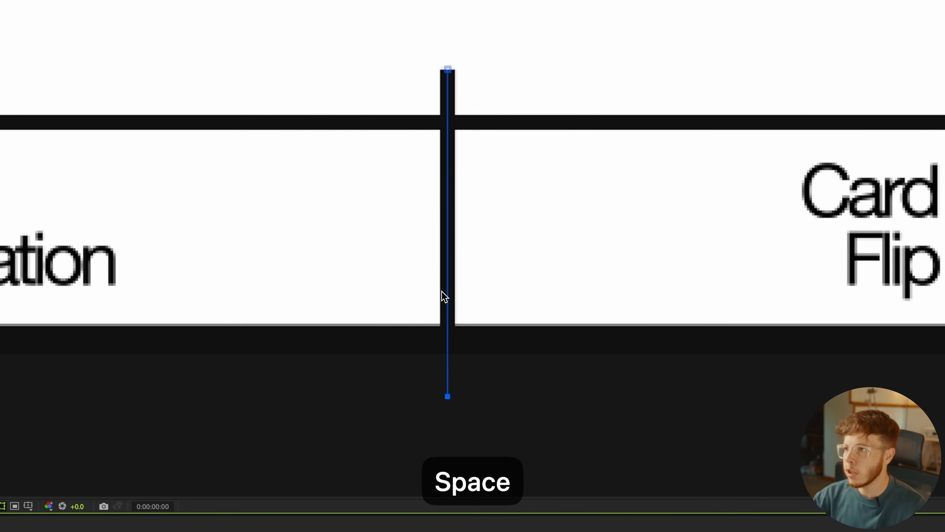
pyautogui.moveTo(448, 72); pyautogui.dragTo(446, 117)
pyautogui.moveTo(390, 129); pyautogui.dragTo(390, 137)
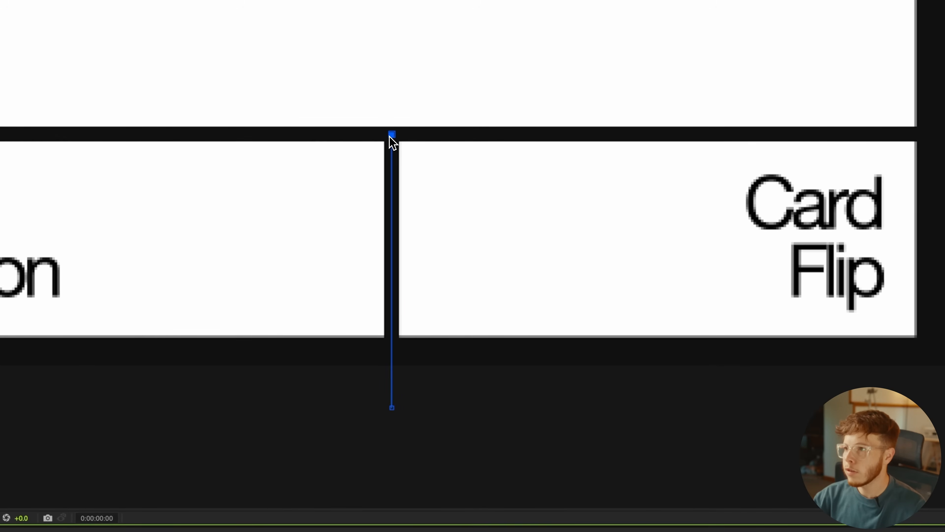
pyautogui.click(555, 483)
# - Move the vertical line to the right so it separates off a narrow box around the Card Flip text
pyautogui.scroll(-1, 463, 297)
pyautogui.press('space')
pyautogui.moveTo(464, 297); pyautogui.dragTo(445, 319)
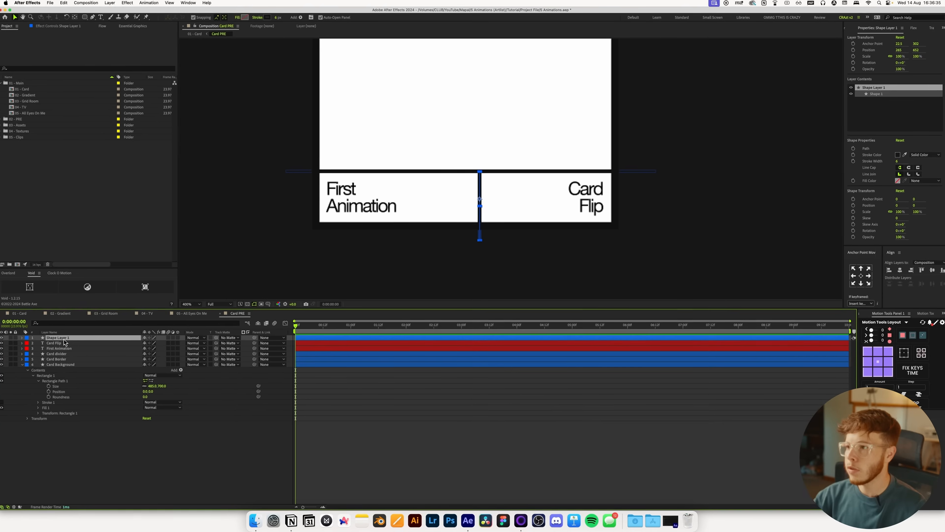
pyautogui.hotkey('shift', 'Right')
pyautogui.hotkey('shift', 'Right')
pyautogui.hotkey('shift', 'Right')
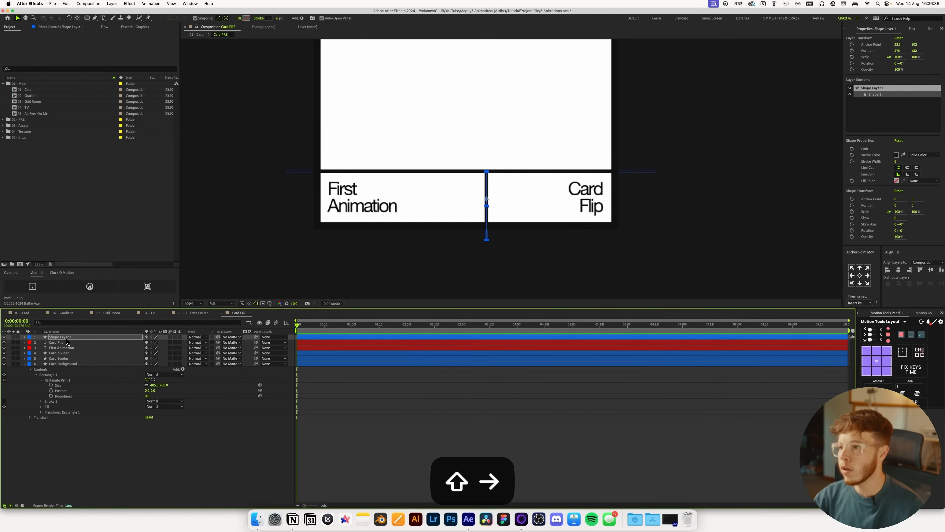
pyautogui.moveTo(487, 222); pyautogui.dragTo(532, 225)
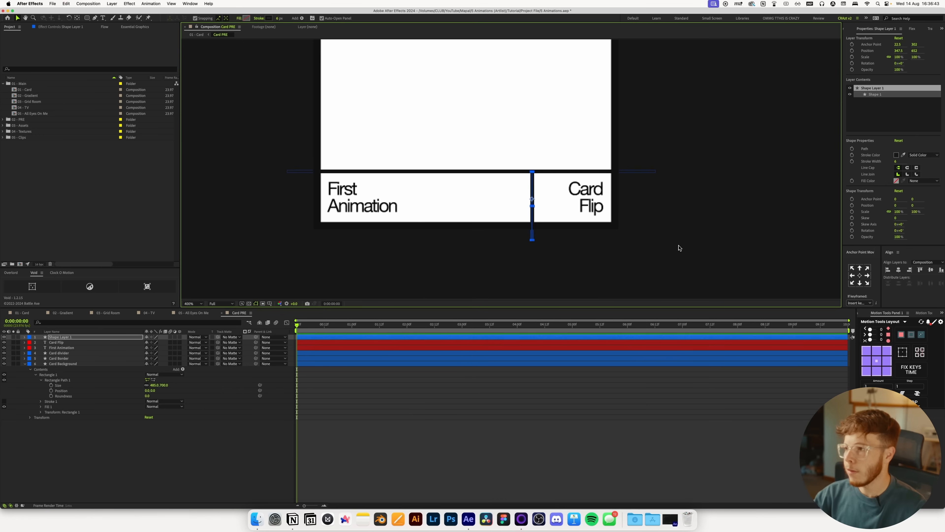
pyautogui.click(635, 186)
# - Add a text layer reading 1 in the middle of the card's large upper area
pyautogui.scroll(-2, 653, 231)
pyautogui.press('space')
pyautogui.moveTo(499, 108); pyautogui.dragTo(484, 167)
pyautogui.scroll(1, 488, 169)
pyautogui.press('space')
pyautogui.moveTo(504, 206); pyautogui.dragTo(484, 173)
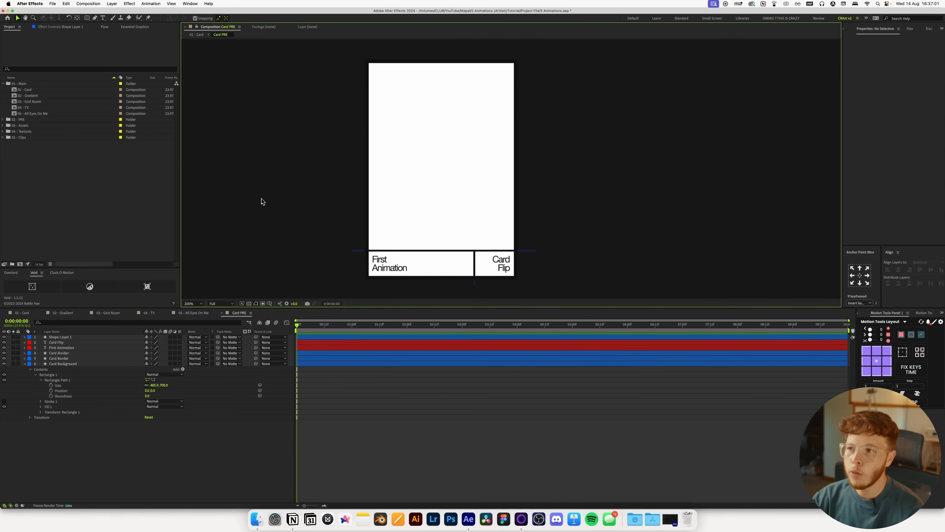
pyautogui.click(103, 17)
pyautogui.click(447, 178)
pyautogui.write('1')
pyautogui.click(82, 337)
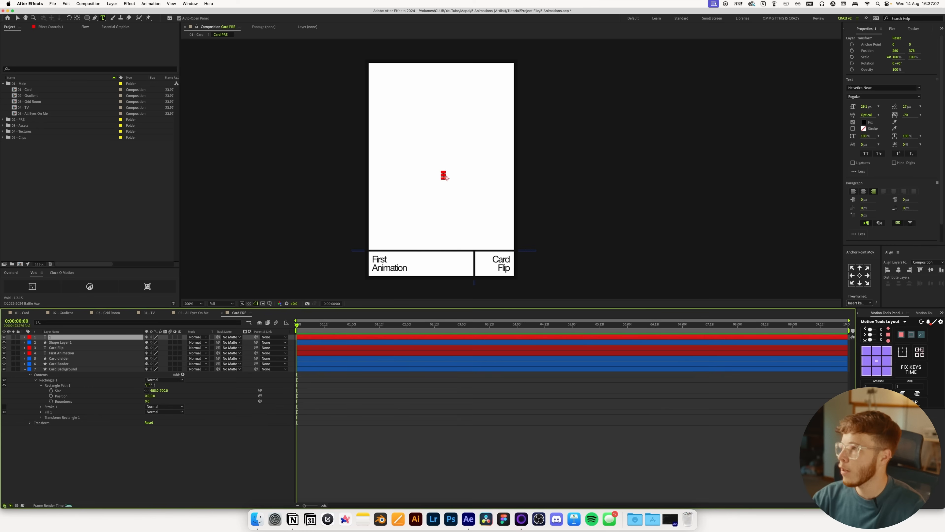
# - Enlarge the number 1 to about 300 px, centre its paragraph and align it to the composition's horizontal and vertical centre
pyautogui.moveTo(863, 106); pyautogui.dragTo(877, 109)
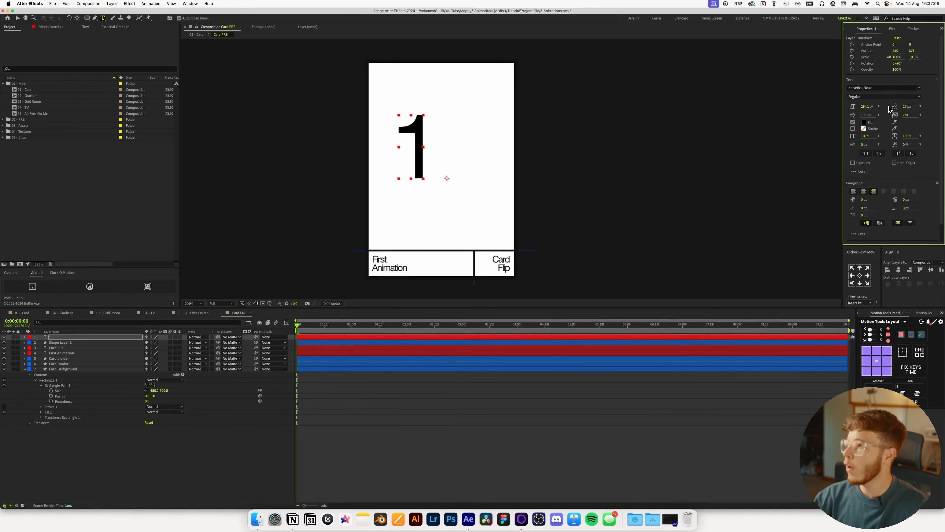
pyautogui.click(863, 191)
pyautogui.click(899, 269)
pyautogui.click(932, 271)
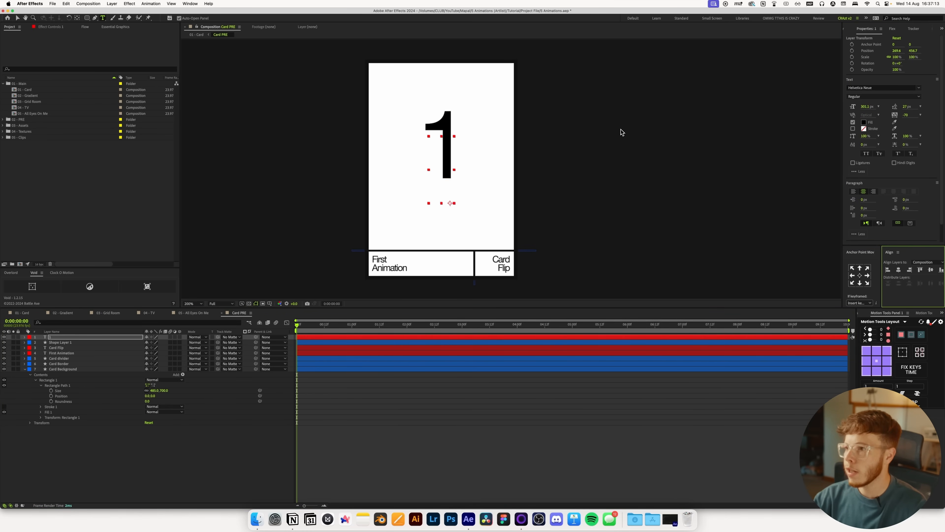
# - Set the number 1 in the decorative TT Ramillas Initials font with the Bd style
pyautogui.press('v')
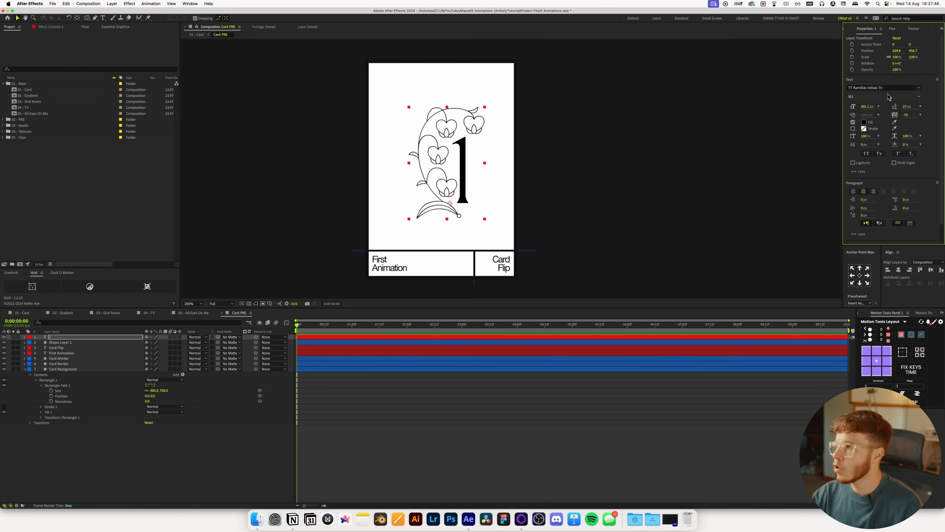
pyautogui.click(883, 97)
pyautogui.click(862, 134)
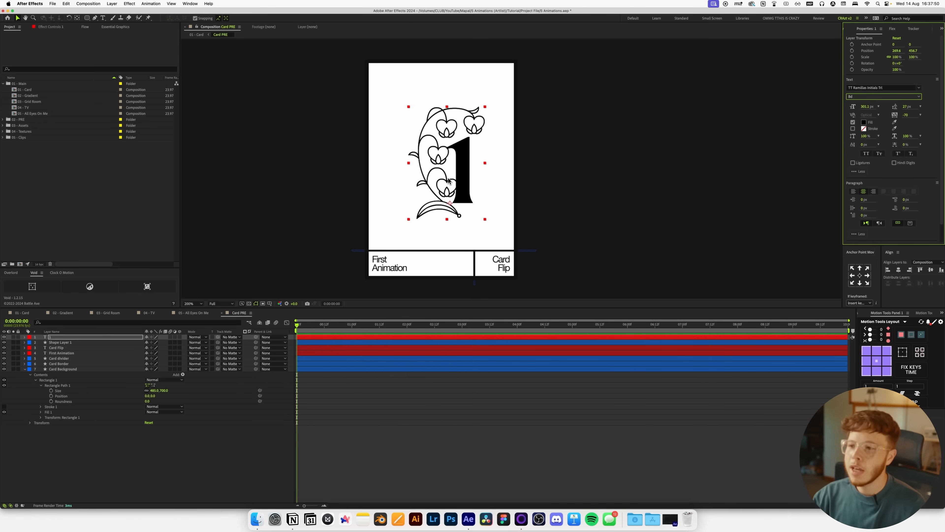
# - Enlarge the number 1 to about 414 px and reposition it within the card's large upper area
pyautogui.moveTo(867, 107); pyautogui.dragTo(910, 114)
pyautogui.moveTo(455, 186); pyautogui.dragTo(447, 199)
pyautogui.hotkey('shift', 'Right')
pyautogui.hotkey('shift', 'Up')
pyautogui.hotkey('shift', 'Left')
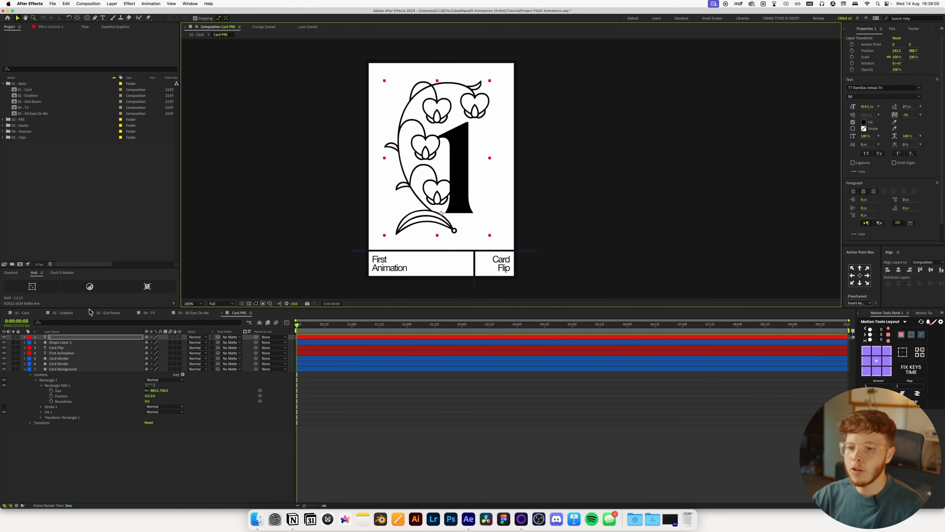
# - Try replacing the number 1 with a 4 and undo the change
pyautogui.doubleClick(58, 338)
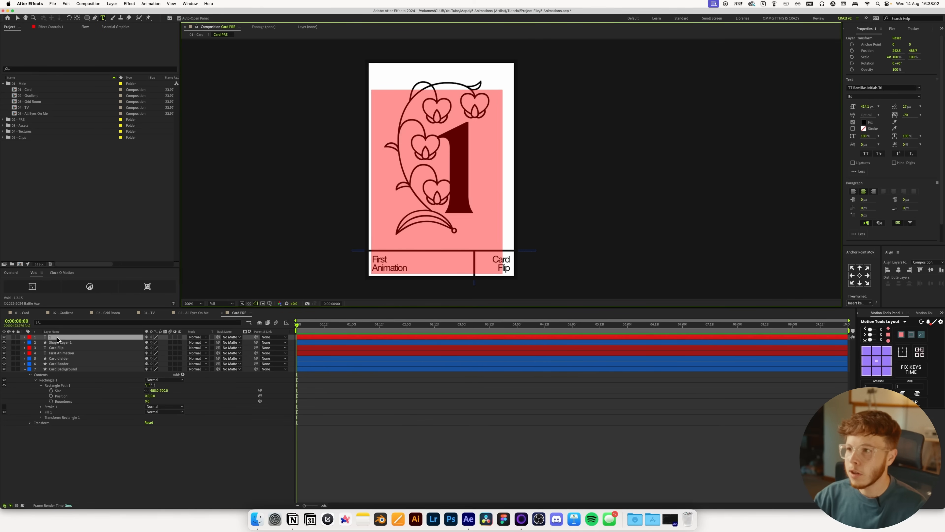
pyautogui.press('4')
pyautogui.write('4')
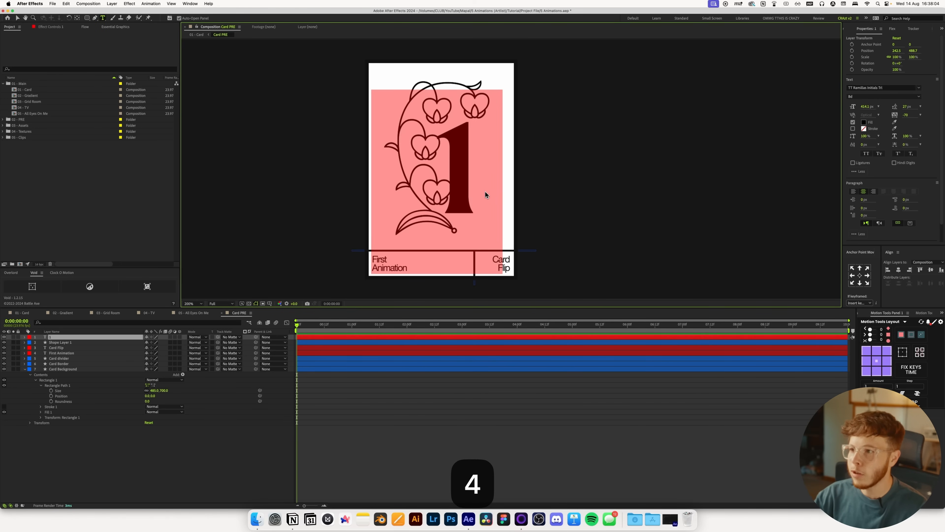
pyautogui.click(69, 339)
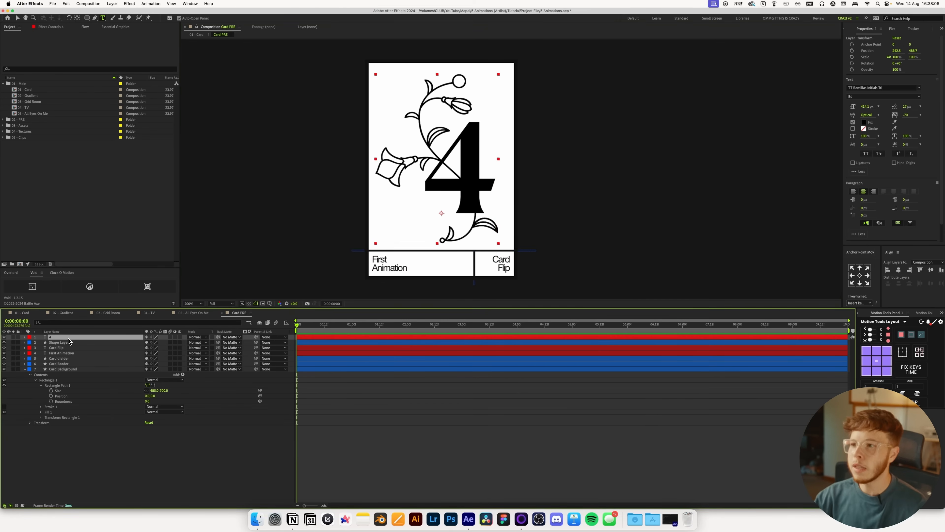
pyautogui.press('super+z')
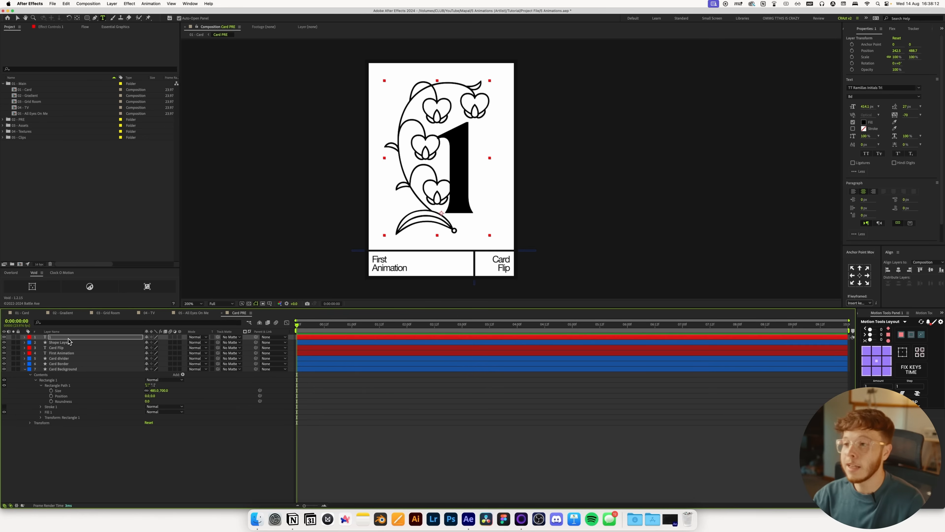
# - Nudge the number 1 slightly to the right to balance it on the card
pyautogui.hotkey('shift', 'Right')
pyautogui.press('Left')
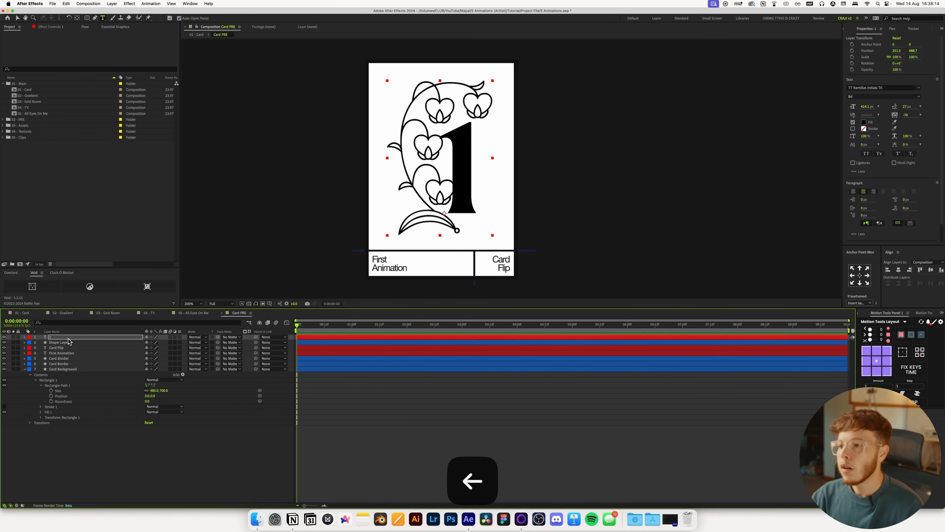
pyautogui.hotkey('shift', 'Down')
pyautogui.hotkey('shift', 'Up')
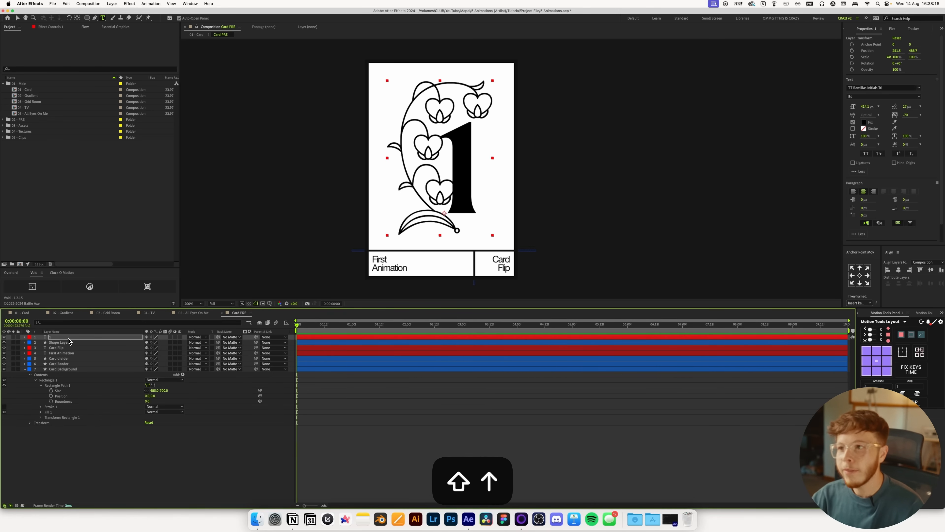
# - Enlarge the number 1 to about 510 px and move it down so its leaf ornament overlaps the horizontal divider
pyautogui.press('v')
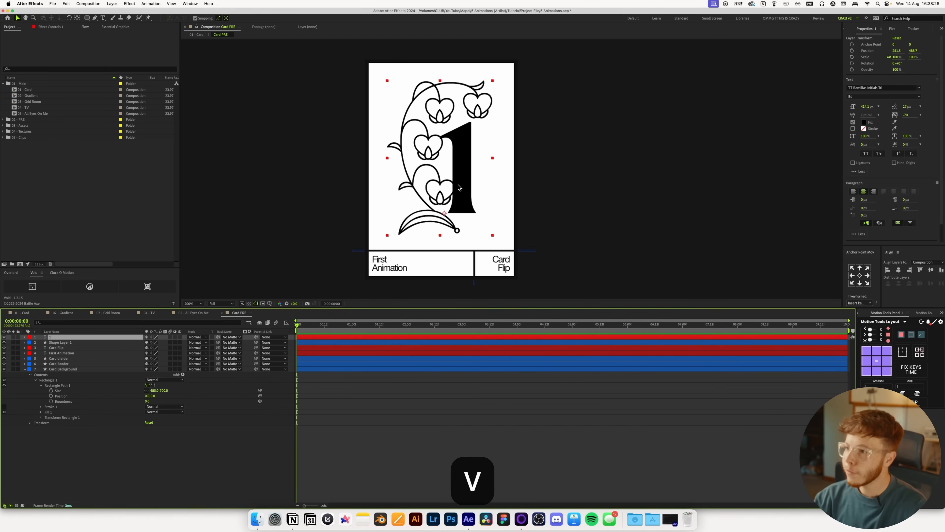
pyautogui.moveTo(866, 110); pyautogui.dragTo(901, 110)
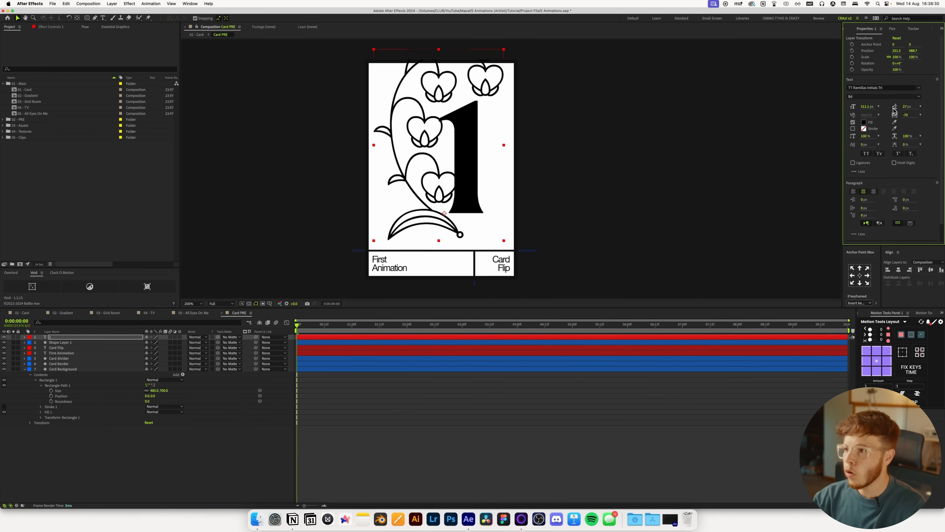
pyautogui.moveTo(468, 180); pyautogui.dragTo(461, 206)
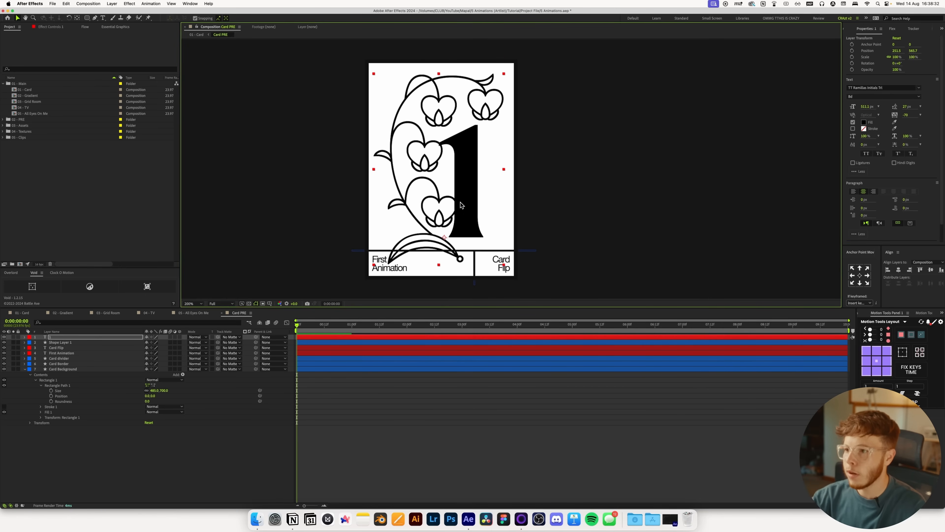
pyautogui.hotkey('shift', 'Up')
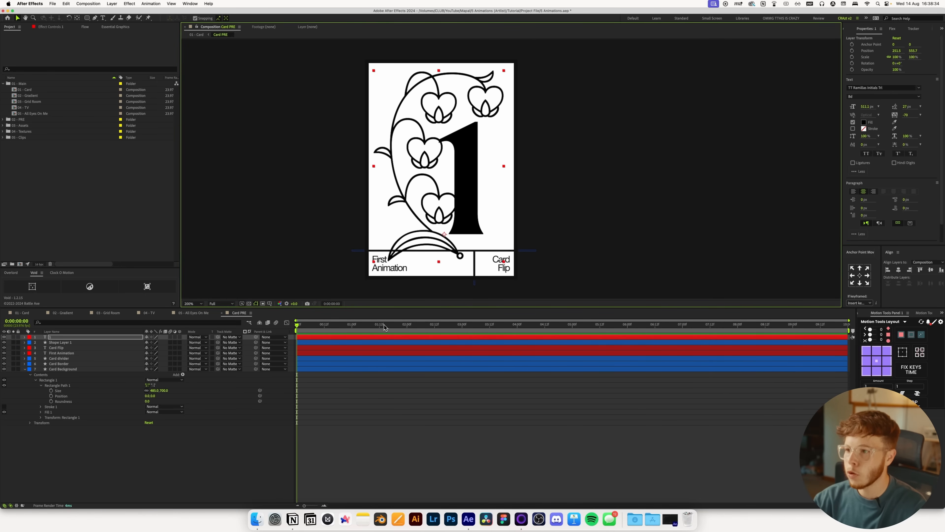
# - Set up the Pen tool for new shapes with a white FFFFFF fill and no stroke
pyautogui.click(413, 459)
pyautogui.scroll(3, 402, 275)
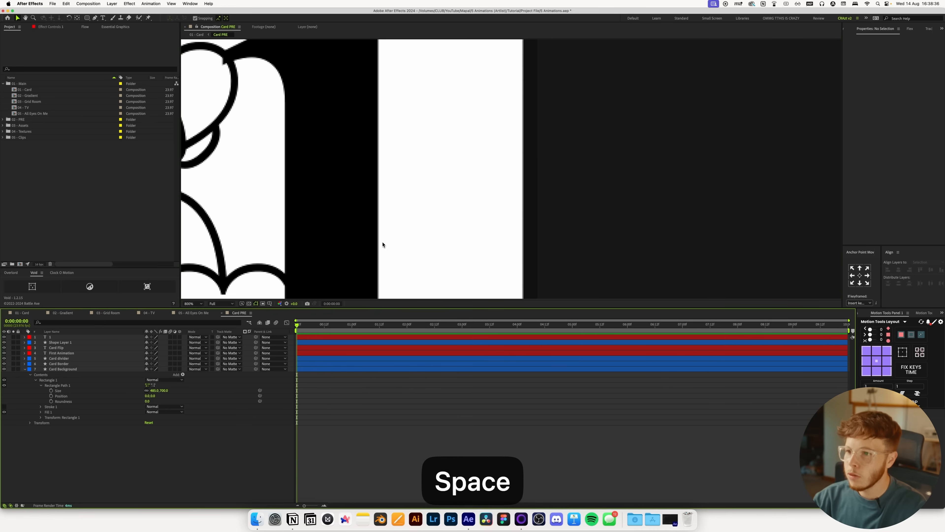
pyautogui.moveTo(361, 258); pyautogui.dragTo(617, 106)
pyautogui.moveTo(384, 295); pyautogui.dragTo(462, 149)
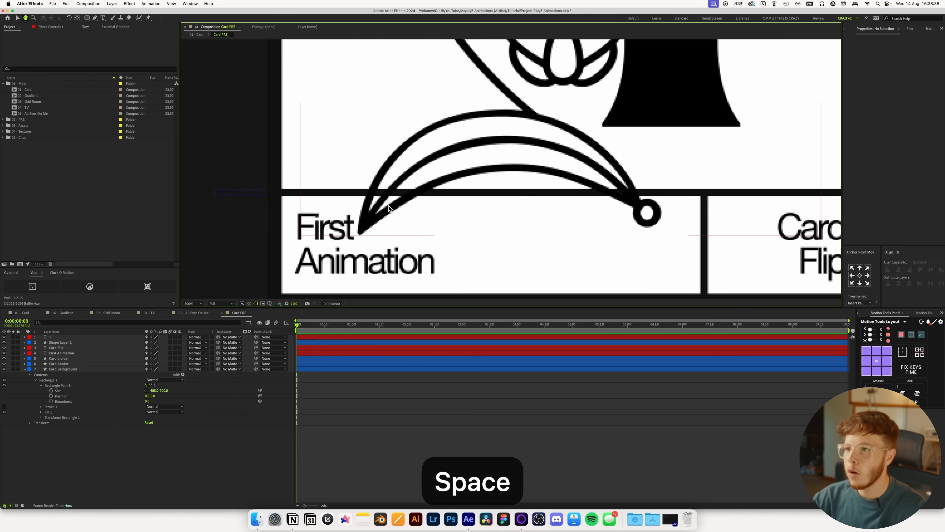
pyautogui.press('g')
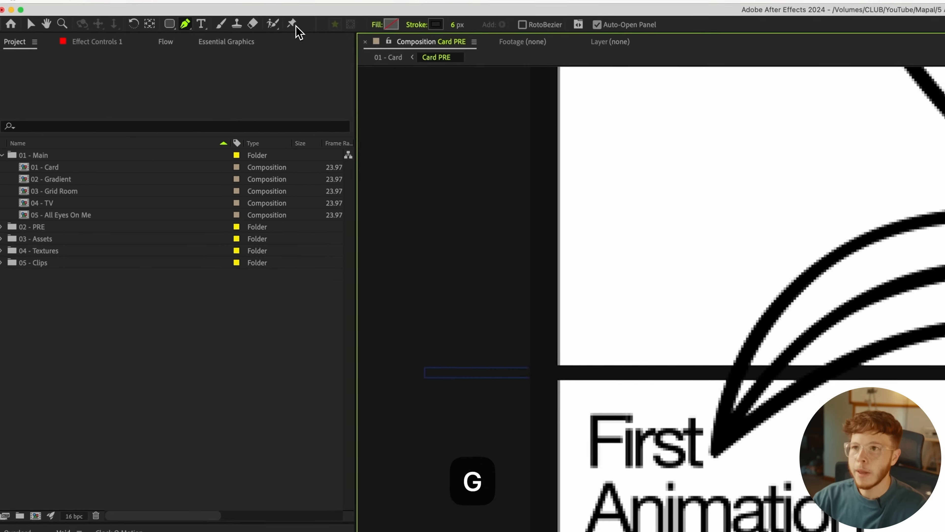
pyautogui.click(391, 24)
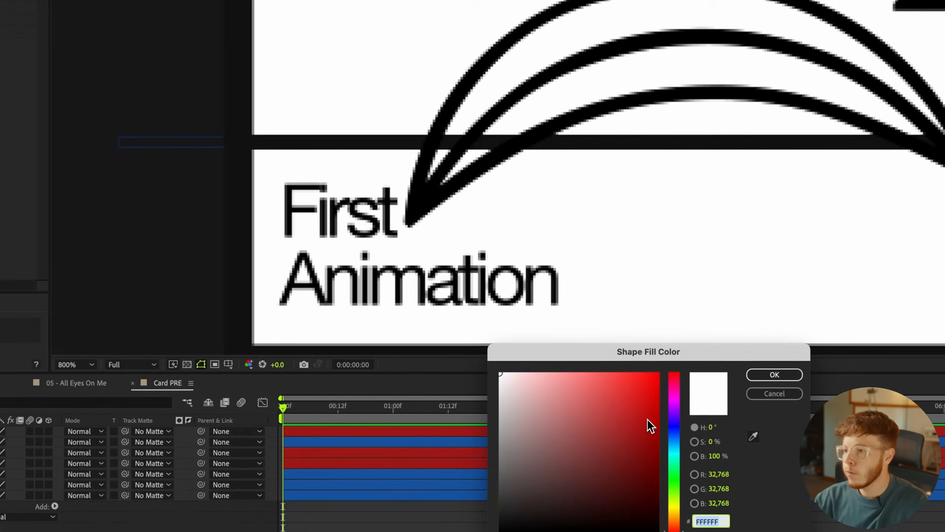
pyautogui.click(753, 435)
pyautogui.click(619, 222)
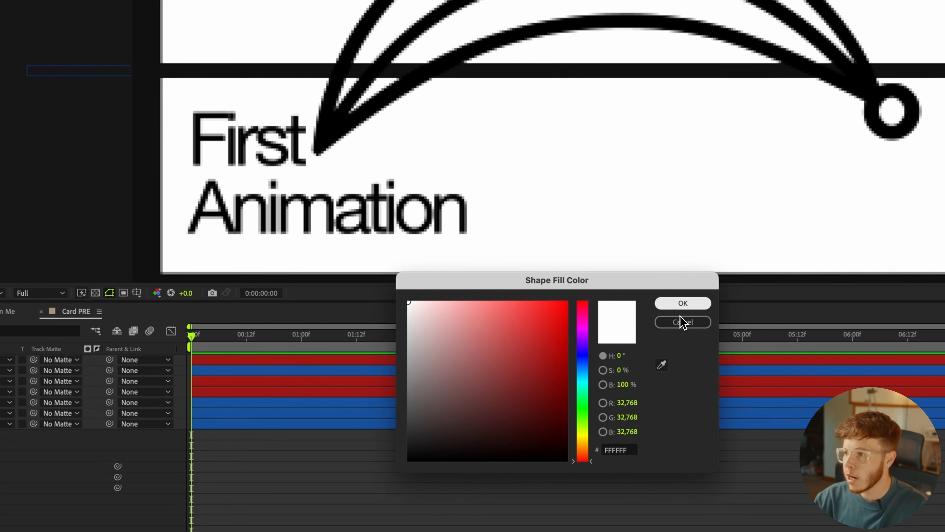
pyautogui.click(683, 304)
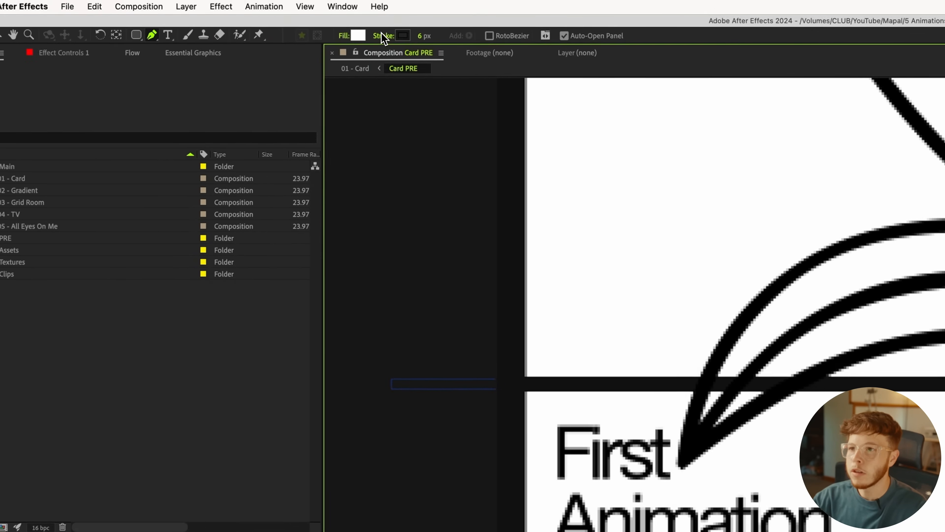
pyautogui.click(383, 34)
pyautogui.click(424, 164)
pyautogui.click(542, 228)
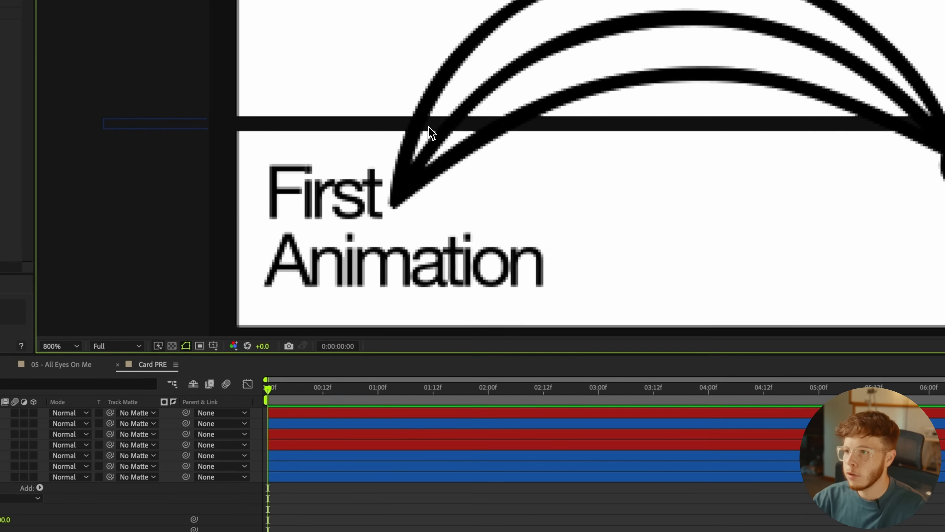
# - Draw a closed white shape hiding the divider inside the leaf's left tip and place its layer beneath the number 1 layer
pyautogui.click(422, 112)
pyautogui.click(403, 169)
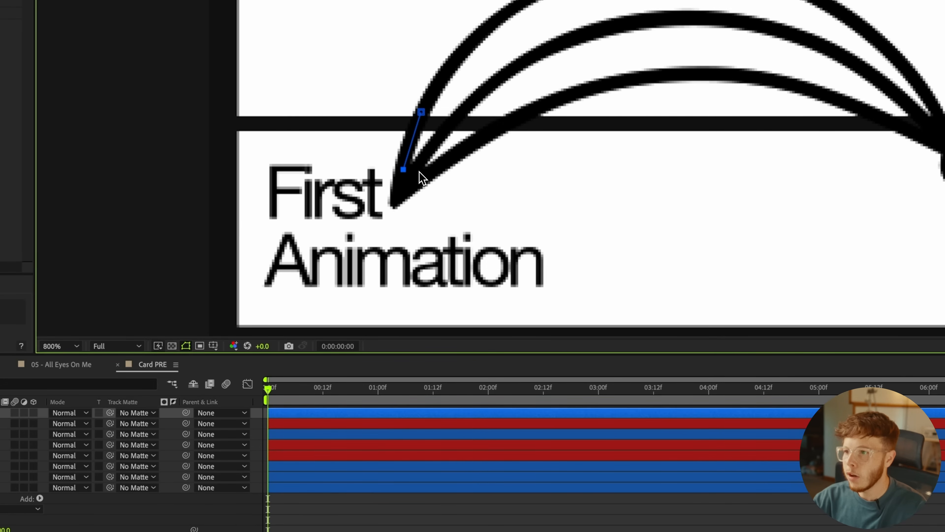
pyautogui.click(443, 167)
pyautogui.click(522, 117)
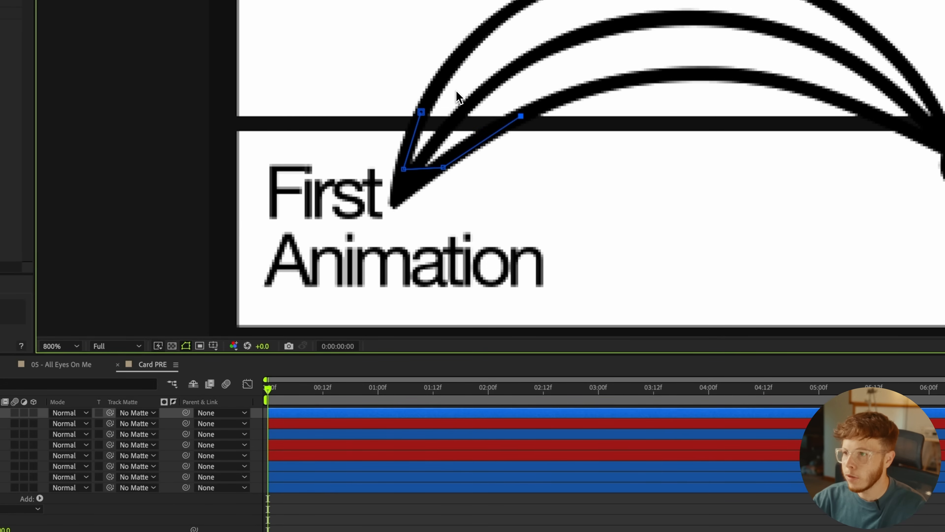
pyautogui.click(439, 84)
pyautogui.click(421, 112)
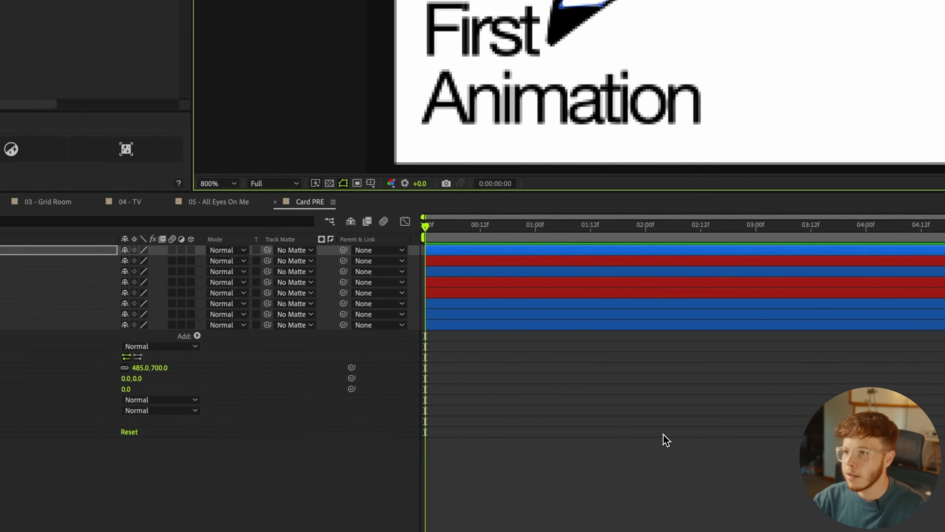
pyautogui.press('v')
pyautogui.moveTo(117, 244); pyautogui.dragTo(114, 261)
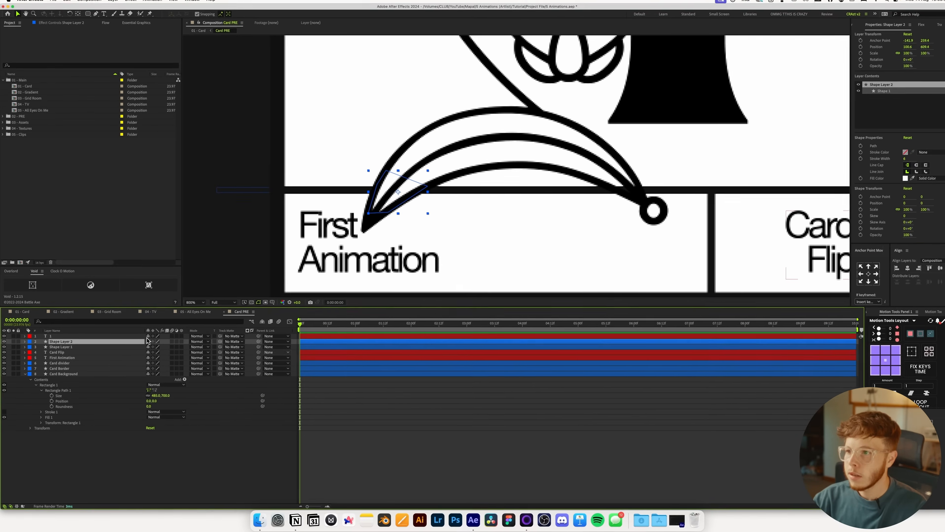
pyautogui.click(460, 403)
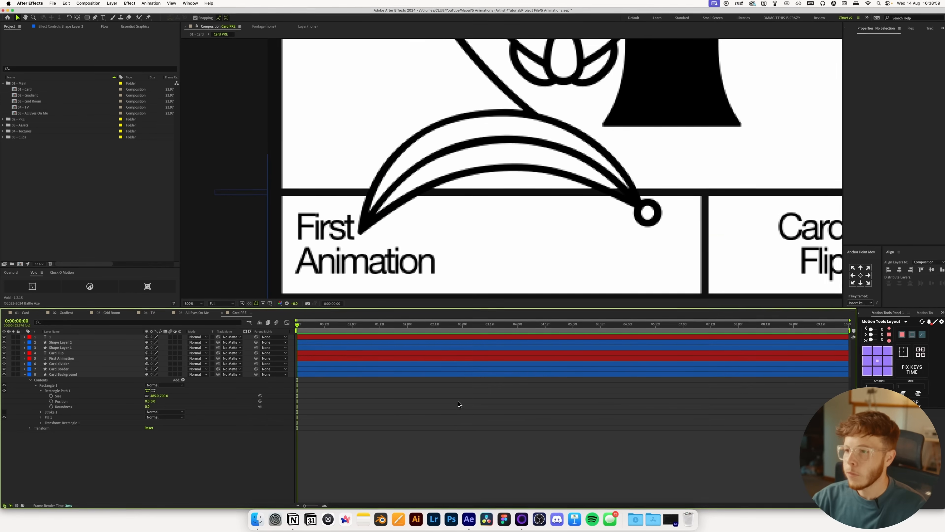
# - Draw a closed white shape hiding the divider inside the leaf's right tip and place its layer beneath the number 1 layer
pyautogui.scroll(-1, 462, 176)
pyautogui.press('space')
pyautogui.moveTo(473, 187); pyautogui.dragTo(387, 211)
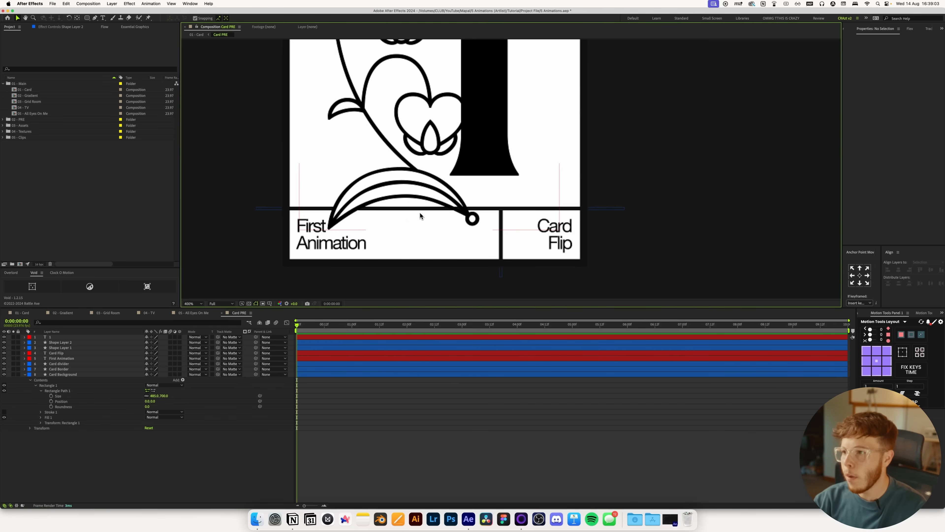
pyautogui.scroll(-1, 421, 213)
pyautogui.press('space')
pyautogui.moveTo(504, 165); pyautogui.dragTo(438, 198)
pyautogui.scroll(1, 401, 219)
pyautogui.press('space')
pyautogui.moveTo(316, 258); pyautogui.dragTo(436, 209)
pyautogui.scroll(1, 428, 215)
pyautogui.press('space')
pyautogui.moveTo(336, 237); pyautogui.dragTo(390, 188)
pyautogui.press('g')
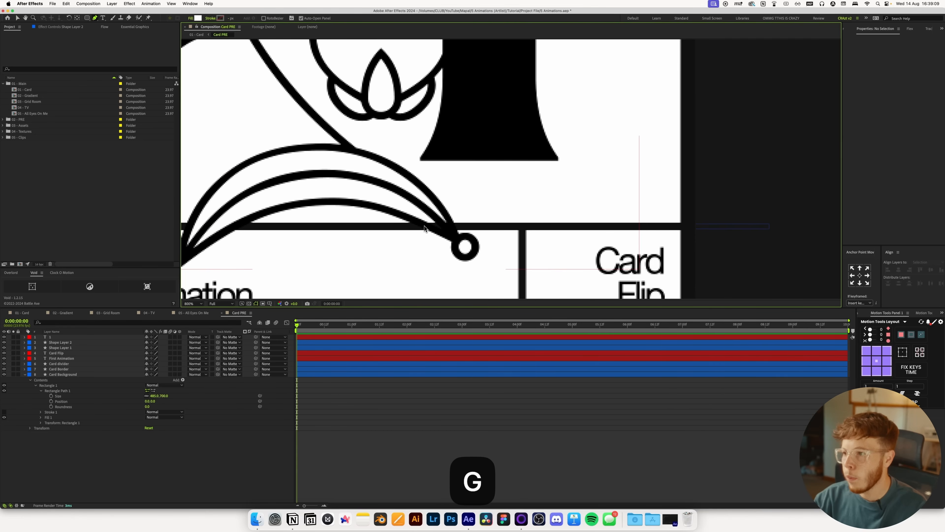
pyautogui.click(424, 224)
pyautogui.click(448, 235)
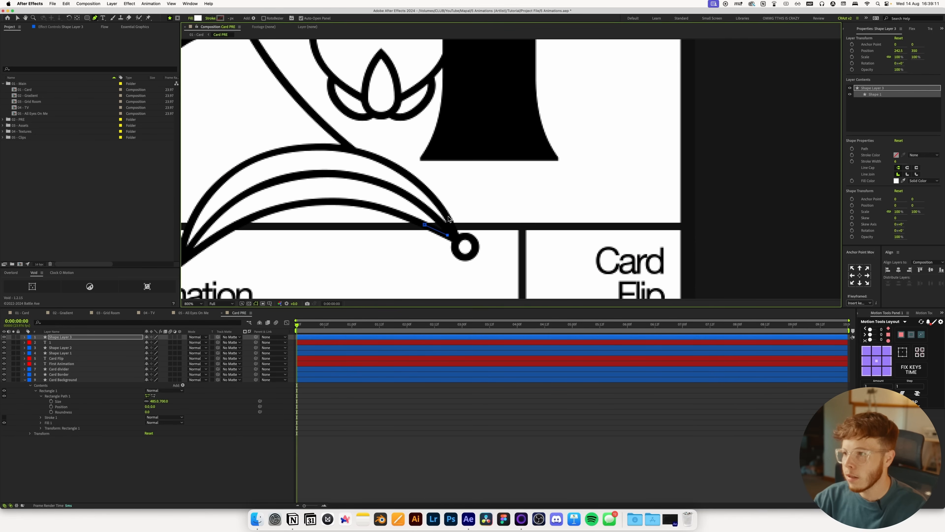
pyautogui.click(422, 215)
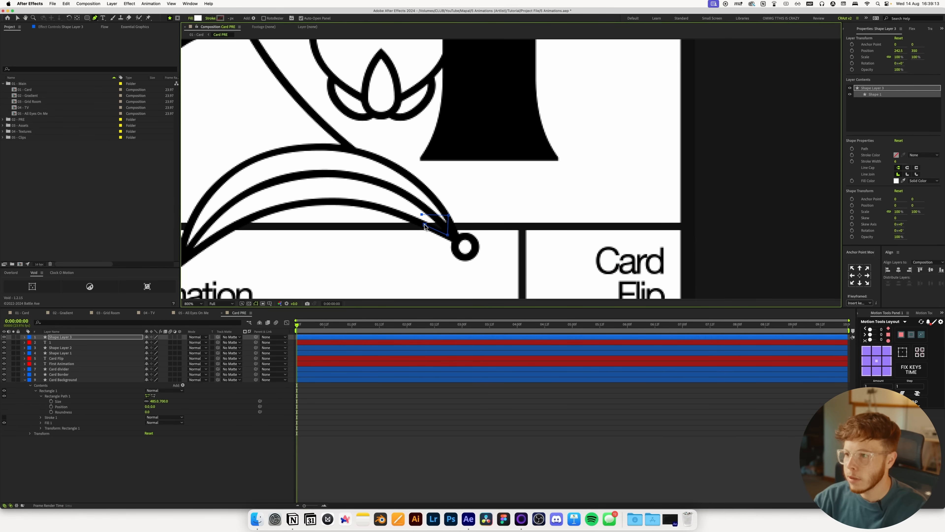
pyautogui.click(424, 225)
pyautogui.moveTo(54, 337); pyautogui.dragTo(56, 347)
pyautogui.click(437, 450)
pyautogui.press('v')
# - Show the whole card and collapse the expanded layer properties in the Card PRE timeline
pyautogui.scroll(-4, 435, 175)
pyautogui.press('space')
pyautogui.moveTo(454, 166); pyautogui.dragTo(427, 165)
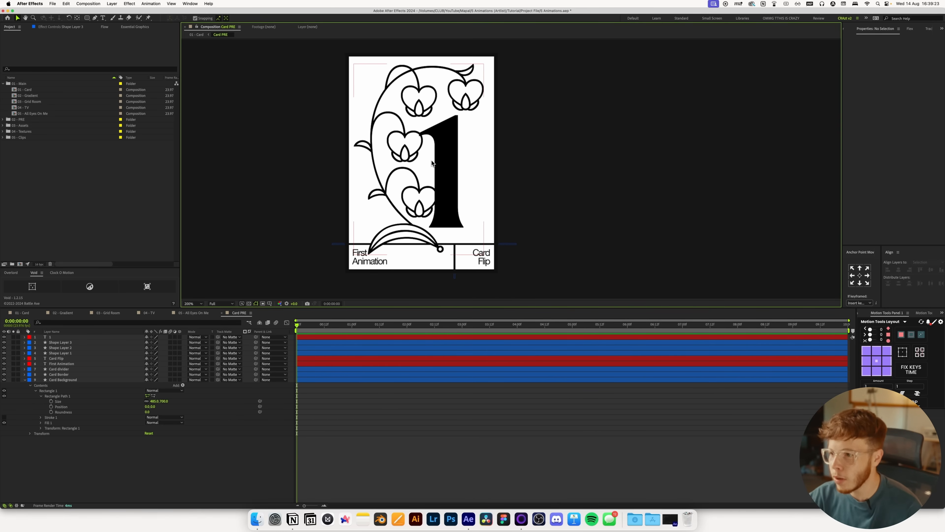
pyautogui.click(190, 480)
pyautogui.press('u')
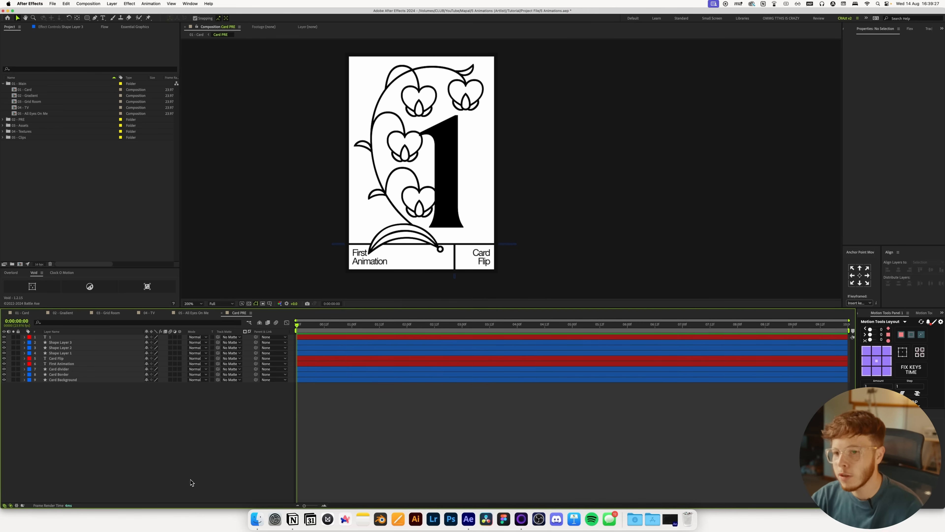
# - In the 01 - Card composition, show the transparency grid and enable Collapse Transformations on the Card PRE layer
pyautogui.click(24, 313)
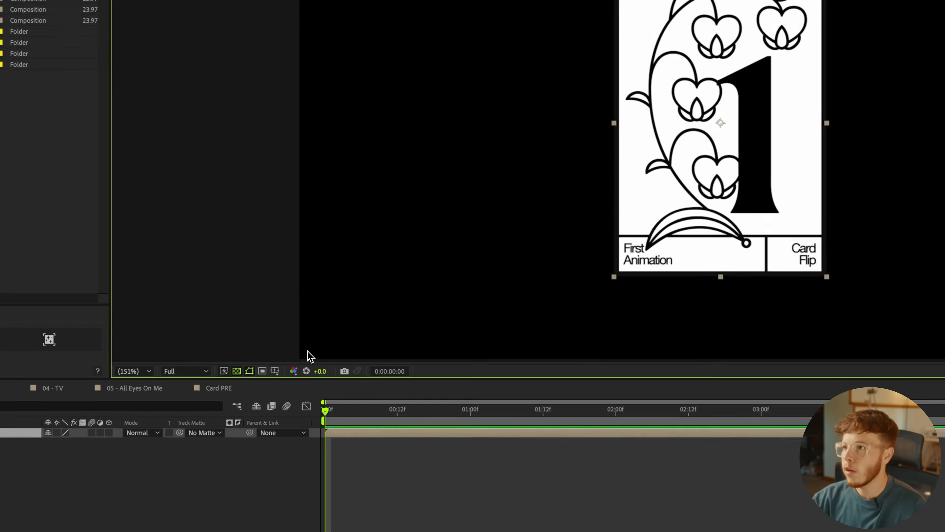
pyautogui.click(248, 303)
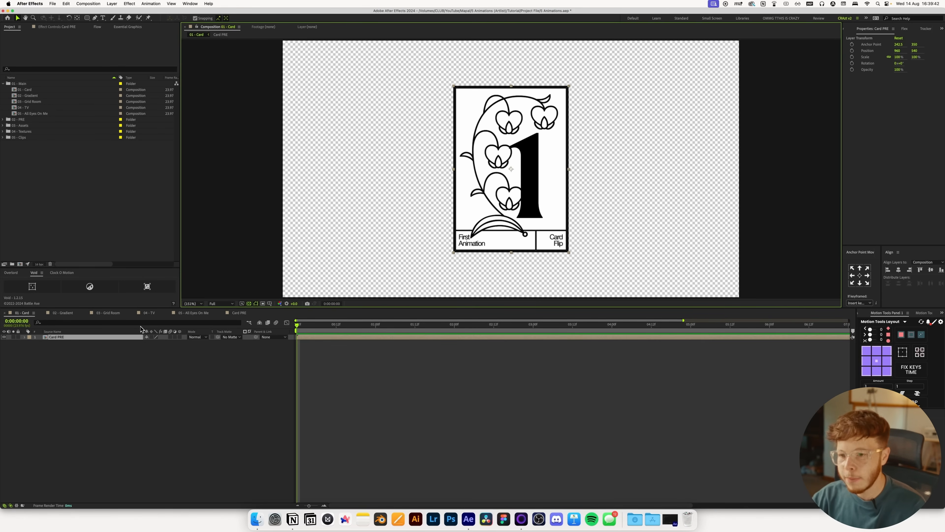
pyautogui.click(151, 337)
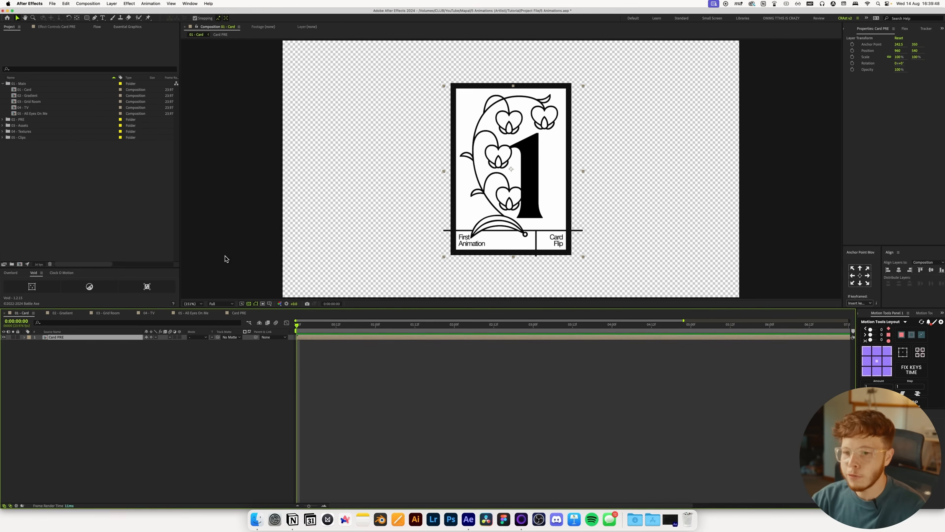
# - Try scaling the Card PRE layer and undo the scale change
pyautogui.press('s')
pyautogui.moveTo(153, 342); pyautogui.dragTo(259, 342)
pyautogui.press('super+z')
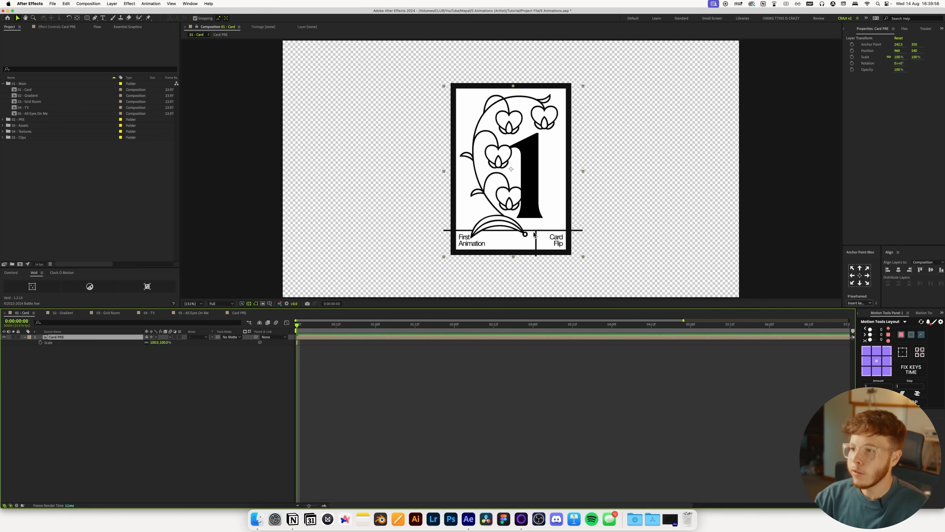
# - Expand the 02 - PRE folder in the project and duplicate the Card PRE composition
pyautogui.click(151, 337)
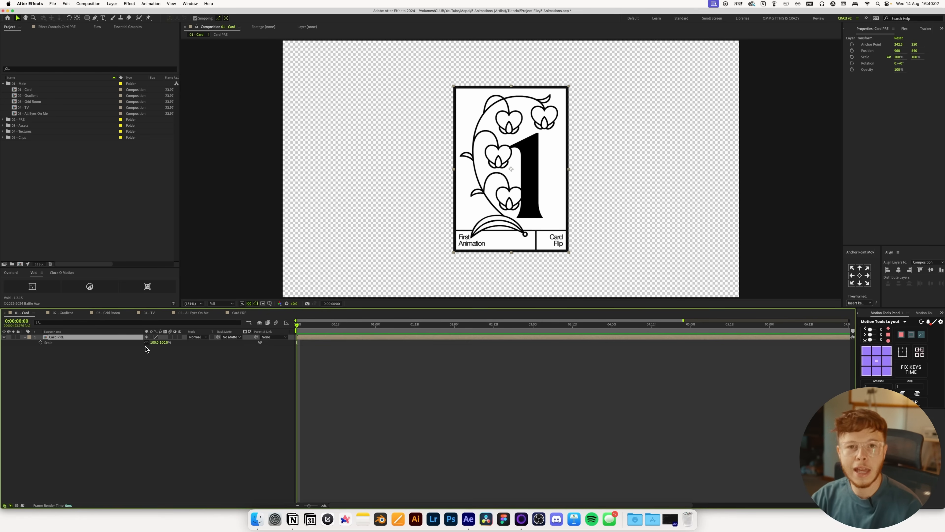
pyautogui.click(2, 120)
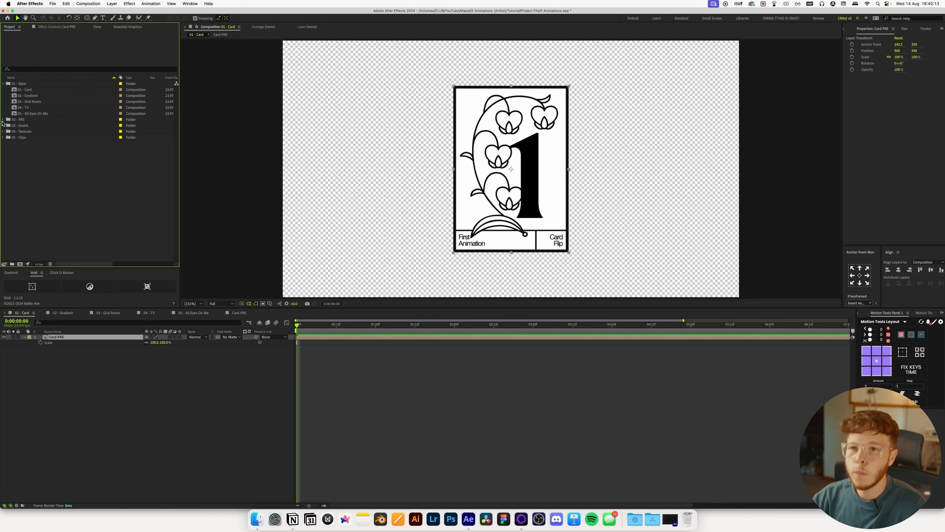
pyautogui.click(3, 120)
pyautogui.click(31, 125)
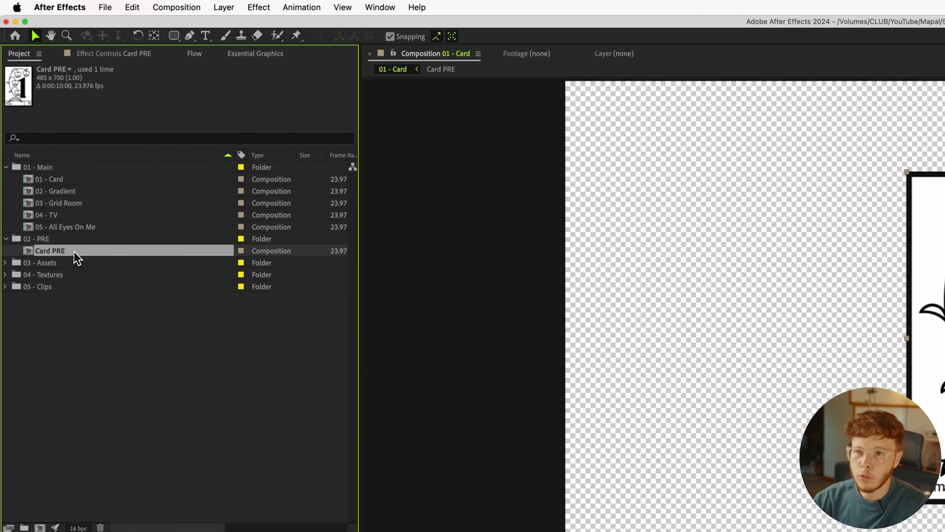
pyautogui.press('super+d')
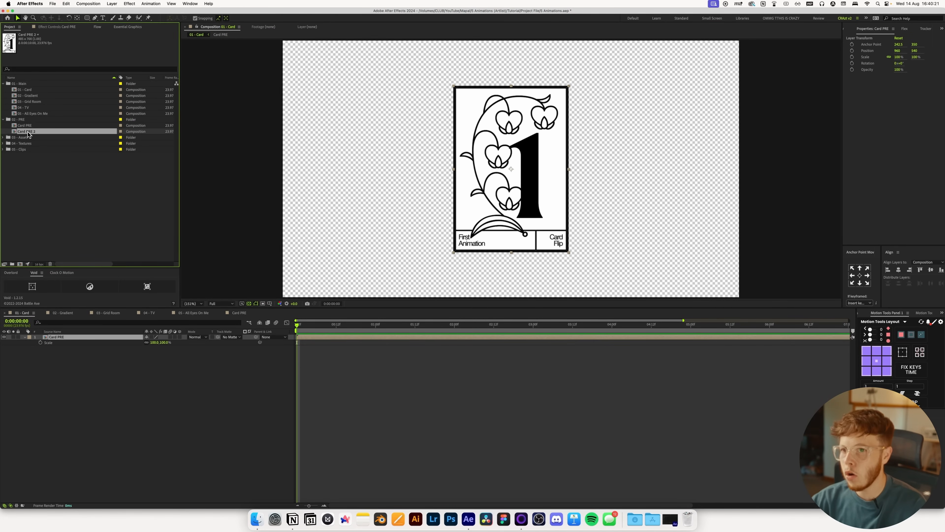
# - Open the Card PRE 2 composition and change the ornamental number text from 1 to 2
pyautogui.doubleClick(28, 132)
pyautogui.click(51, 338)
pyautogui.doubleClick(51, 337)
pyautogui.write('2')
pyautogui.click(135, 414)
pyautogui.click(64, 337)
pyautogui.press('v')
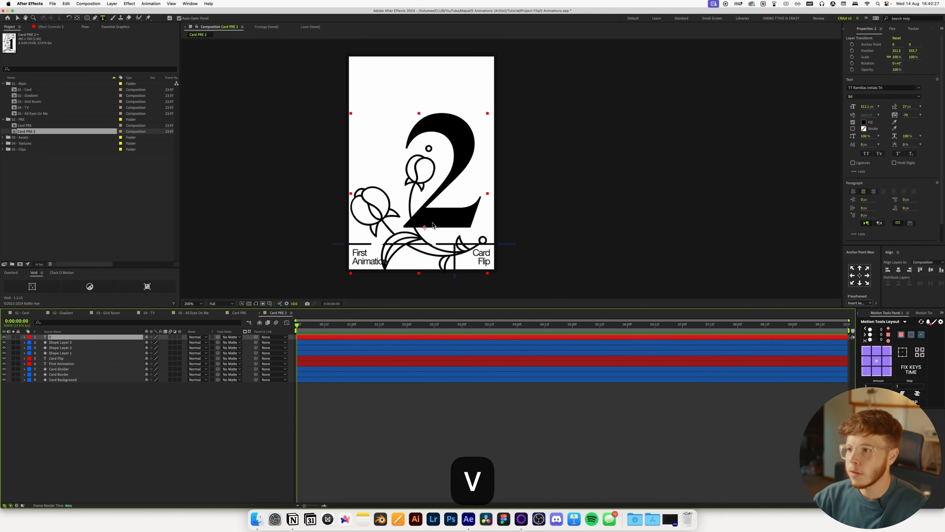
# - Reduce the font size of the ornamental 2 and move it up so it sits clear of the horizontal divider
pyautogui.moveTo(438, 194); pyautogui.dragTo(438, 163)
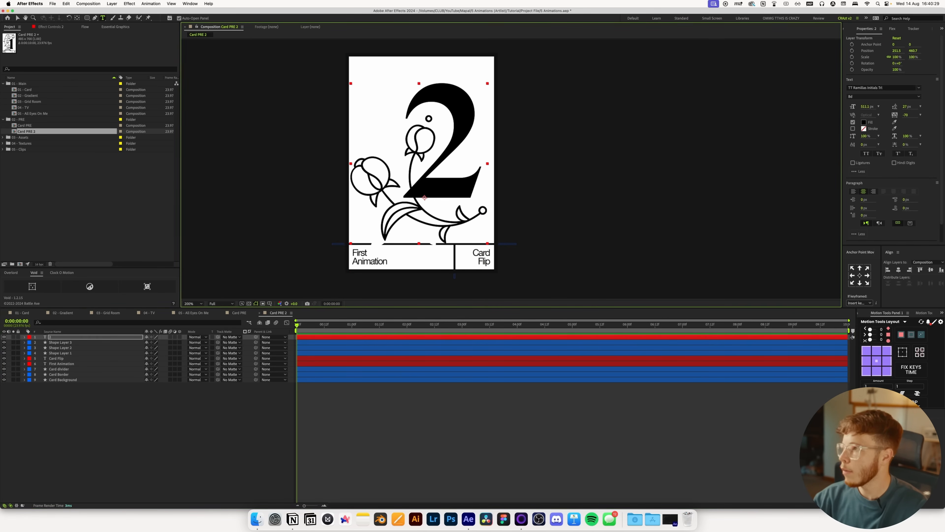
pyautogui.moveTo(865, 108); pyautogui.dragTo(841, 108)
pyautogui.moveTo(448, 189); pyautogui.dragTo(447, 170)
# - Delete Shape Layer 3 and Shape Layer 2, the white shapes covering the divider, from Card PRE 2
pyautogui.click(56, 343)
pyautogui.keyDown('shift'); pyautogui.click(54, 347); pyautogui.keyUp('shift')
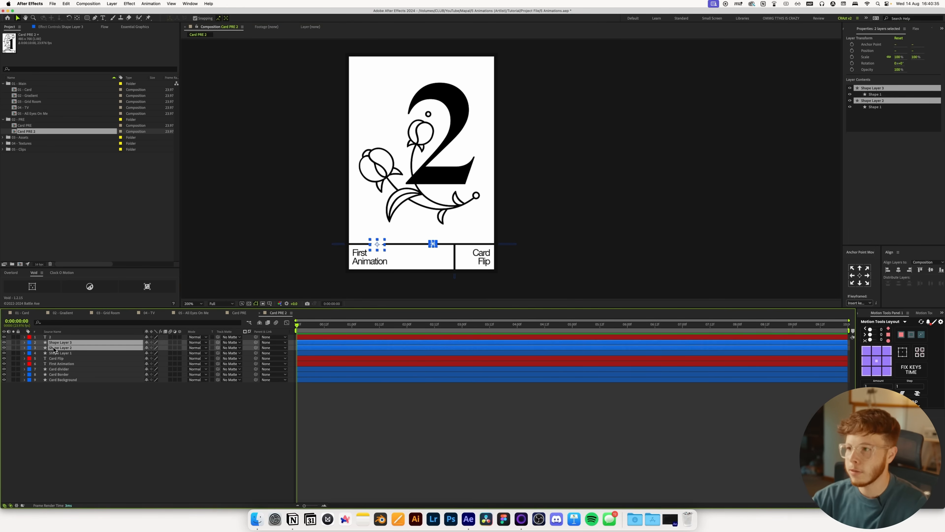
pyautogui.press('BackSpace')
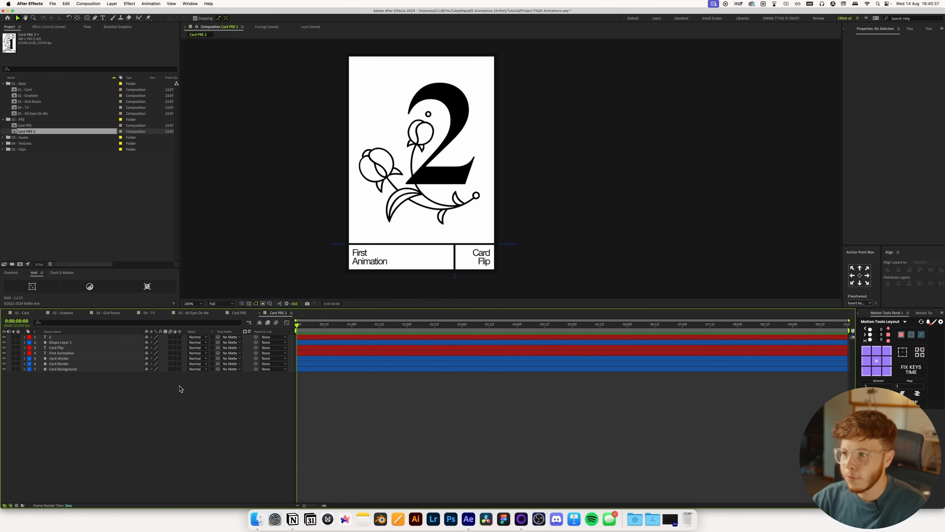
# - In the 01 - Card composition, add Card PRE 2 beneath Card PRE, try moving it aside and undo the move
pyautogui.click(23, 313)
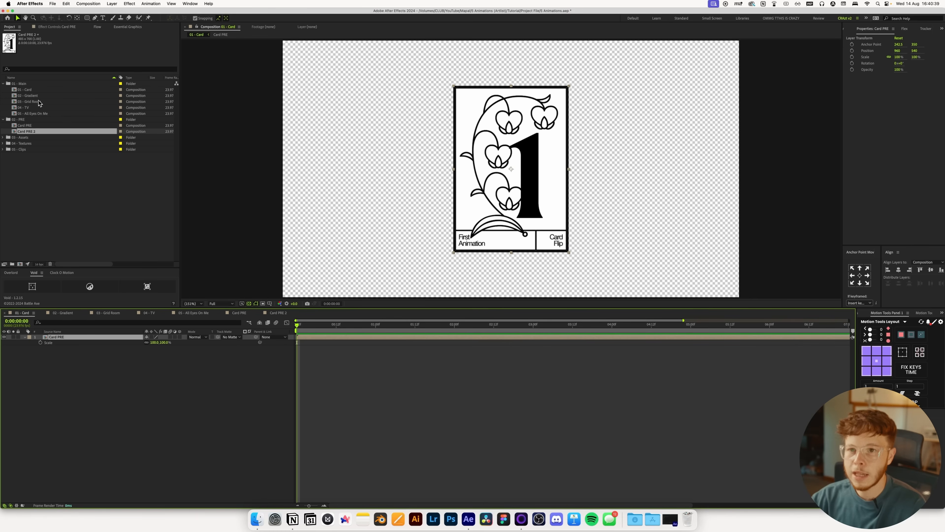
pyautogui.moveTo(23, 132); pyautogui.dragTo(44, 390)
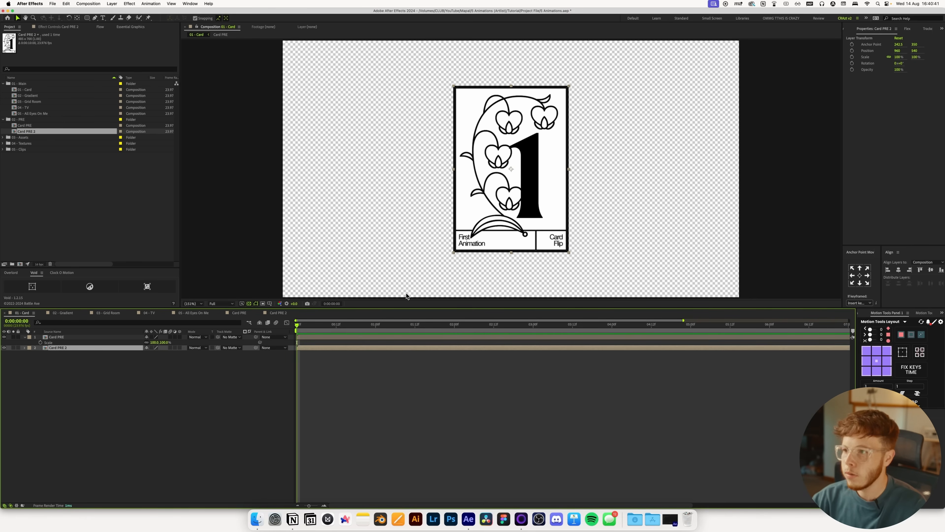
pyautogui.moveTo(536, 197); pyautogui.dragTo(429, 197)
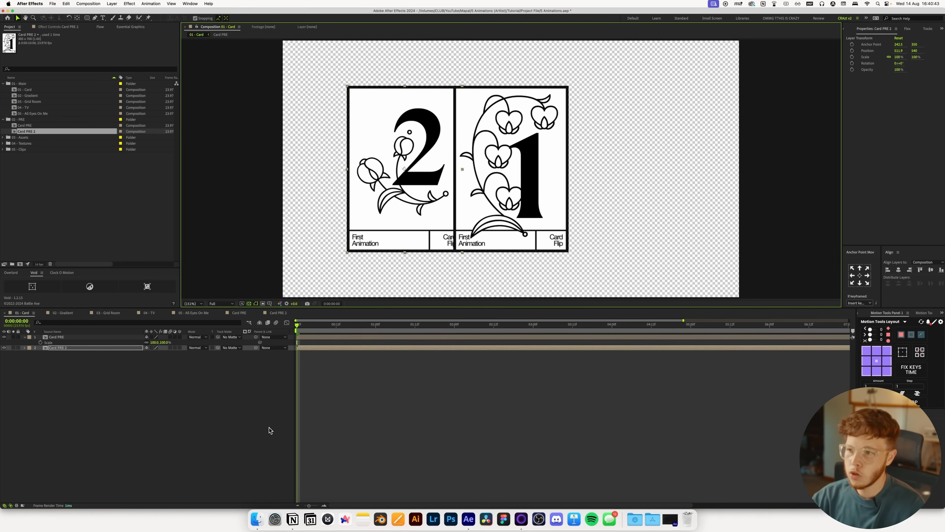
pyautogui.press('super+z')
pyautogui.click(152, 386)
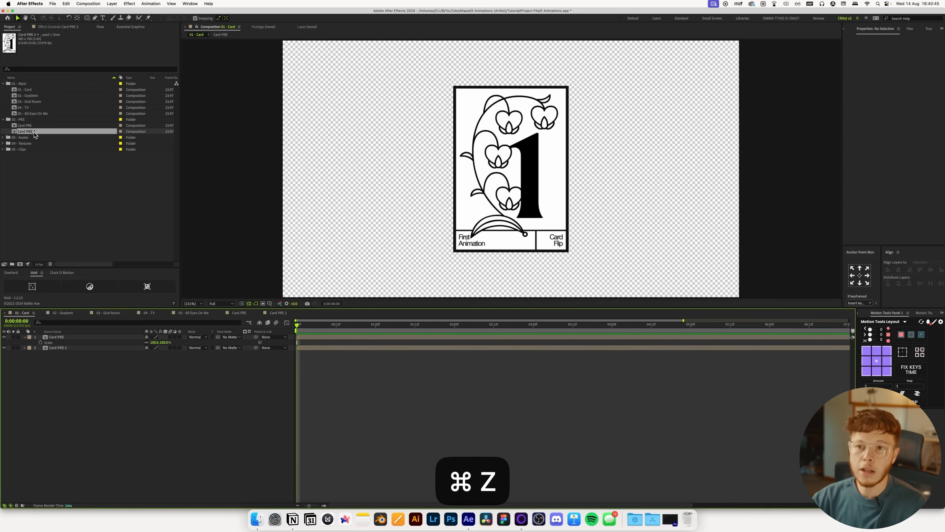
# - Try duplicating the Card PRE layer and shifting its First Animation label to compare both copies, and undo these changes
pyautogui.click(53, 338)
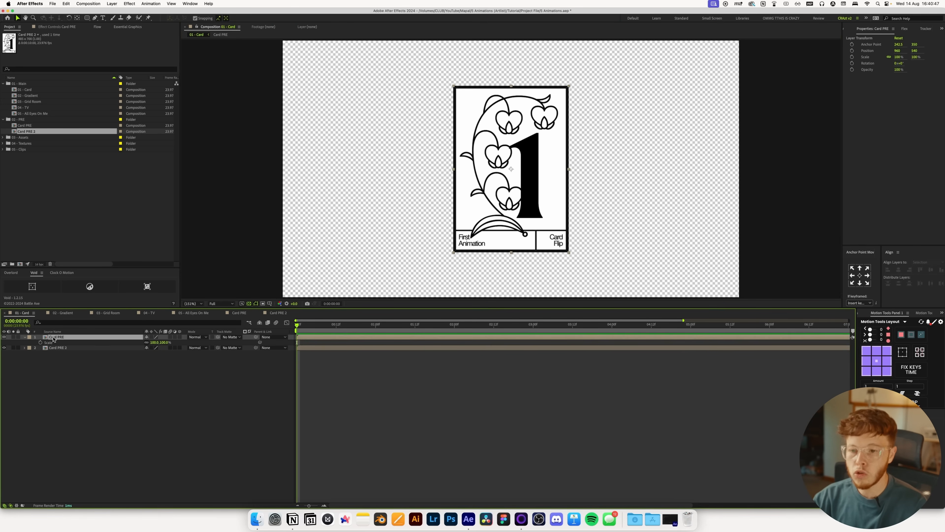
pyautogui.press('super+d')
pyautogui.doubleClick(58, 338)
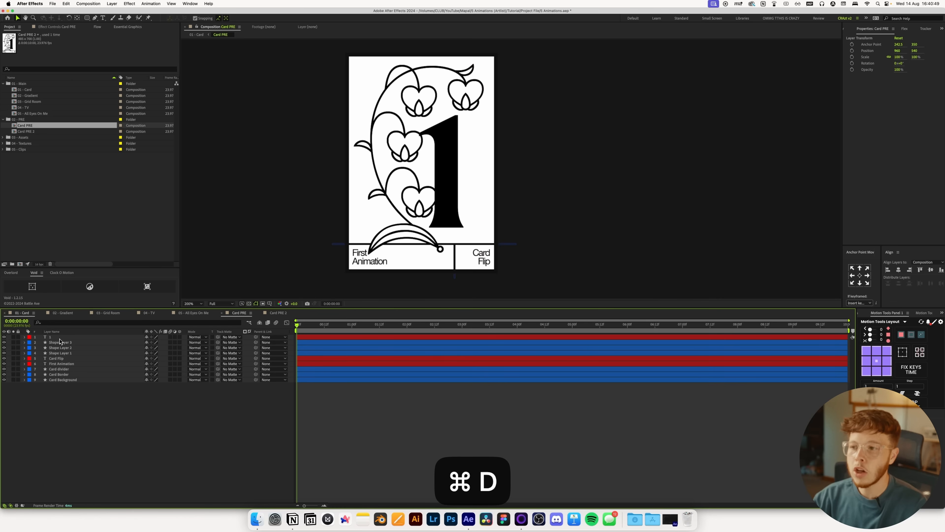
pyautogui.moveTo(373, 264); pyautogui.dragTo(403, 264)
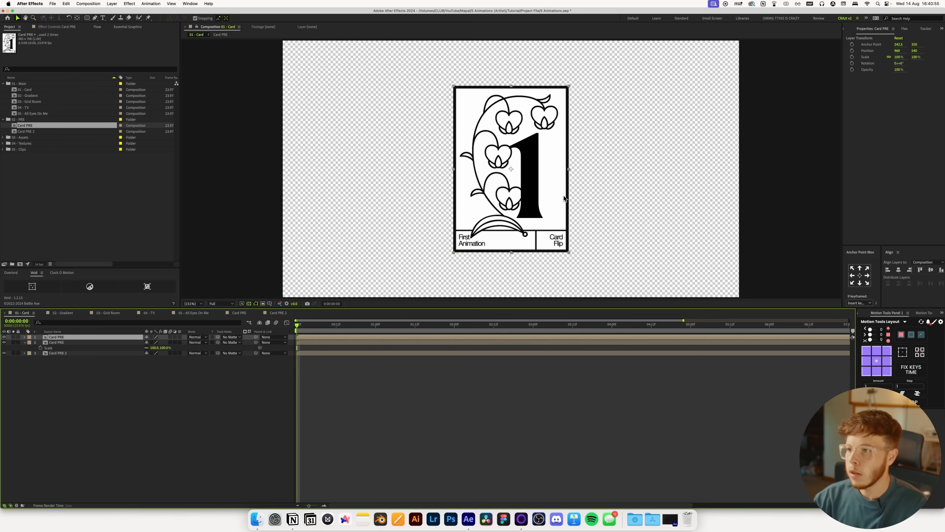
pyautogui.click(592, 199)
pyautogui.moveTo(591, 199); pyautogui.dragTo(612, 198)
pyautogui.click(421, 229)
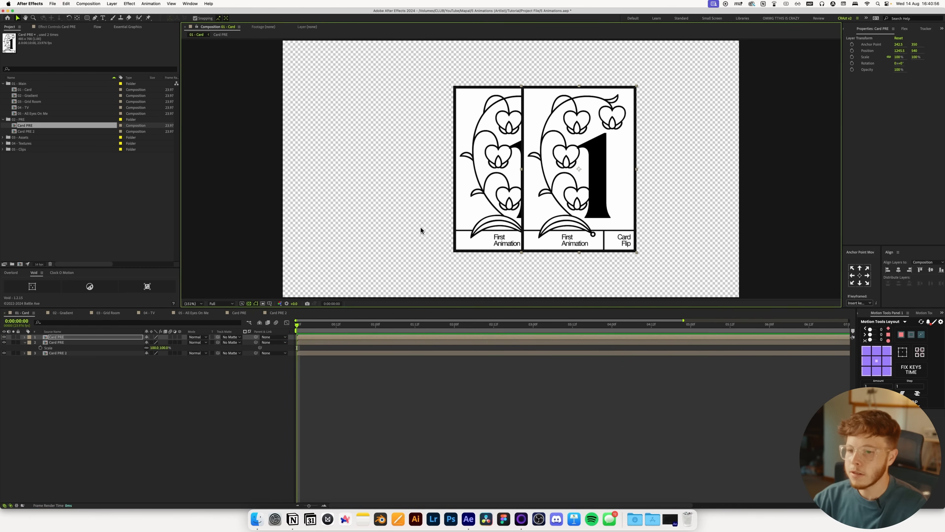
pyautogui.press('super+z')
pyautogui.press('super+z')
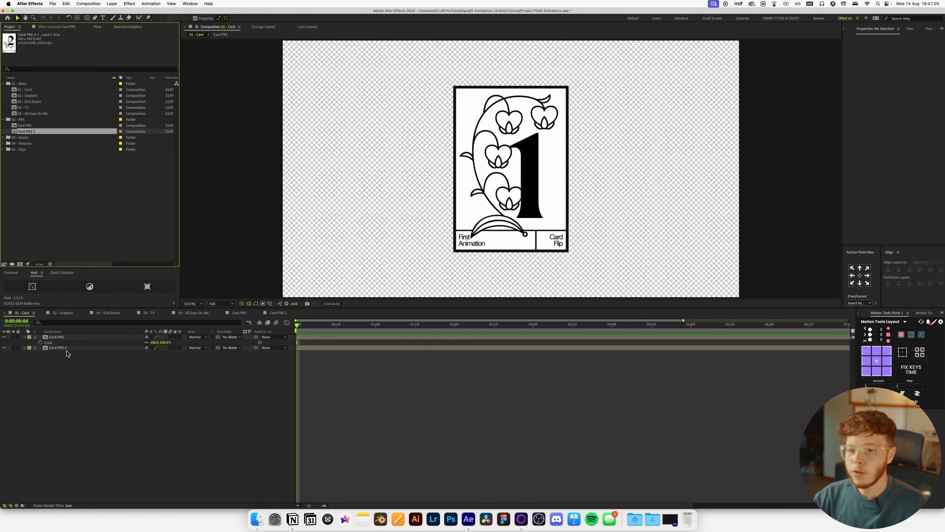
# - Duplicate the Card PRE 2 layer twice and collapse the expanded layer properties
pyautogui.click(67, 348)
pyautogui.press('super+d')
pyautogui.press('super+d')
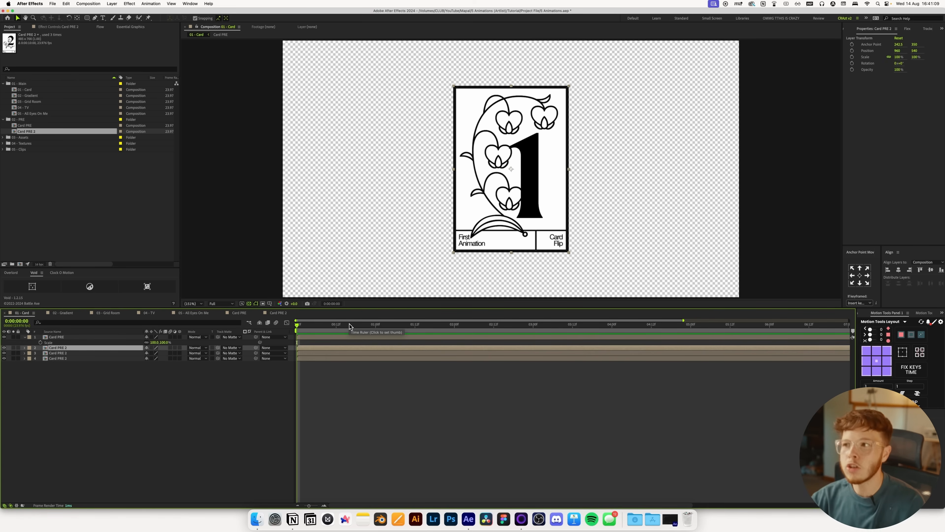
pyautogui.click(187, 422)
pyautogui.press('u')
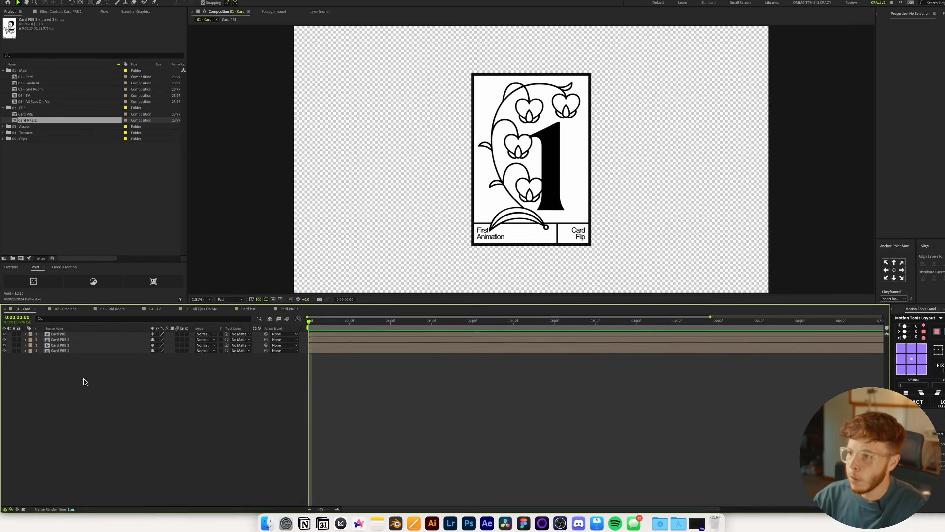
# - Move the anchor points of all four card layers to their bottom centre and show their Rotation properties
pyautogui.moveTo(80, 381); pyautogui.dragTo(79, 304)
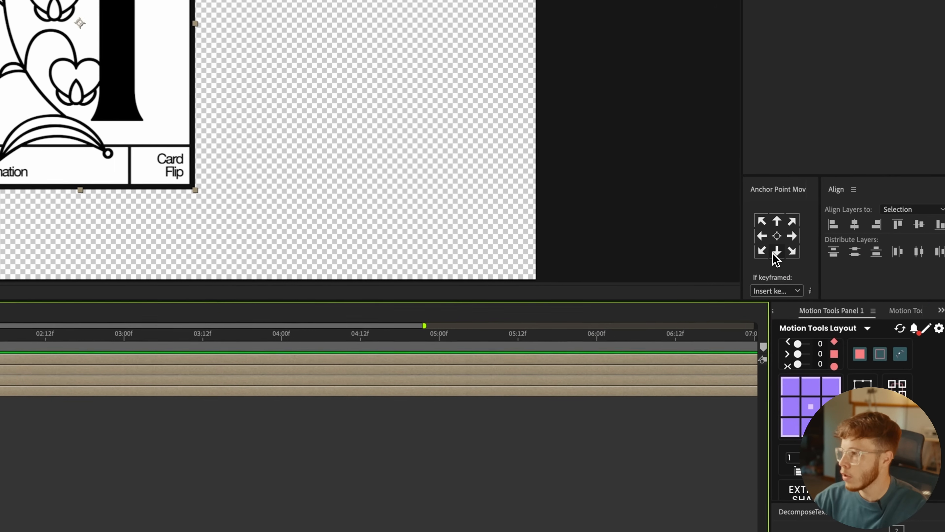
pyautogui.click(774, 253)
pyautogui.press('r')
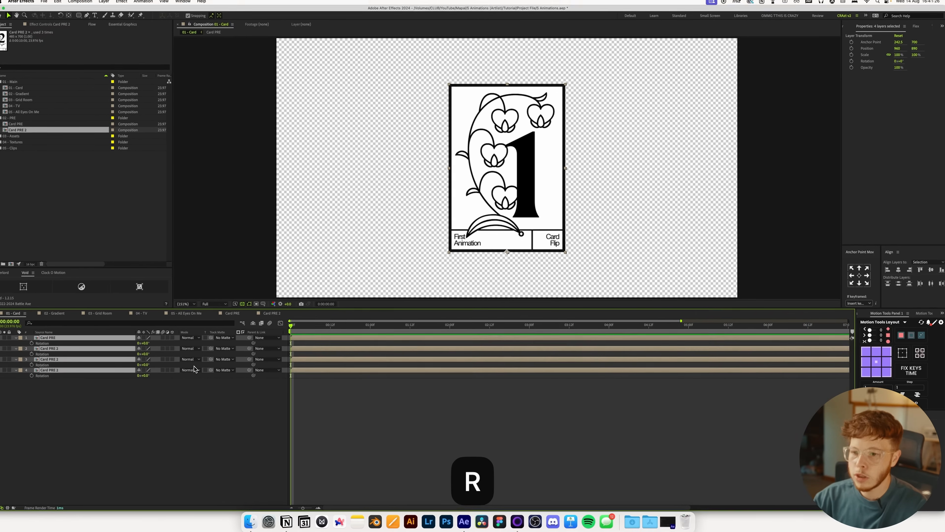
# - Try rotating all four card layers together and undo the rotation
pyautogui.moveTo(152, 375); pyautogui.dragTo(159, 376)
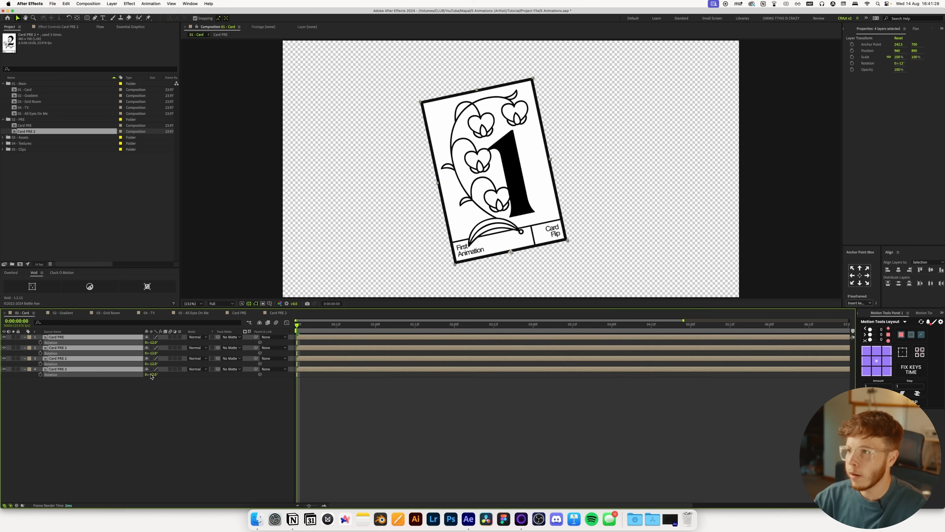
pyautogui.press('super+z')
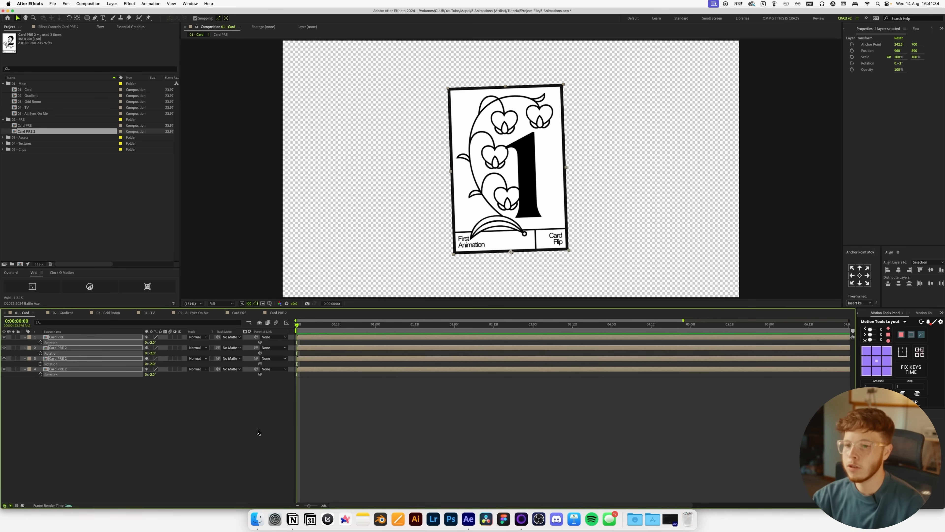
pyautogui.press('super+z')
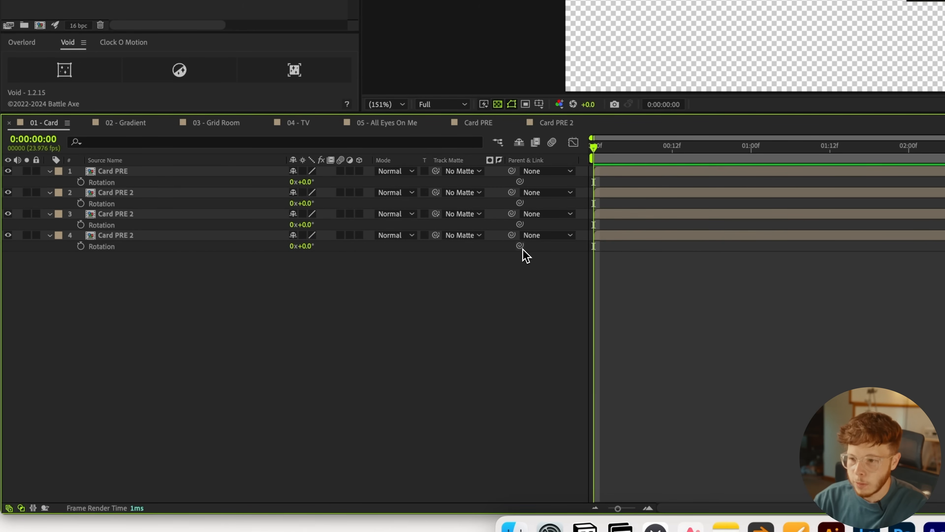
# - Link the Rotation of each of the three Card PRE 2 layers to the Rotation of the layer directly above it
pyautogui.moveTo(520, 246); pyautogui.dragTo(99, 225)
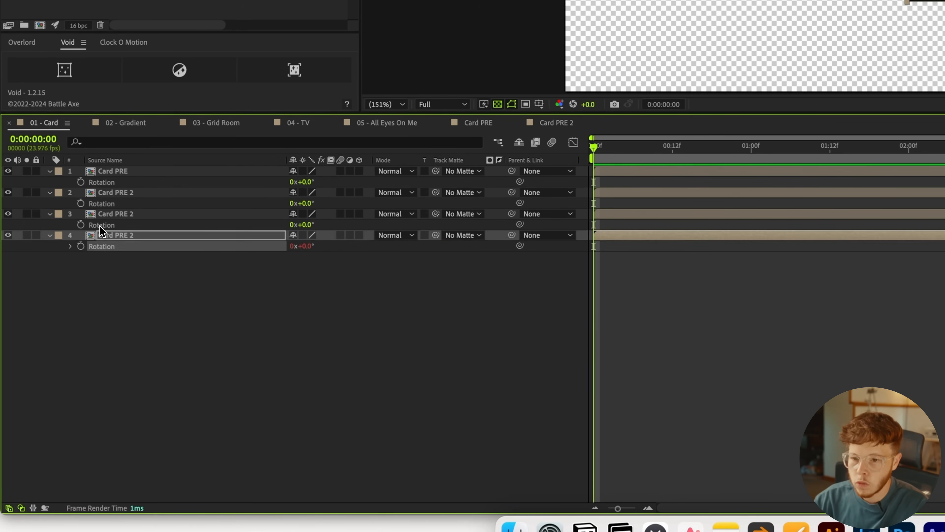
pyautogui.click(98, 225)
pyautogui.moveTo(520, 224); pyautogui.dragTo(103, 204)
pyautogui.click(103, 204)
pyautogui.moveTo(520, 203); pyautogui.dragTo(145, 183)
# - Parent each of the three Card PRE 2 layers to the layer directly above it
pyautogui.click(213, 237)
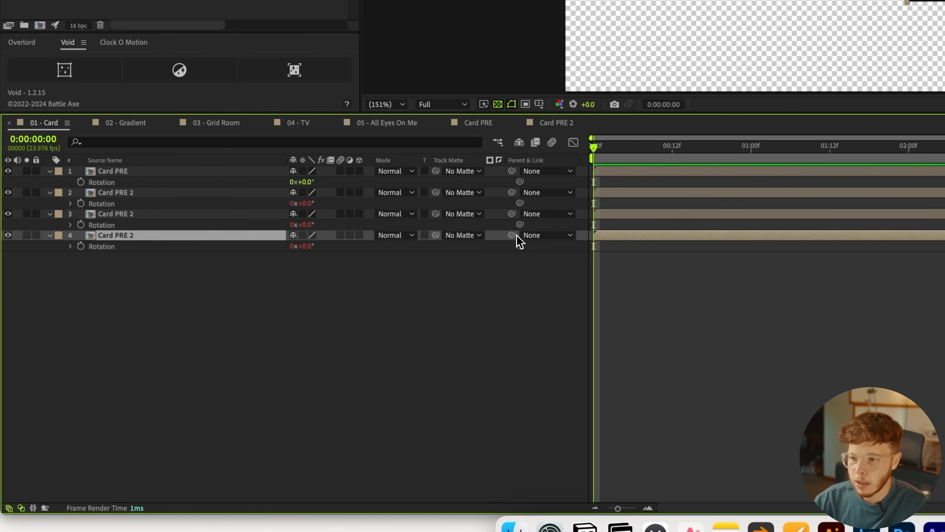
pyautogui.moveTo(513, 235); pyautogui.dragTo(125, 215)
pyautogui.click(125, 214)
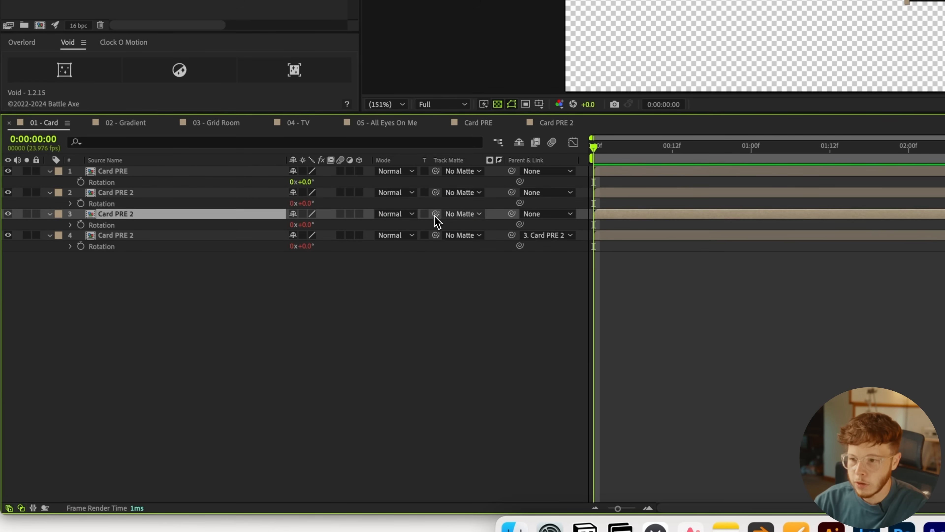
pyautogui.click(237, 327)
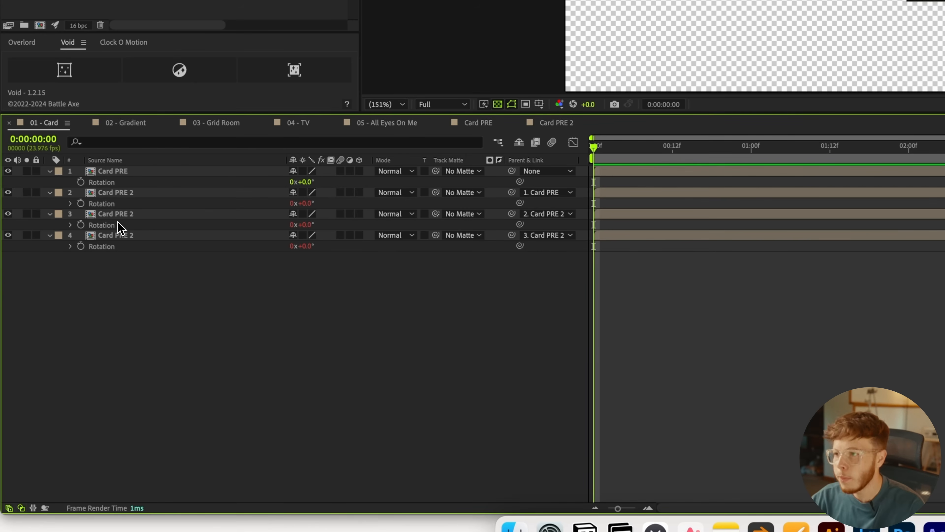
# - Set the Card PRE layer's Rotation to -10° to fan out the linked cards
pyautogui.moveTo(308, 183); pyautogui.dragTo(301, 183)
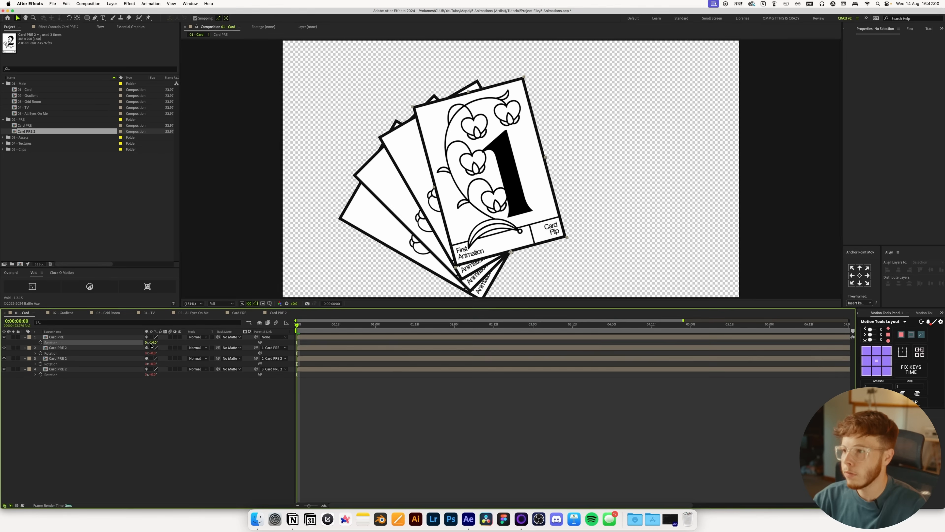
pyautogui.moveTo(151, 346); pyautogui.dragTo(152, 346)
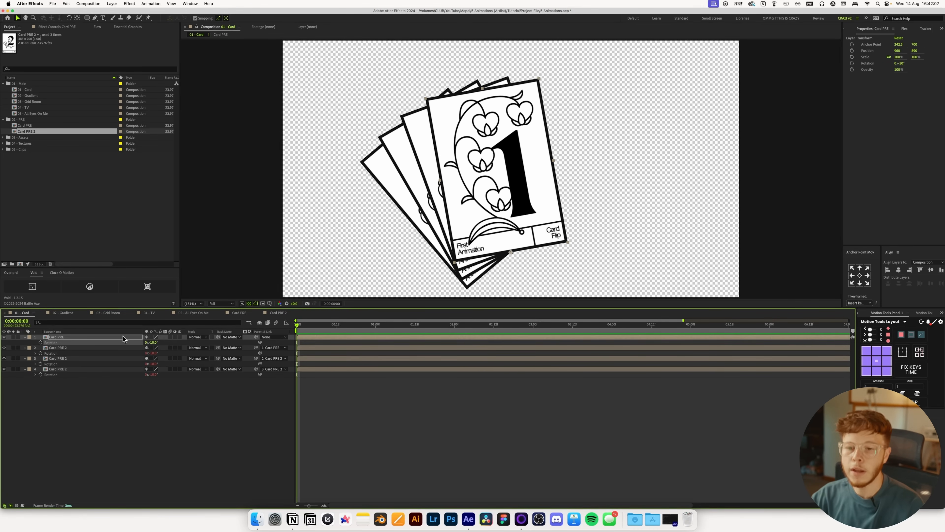
pyautogui.click(100, 398)
pyautogui.click(59, 340)
pyautogui.hotkey('shift', 'Right')
pyautogui.hotkey('shift', 'Left')
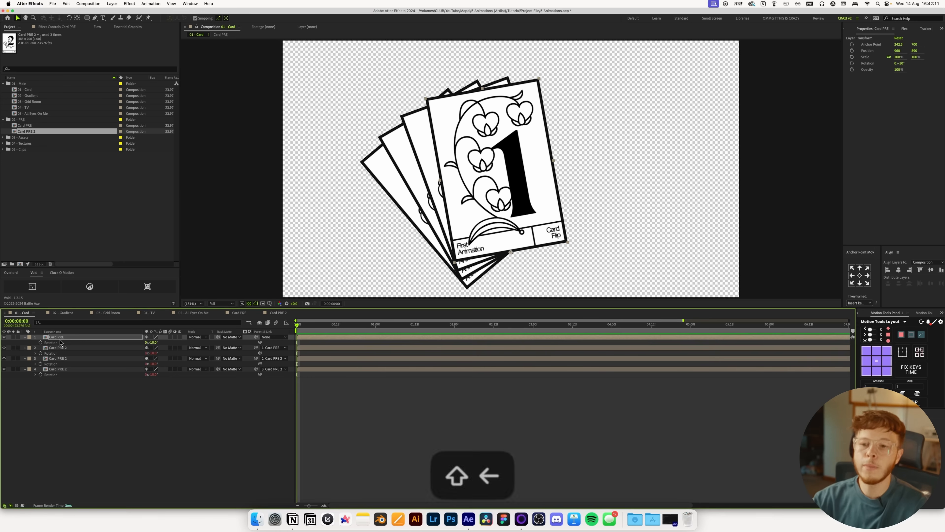
# - Apply the Transform effect to the Card PRE 2 layer directly beneath Card PRE
pyautogui.click(58, 348)
pyautogui.hotkey('ctrl', 'space')
pyautogui.write('r')
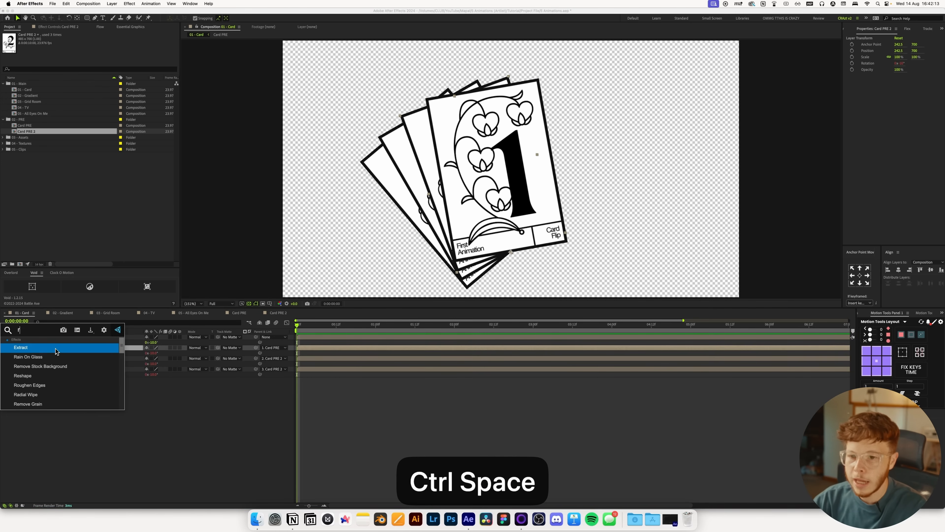
pyautogui.press('BackSpace')
pyautogui.write('trans')
pyautogui.press('Return')
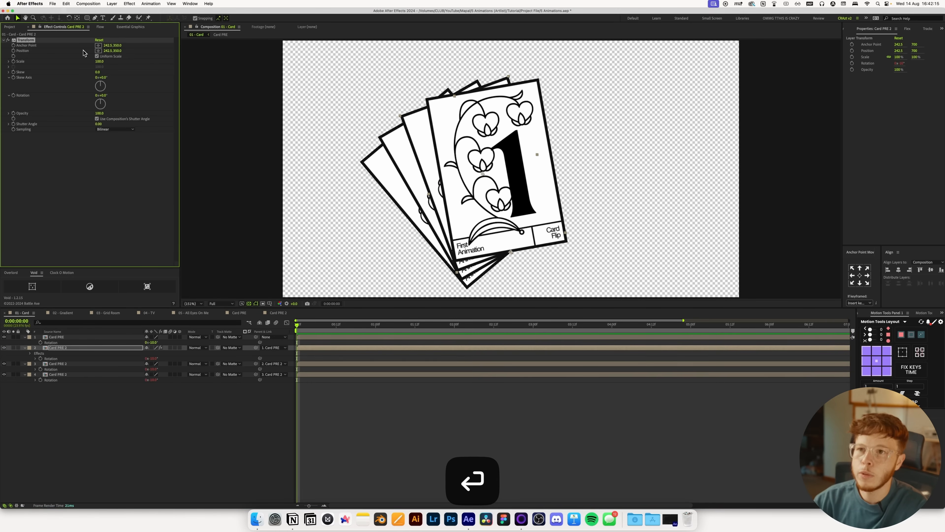
# - Try changing the position in the layer's Transform effect, undo the change and deselect the layer
pyautogui.moveTo(130, 51)
pyautogui.mouseDown()
pyautogui.moveTo(82, 54)
pyautogui.moveTo(144, 59)
pyautogui.mouseUp()
pyautogui.press('super+z')
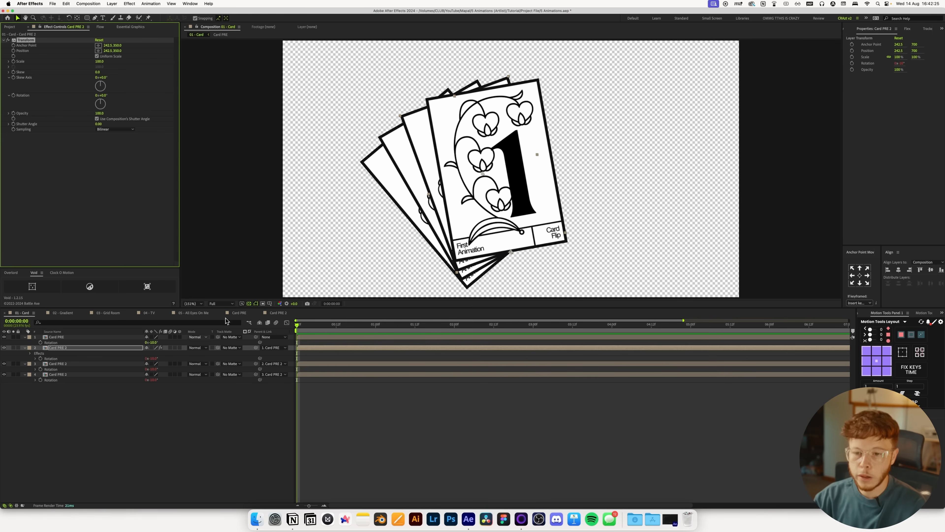
pyautogui.click(124, 424)
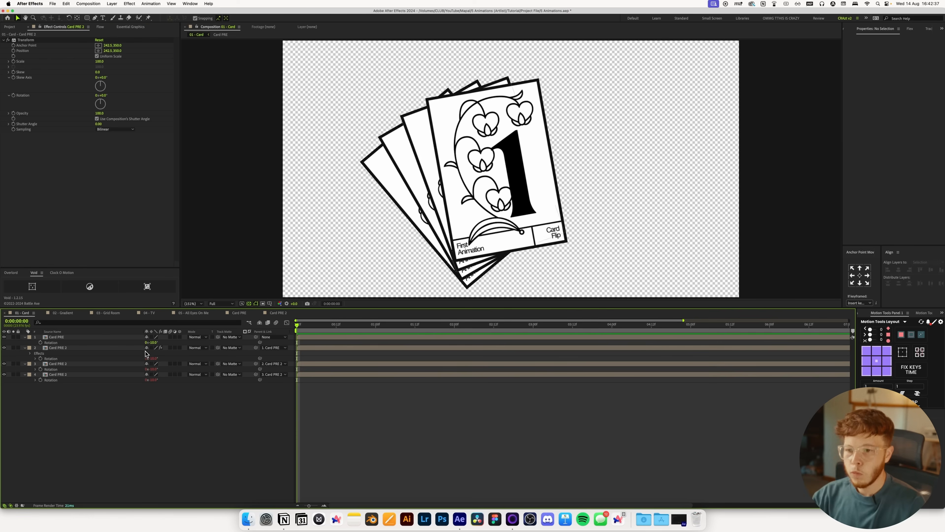
# - Reset the Card PRE layer's Rotation to 0° and select all four card layers
pyautogui.press('Return')
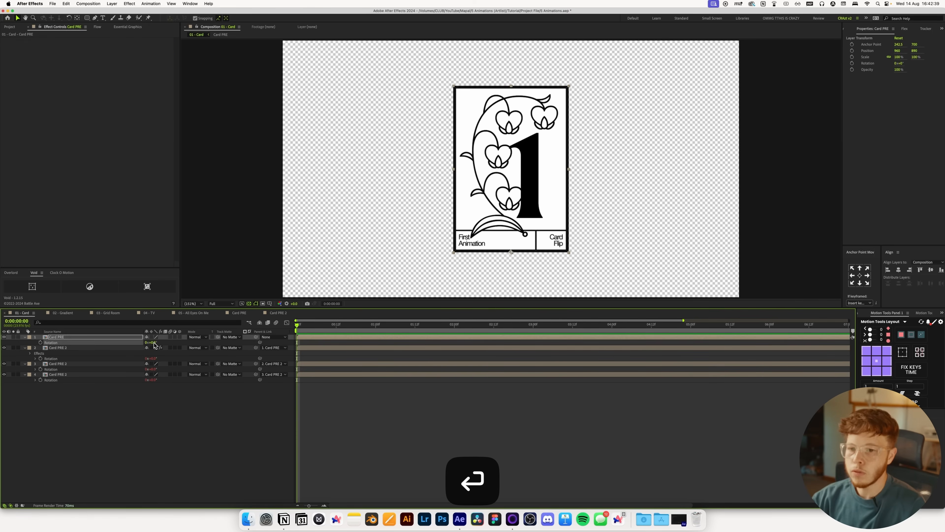
pyautogui.click(57, 434)
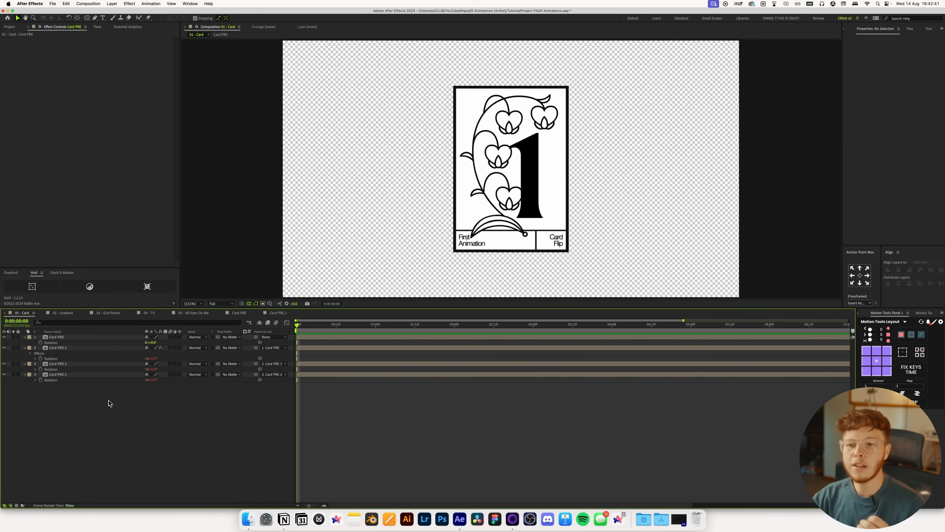
pyautogui.moveTo(108, 403); pyautogui.dragTo(32, 334)
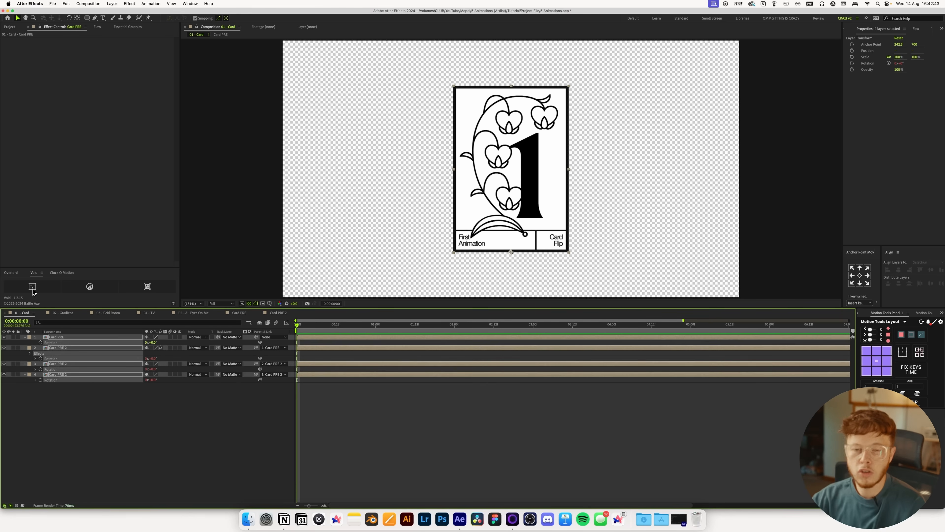
# - Apply the Transform effect to the Card PRE layer
pyautogui.hotkey('ctrl', 'space')
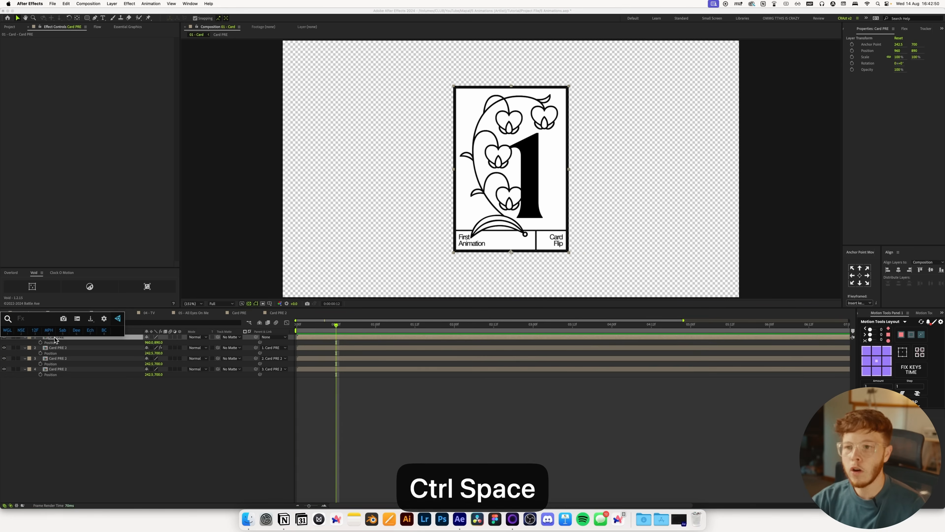
pyautogui.write('trans')
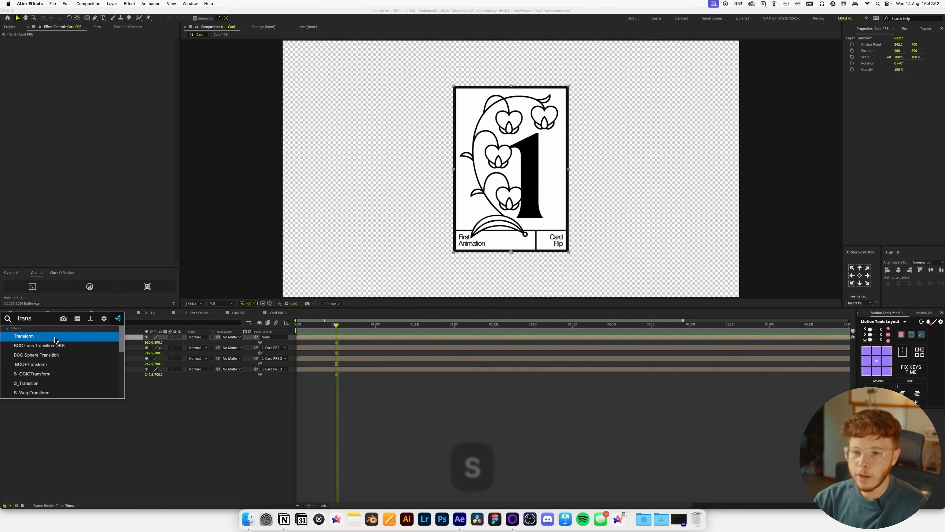
pyautogui.press('Return')
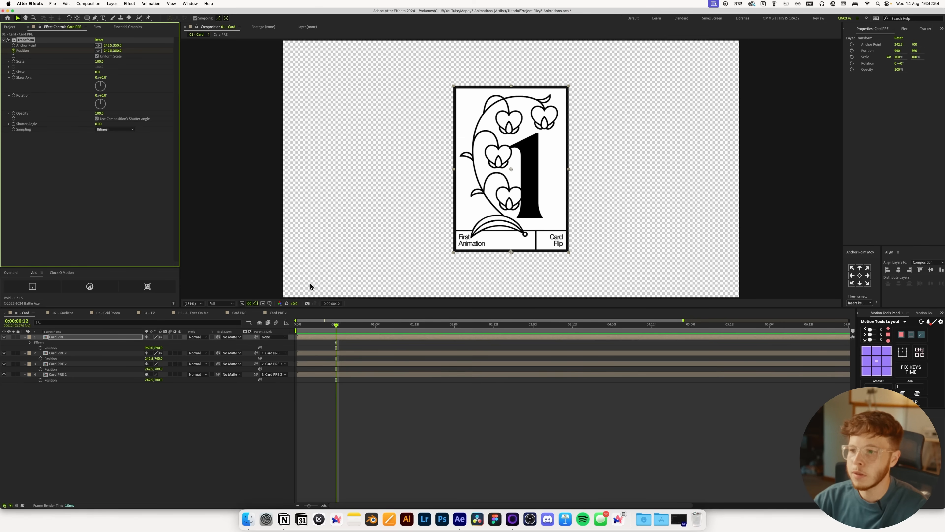
# - At the first frame, set Card PRE's Transform effect Position to -3.5, 350 and show the layer's keyframes
pyautogui.moveTo(324, 326); pyautogui.dragTo(272, 318)
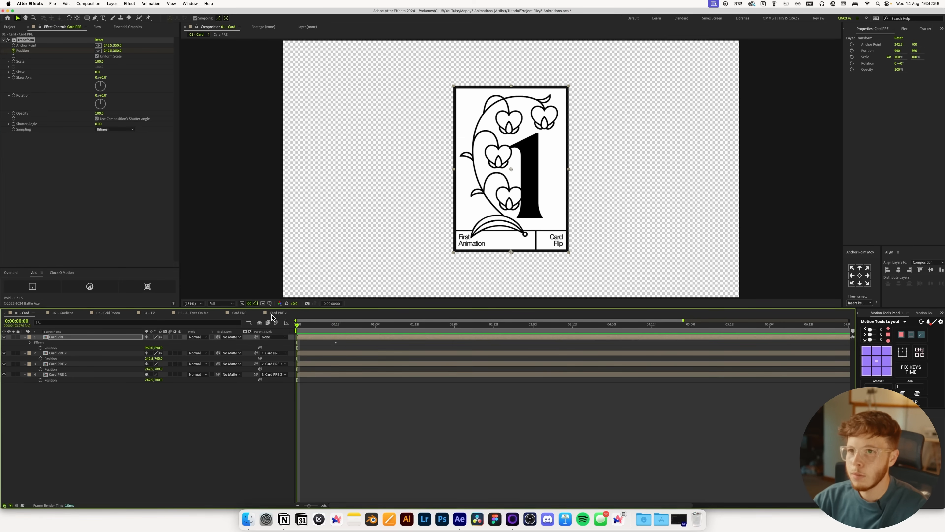
pyautogui.moveTo(107, 51); pyautogui.dragTo(36, 61)
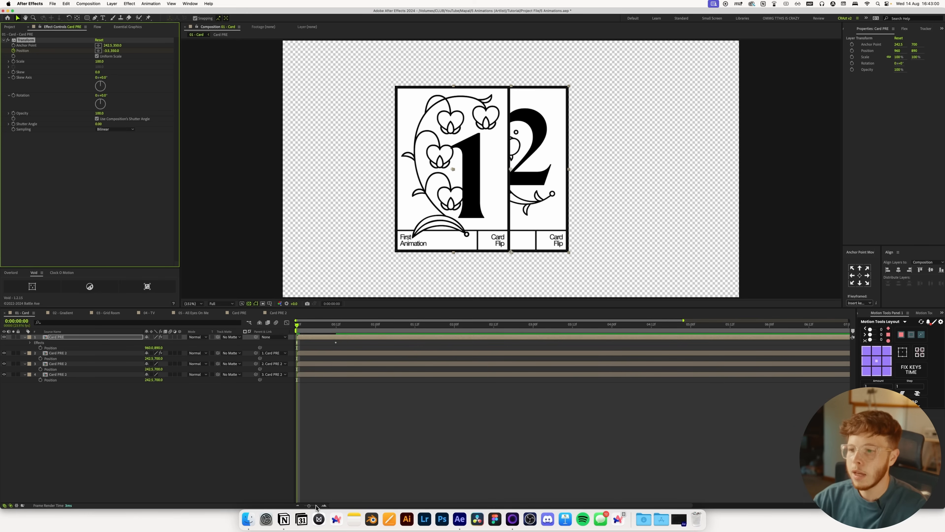
pyautogui.press('u')
pyautogui.click(346, 344)
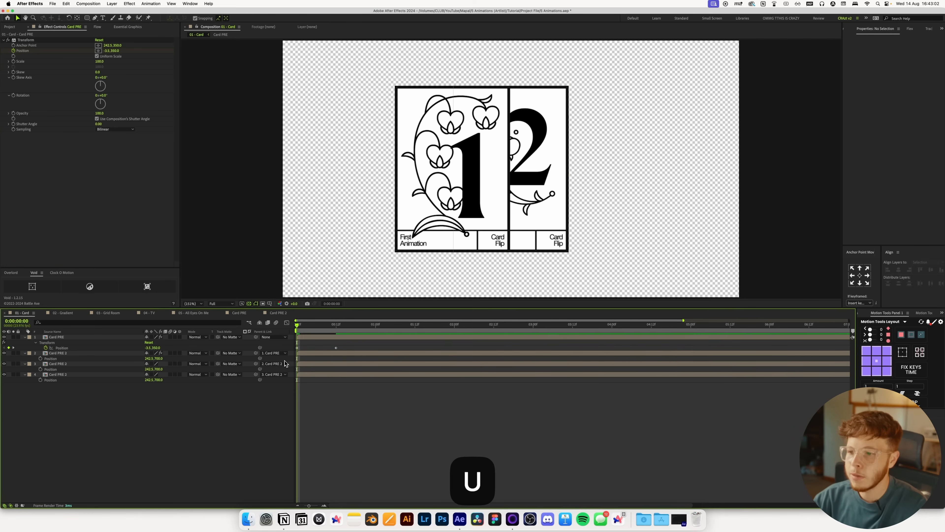
# - Apply the SuperSexy In easing curve (0.00, 0.00, 0.00, 1.00) to both of Card PRE's Position keyframes with Flow
pyautogui.moveTo(343, 343); pyautogui.dragTo(296, 357)
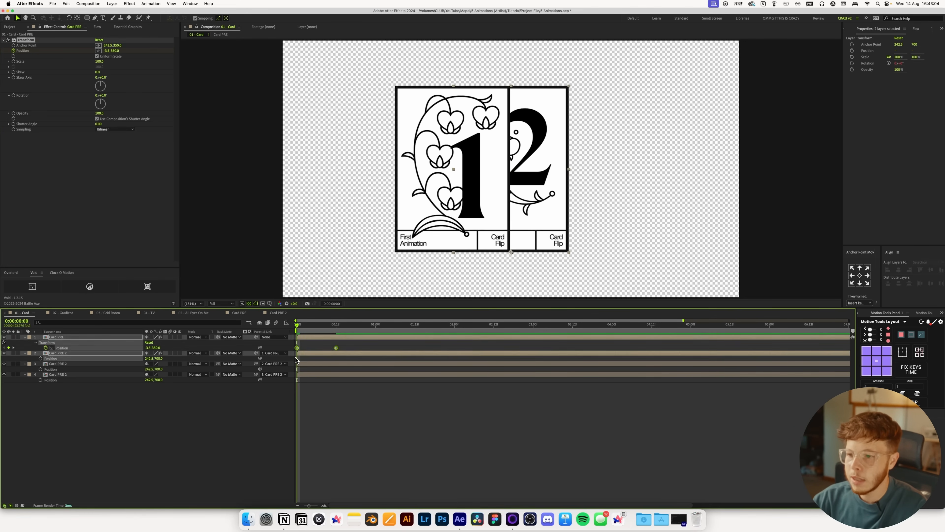
pyautogui.click(97, 26)
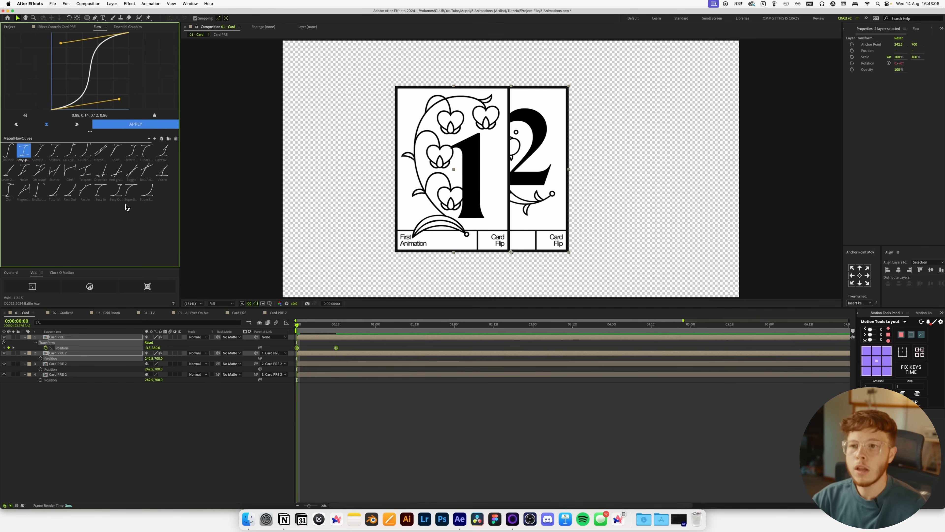
pyautogui.click(131, 195)
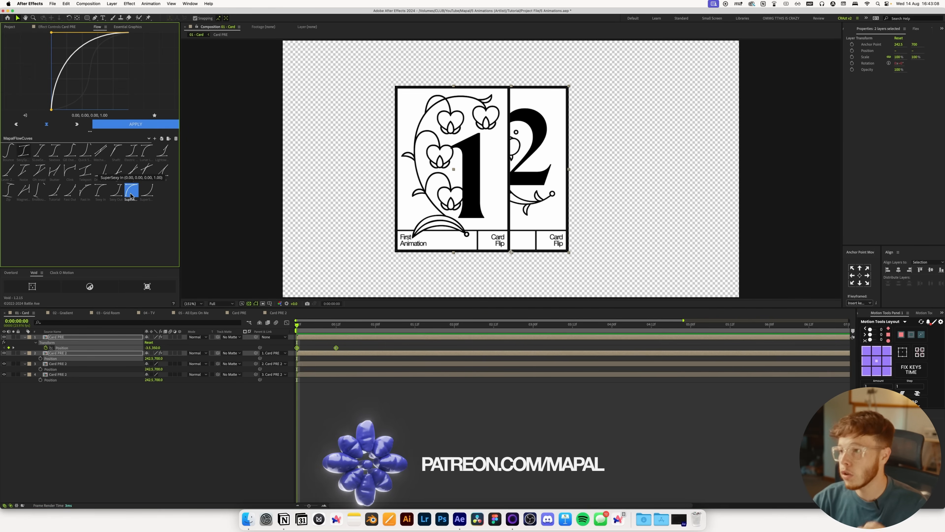
pyautogui.click(142, 125)
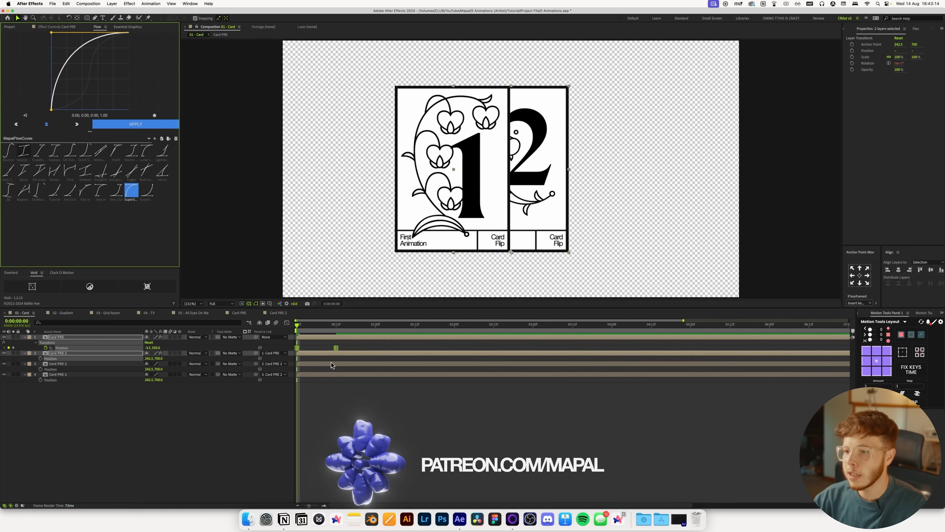
# - Preview the card's slide and move its ending Position keyframe about two frames later
pyautogui.click(394, 348)
pyautogui.press('space')
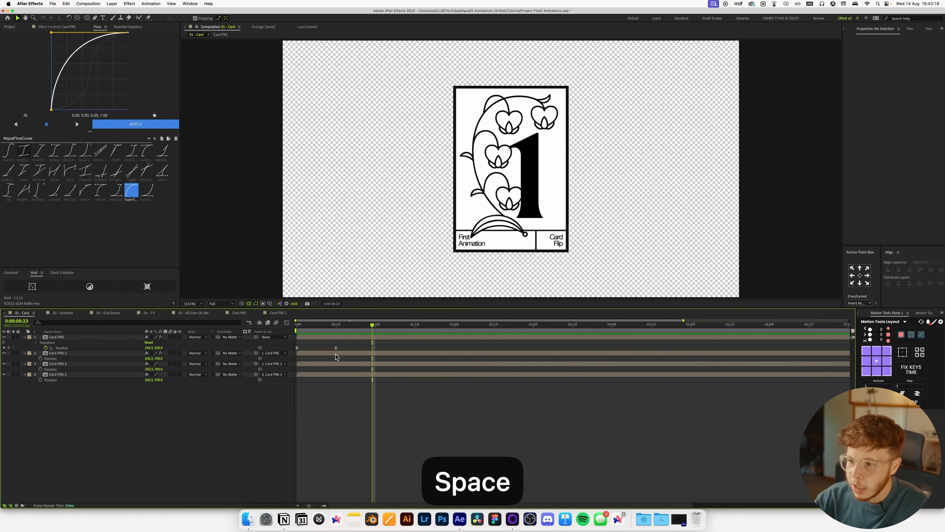
pyautogui.moveTo(336, 348); pyautogui.dragTo(343, 347)
# - Copy Card PRE's animated Transform effect and paste it onto the three Card PRE 2 layers at the first frame
pyautogui.click(46, 28)
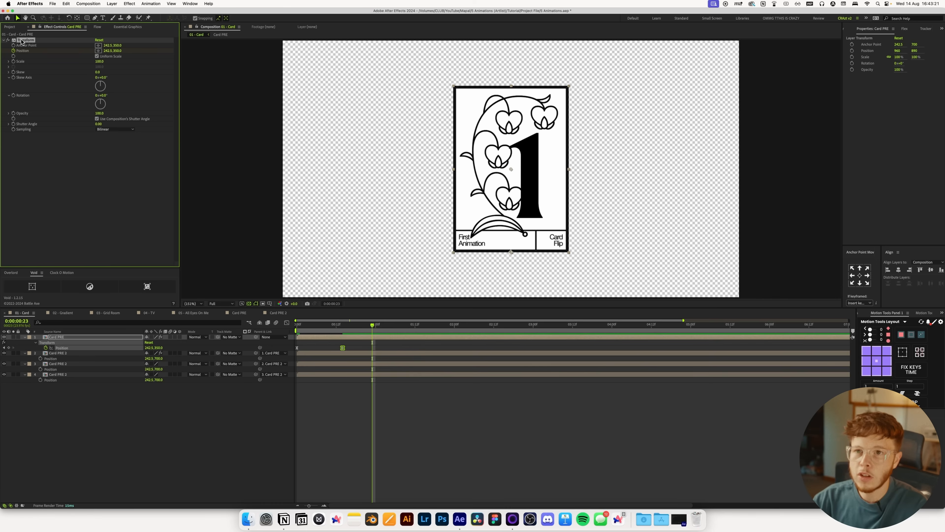
pyautogui.press('cmd+c')
pyautogui.click(58, 354)
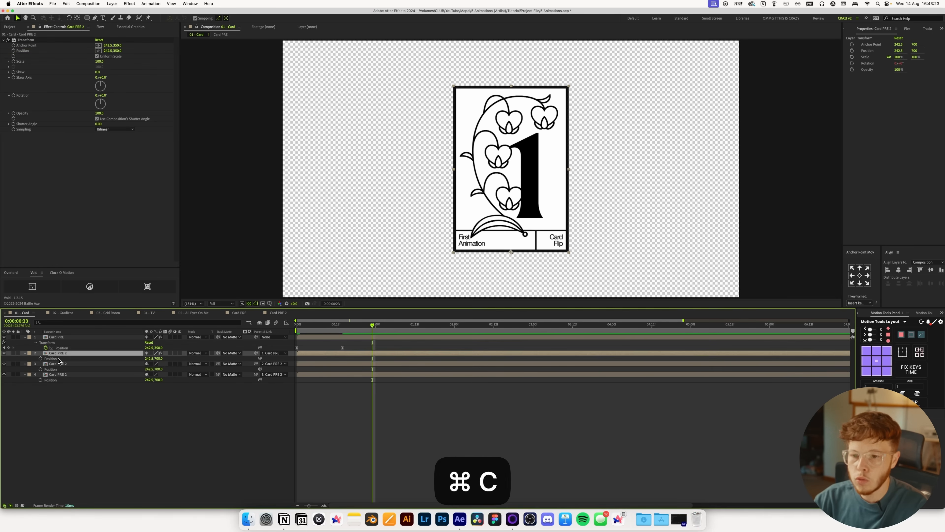
pyautogui.keyDown('shift'); pyautogui.click(53, 375); pyautogui.keyUp('shift')
pyautogui.press('Home')
pyautogui.press('cmd+v')
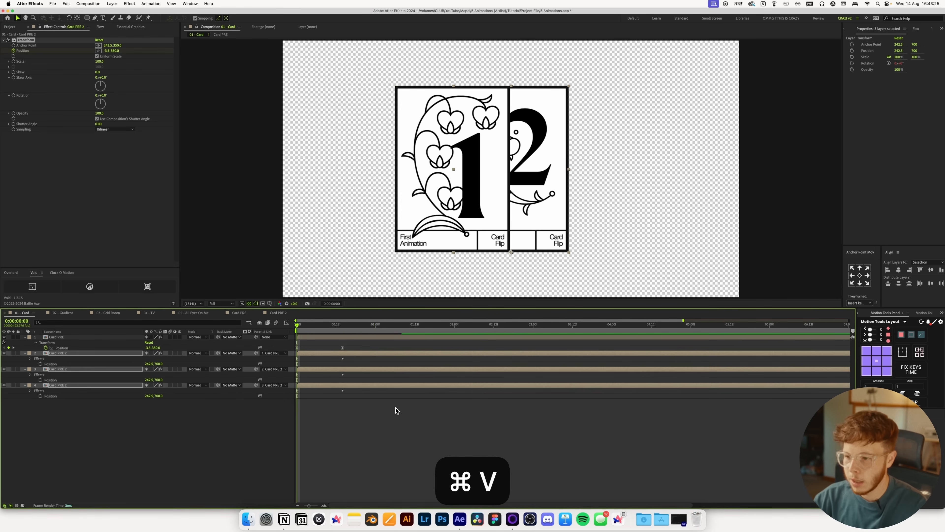
# - Show all layers' keyframes, stagger the card layers one frame apart from the lowest layer up, and preview the slide
pyautogui.click(393, 418)
pyautogui.press('u')
pyautogui.press('u')
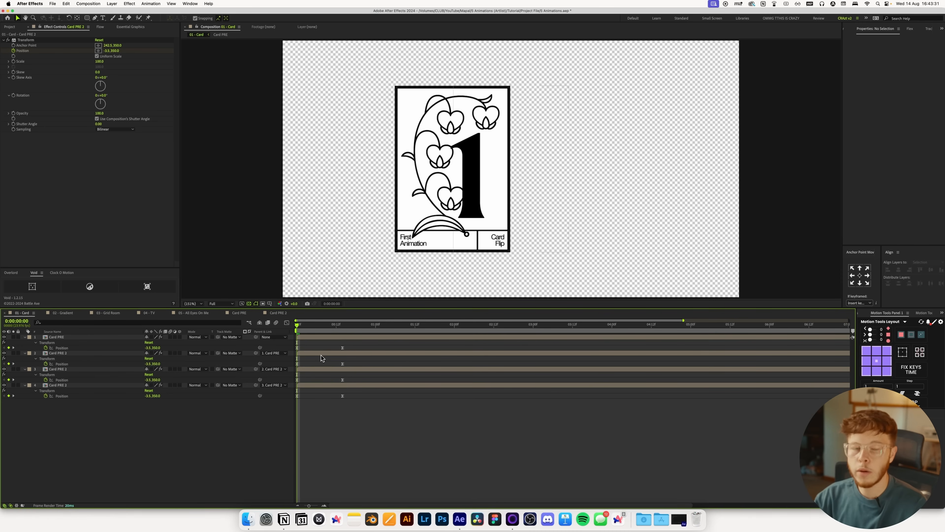
pyautogui.moveTo(323, 373); pyautogui.dragTo(314, 337)
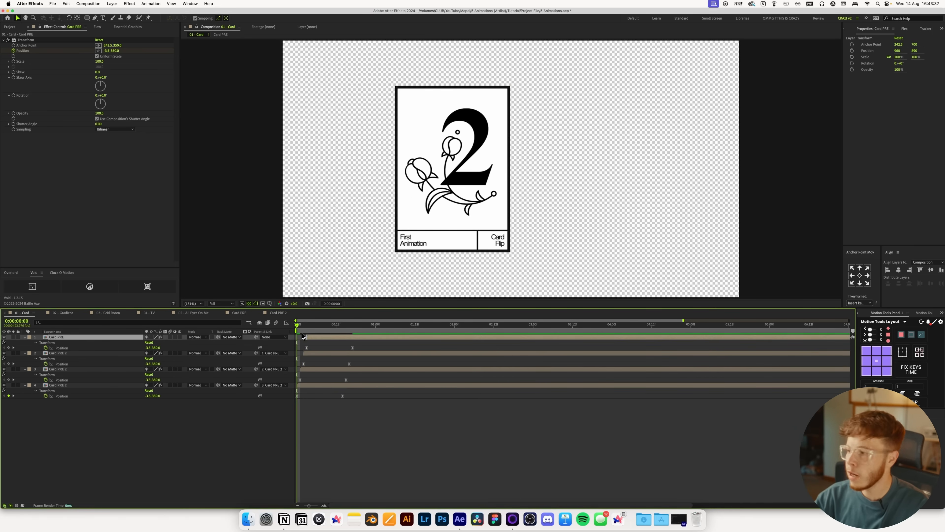
pyautogui.click(276, 460)
pyautogui.press('space')
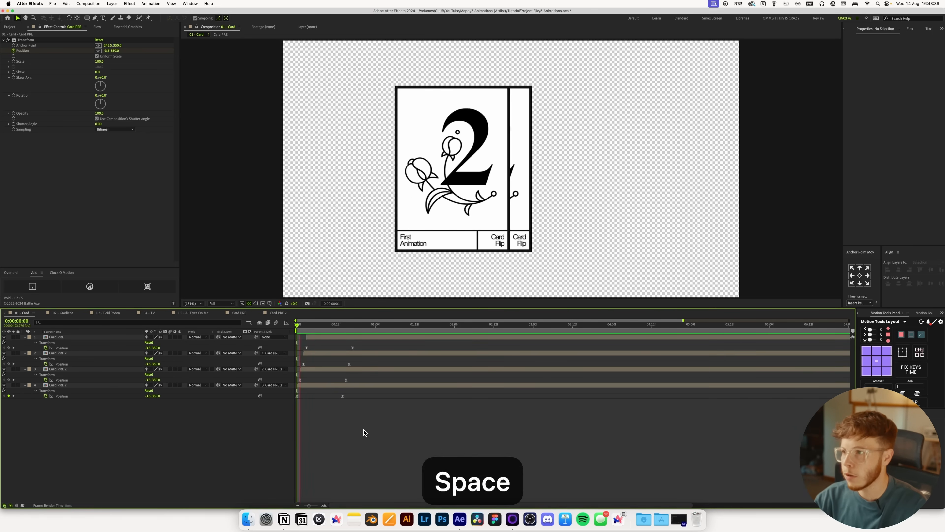
pyautogui.press('space')
pyautogui.moveTo(298, 327)
pyautogui.mouseDown()
pyautogui.moveTo(341, 328)
pyautogui.moveTo(296, 328)
pyautogui.moveTo(317, 328)
pyautogui.mouseUp()
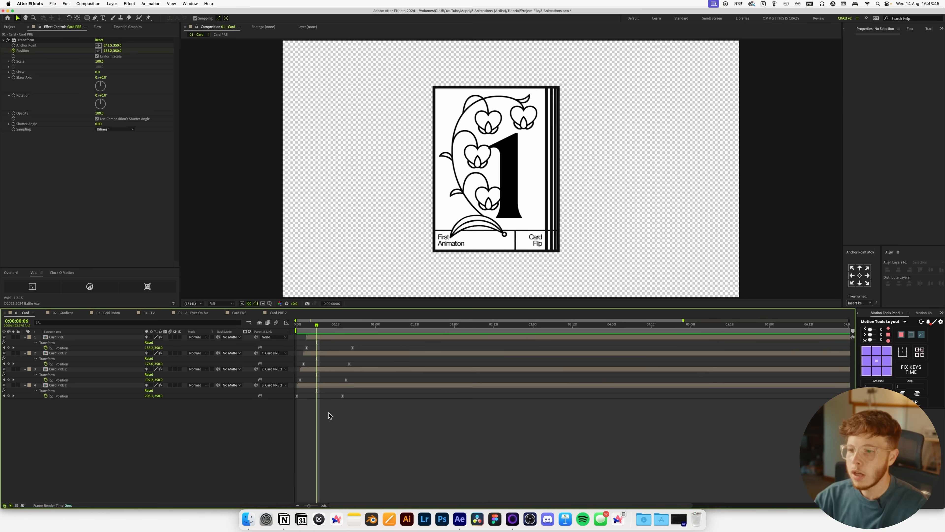
# - Widen the stagger between the four card layers by three more frames per layer and preview the animation
pyautogui.click(326, 387)
pyautogui.keyDown('shift'); pyautogui.click(331, 337); pyautogui.keyUp('shift')
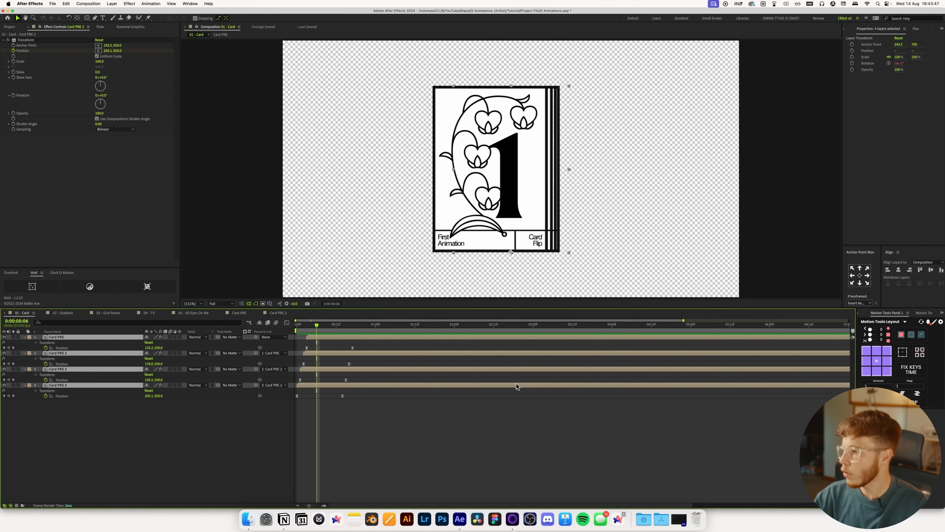
pyautogui.click(903, 394)
pyautogui.click(903, 393)
pyautogui.click(903, 393)
pyautogui.click(460, 457)
pyautogui.moveTo(301, 326); pyautogui.dragTo(247, 326)
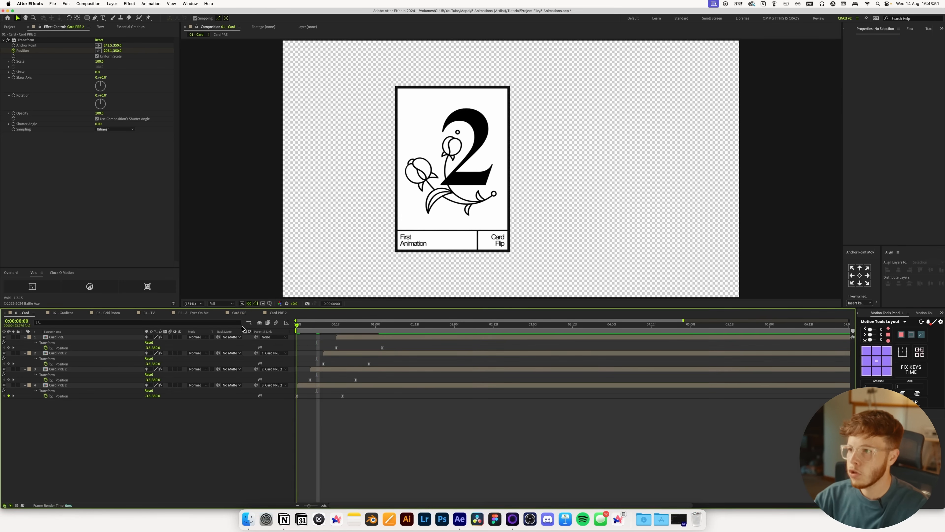
pyautogui.press('space')
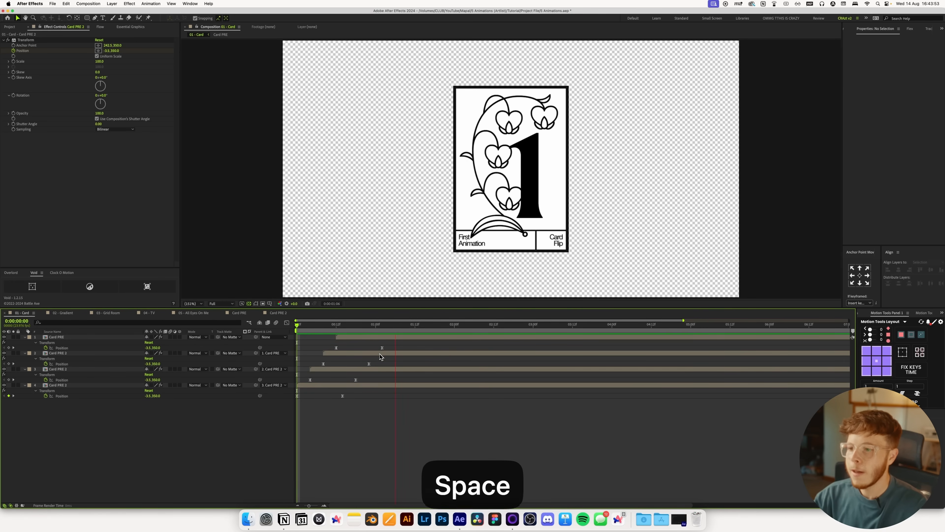
# - Keyframe Card PRE's Rotation at 0° at 0:00:01:11 and at -11° at 0:00:02:04
pyautogui.click(392, 338)
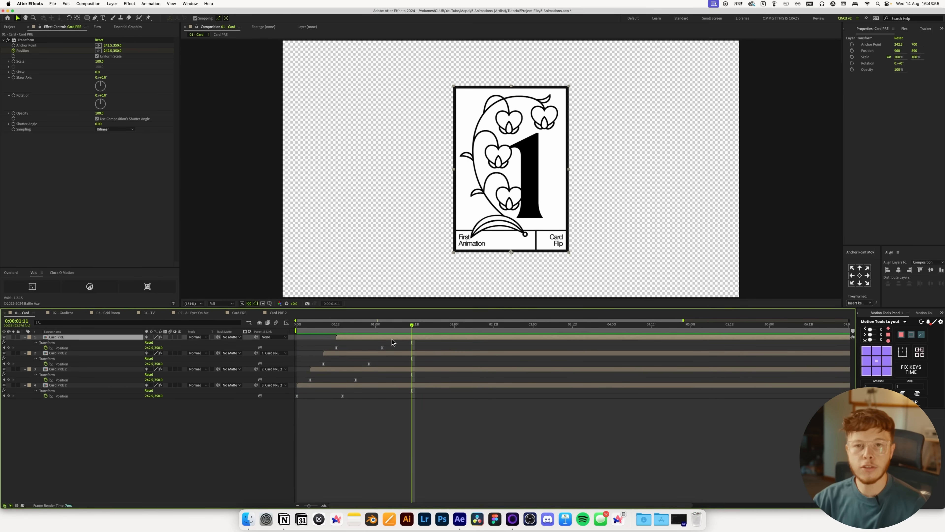
pyautogui.press('r')
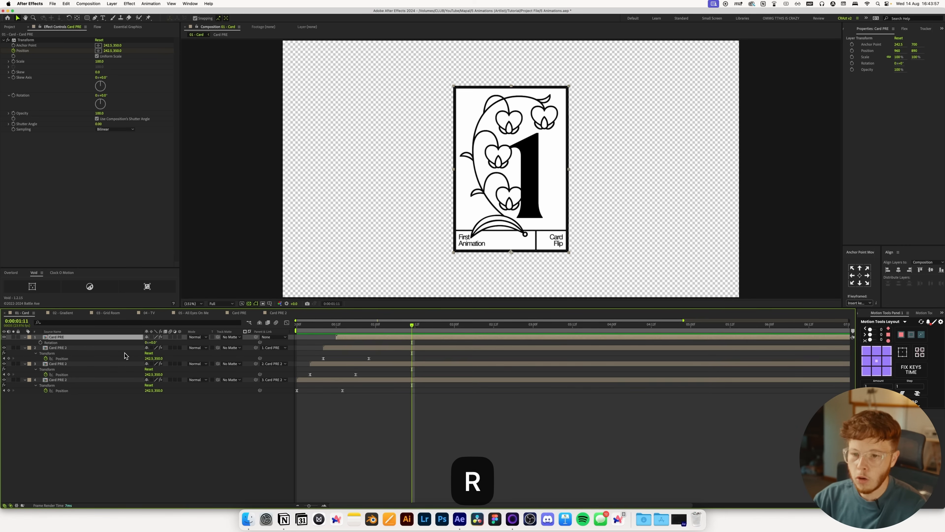
pyautogui.click(40, 342)
pyautogui.click(468, 325)
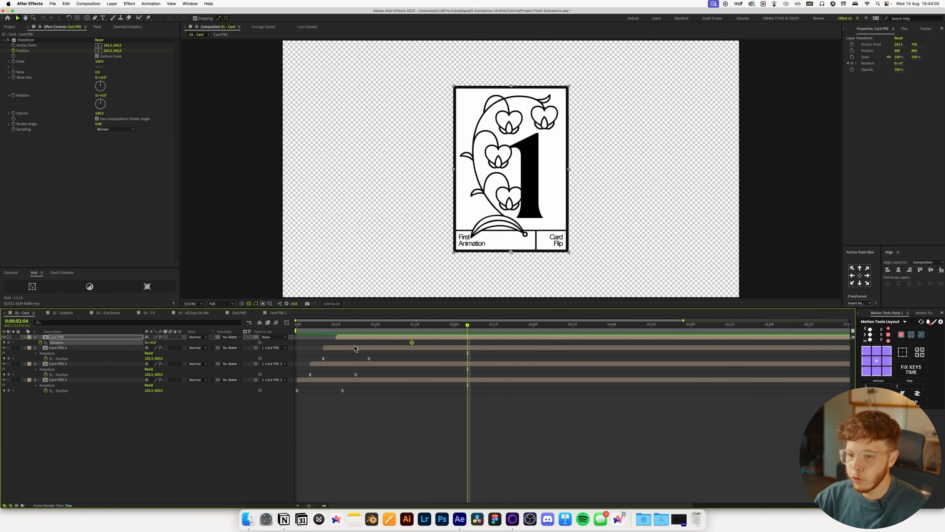
pyautogui.moveTo(153, 343); pyautogui.dragTo(148, 345)
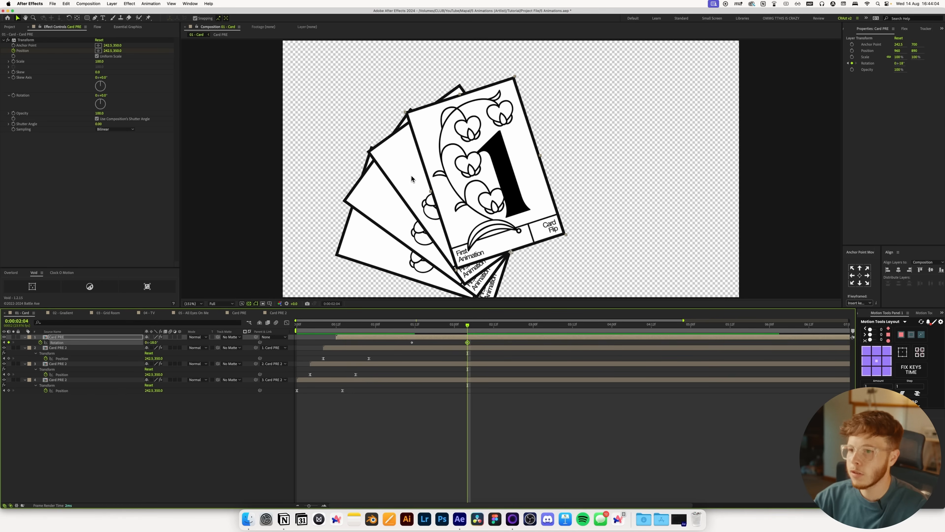
pyautogui.moveTo(156, 346); pyautogui.dragTo(159, 347)
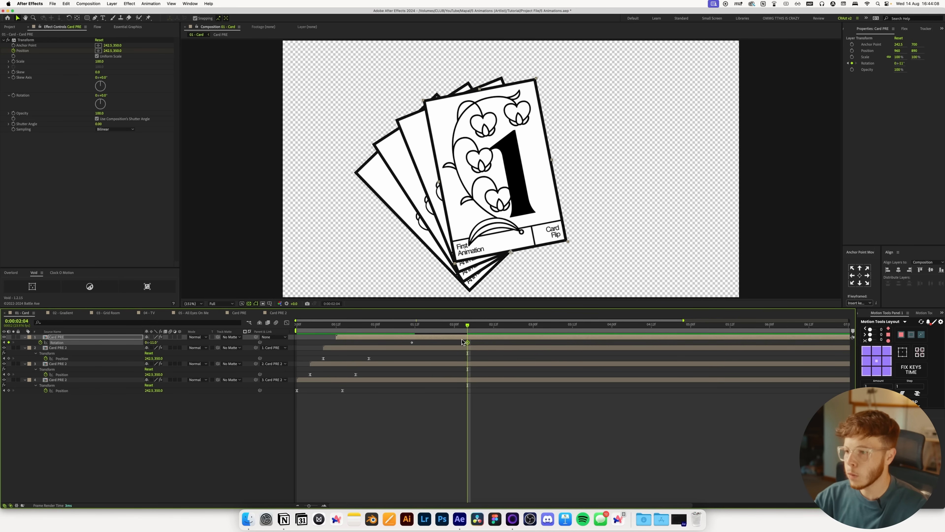
pyautogui.moveTo(425, 335); pyautogui.dragTo(458, 336)
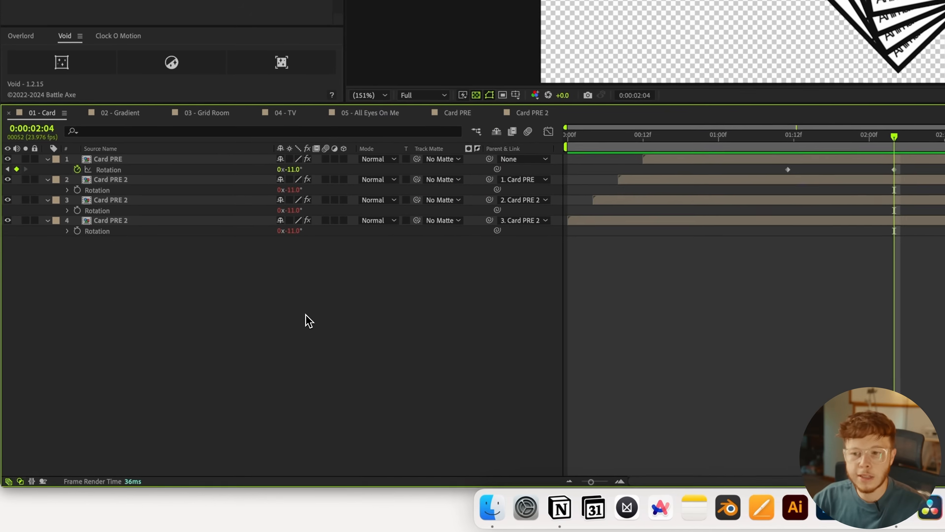
# - Create a null object and parent the Card PRE layer to it
pyautogui.rightClick(159, 418)
pyautogui.moveTo(369, 320)
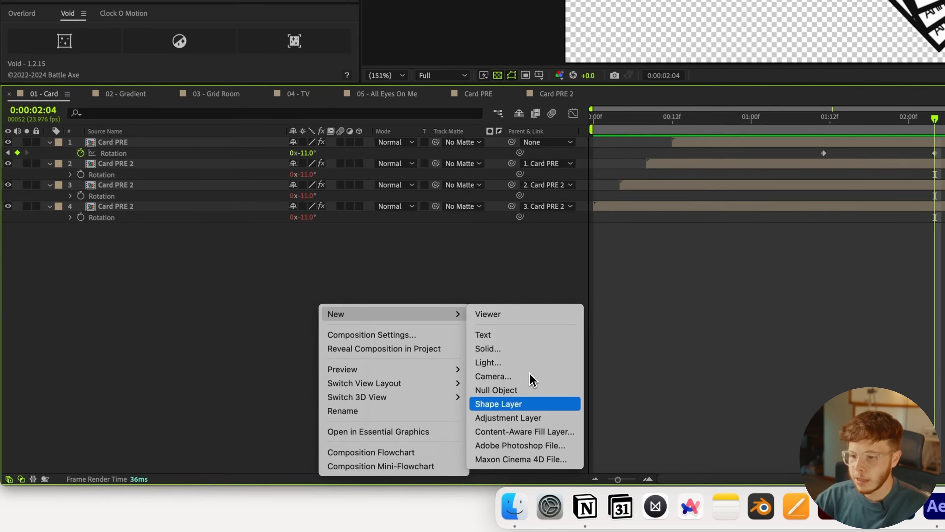
pyautogui.click(515, 395)
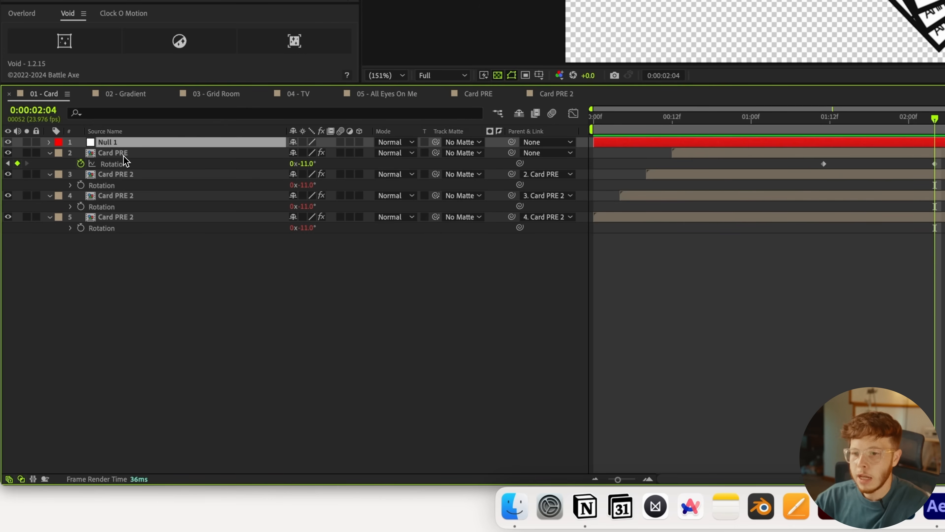
pyautogui.click(123, 154)
pyautogui.moveTo(512, 153); pyautogui.dragTo(130, 144)
# - Keyframe the null's Rotation at 0° at 0:00:01:11 and at 11° at 0:00:02:04, and preview the fan animation
pyautogui.click(130, 143)
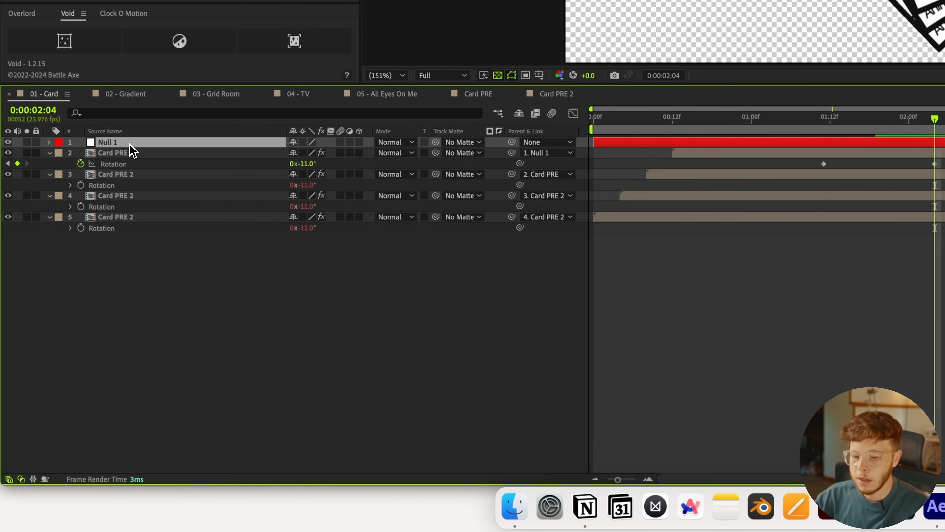
pyautogui.press('r')
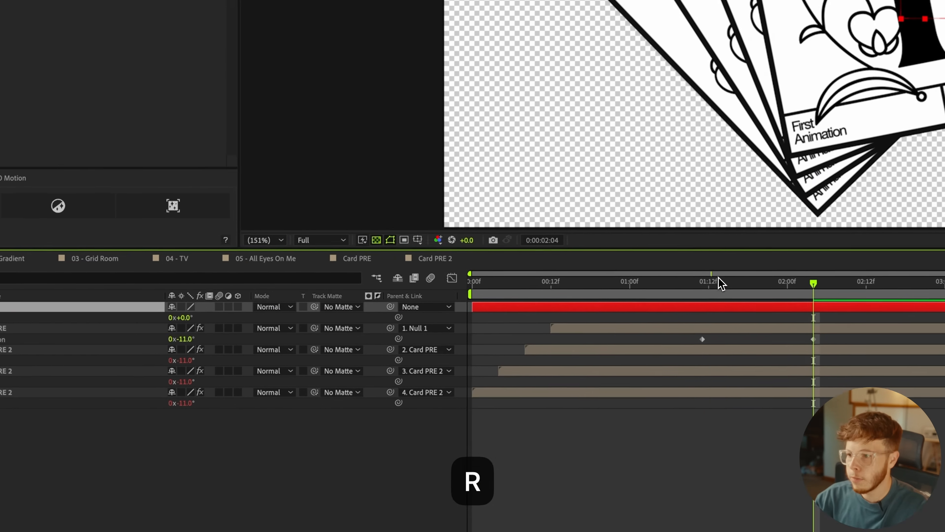
pyautogui.click(824, 128)
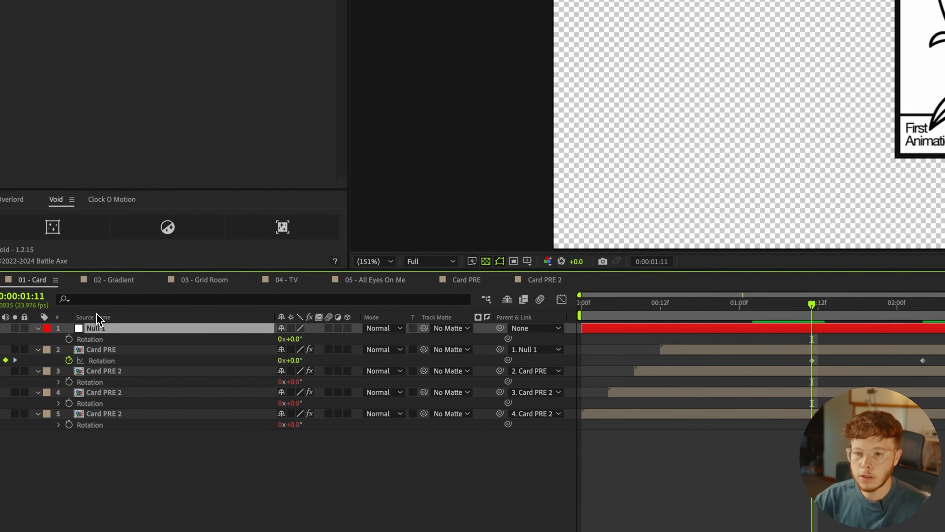
pyautogui.click(69, 339)
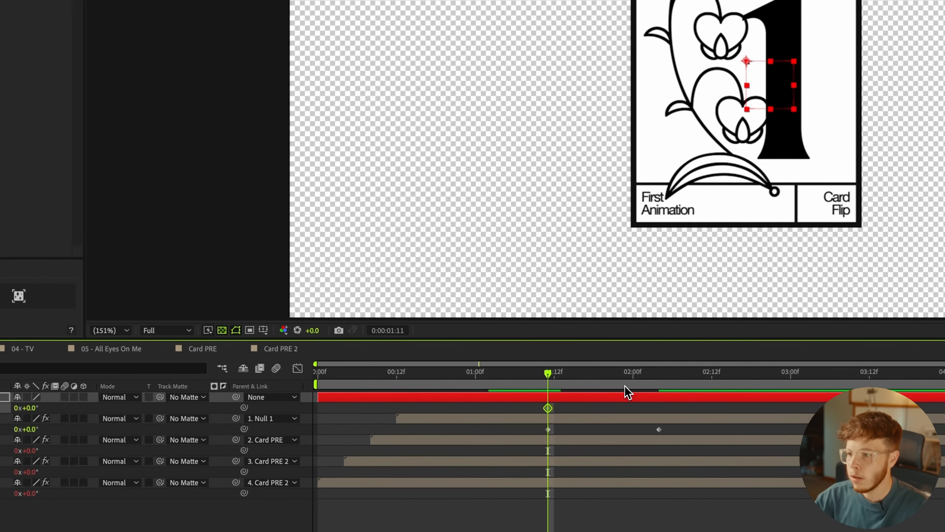
pyautogui.click(923, 315)
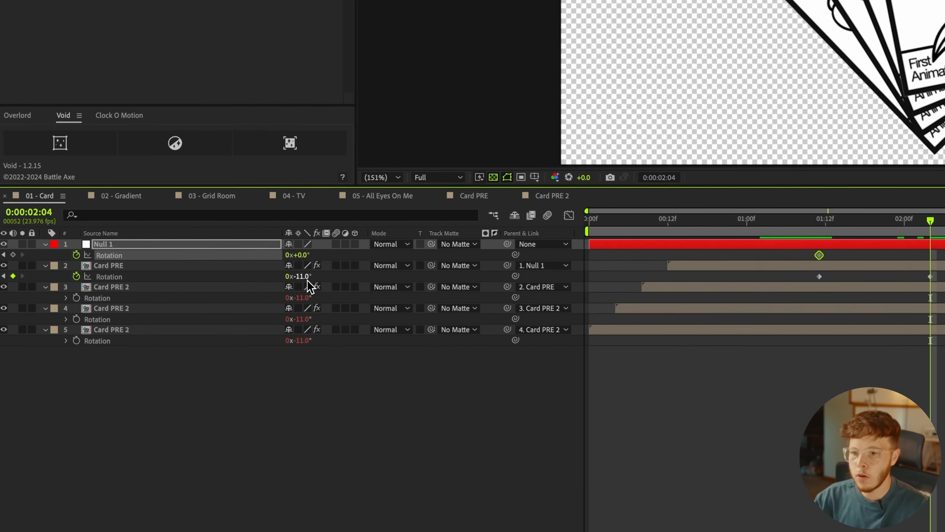
pyautogui.click(302, 255)
pyautogui.write('11')
pyautogui.press('Return')
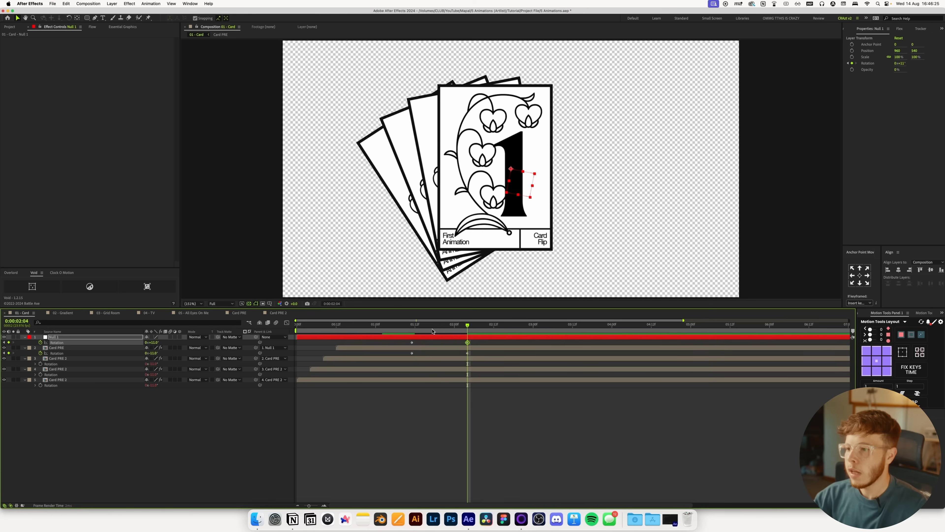
pyautogui.moveTo(539, 303); pyautogui.dragTo(525, 302)
pyautogui.press('space')
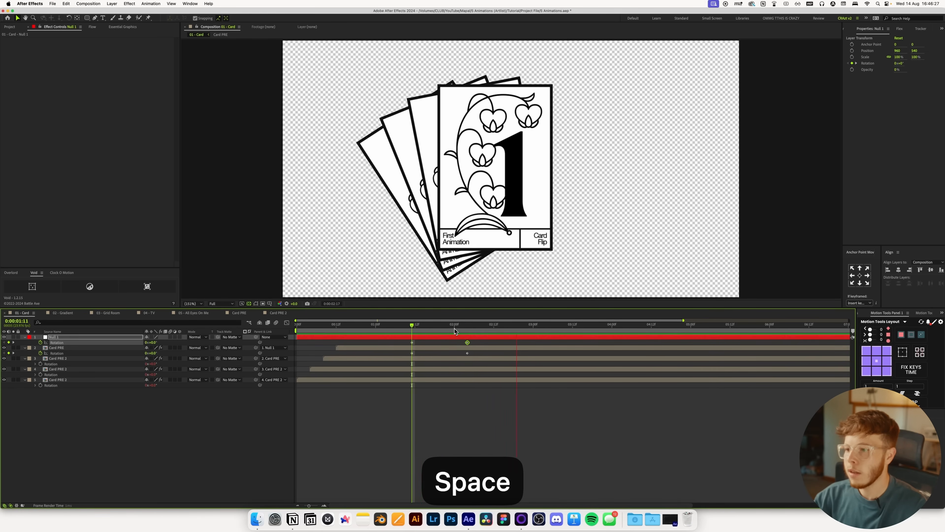
pyautogui.click(470, 332)
pyautogui.moveTo(470, 335); pyautogui.dragTo(468, 337)
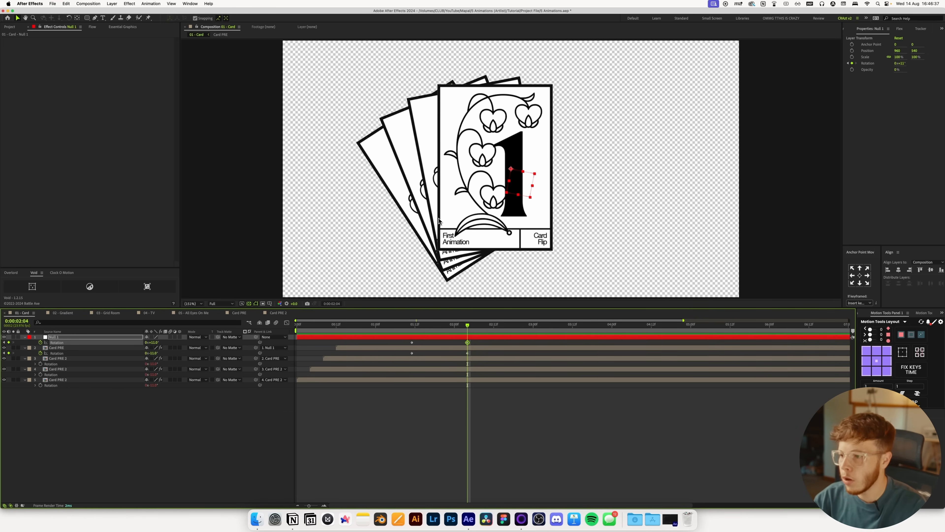
# - Apply the SexySpeed easing curve to the Rotation keyframes of the null and Card PRE, and preview the animation
pyautogui.moveTo(483, 337); pyautogui.dragTo(407, 364)
pyautogui.press('super+z')
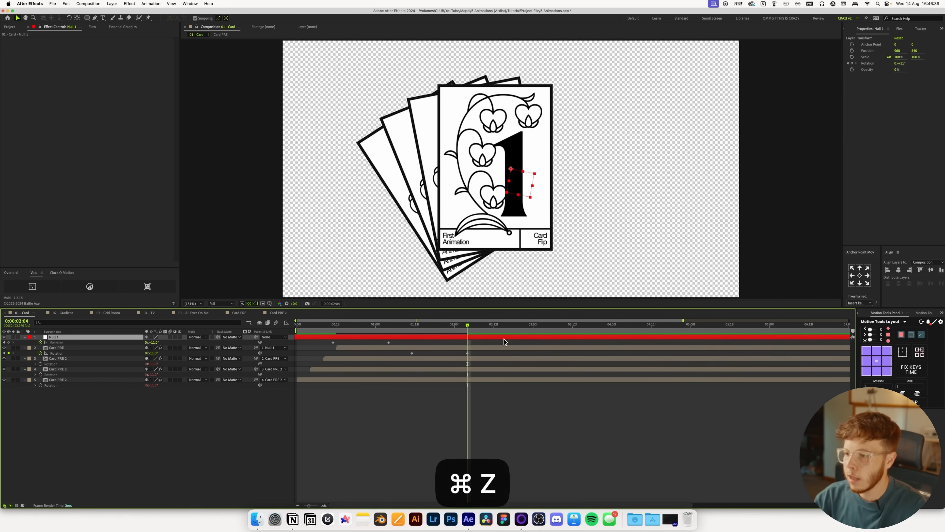
pyautogui.moveTo(477, 414); pyautogui.dragTo(383, 338)
pyautogui.press('u')
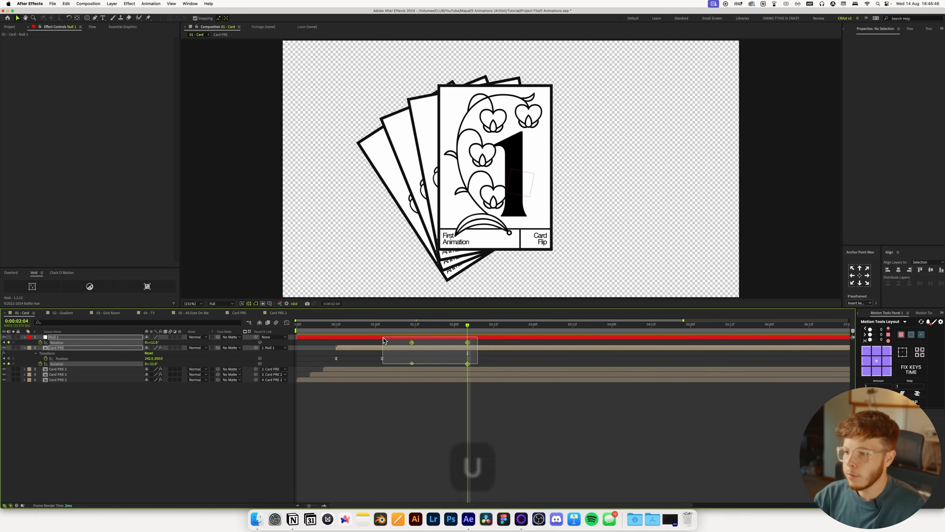
pyautogui.click(92, 26)
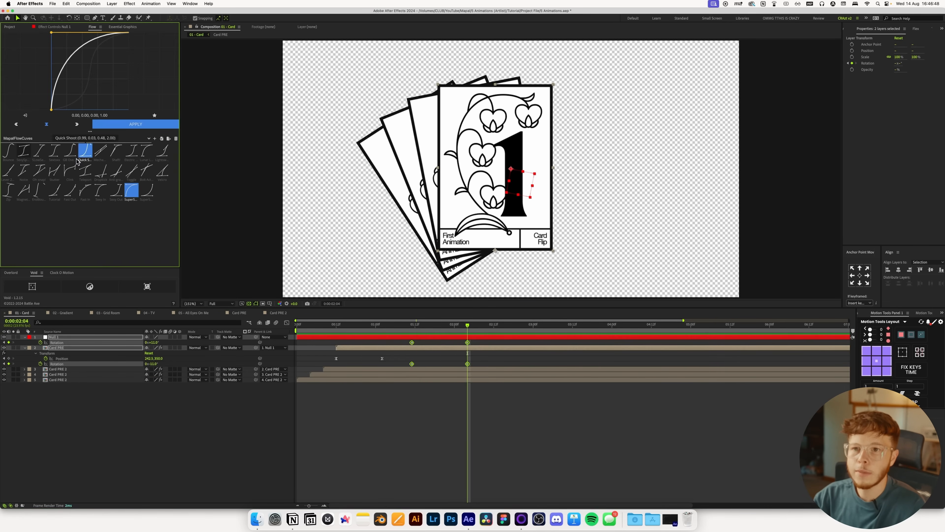
pyautogui.click(23, 150)
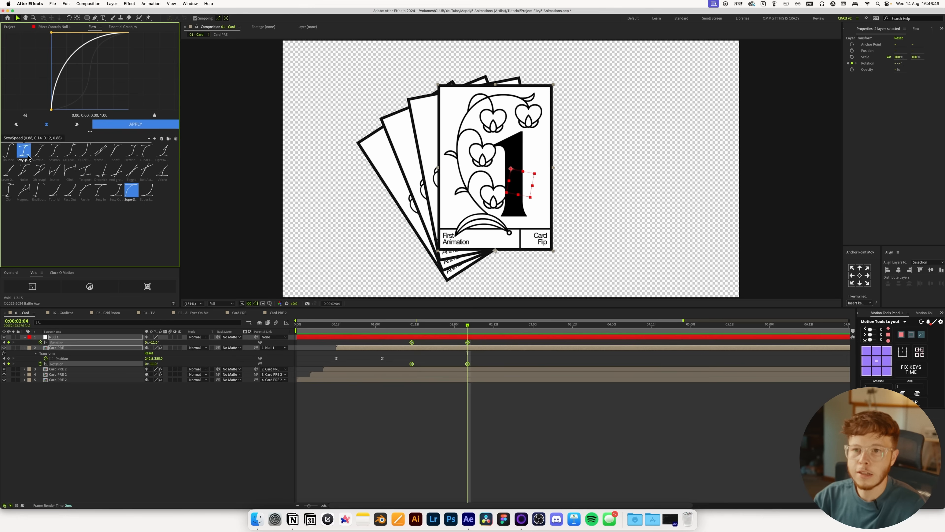
pyautogui.click(442, 432)
pyautogui.press('space')
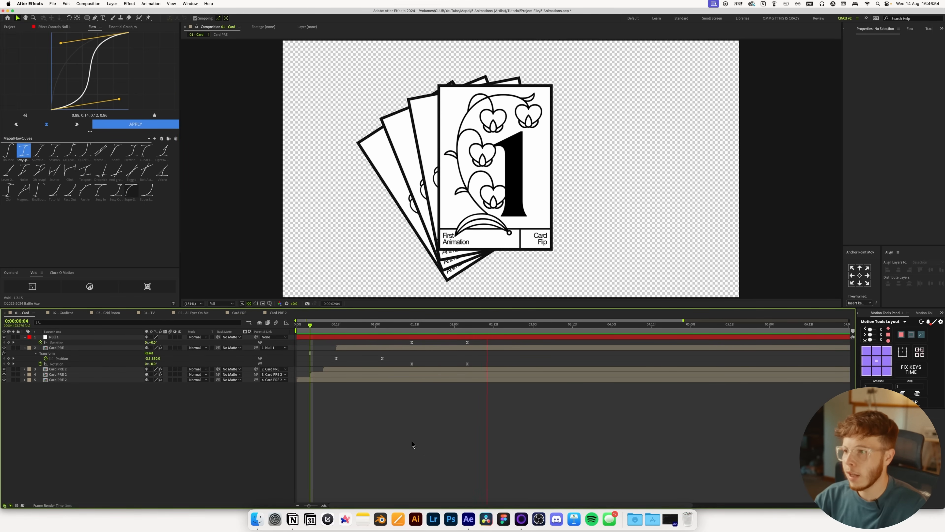
pyautogui.press('space')
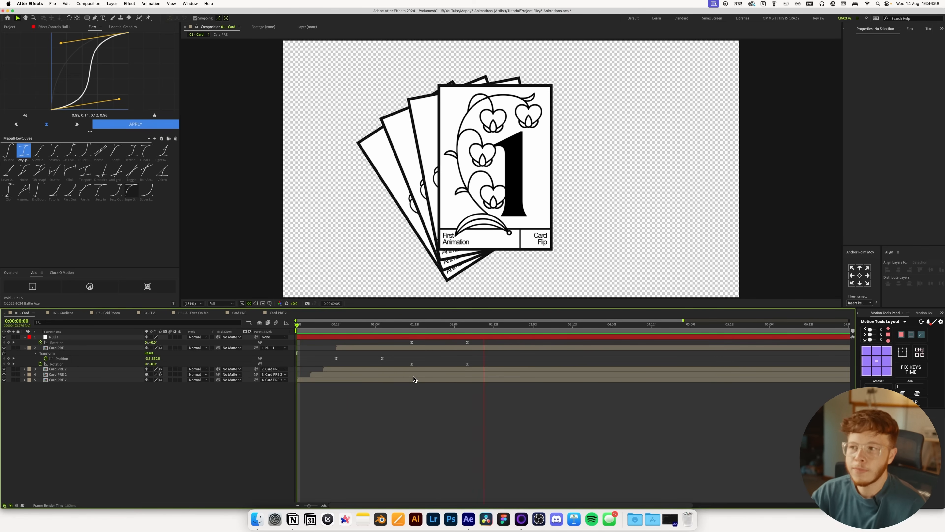
pyautogui.press('space')
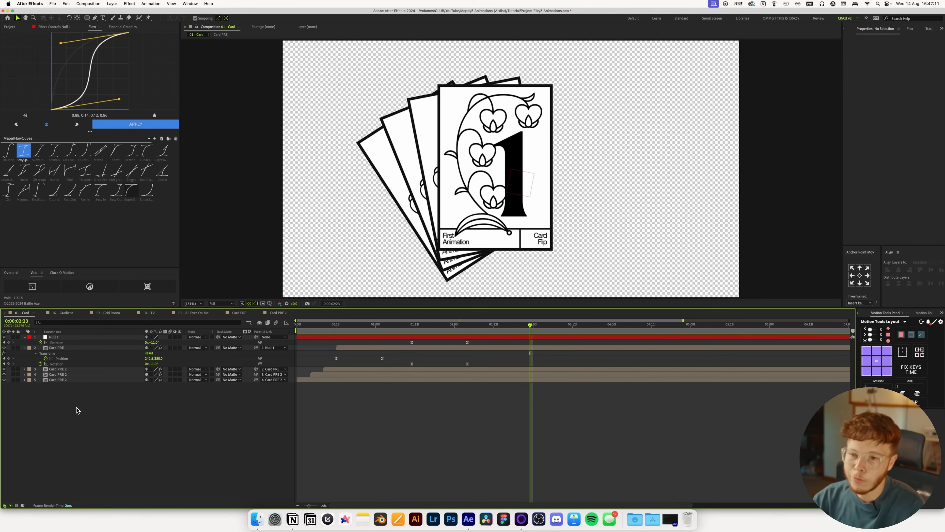
# - Delete the three Card PRE 2 layers and the null, leaving Card PRE selected
pyautogui.moveTo(51, 411); pyautogui.dragTo(63, 370)
pyautogui.press('BackSpace')
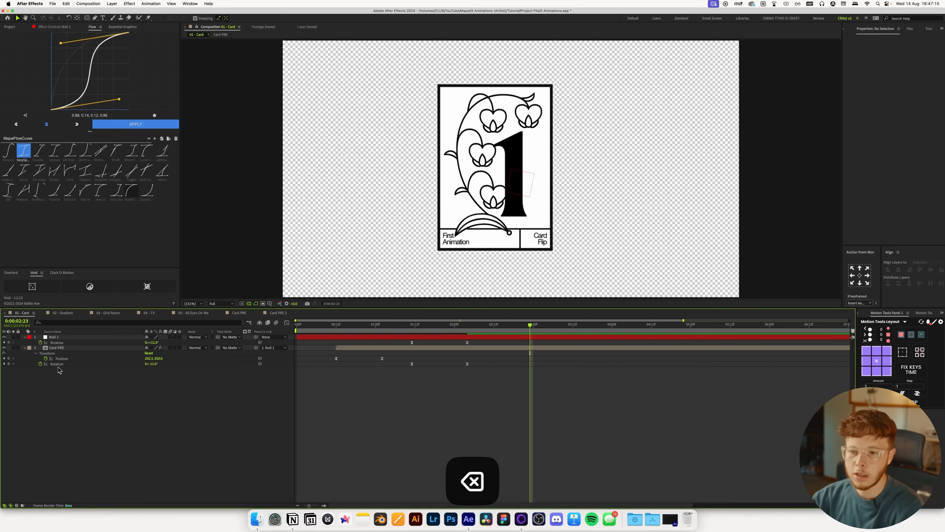
pyautogui.click(53, 338)
pyautogui.press('BackSpace')
pyautogui.click(53, 338)
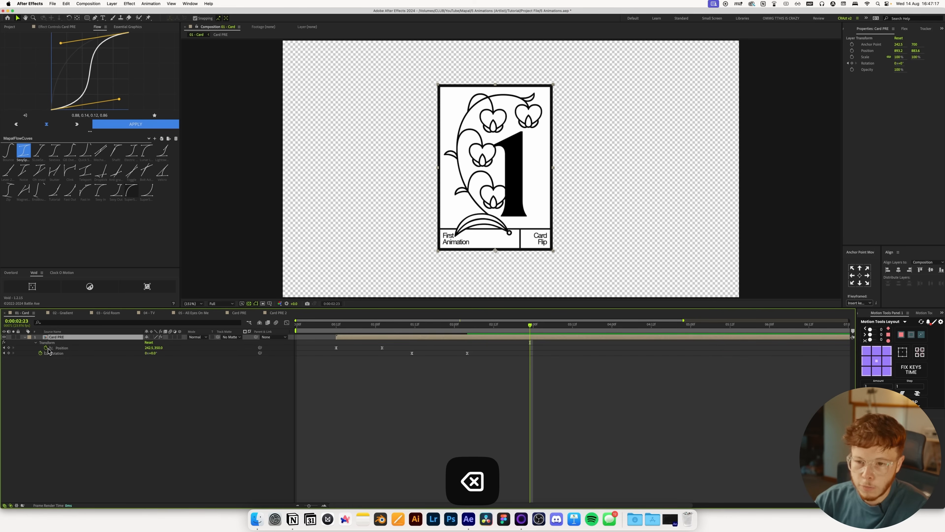
# - Remove all Position and Rotation keyframes from Card PRE and centre the layer in the composition
pyautogui.moveTo(499, 363); pyautogui.dragTo(333, 345)
pyautogui.press('BackSpace')
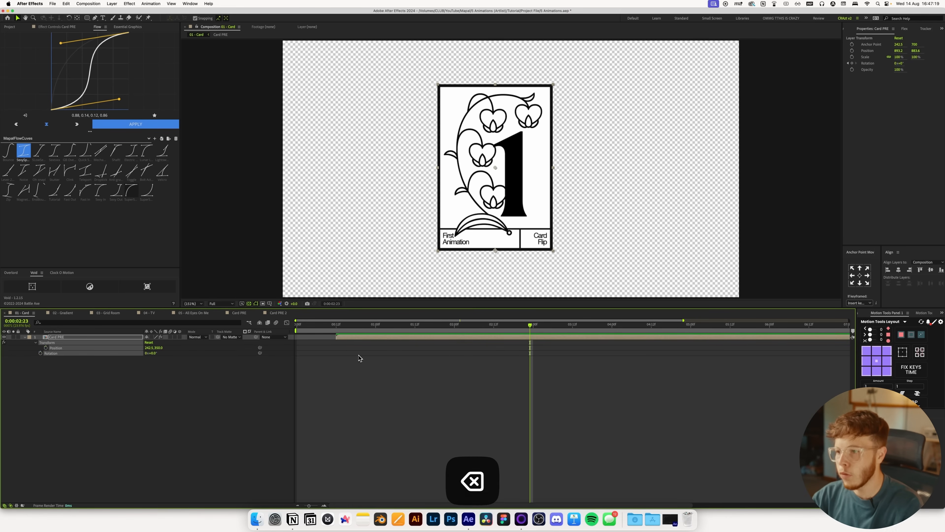
pyautogui.click(62, 337)
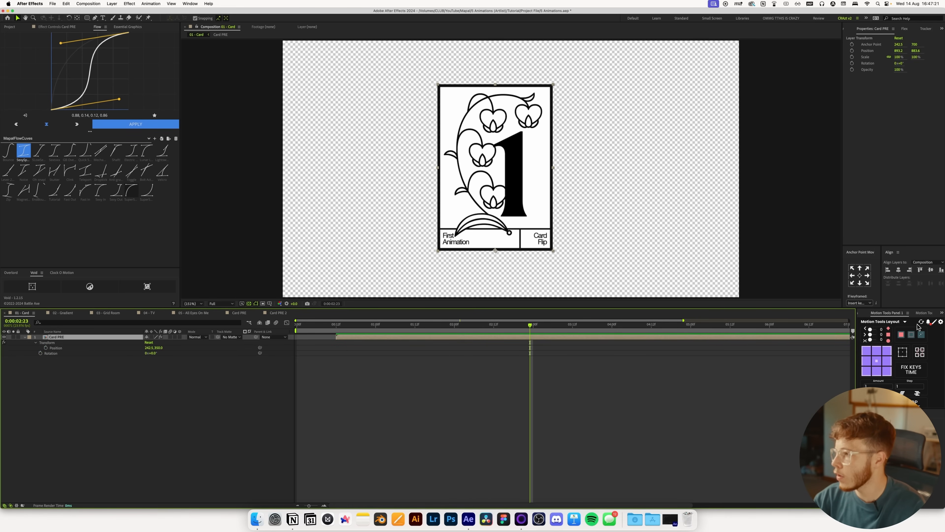
pyautogui.click(899, 270)
pyautogui.click(931, 270)
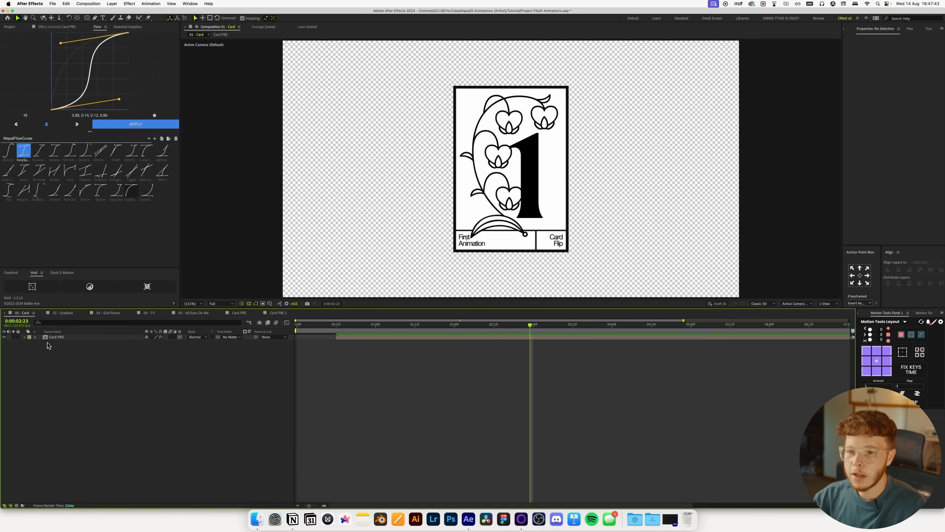
# - Duplicate the Card PRE layer, and use a two-view layout to offset the copy to a Z position of about 12
pyautogui.click(60, 338)
pyautogui.press('super+d')
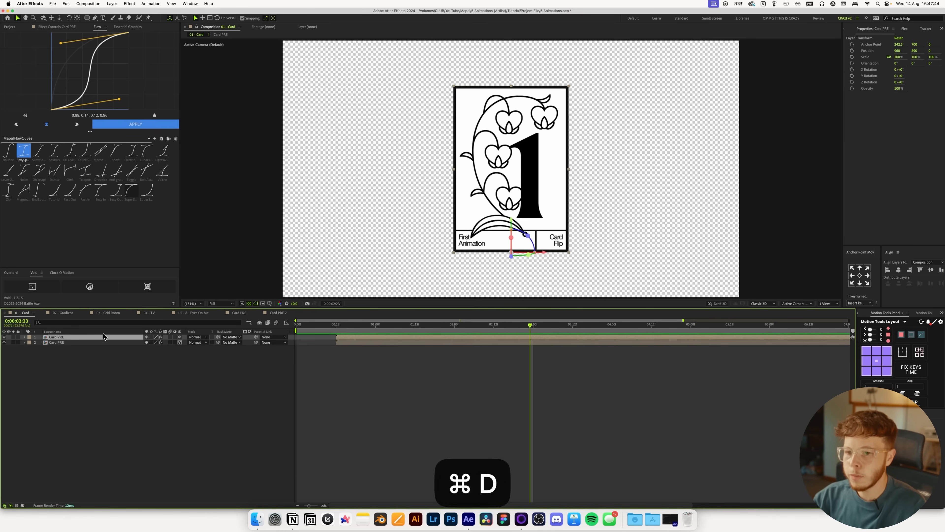
pyautogui.click(827, 304)
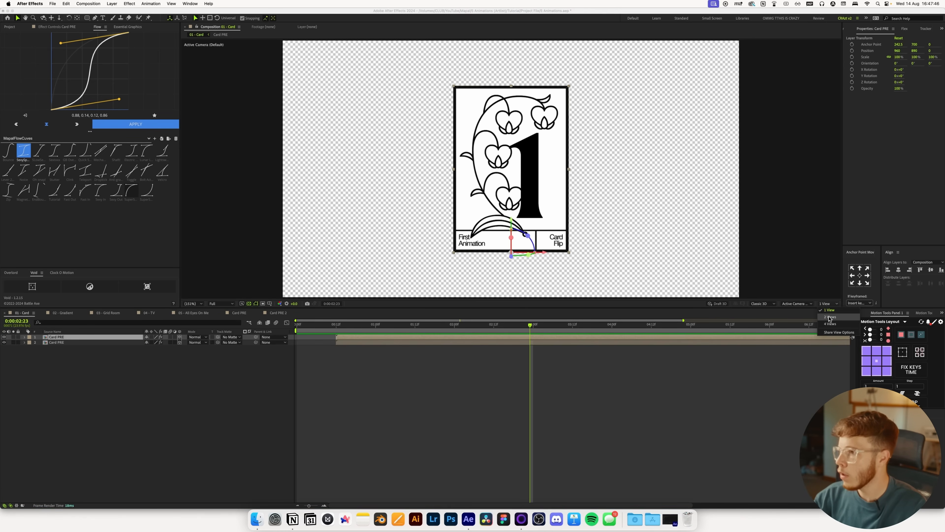
pyautogui.click(831, 317)
pyautogui.moveTo(711, 232)
pyautogui.mouseDown()
pyautogui.moveTo(687, 233)
pyautogui.moveTo(648, 175)
pyautogui.moveTo(627, 117)
pyautogui.mouseUp()
pyautogui.scroll(3, 668, 181)
pyautogui.press('space')
pyautogui.moveTo(635, 262); pyautogui.dragTo(674, 262)
pyautogui.hotkey('shift', 'Right')
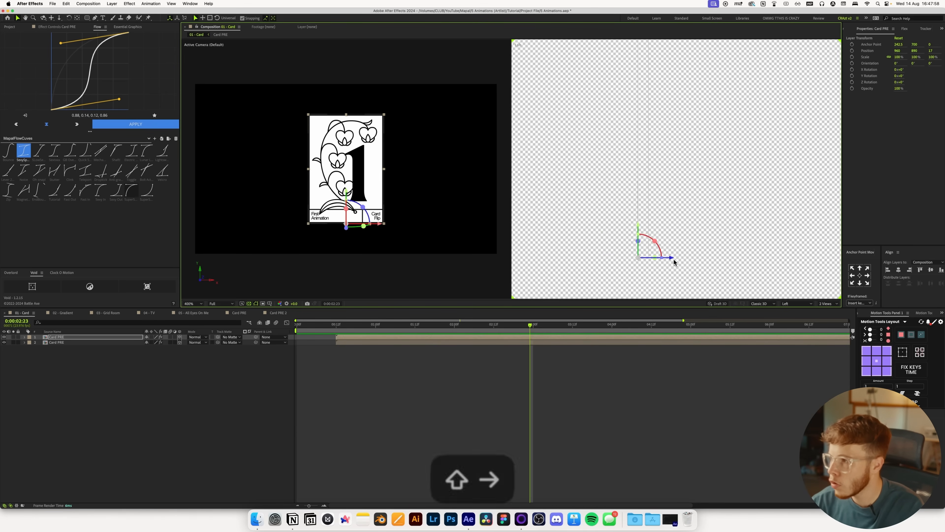
pyautogui.hotkey('shift', 'Left')
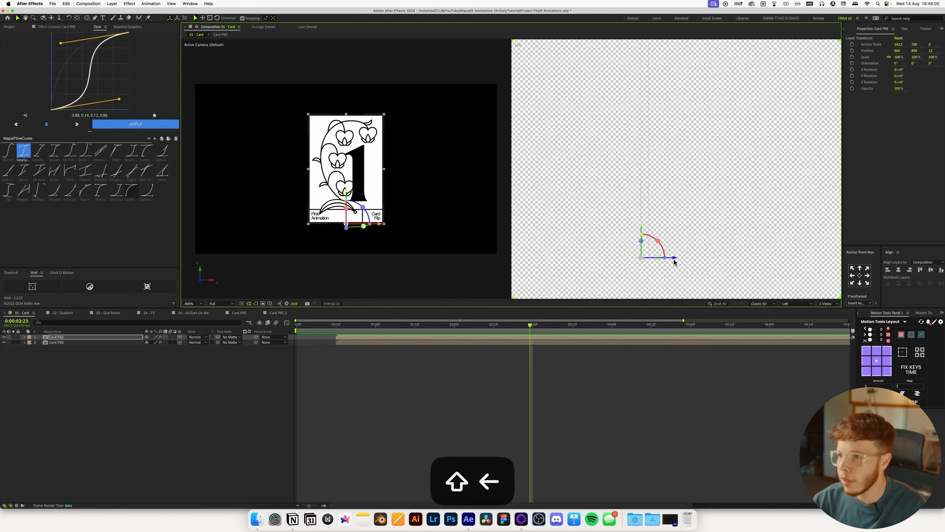
pyautogui.click(479, 385)
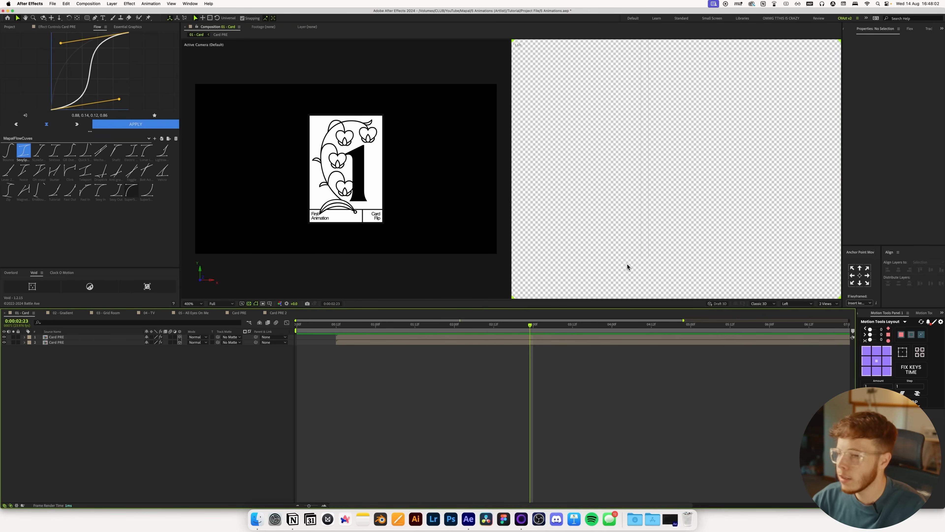
# - Copy the Card Background layer from the Card PRE composition into 01 - Card and place it between the two Card PRE layers
pyautogui.click(89, 17)
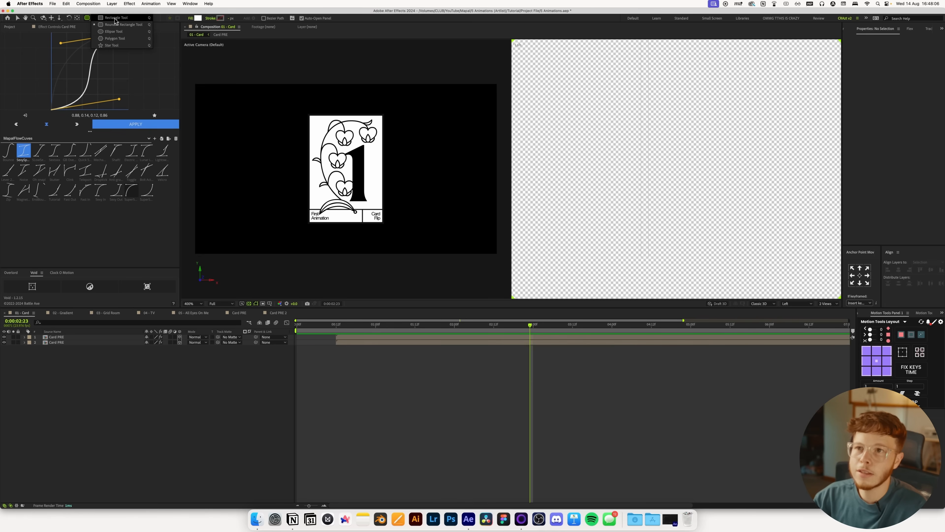
pyautogui.click(115, 19)
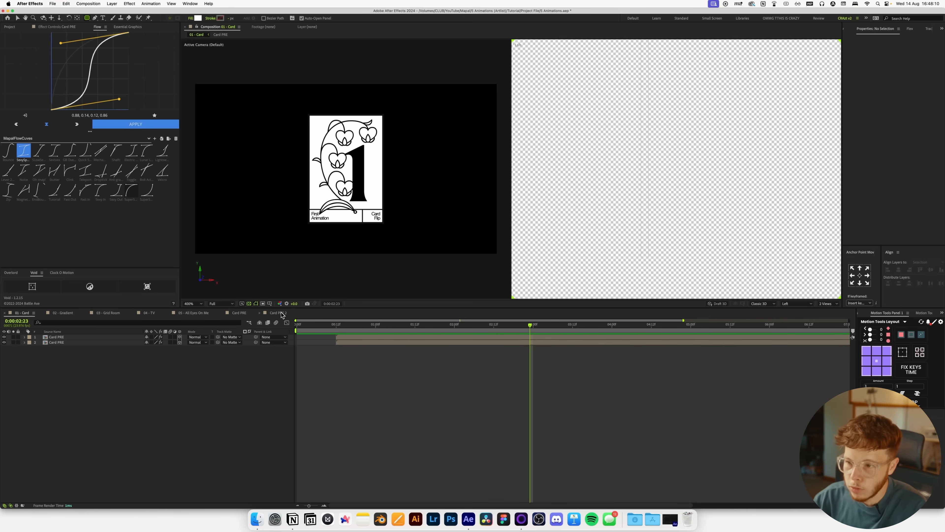
pyautogui.click(239, 313)
pyautogui.click(63, 380)
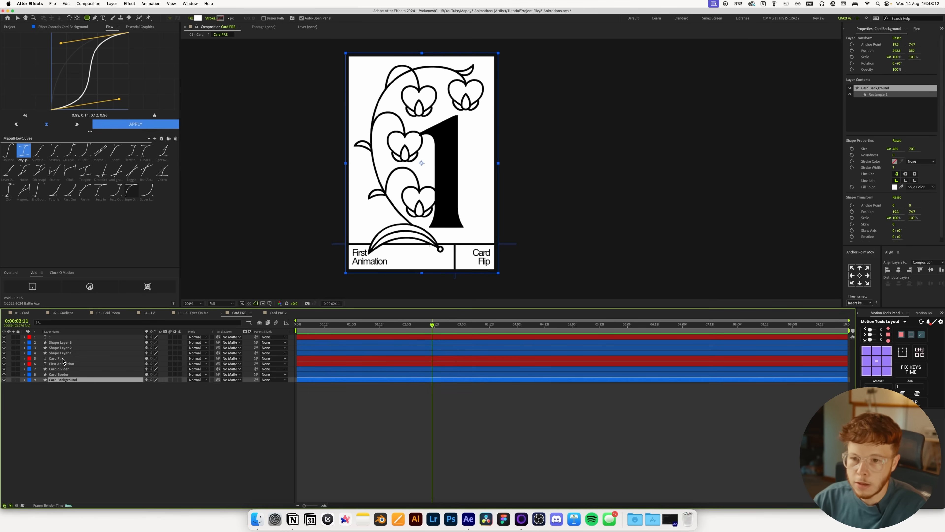
pyautogui.press('super+c')
pyautogui.click(17, 316)
pyautogui.press('super+v')
pyautogui.moveTo(60, 337); pyautogui.dragTo(57, 346)
# - Centre the Card Background layer horizontally and vertically in the composition and make it a 3D layer
pyautogui.press('v')
pyautogui.click(898, 269)
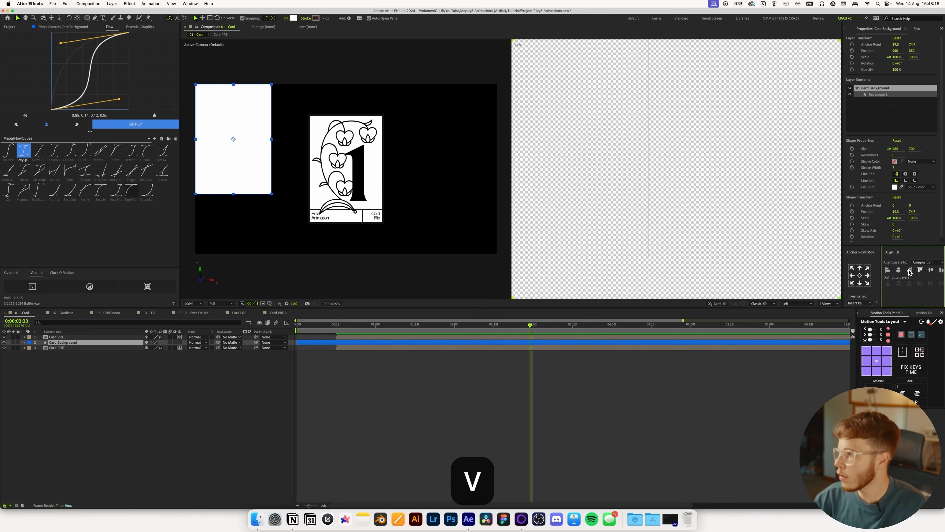
pyautogui.click(931, 270)
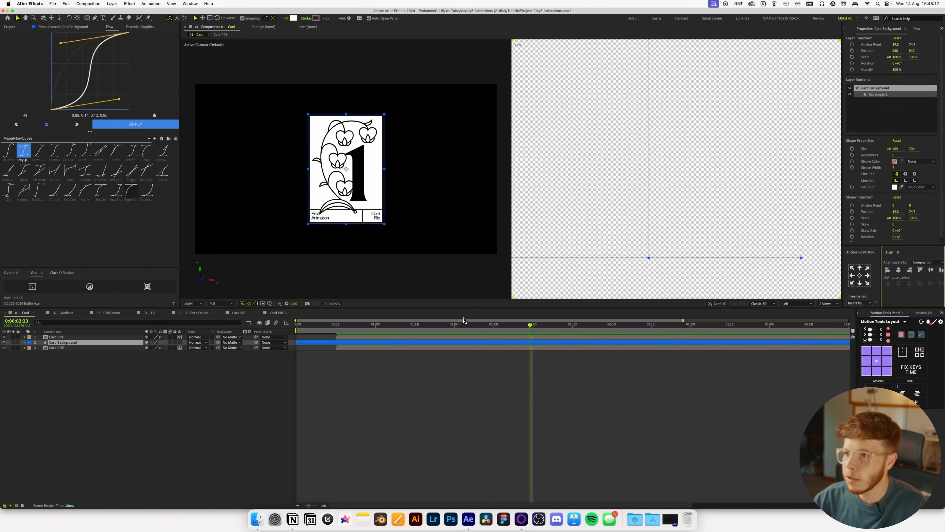
pyautogui.click(179, 343)
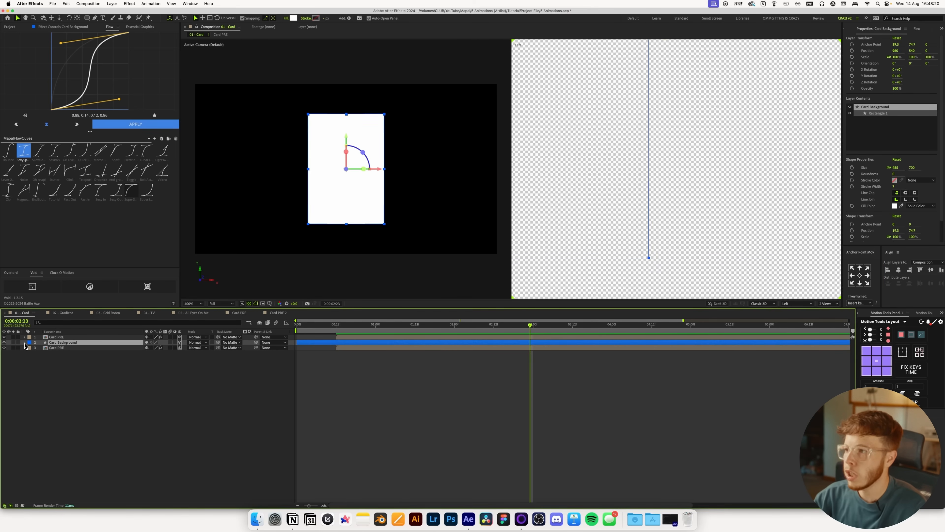
# - Switch the composition's renderer to Cinema 4D and open the Geometry Options of Card Background
pyautogui.click(24, 343)
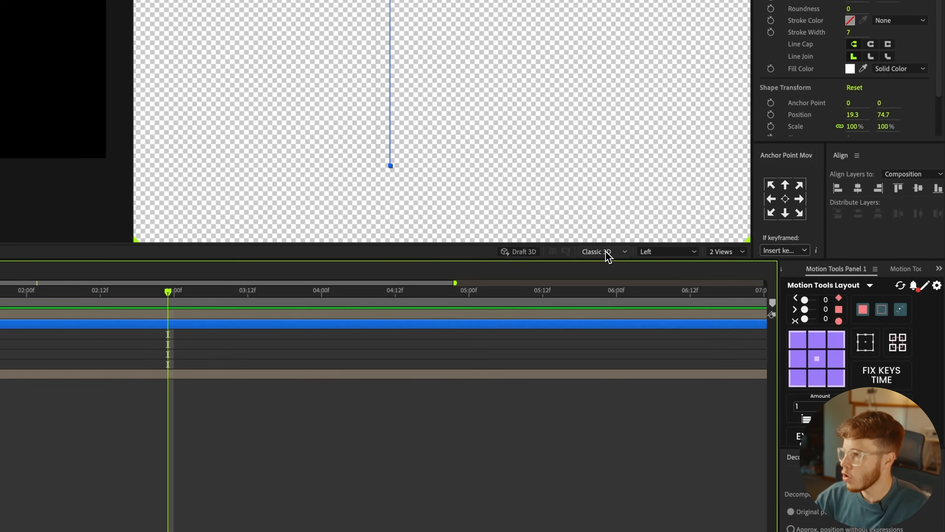
pyautogui.click(764, 303)
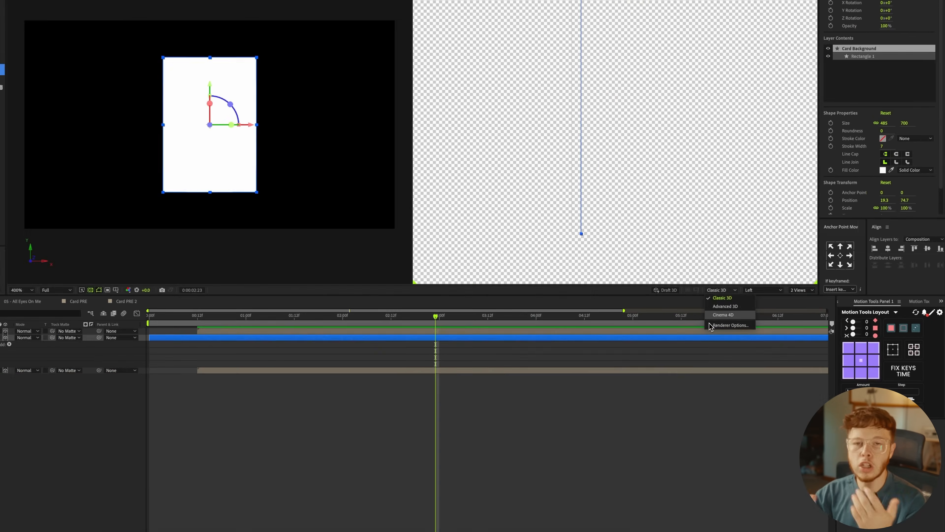
pyautogui.click(583, 284)
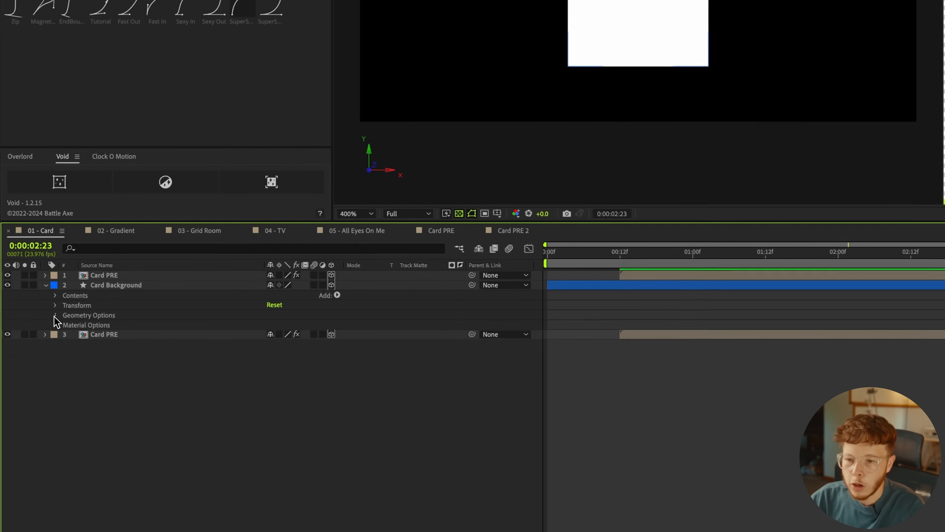
pyautogui.click(29, 359)
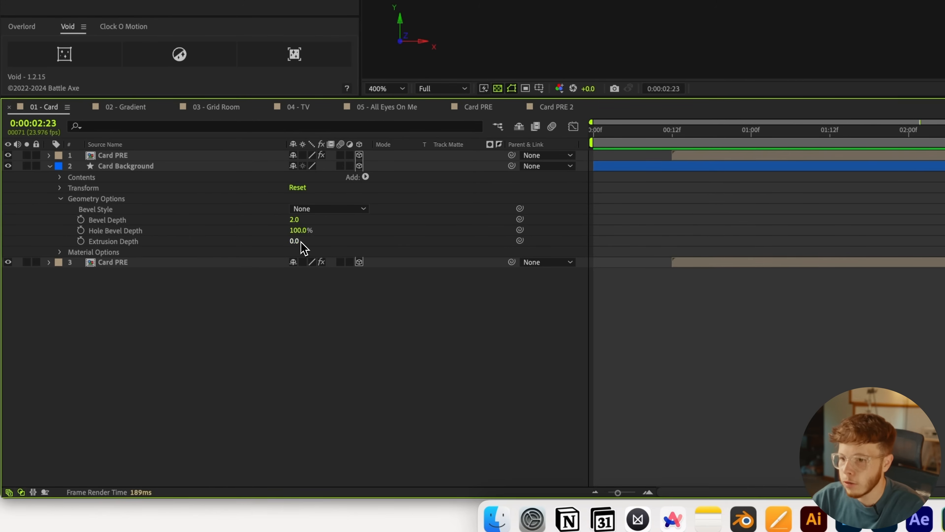
# - Set the extrusion depth of Card Background to 11
pyautogui.moveTo(298, 242); pyautogui.dragTo(303, 242)
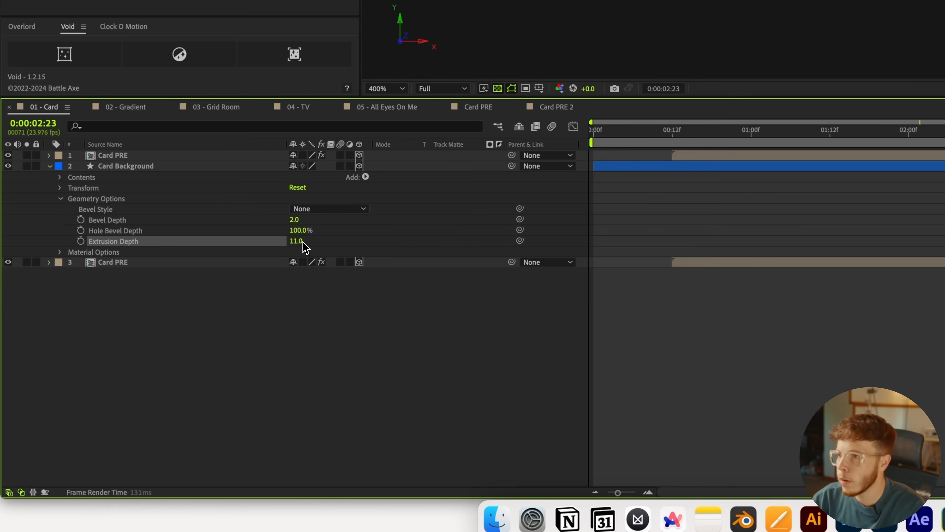
pyautogui.press('Return')
pyautogui.click(121, 309)
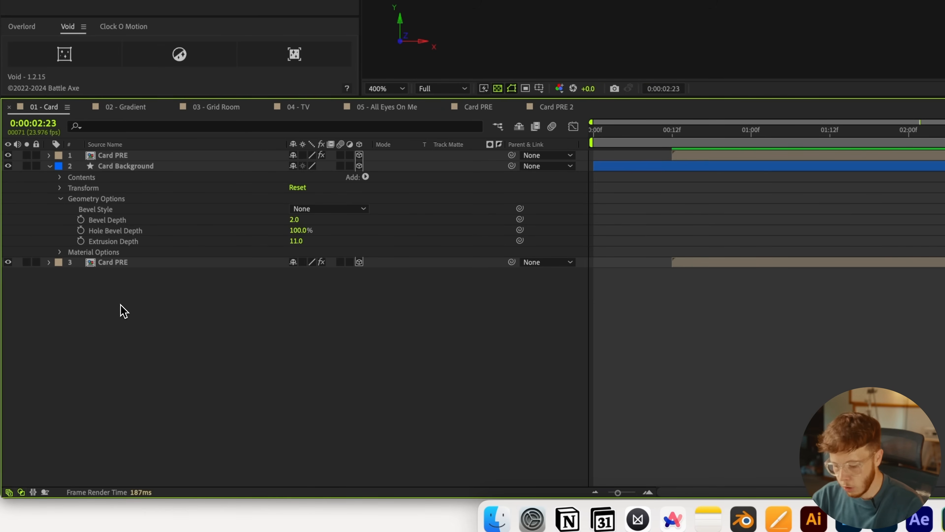
# - Reveal the layers' Position values and set Card Background's Extrusion Depth to 12
pyautogui.press('p')
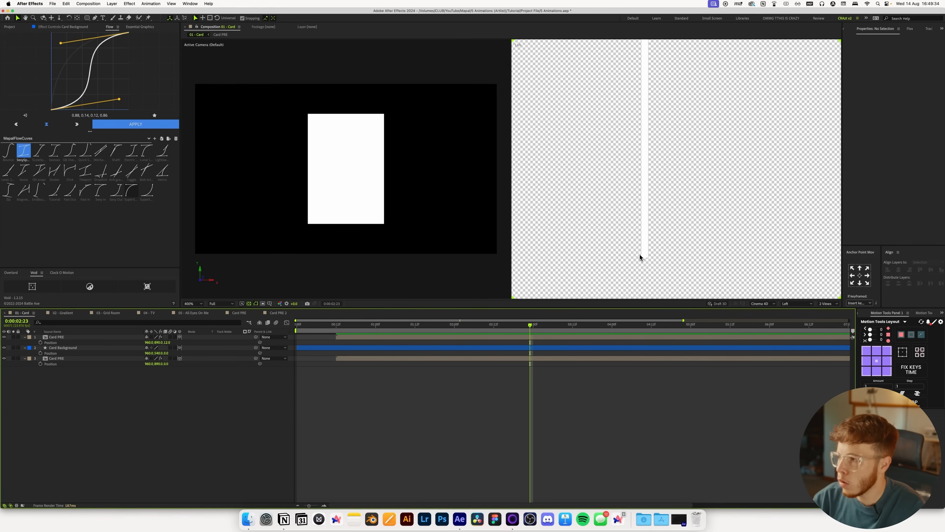
pyautogui.click(62, 349)
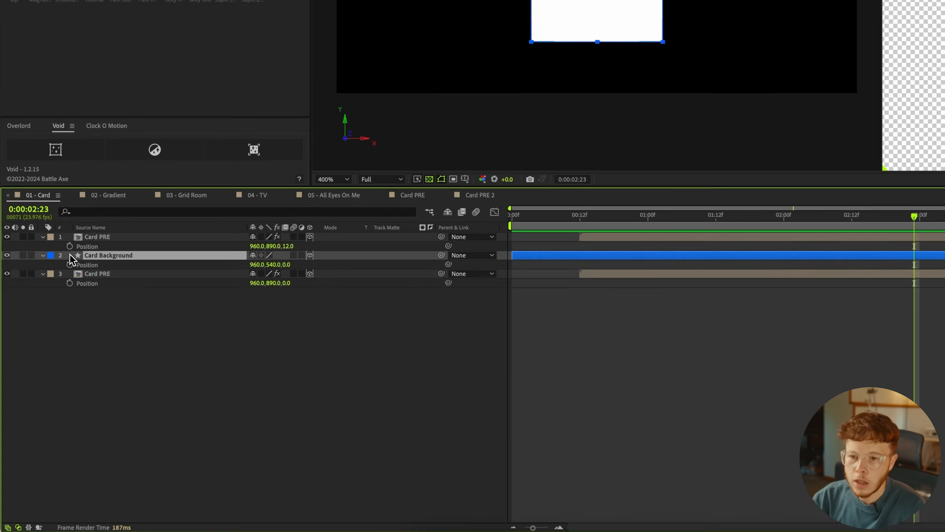
pyautogui.click(71, 323)
pyautogui.write('ex')
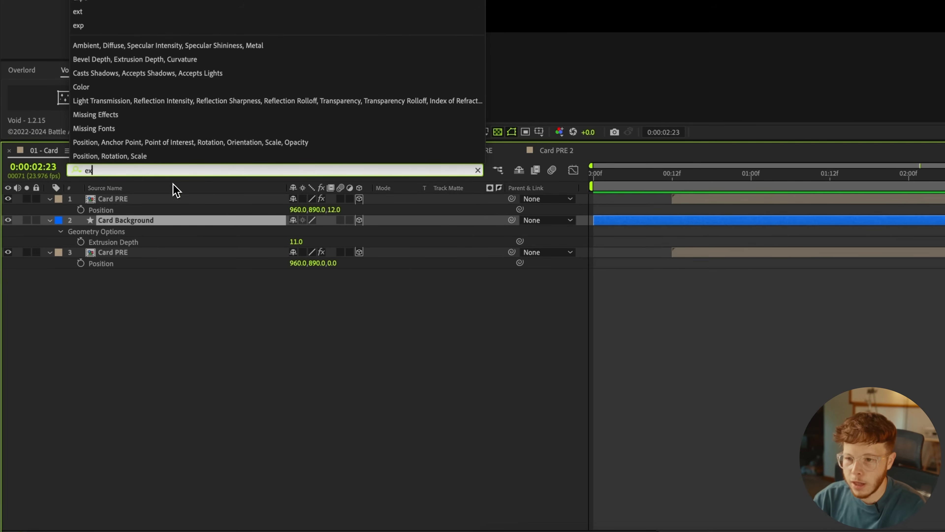
pyautogui.click(296, 241)
pyautogui.write('2')
pyautogui.press('Return')
pyautogui.click(295, 242)
pyautogui.write('12')
pyautogui.press('Return')
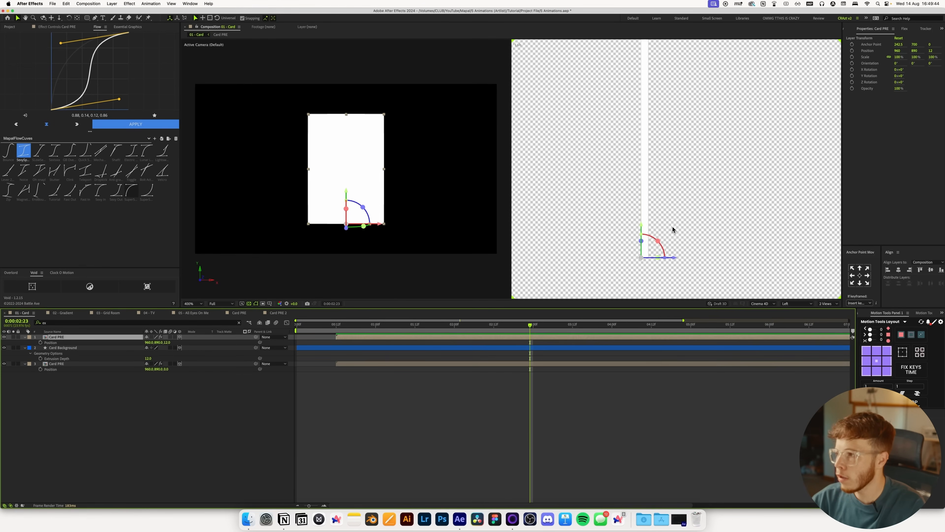
# - Set the Z position of the lower Card PRE layer to -1, just in front of the extruded background
pyautogui.click(76, 363)
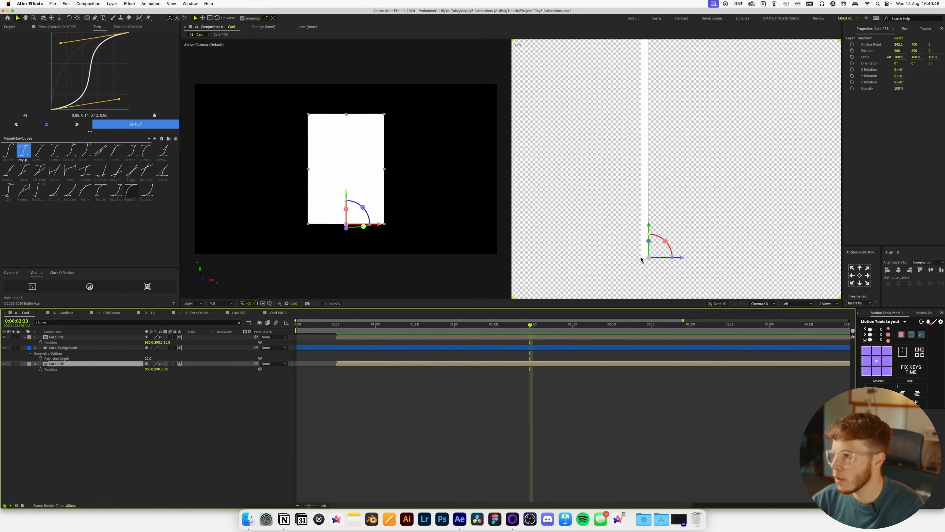
pyautogui.scroll(1, 659, 258)
pyautogui.press('space')
pyautogui.moveTo(620, 257); pyautogui.dragTo(639, 170)
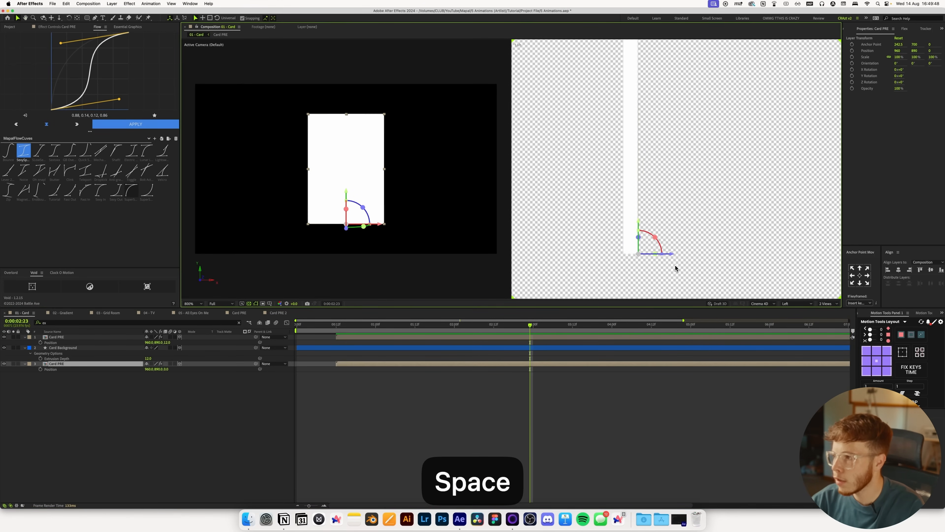
pyautogui.click(169, 368)
pyautogui.press('Down')
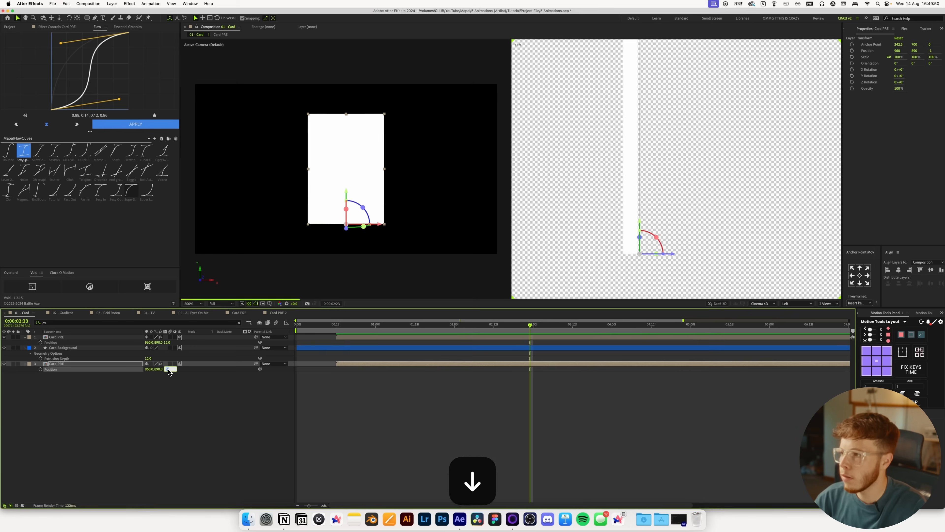
pyautogui.click(155, 400)
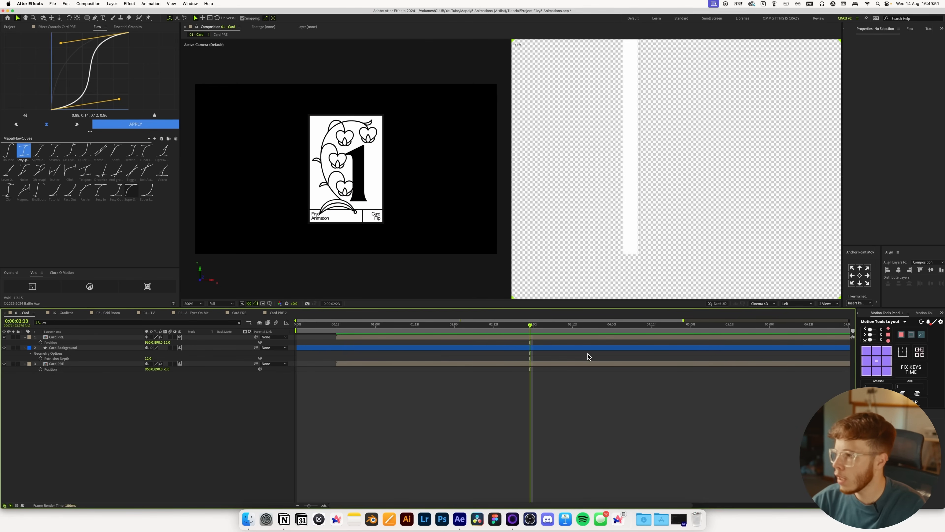
# - Switch the second view to Back and set the upper Card PRE layer's Z position to 13
pyautogui.click(797, 303)
pyautogui.click(791, 348)
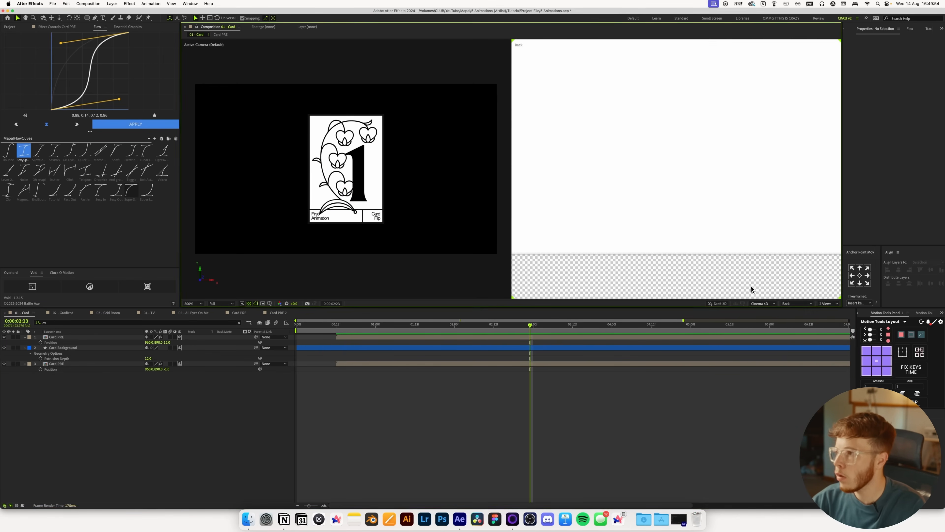
pyautogui.click(38, 337)
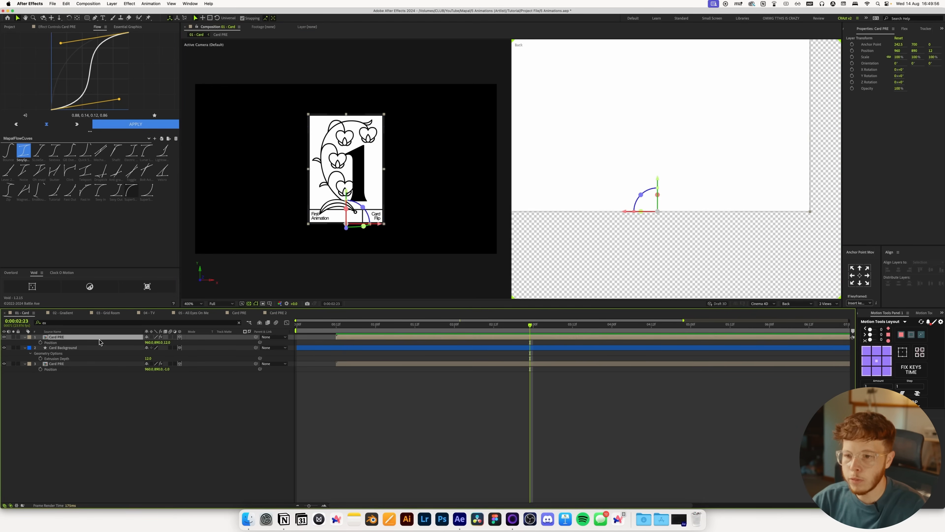
pyautogui.click(169, 343)
pyautogui.write('13')
pyautogui.press('Return')
pyautogui.click(561, 394)
pyautogui.press(',')
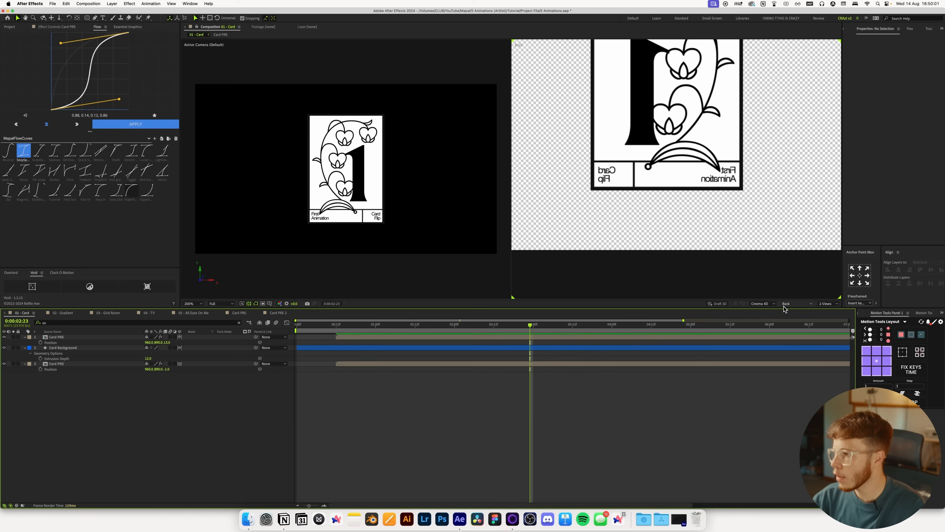
# - Return the composition viewer to a single view
pyautogui.click(808, 304)
pyautogui.click(826, 304)
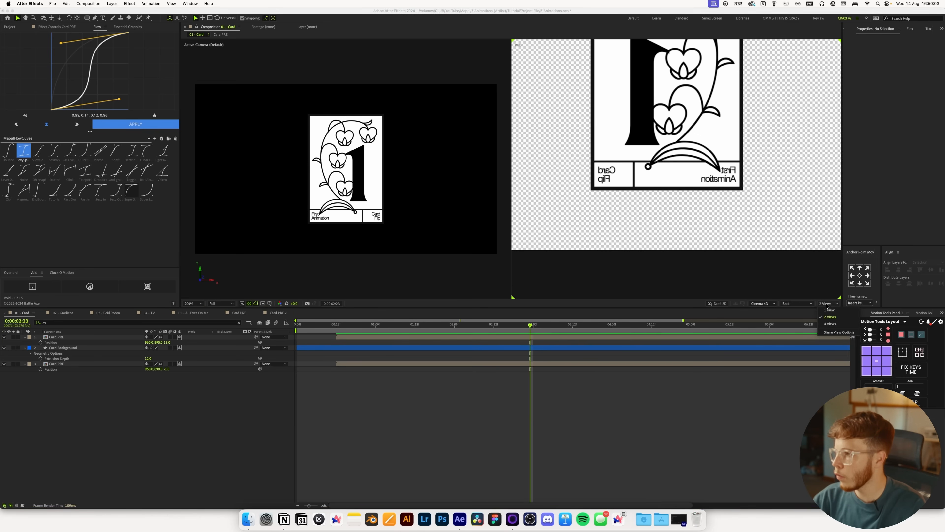
pyautogui.click(828, 311)
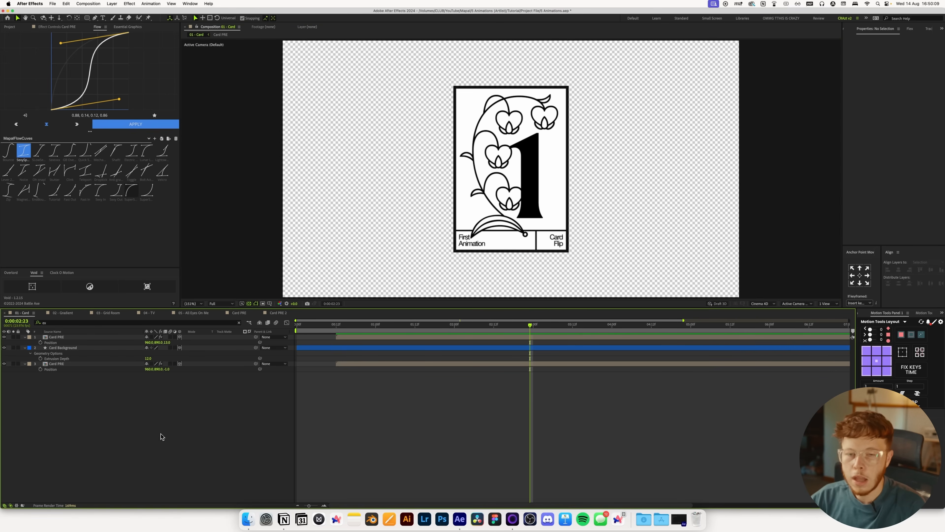
# - Create a 3D null object and parent both Card PRE layers and Card Background to it
pyautogui.rightClick(107, 419)
pyautogui.moveTo(124, 423)
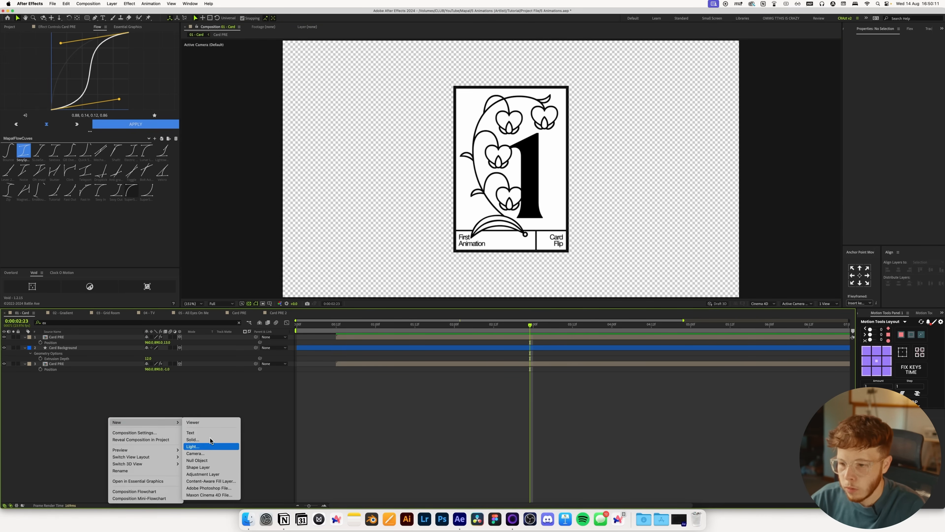
pyautogui.click(204, 462)
pyautogui.moveTo(62, 394); pyautogui.dragTo(66, 346)
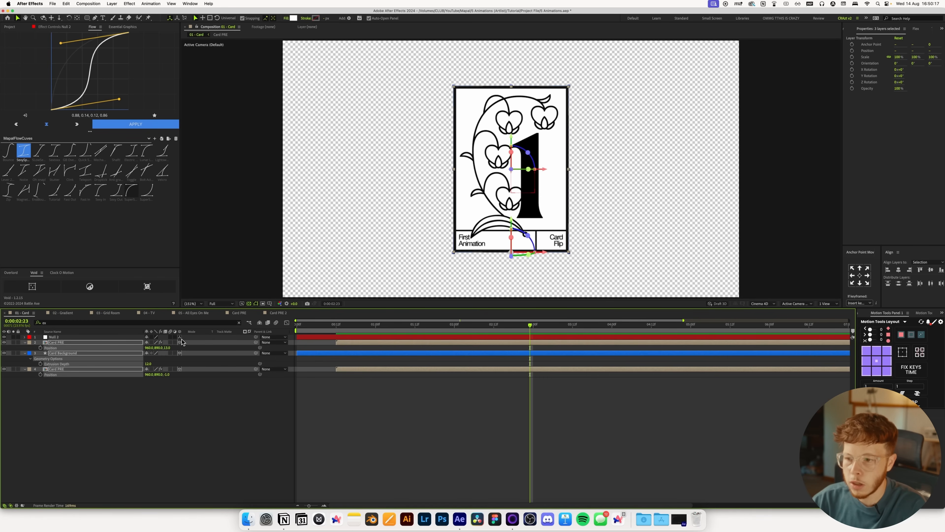
pyautogui.moveTo(256, 343); pyautogui.dragTo(61, 337)
# - Rotate the null about 119° around Y and recolour Card Background's fill with the dark colour sampled from the card's border
pyautogui.press('r')
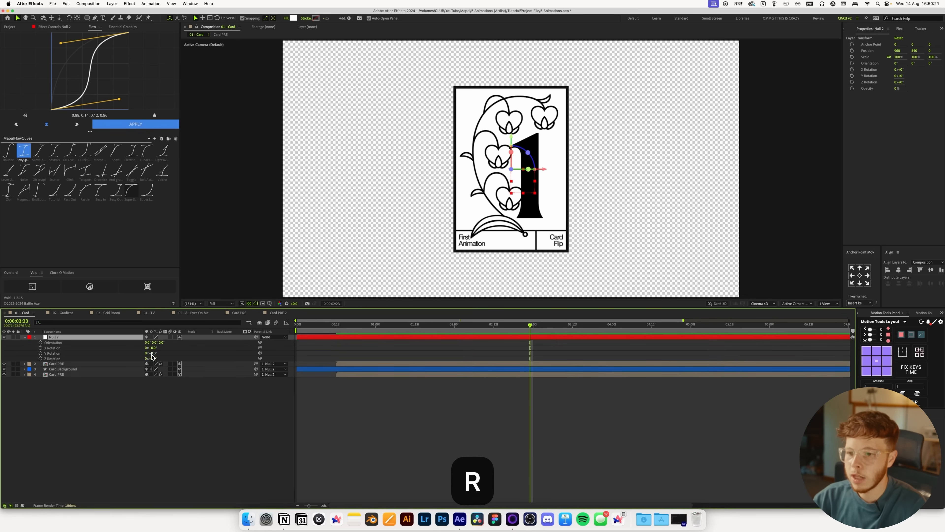
pyautogui.moveTo(151, 354); pyautogui.dragTo(245, 354)
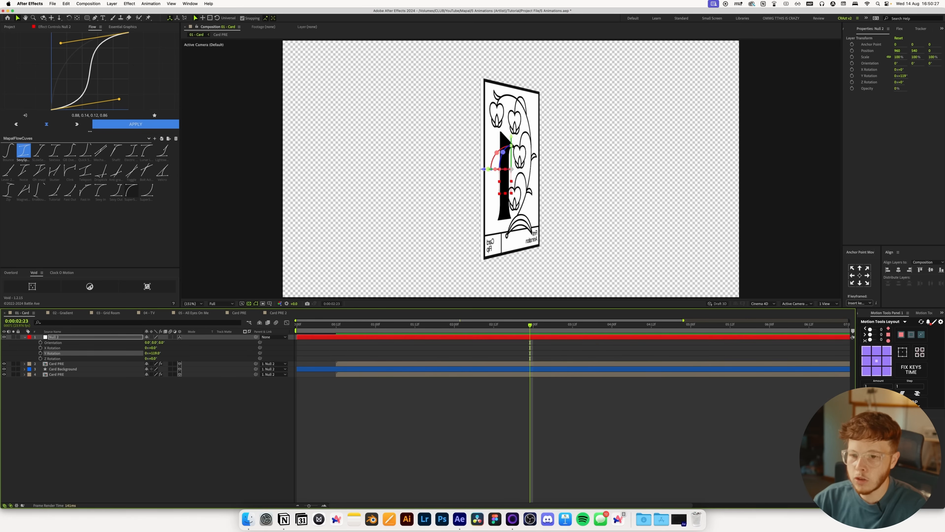
pyautogui.click(58, 370)
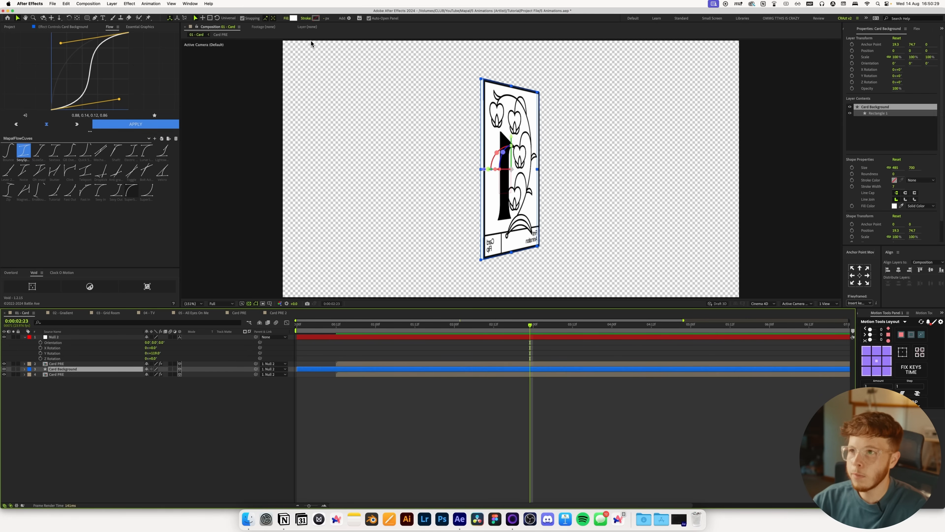
pyautogui.click(294, 19)
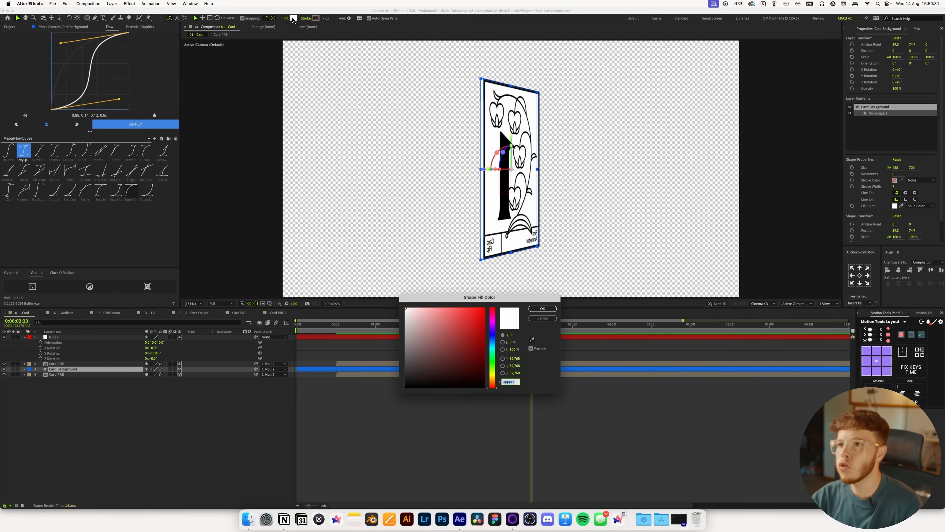
pyautogui.click(532, 340)
pyautogui.click(485, 256)
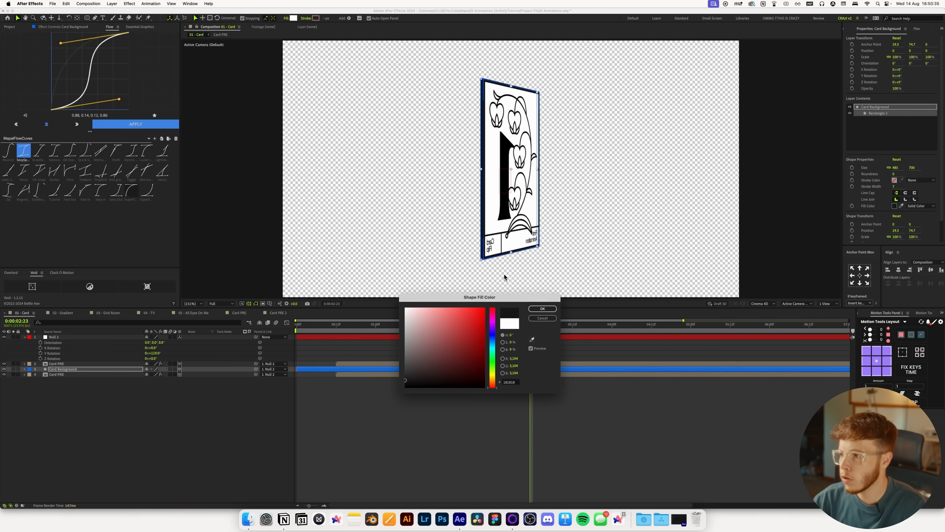
pyautogui.click(544, 311)
pyautogui.click(461, 432)
pyautogui.click(457, 409)
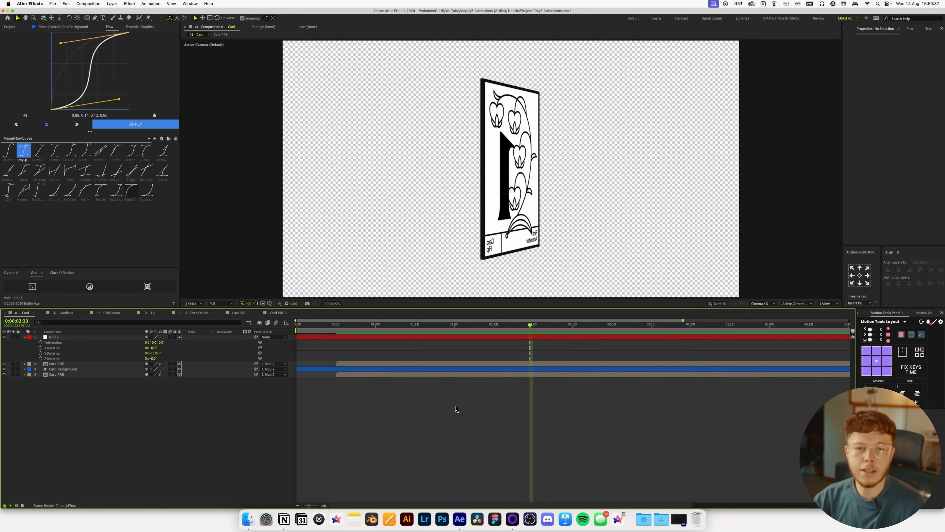
# - Set the upper Card PRE layer's Y rotation to 180° and spin the null around Y to check both card faces
pyautogui.moveTo(155, 355); pyautogui.dragTo(103, 370)
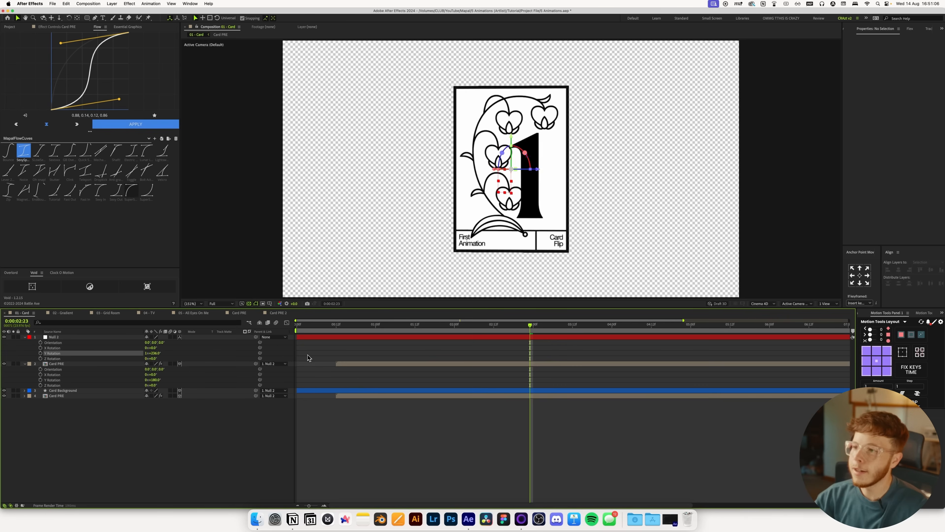
pyautogui.moveTo(306, 356); pyautogui.dragTo(351, 374)
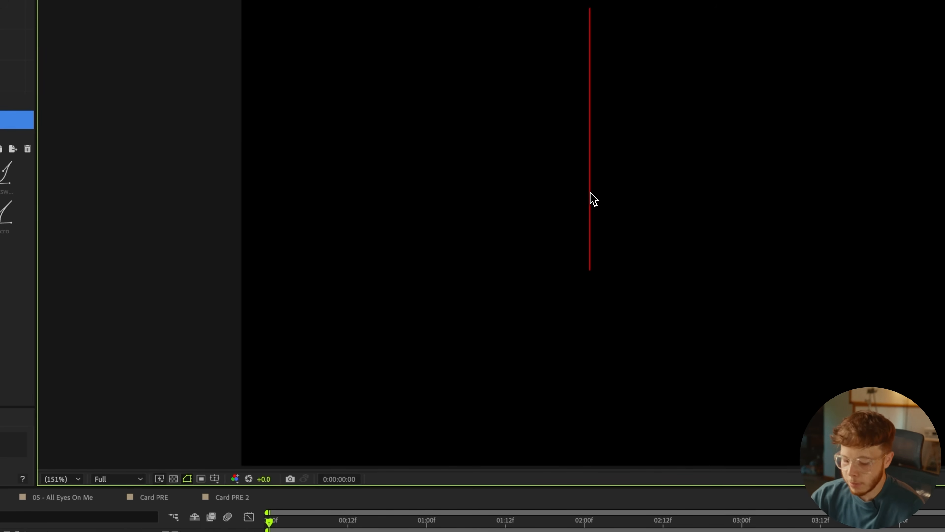
# - Add the text "Gradient" in the 02 - Gradient composition and set its fill to white (FFFFFF)
pyautogui.press('t')
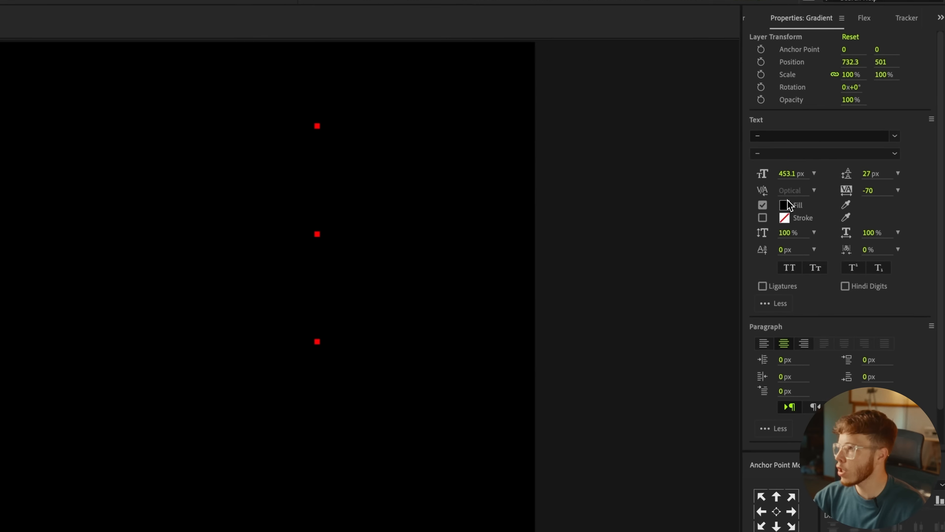
pyautogui.click(783, 207)
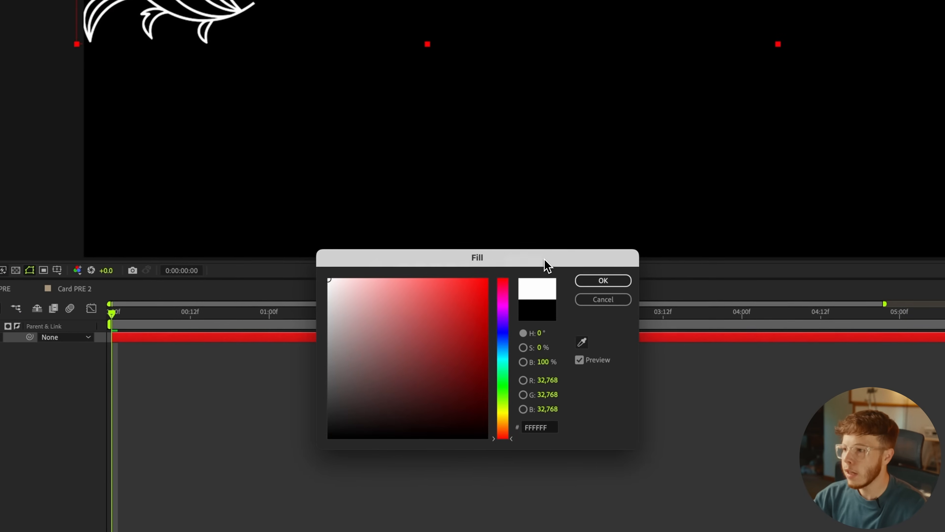
pyautogui.click(607, 280)
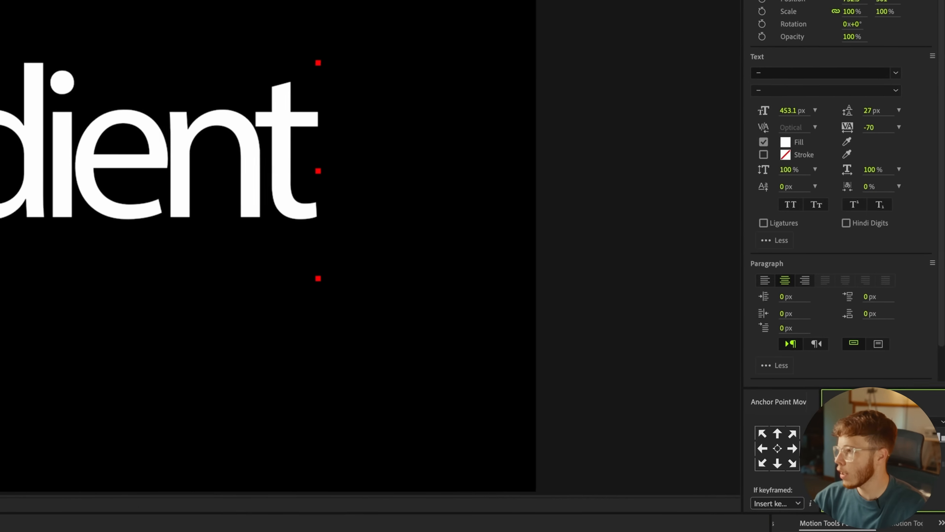
# - Change the Gradient text's font to Bradley DJR and set its tracking to 0
pyautogui.click(785, 77)
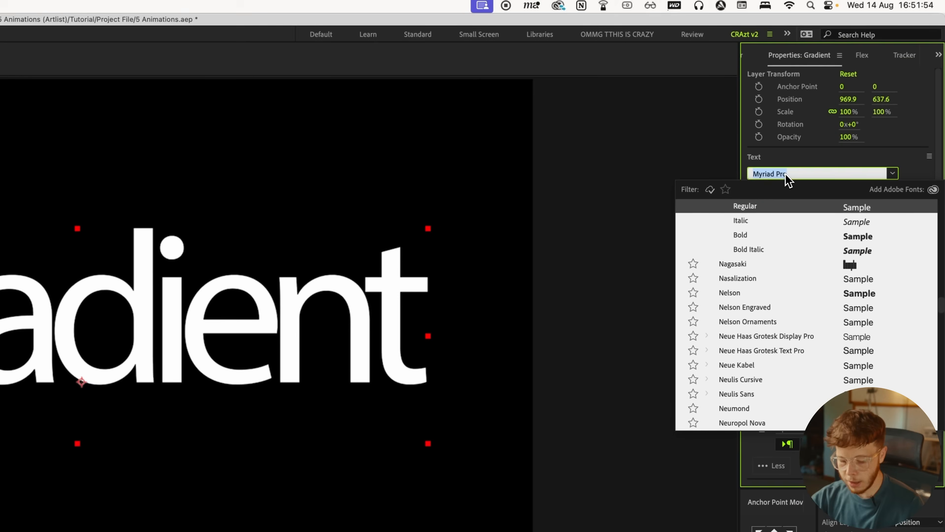
pyautogui.write('brad')
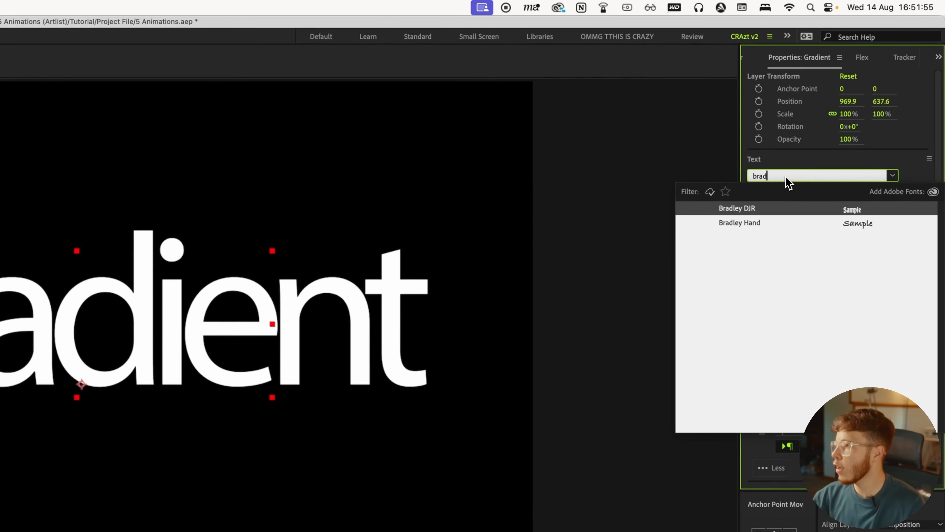
pyautogui.press('Return')
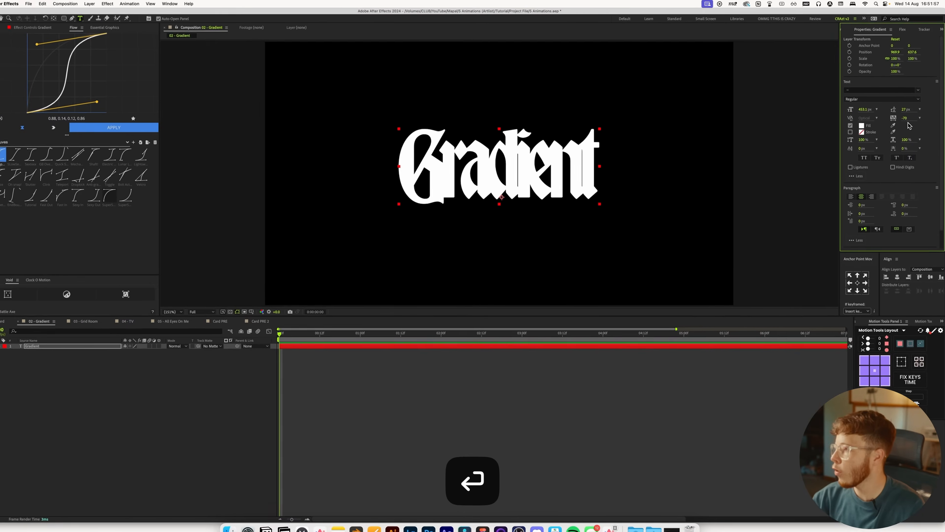
pyautogui.click(871, 237)
pyautogui.write('0')
pyautogui.press('Return')
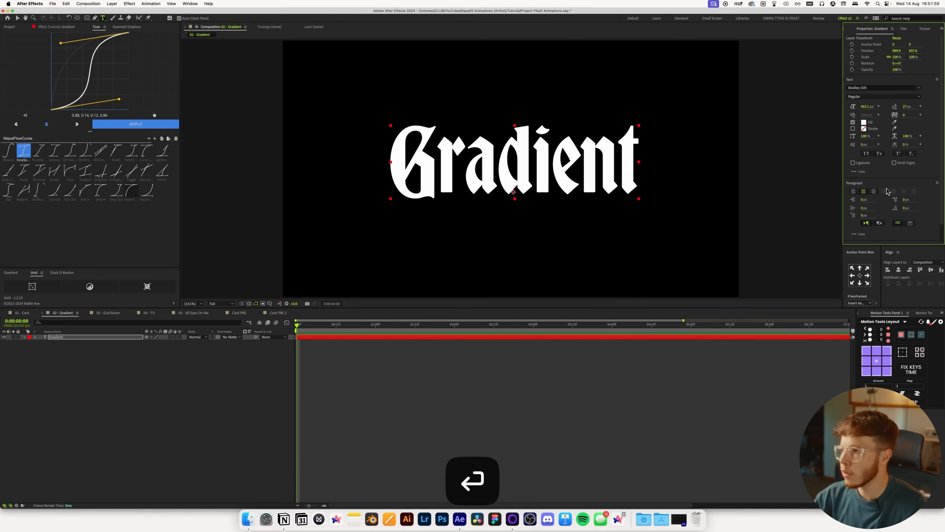
# - Centre the Gradient text horizontally and vertically in the composition, keep its layer selected and return to the Selection tool
pyautogui.click(899, 269)
pyautogui.click(931, 269)
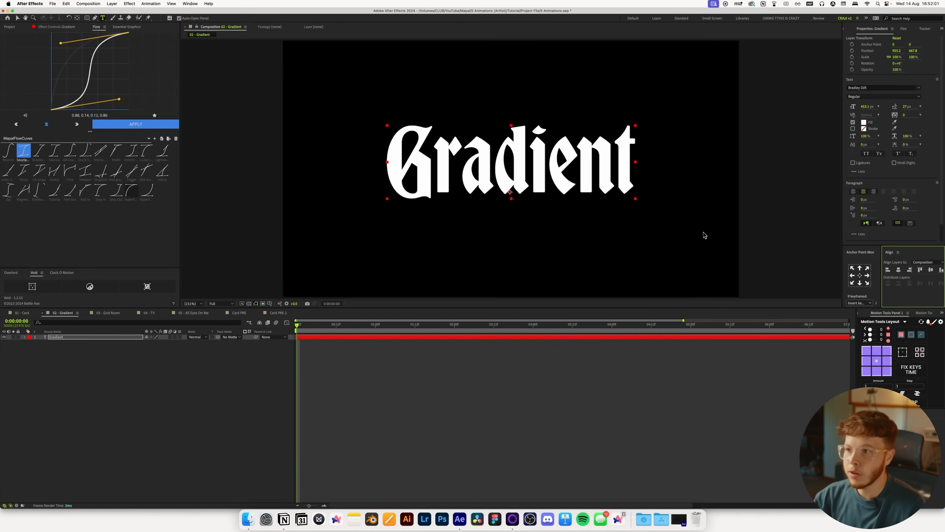
pyautogui.click(56, 337)
pyautogui.press('v')
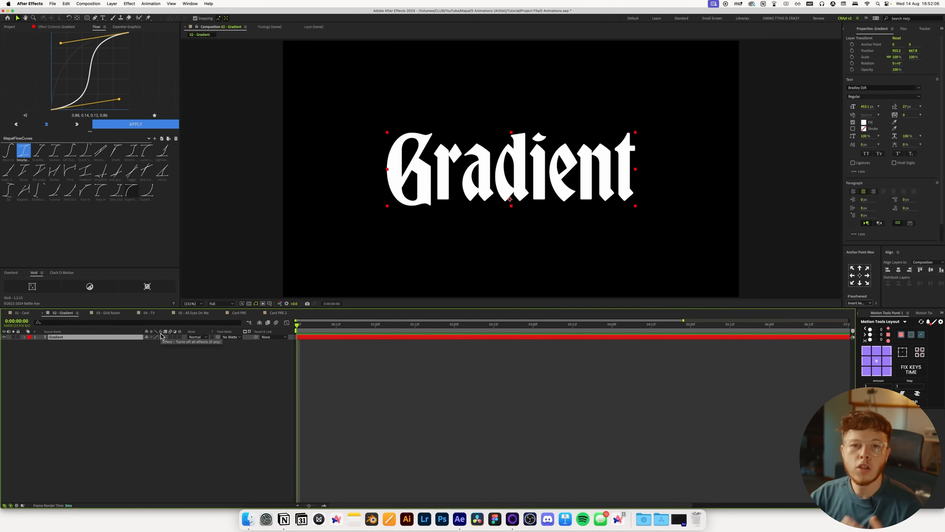
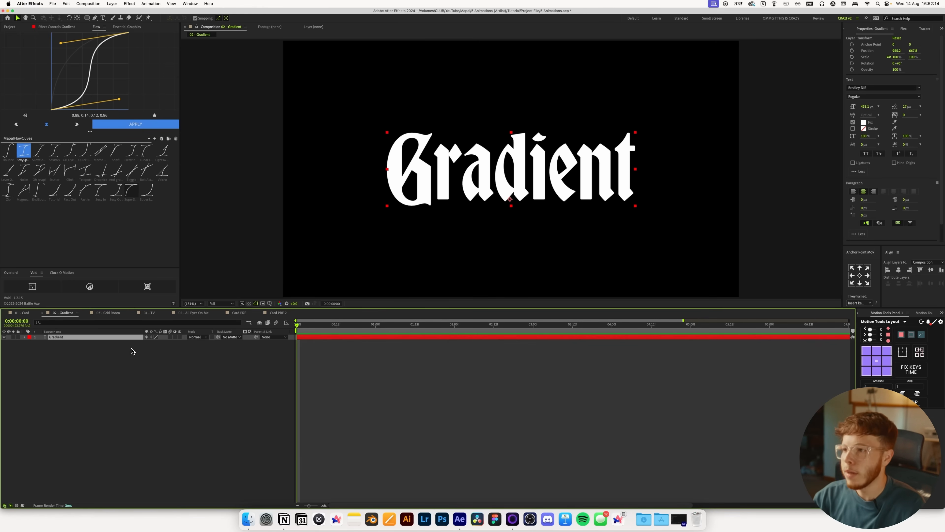
# - Apply the Typewriter animation preset to the Gradient text layer
pyautogui.hotkey('ctrl', 'space')
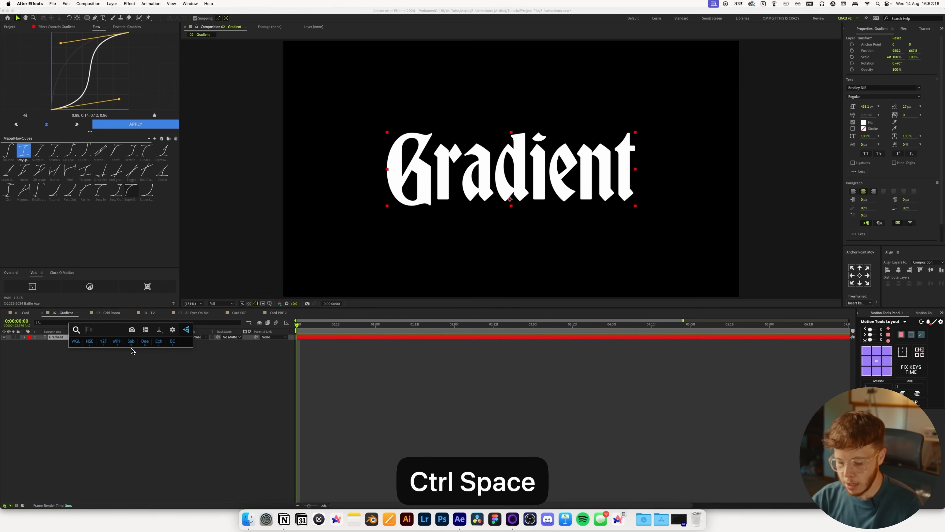
pyautogui.write('typ')
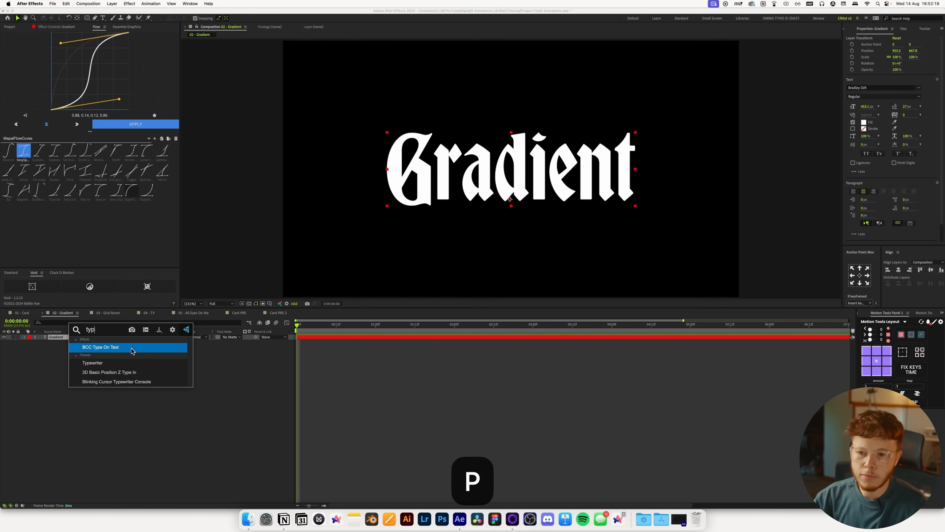
pyautogui.press('Down')
pyautogui.press('Return')
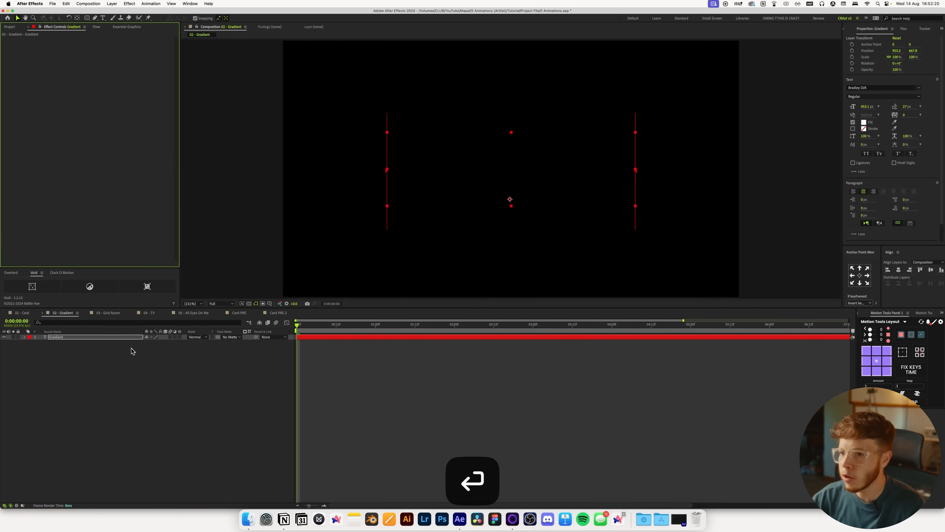
# - Reveal the text's Range Selector Start keyframes, move the end keyframe to just after 1 second and select both keyframes
pyautogui.press('u')
pyautogui.click(493, 348)
pyautogui.moveTo(429, 356); pyautogui.dragTo(390, 358)
pyautogui.moveTo(435, 380); pyautogui.dragTo(264, 332)
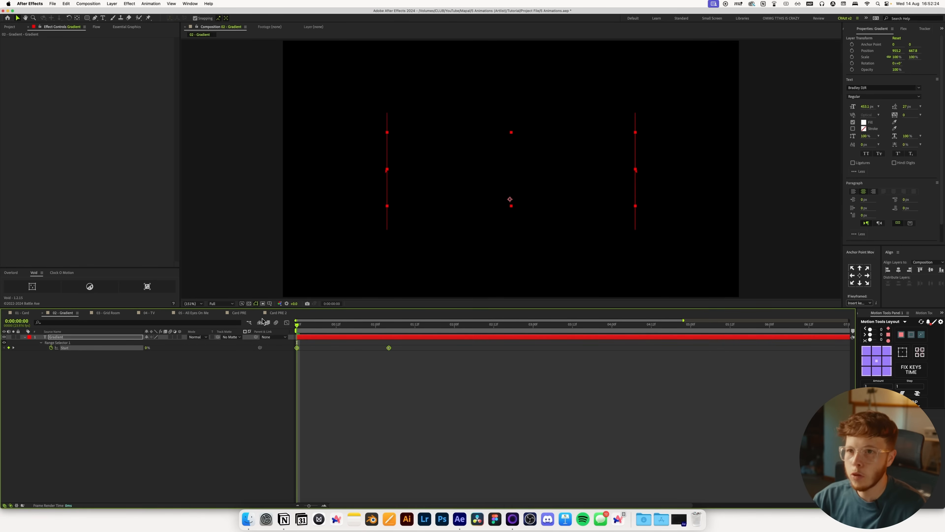
# - Apply the 0.88, 0.14, 0.12, 0.86 Flow curve to the selected Start keyframes and preview the type-on animation
pyautogui.click(97, 26)
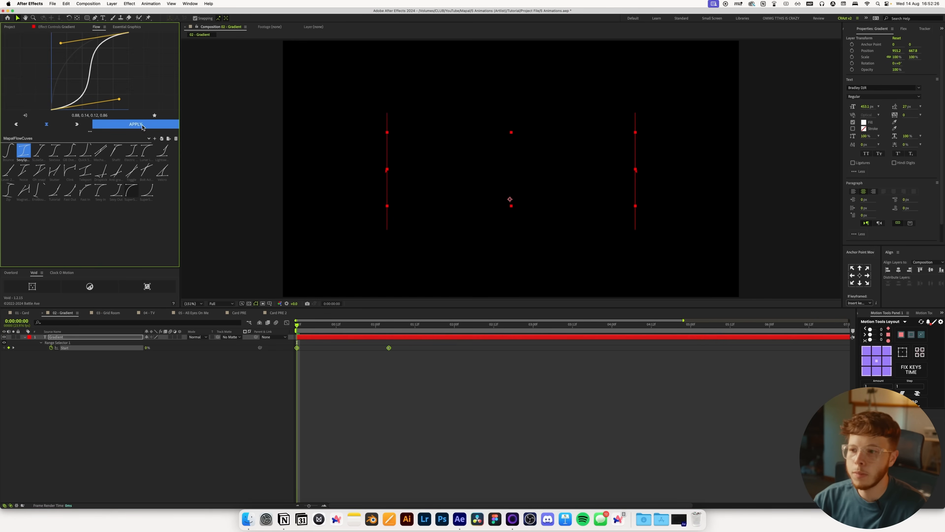
pyautogui.click(423, 370)
pyautogui.press('space')
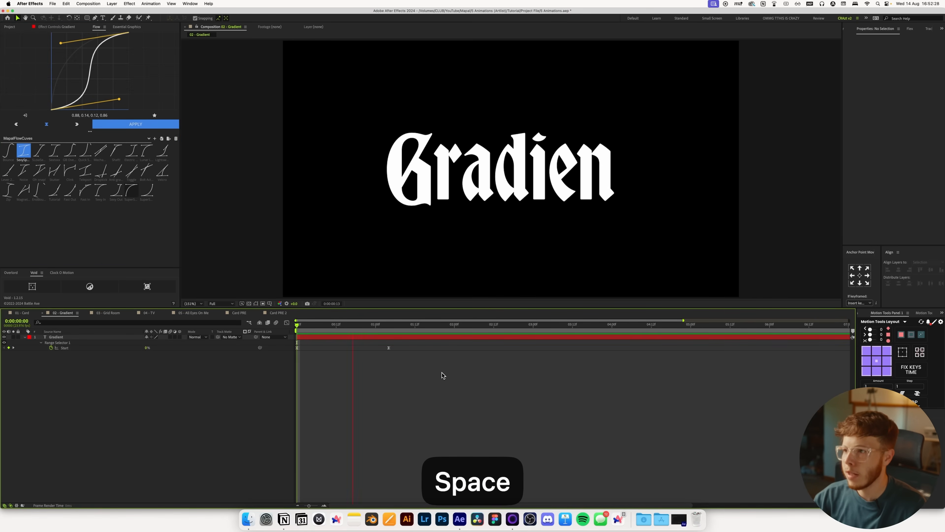
pyautogui.press('space')
pyautogui.press('Home')
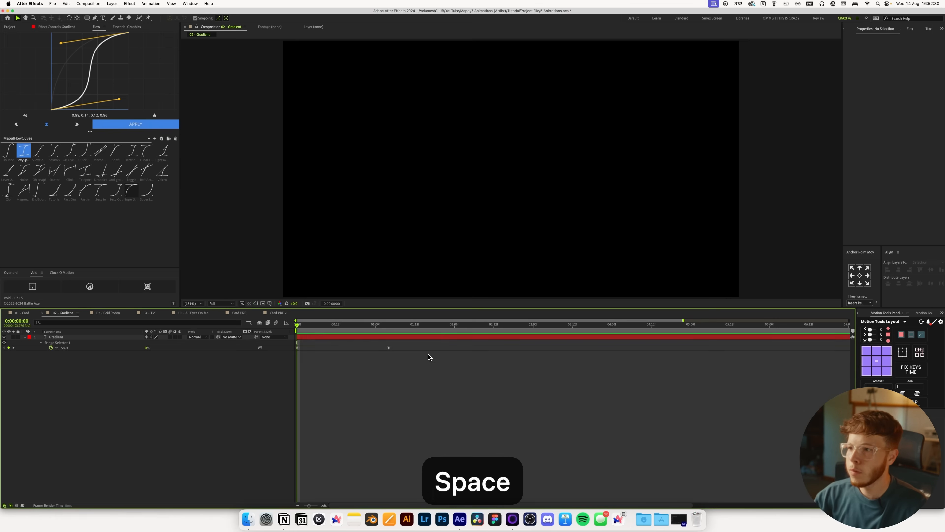
pyautogui.press('space')
pyautogui.press('space')
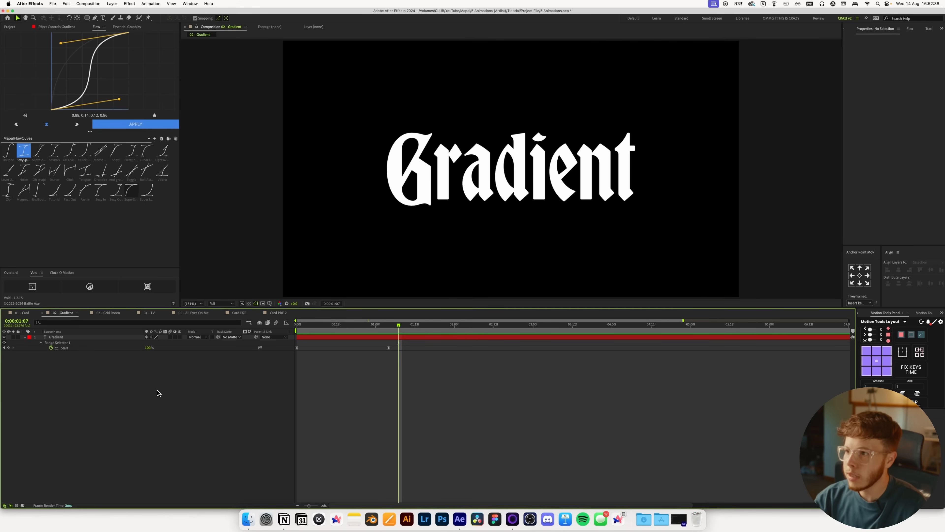
# - Create a full-frame white solid named Gradient above the text layer
pyautogui.press('super+y')
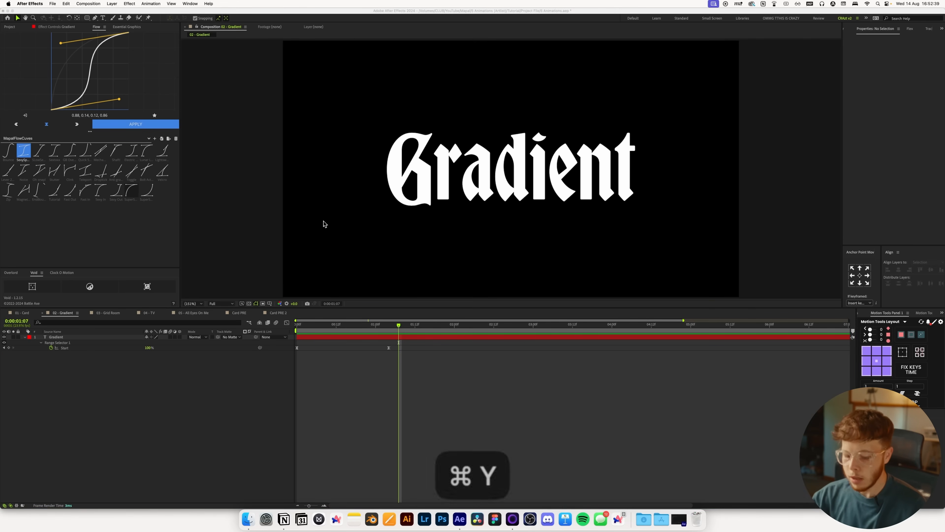
pyautogui.write('Grade')
pyautogui.press('BackSpace')
pyautogui.write('ient')
pyautogui.press('Return')
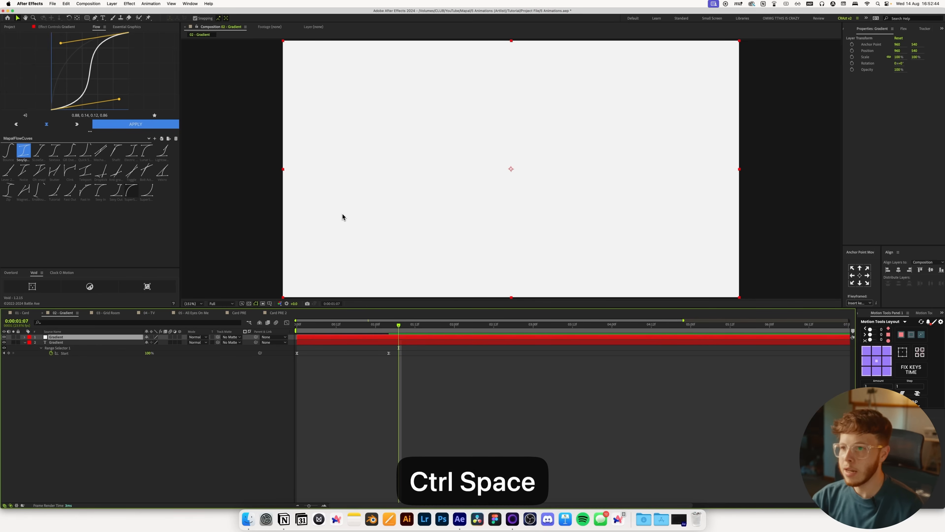
# - Apply Fractal Noise to the Gradient solid, with contrast 187 and complexity 1
pyautogui.hotkey('ctrl', 'space')
pyautogui.write('f')
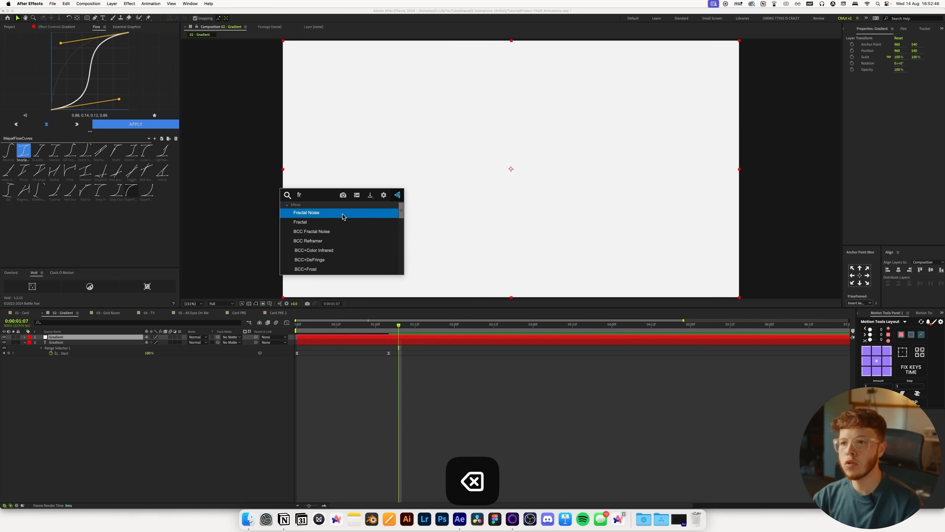
pyautogui.write('ractal')
pyautogui.press('Return')
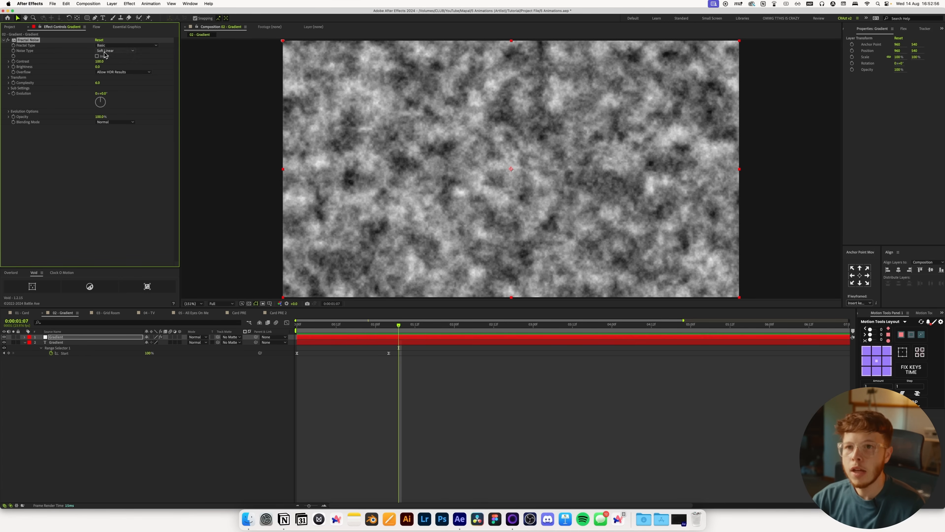
pyautogui.moveTo(99, 63); pyautogui.dragTo(128, 66)
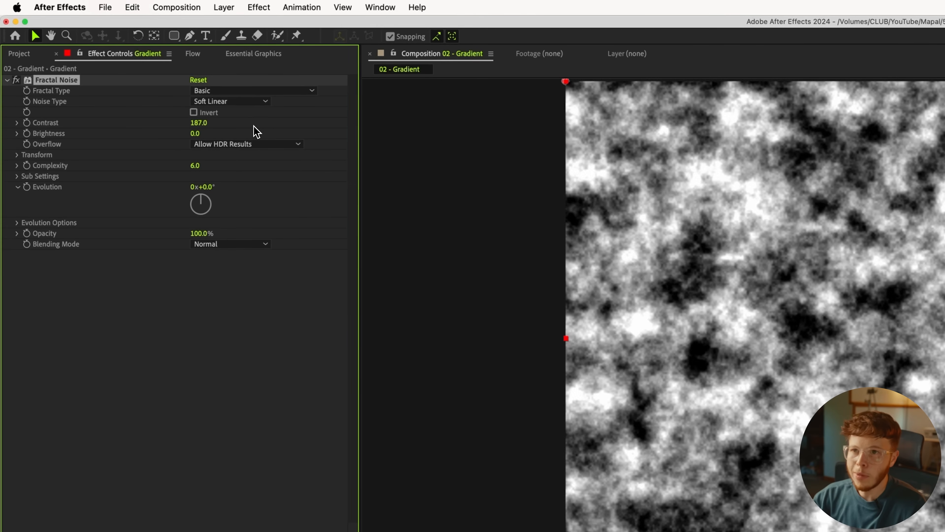
pyautogui.moveTo(119, 171); pyautogui.dragTo(12, 178)
pyautogui.click(194, 167)
pyautogui.write('1')
pyautogui.press('Return')
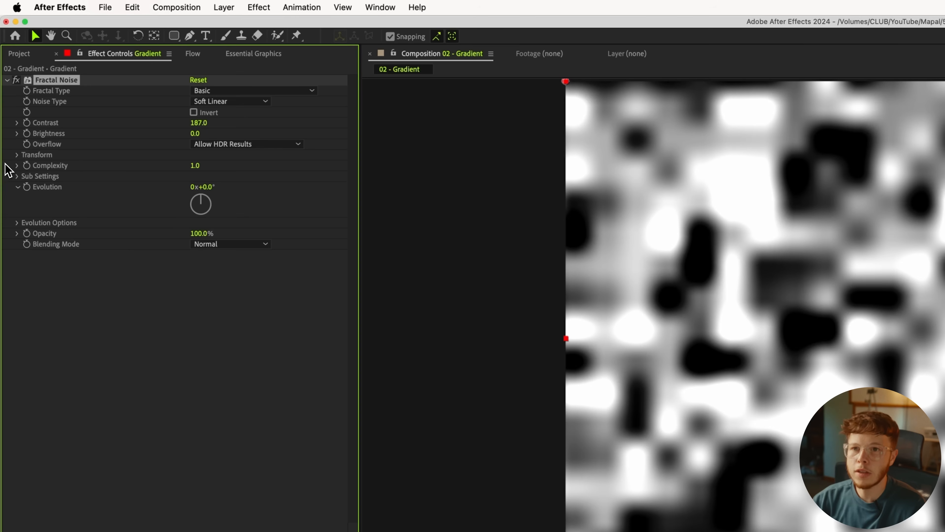
# - Set the Fractal Noise scale to 687 and its contrast to 263
pyautogui.click(17, 156)
pyautogui.moveTo(211, 190); pyautogui.dragTo(592, 205)
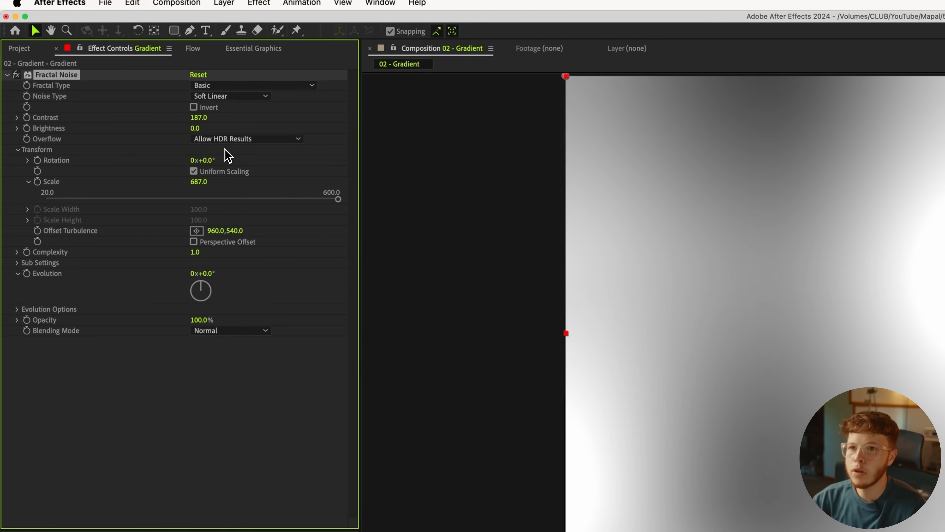
pyautogui.moveTo(207, 121); pyautogui.dragTo(260, 132)
# - Add Fast Box Blur to the solid with 6 iterations, Repeat Edge Pixels enabled and a blur radius of 17
pyautogui.hotkey('ctrl', 'space')
pyautogui.write('fas')
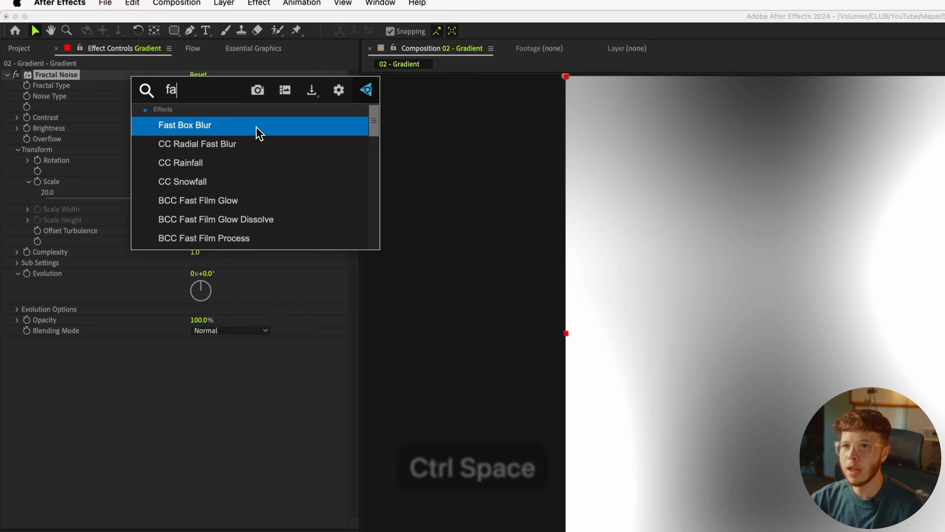
pyautogui.press('Return')
pyautogui.click(193, 362)
pyautogui.write('6')
pyautogui.click(176, 383)
pyautogui.click(194, 352)
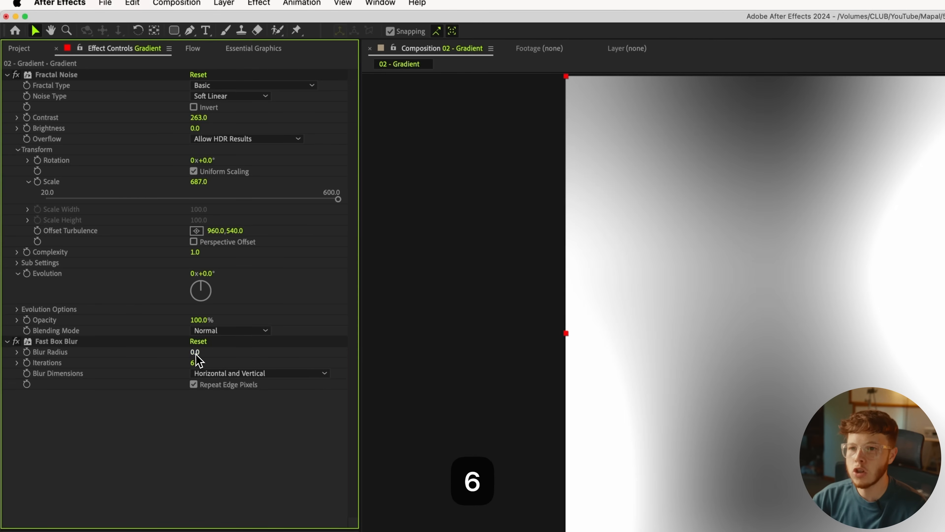
pyautogui.write('6')
pyautogui.press('Return')
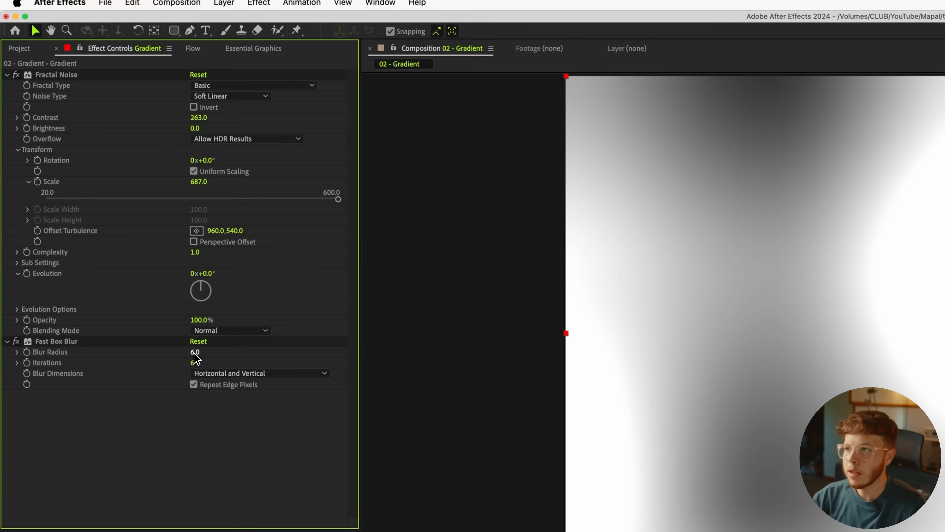
pyautogui.moveTo(194, 352); pyautogui.dragTo(201, 352)
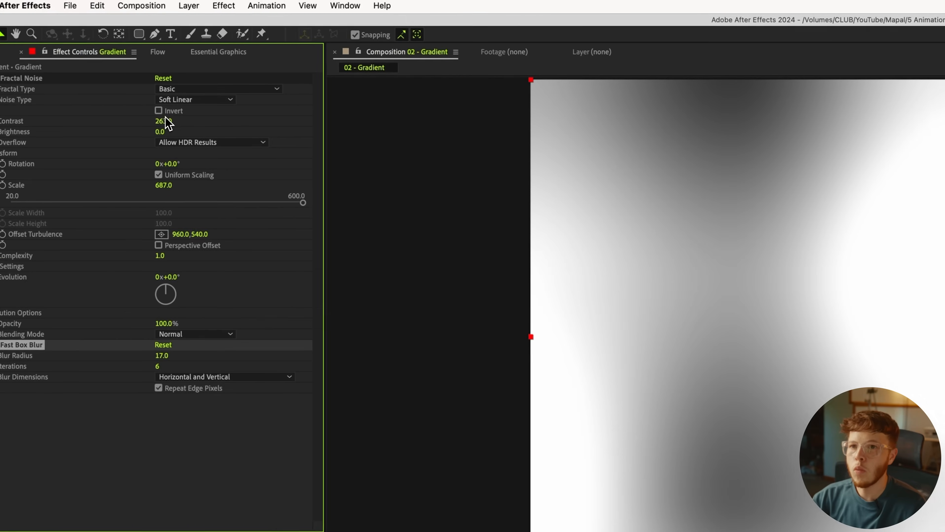
pyautogui.moveTo(166, 120); pyautogui.dragTo(293, 119)
pyautogui.press('super+z')
pyautogui.press('super+z')
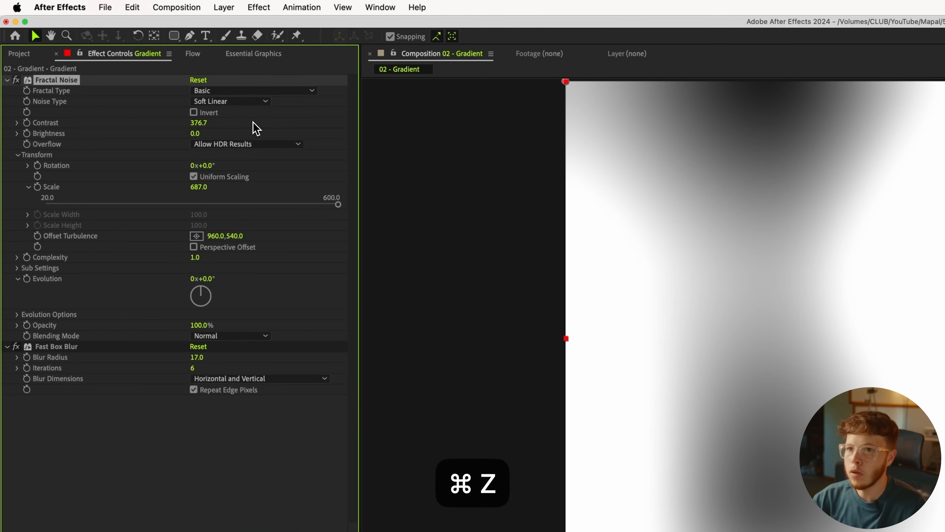
# - Increase the Fractal Noise scale to 784
pyautogui.moveTo(204, 192); pyautogui.dragTo(357, 194)
pyautogui.moveTo(287, 199); pyautogui.dragTo(278, 200)
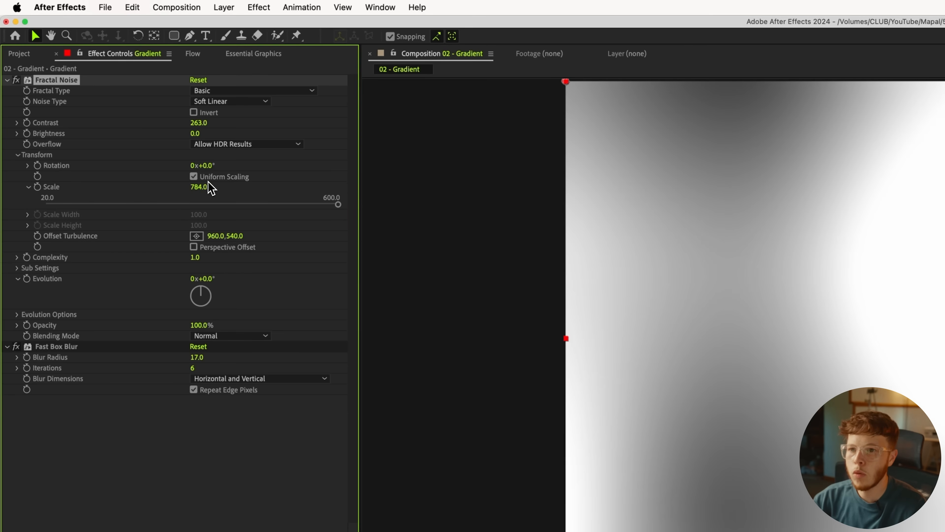
# - Add a Levels effect to the Gradient solid and lower its Input White to 29684
pyautogui.hotkey('ctrl', 'space')
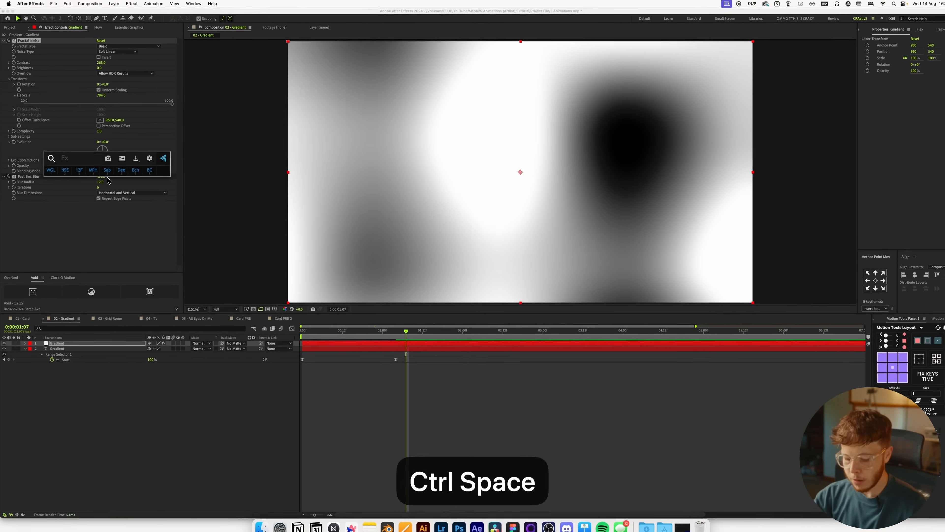
pyautogui.write('lev')
pyautogui.press('Return')
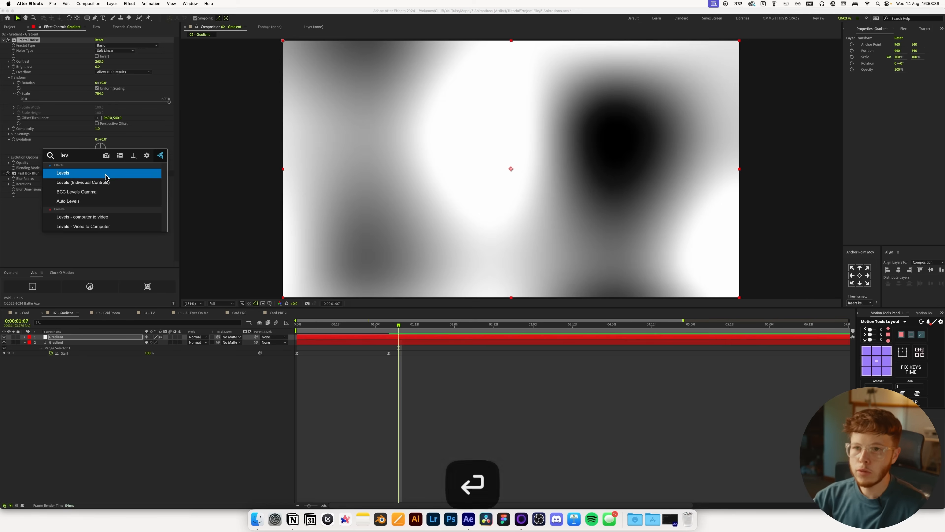
pyautogui.moveTo(99, 218); pyautogui.dragTo(92, 222)
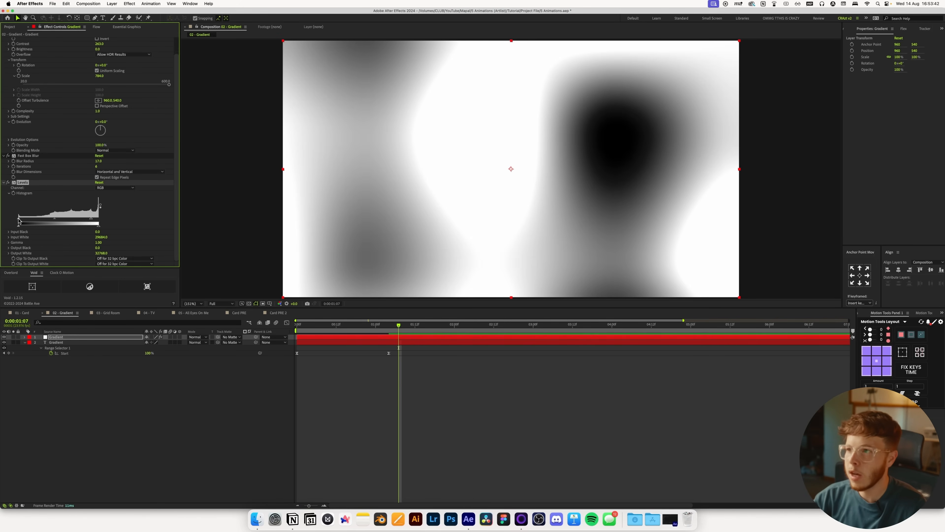
# - Raise the input black of Levels slightly and apply the Colorama effect to the Gradient solid layer
pyautogui.moveTo(18, 217); pyautogui.dragTo(25, 220)
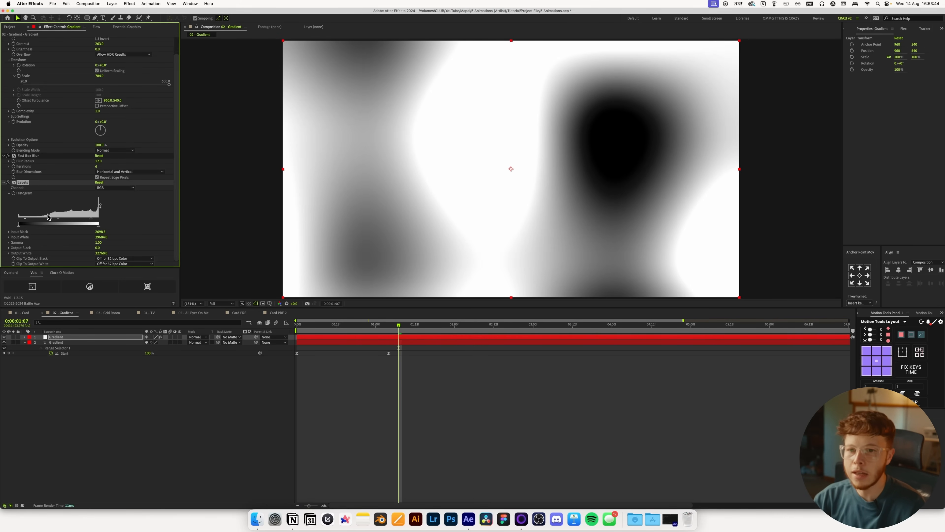
pyautogui.hotkey('ctrl', 'space')
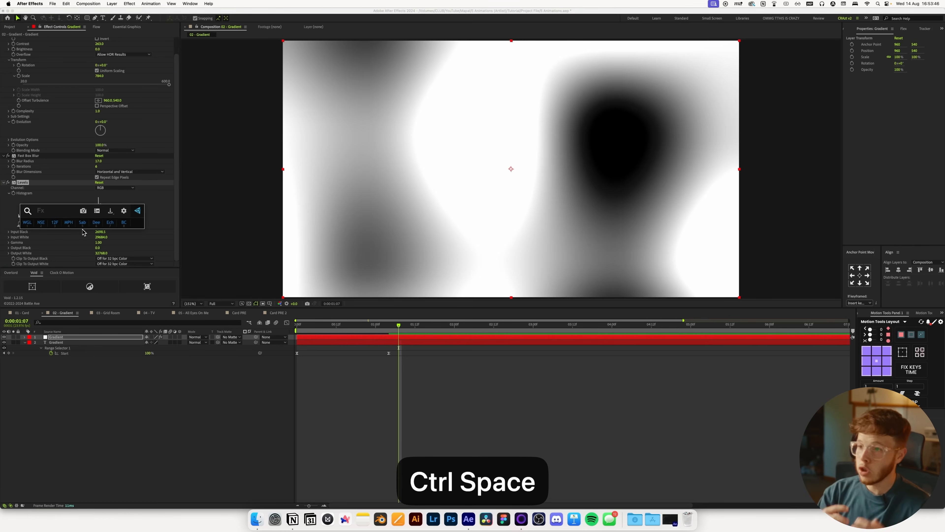
pyautogui.write('col')
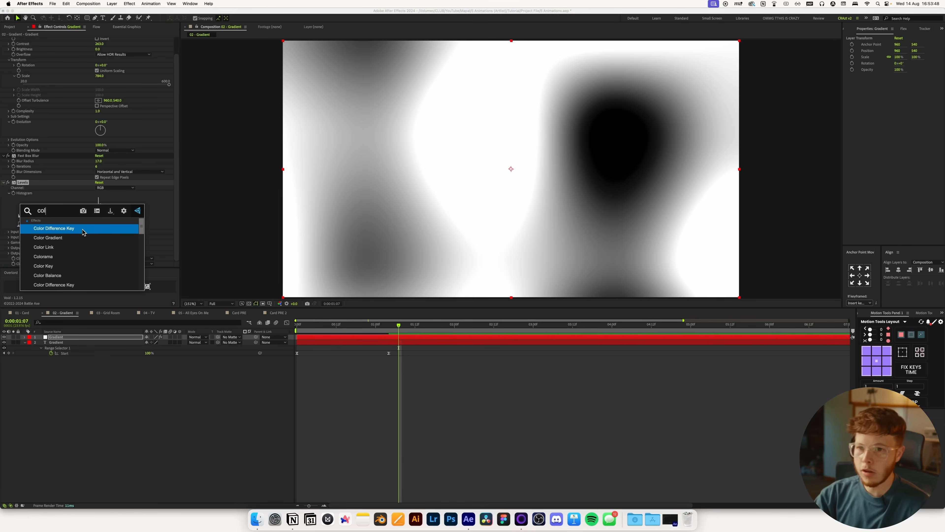
pyautogui.press('Down')
pyautogui.press('Down')
pyautogui.press('Down')
pyautogui.press('Return')
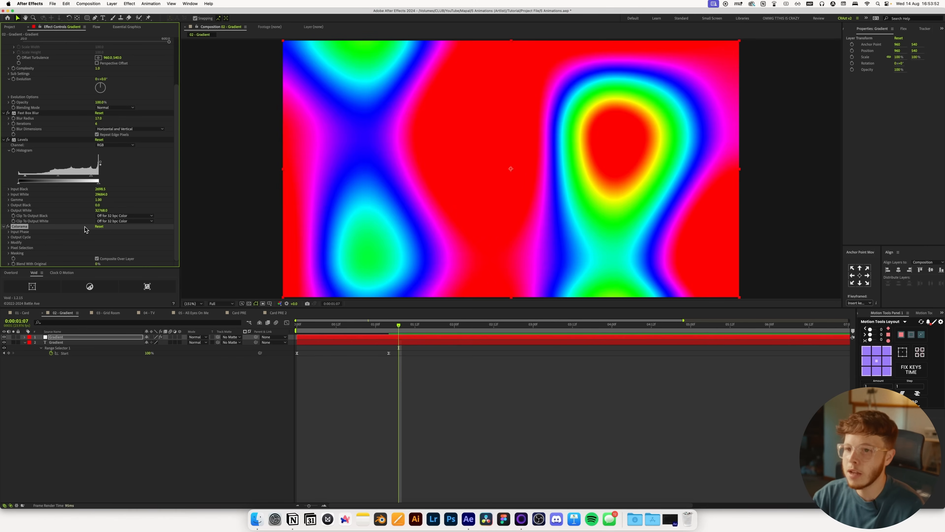
# - Try the Fire and Fire And Smoke palettes for Colorama's output cycle, and set it to Ramp Grey
pyautogui.click(8, 239)
pyautogui.scroll(-2, 113, 179)
pyautogui.click(121, 156)
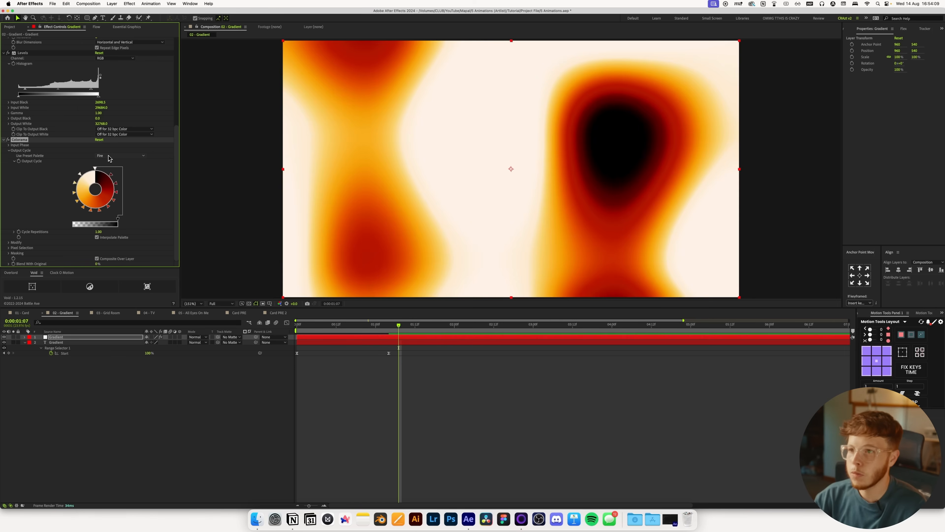
pyautogui.click(109, 155)
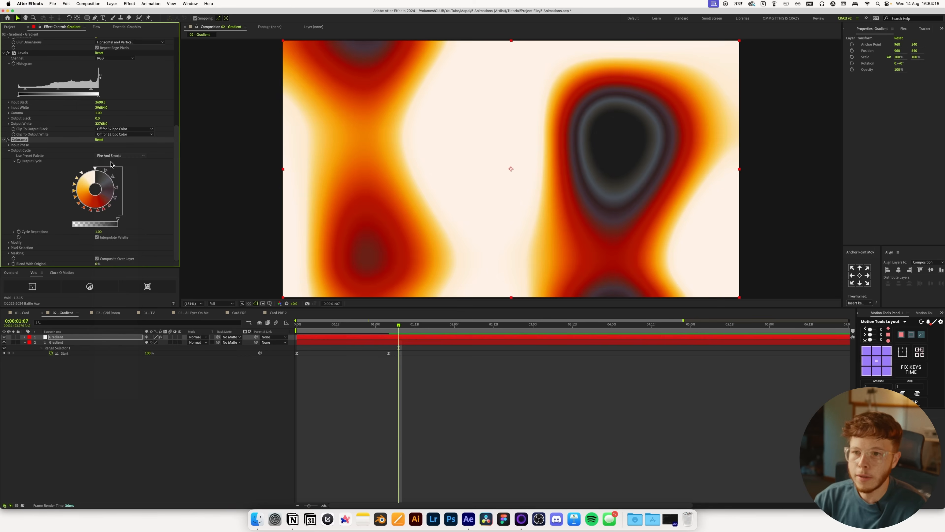
pyautogui.click(111, 156)
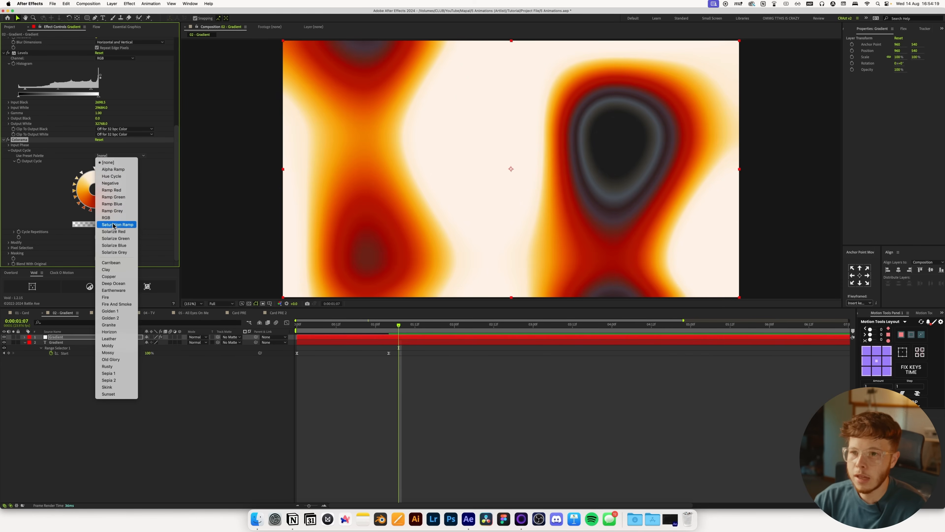
pyautogui.click(112, 211)
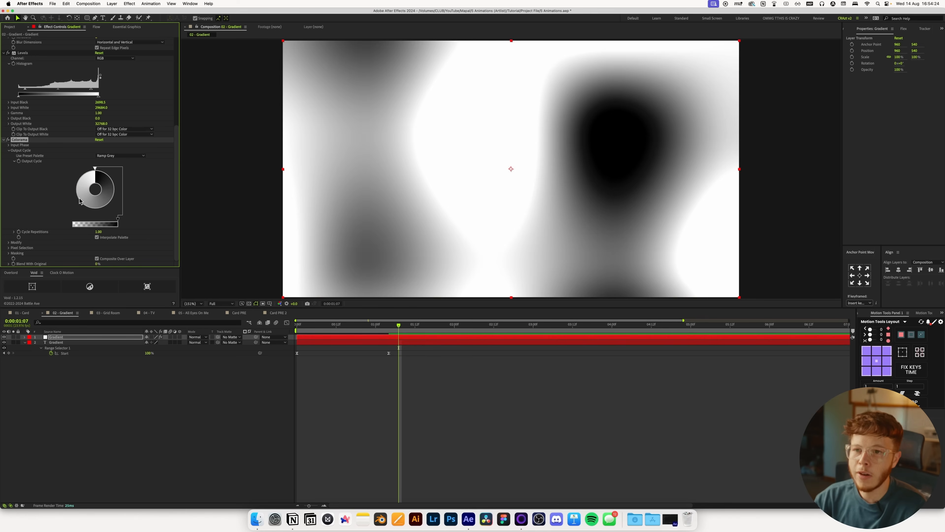
# - Add a purple colour stop to Colorama's output cycle and move it to the dark side of the wheel
pyautogui.click(78, 202)
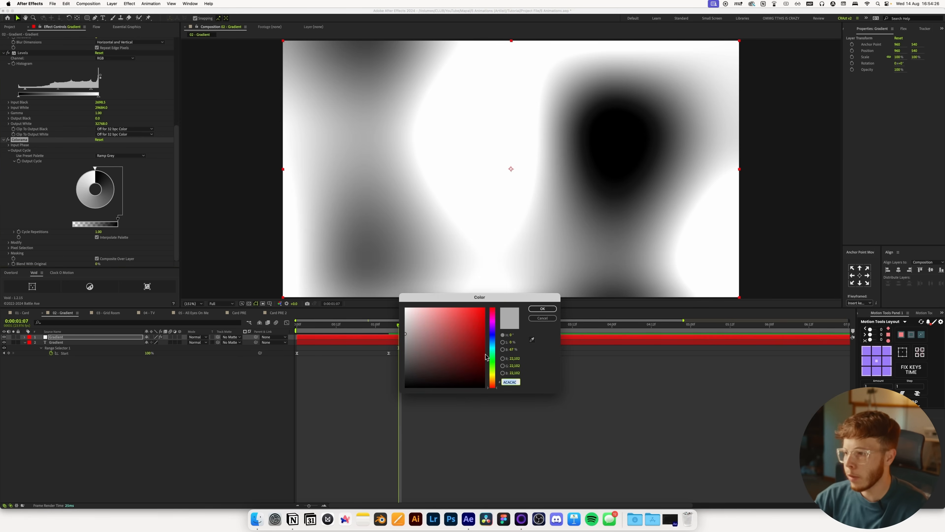
pyautogui.moveTo(497, 364); pyautogui.dragTo(459, 332)
pyautogui.click(542, 309)
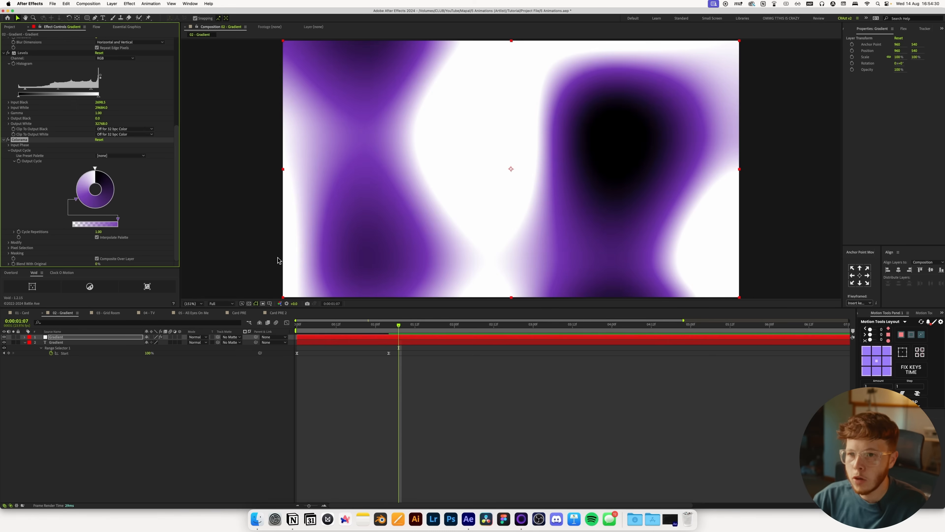
pyautogui.moveTo(77, 201); pyautogui.dragTo(113, 204)
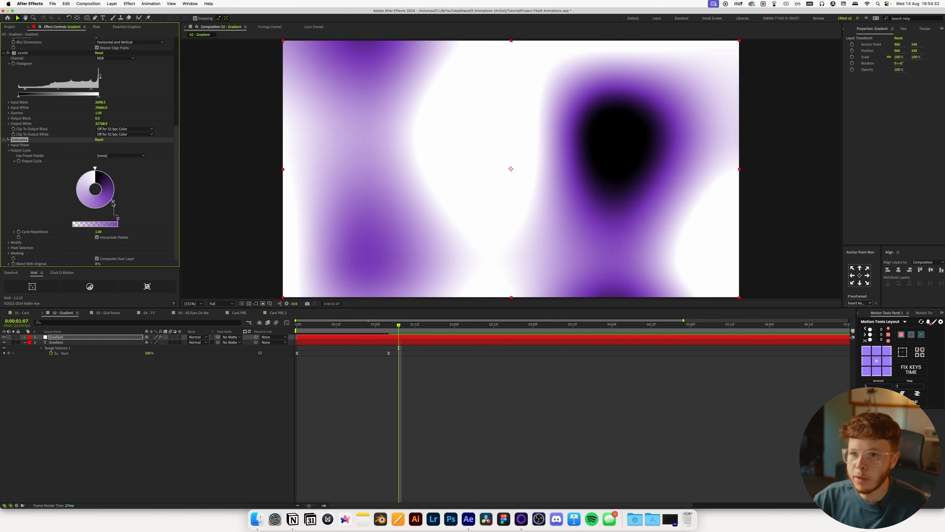
# - Add a yellow-orange colour stop on the light side of Colorama's output cycle wheel
pyautogui.doubleClick(81, 207)
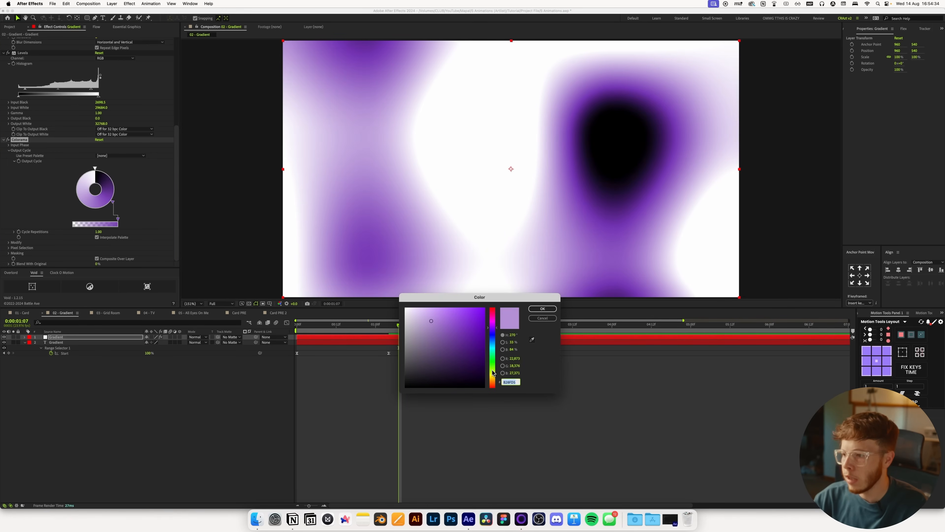
pyautogui.moveTo(494, 372); pyautogui.dragTo(493, 377)
pyautogui.click(458, 338)
pyautogui.moveTo(458, 338); pyautogui.dragTo(464, 315)
pyautogui.click(543, 308)
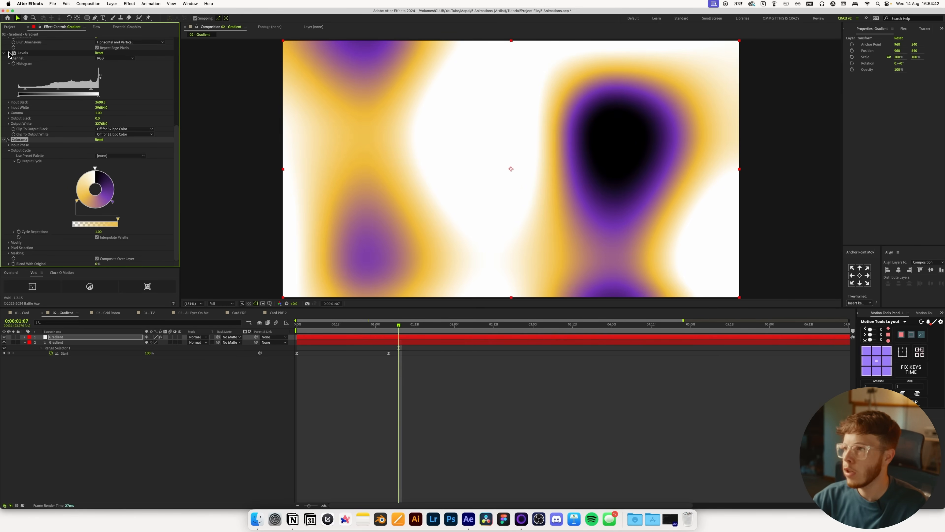
# - Set the Fast Box Blur radius to 72 and the Levels input black to 4626.1 and input white to 32768
pyautogui.scroll(8, 26, 59)
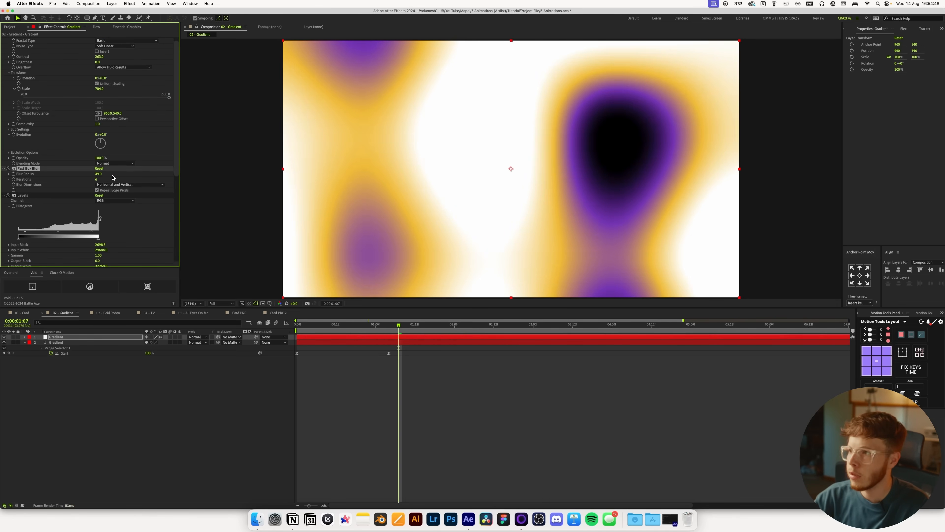
pyautogui.scroll(-8, 31, 223)
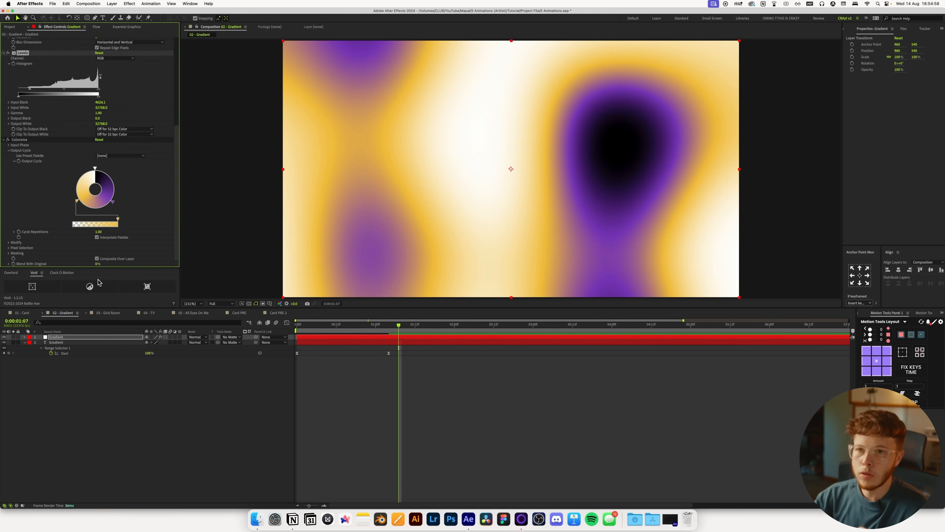
# - Add the expression time*100 to the Fractal Noise evolution and scrub through the composition to check the motion
pyautogui.scroll(5, 46, 150)
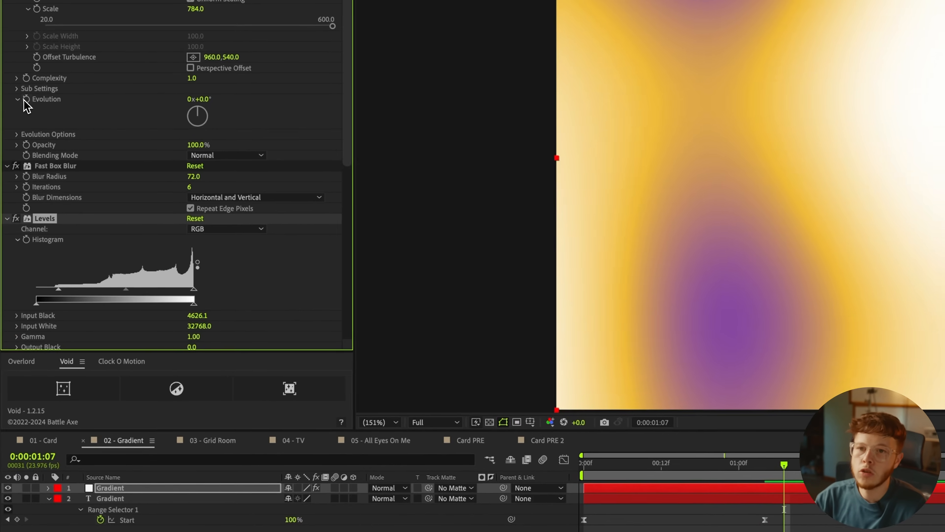
pyautogui.click(27, 98)
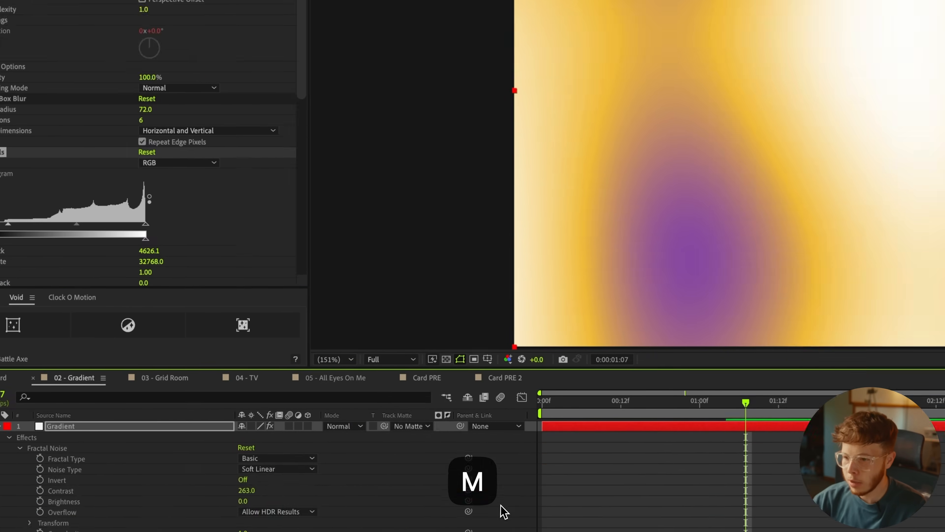
pyautogui.write('ti')
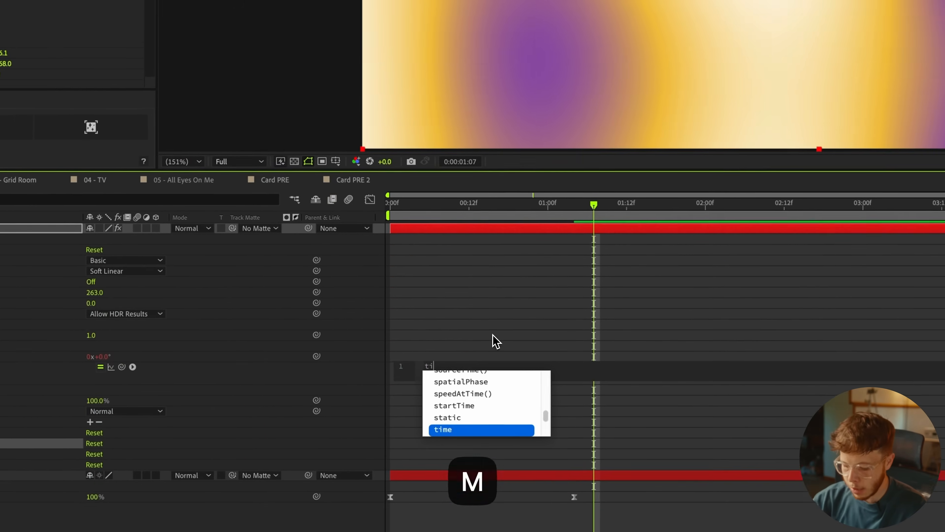
pyautogui.write('me*')
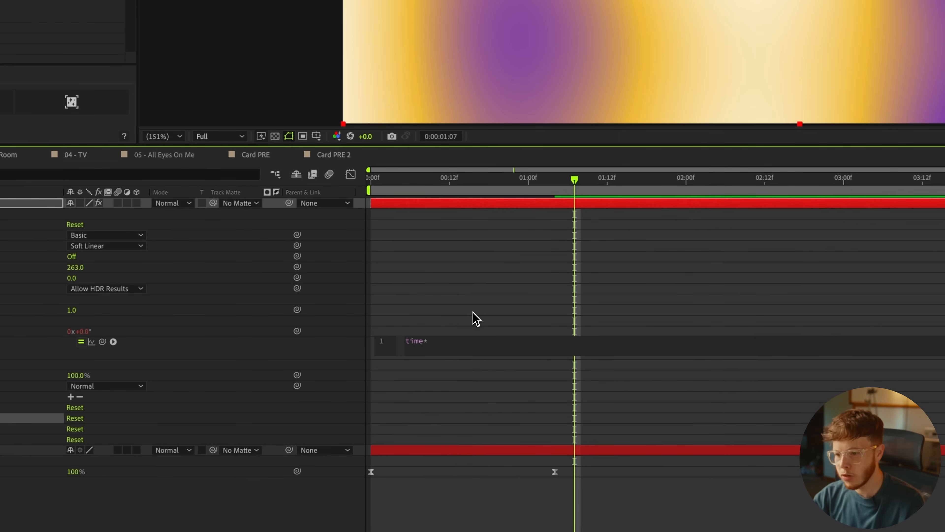
pyautogui.write('100')
pyautogui.click(474, 317)
pyautogui.moveTo(541, 177); pyautogui.dragTo(670, 349)
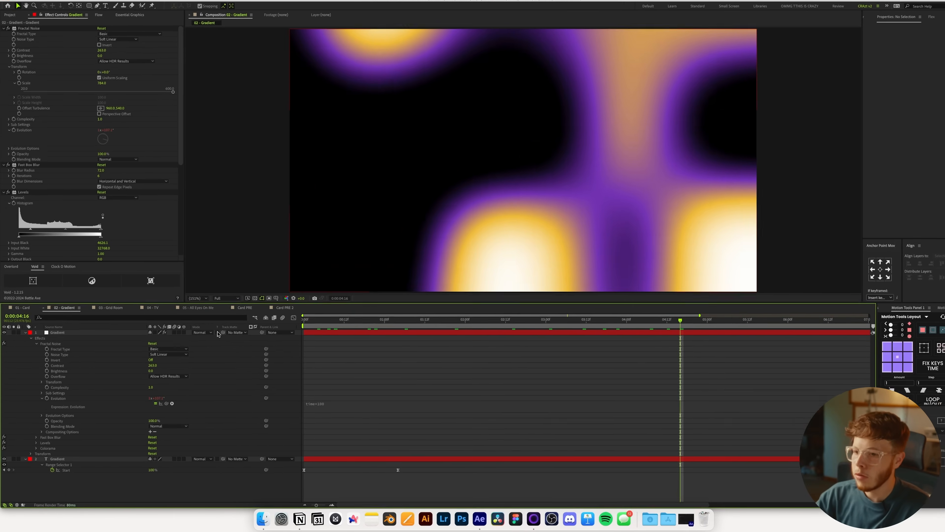
# - Use the Gradient text layer as the track matte of the Gradient solid layer
pyautogui.click(212, 336)
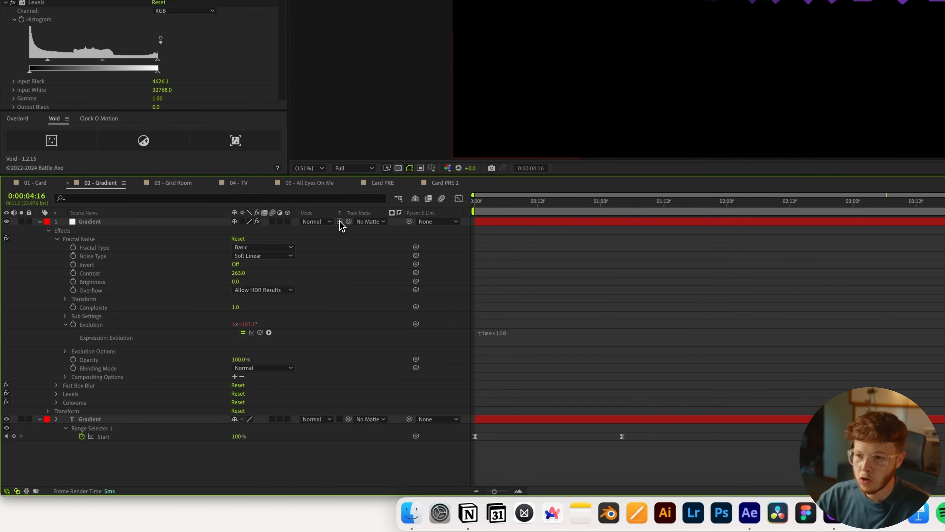
pyautogui.click(340, 221)
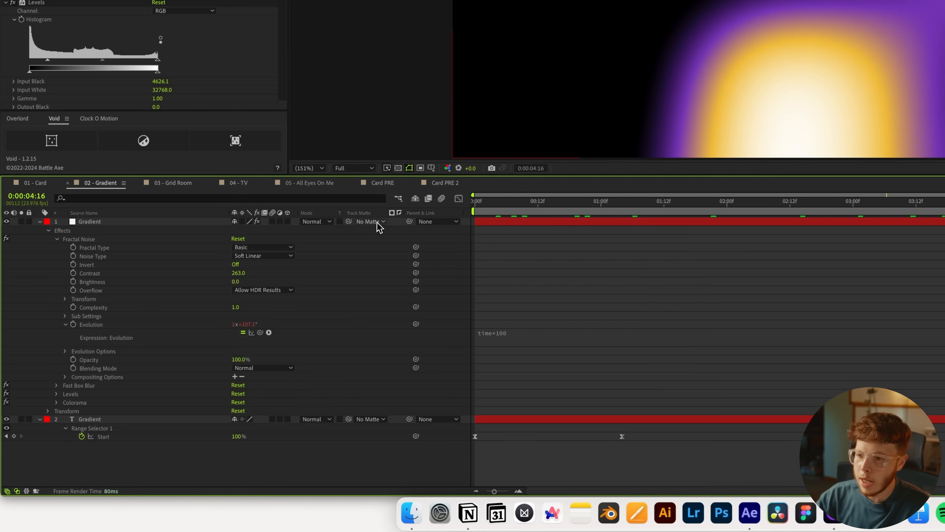
pyautogui.moveTo(349, 221); pyautogui.dragTo(101, 423)
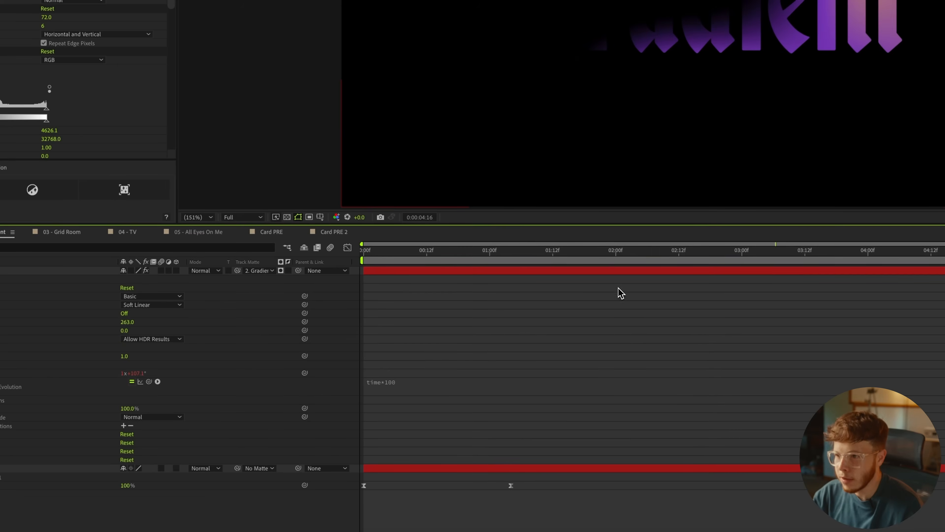
# - Show the transparency grid and preview the animated gradient inside the text
pyautogui.click(287, 217)
pyautogui.moveTo(328, 326); pyautogui.dragTo(290, 351)
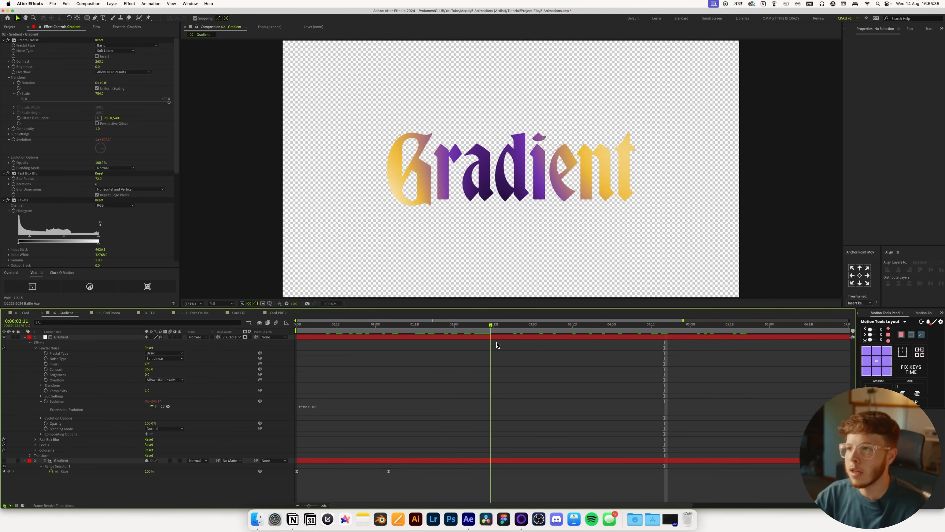
pyautogui.press('space')
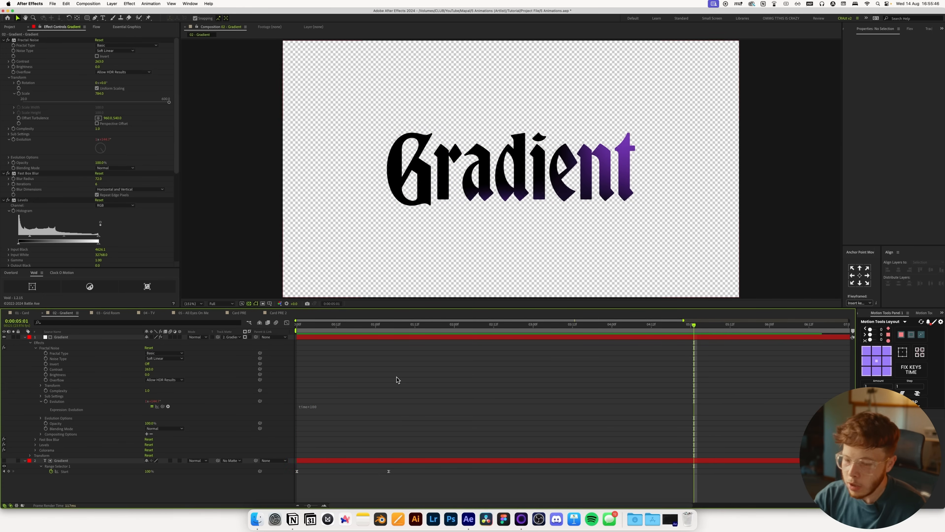
# - Add a 1920 x 1080 dark grey solid in colour 111111 and place it beneath all other layers
pyautogui.press('super+y')
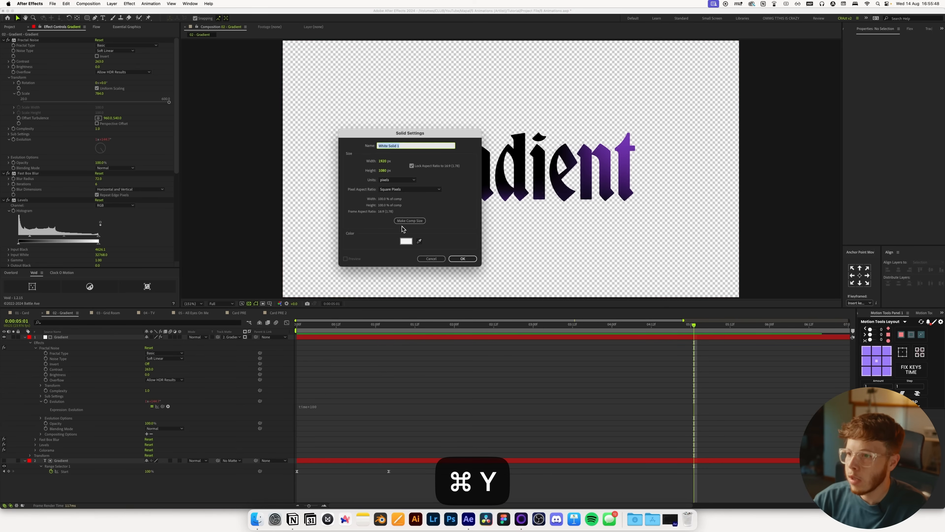
pyautogui.click(406, 242)
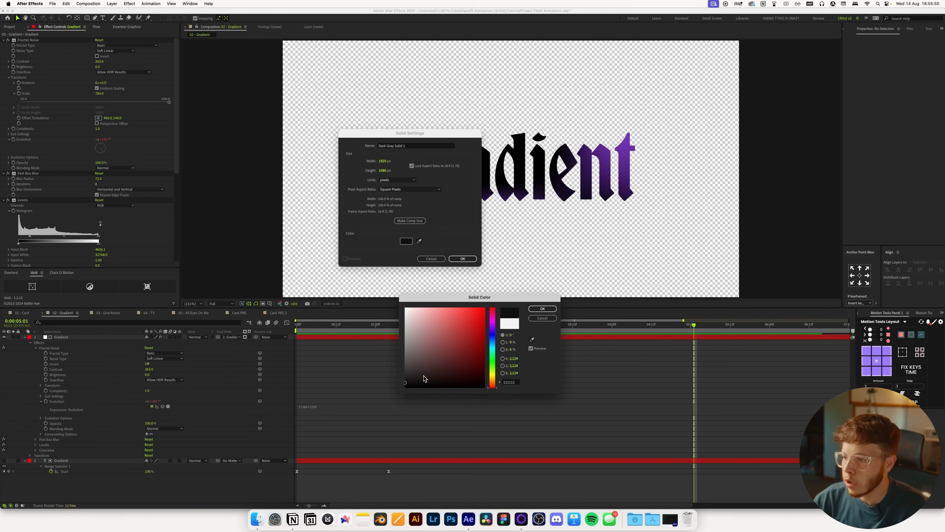
pyautogui.click(542, 309)
pyautogui.click(463, 259)
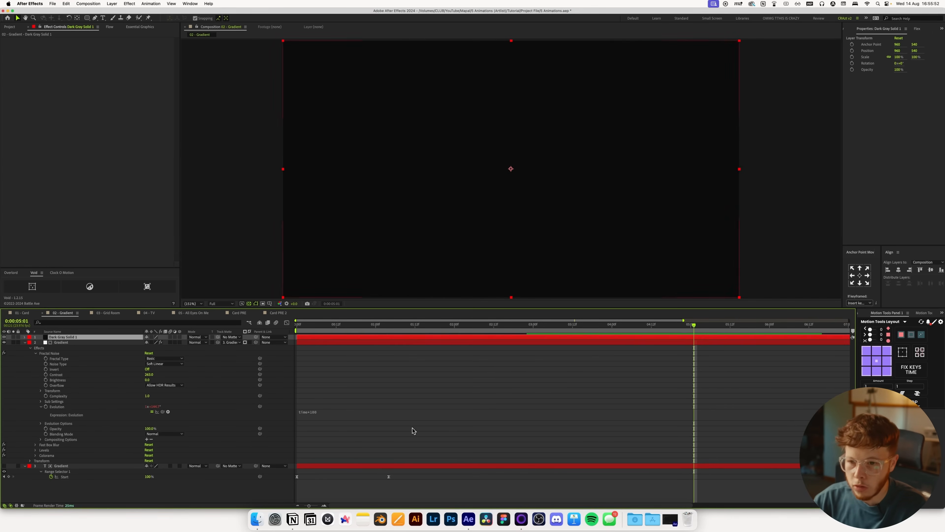
pyautogui.moveTo(79, 447); pyautogui.dragTo(93, 496)
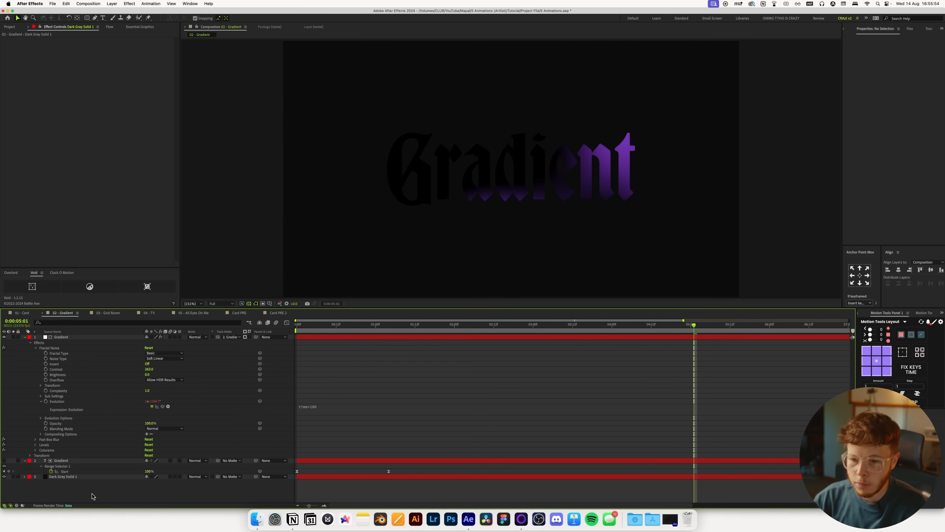
# - Create a new solid named Grin with the same dark grey colour
pyautogui.press('super+y')
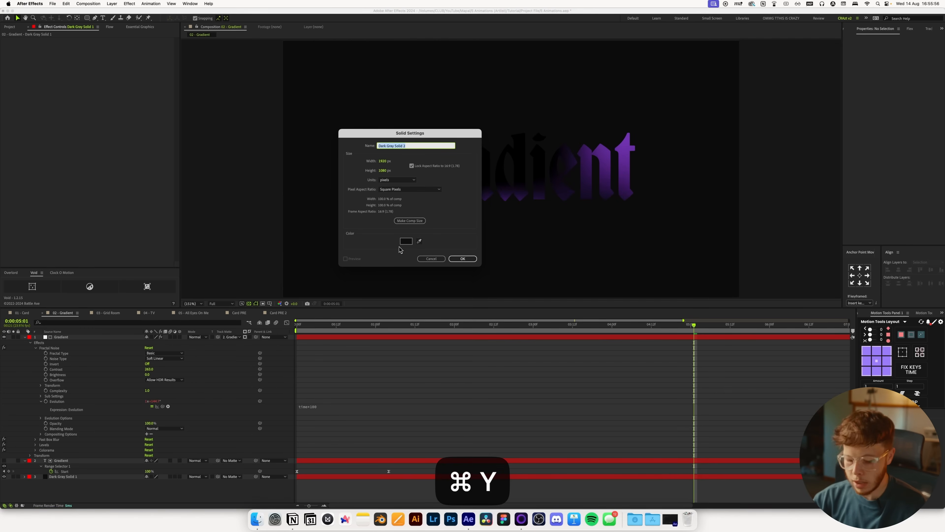
pyautogui.write('Grin')
pyautogui.press('Return')
# - Find the Add Grain effect and apply it to the Grin solid
pyautogui.hotkey('ctrl', 'space')
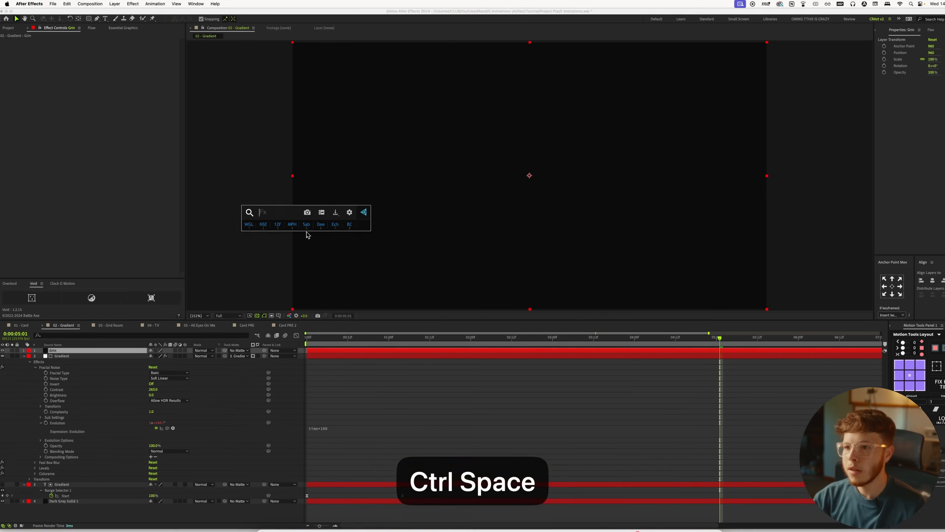
pyautogui.write('d')
pyautogui.press('BackSpace')
pyautogui.write('a')
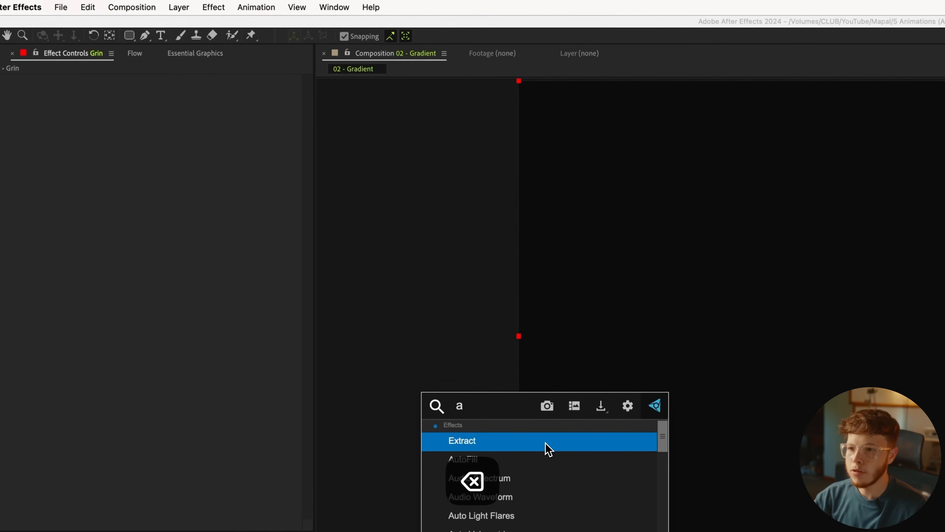
pyautogui.write('dd')
pyautogui.press('Return')
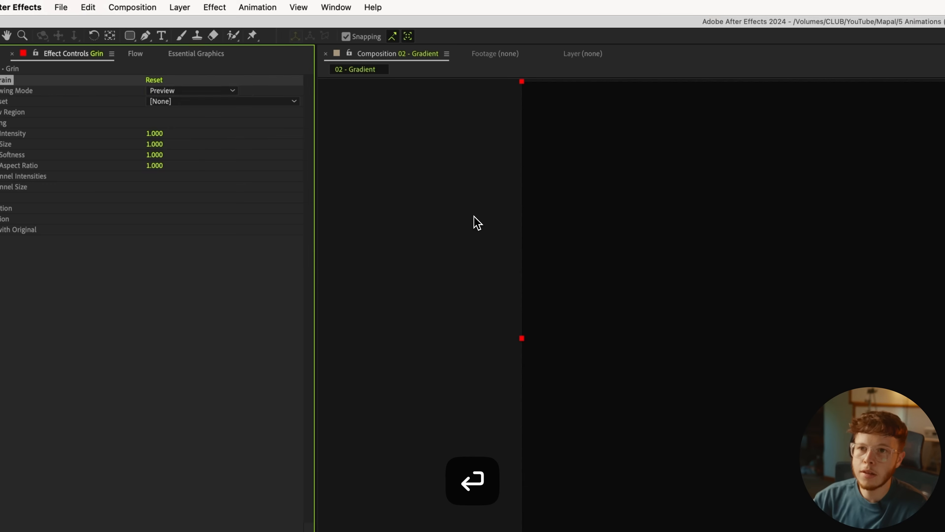
# - Set the Add Grain viewing mode to Final Output, with size and softness both at 1.3
pyautogui.click(175, 91)
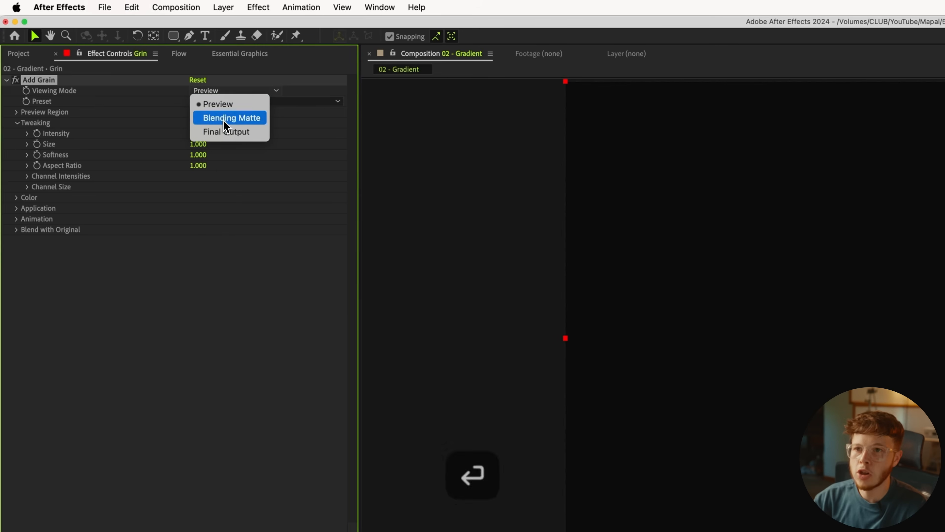
pyautogui.click(181, 132)
pyautogui.click(200, 145)
pyautogui.write('1')
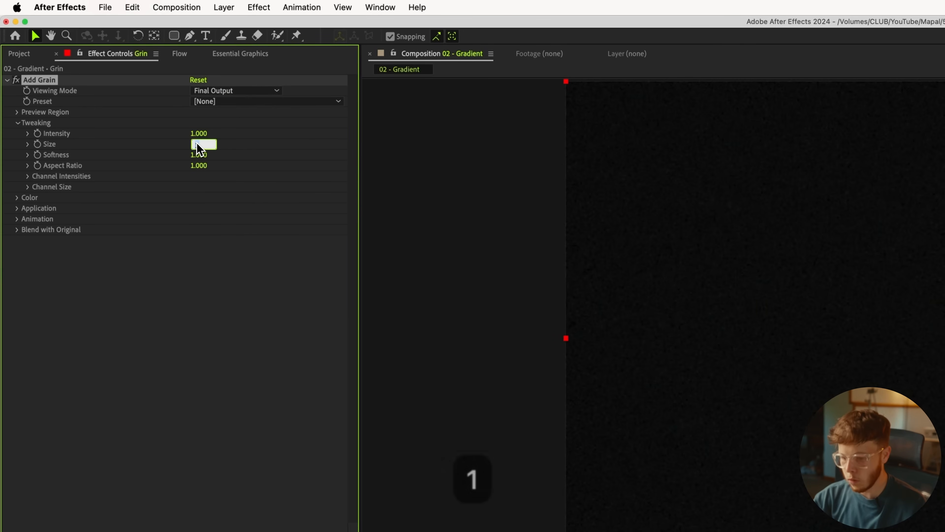
pyautogui.press('Return')
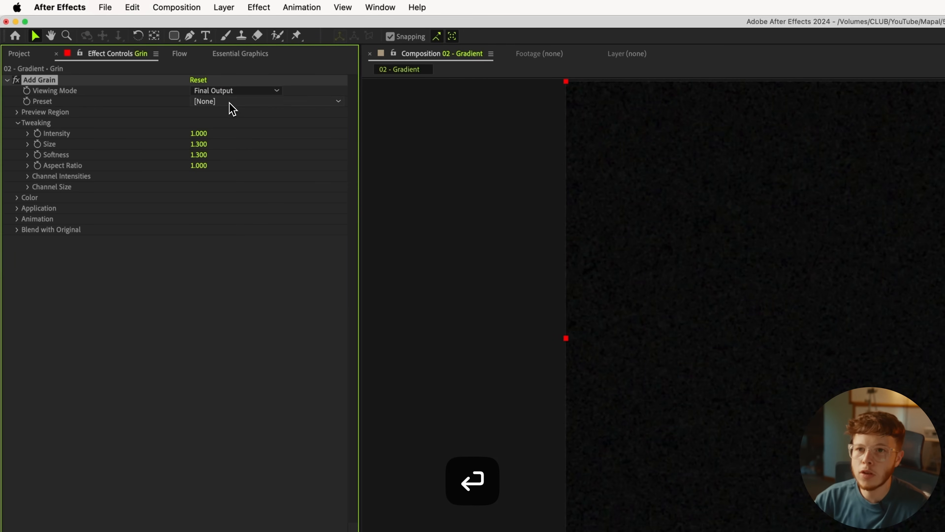
# - Choose the Kodak Vision 800T (5289) grain preset and set the grain's application blending mode to Film
pyautogui.click(229, 102)
pyautogui.click(290, 292)
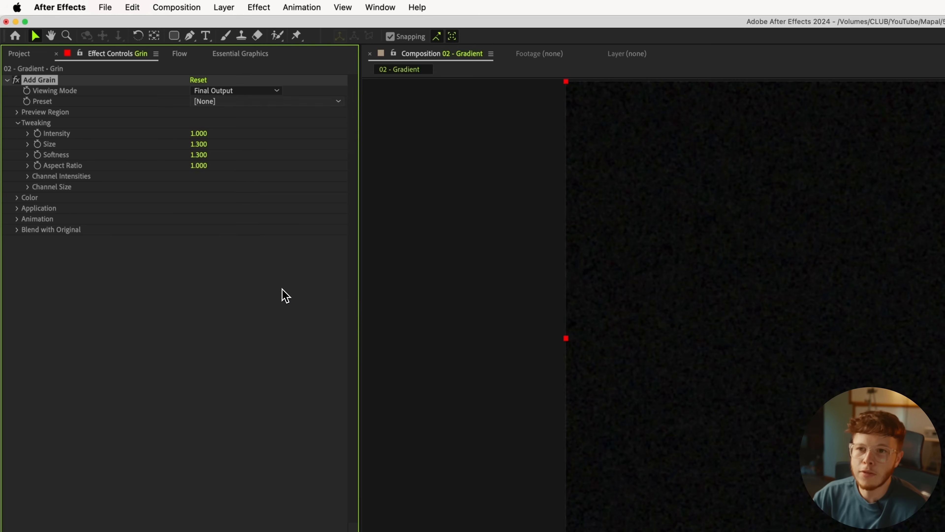
pyautogui.click(18, 220)
pyautogui.click(17, 208)
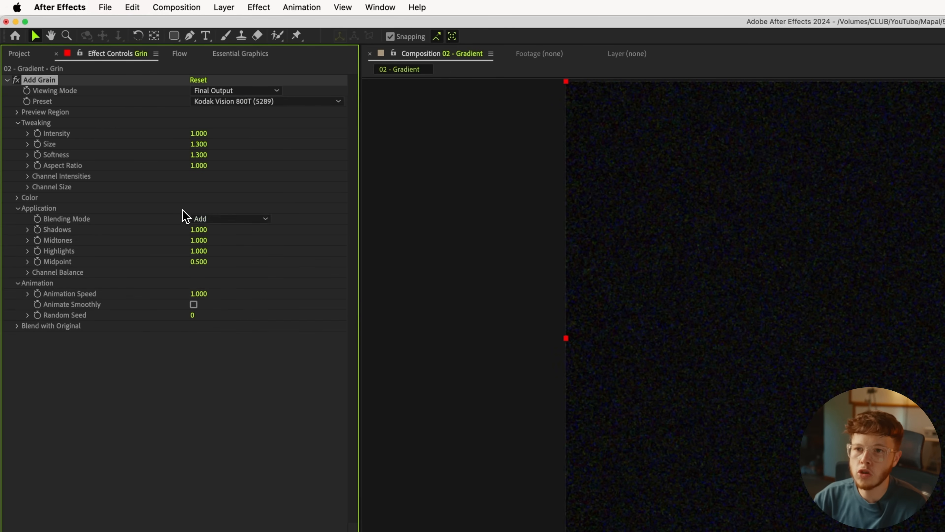
pyautogui.click(211, 218)
pyautogui.click(217, 235)
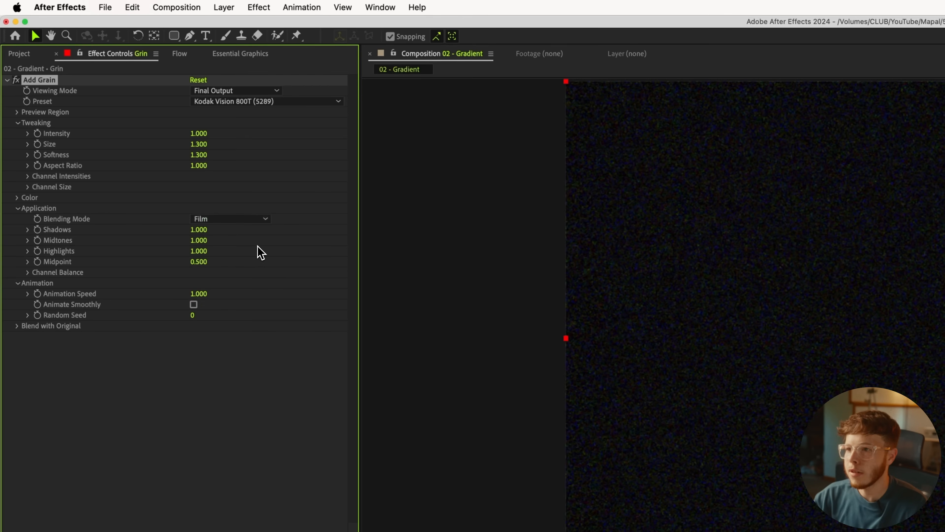
# - Apply the Tint effect to the Grin solid to make its grain black and white
pyautogui.hotkey('ctrl', 'space')
pyautogui.write('tint')
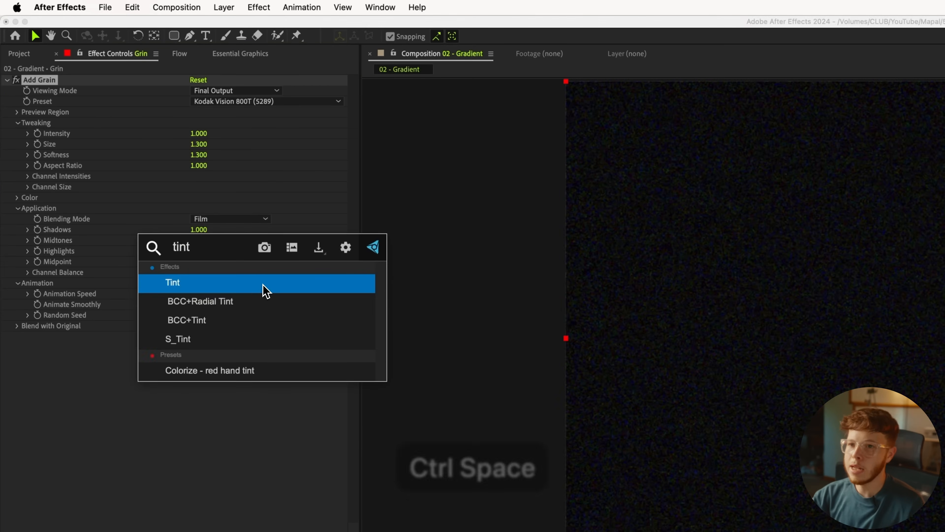
pyautogui.press('Return')
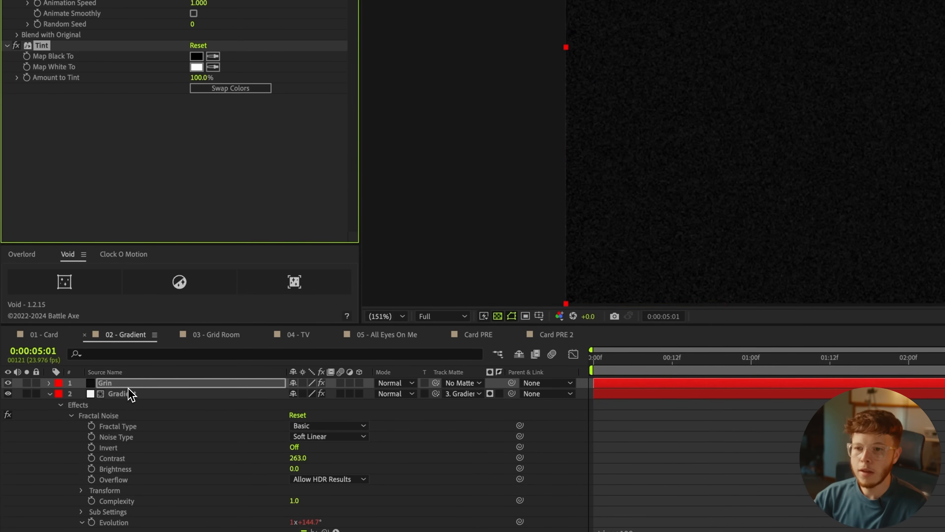
# - Pre-compose the Grin layer as Grain PRE, moving all attributes into the new composition
pyautogui.click(130, 402)
pyautogui.press('super+shift+c')
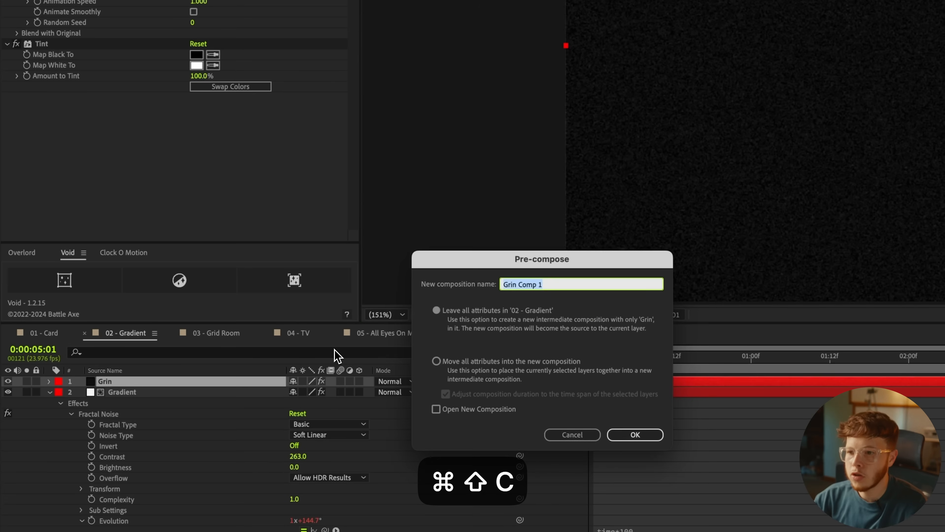
pyautogui.click(451, 359)
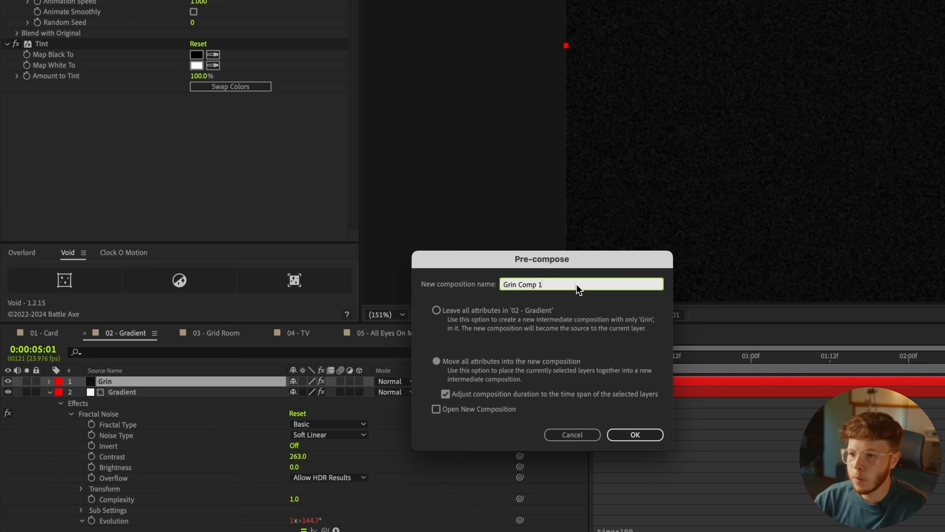
pyautogui.press('BackSpace')
pyautogui.press('BackSpace')
pyautogui.press('BackSpace')
pyautogui.press('BackSpace')
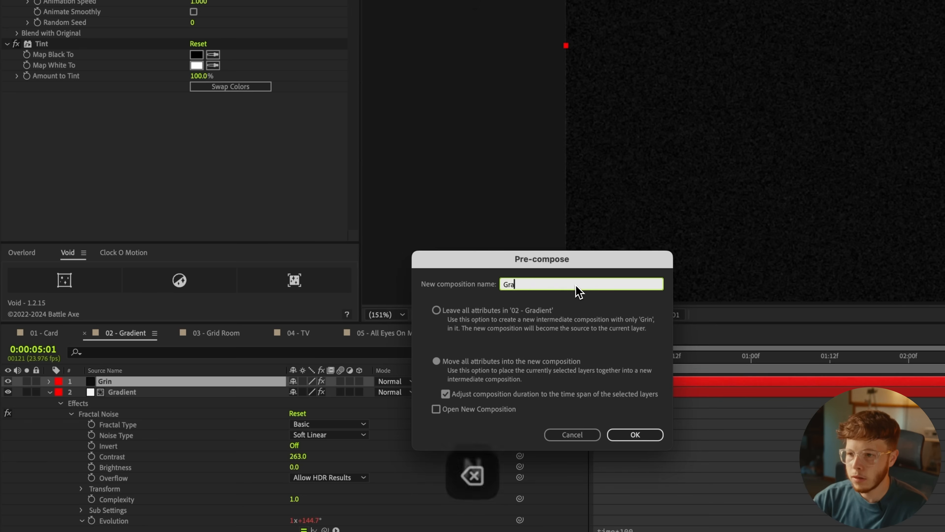
pyautogui.write('in PRE')
pyautogui.press('Return')
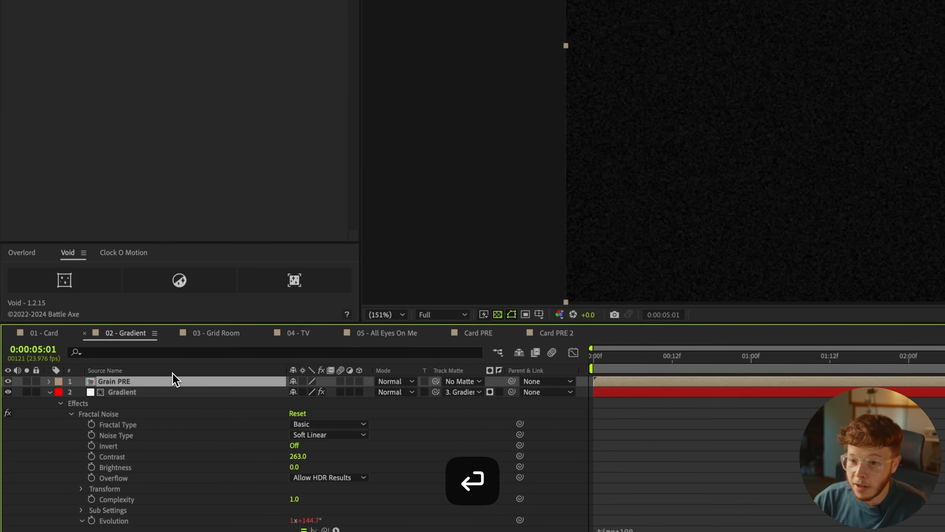
# - Inside the Grain PRE composition, change the Grin solid's colour to mid grey 808080
pyautogui.doubleClick(157, 383)
pyautogui.click(157, 383)
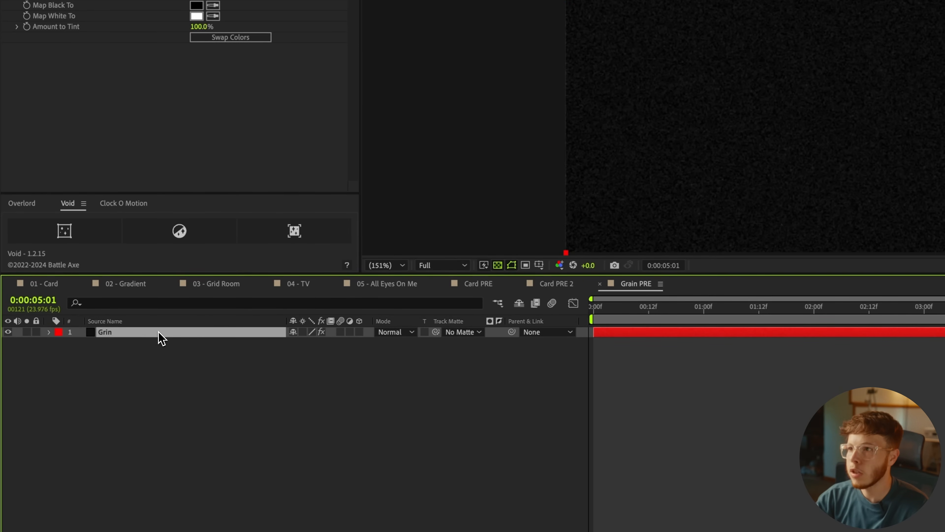
pyautogui.press('super+shift+y')
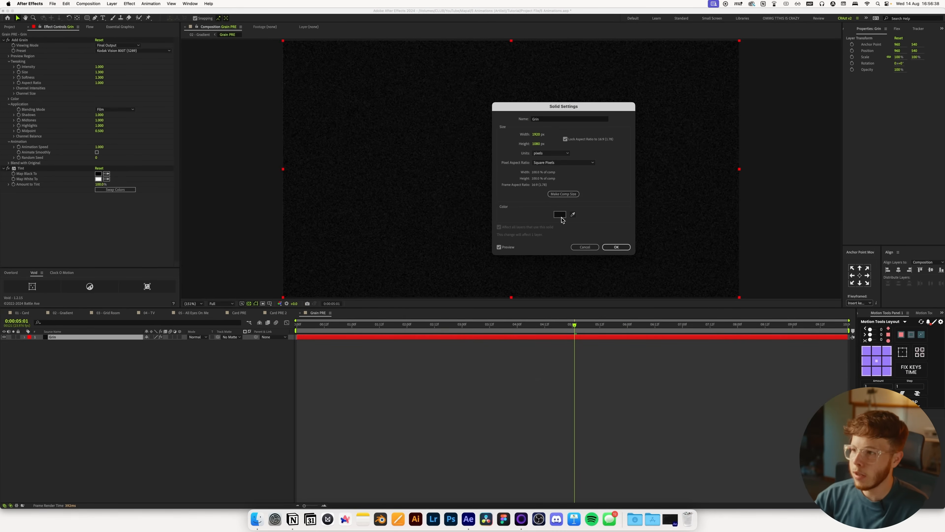
pyautogui.click(560, 215)
pyautogui.write('808080')
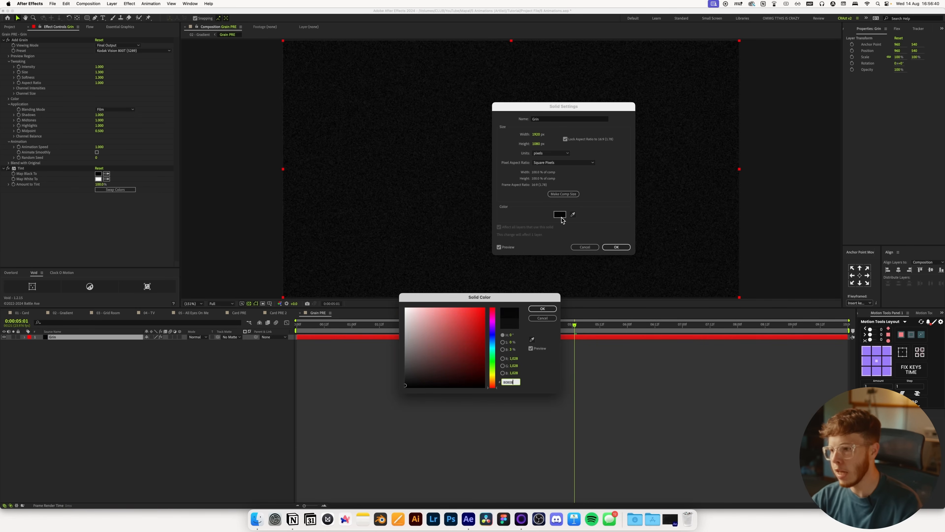
pyautogui.press('Return')
pyautogui.press('Return')
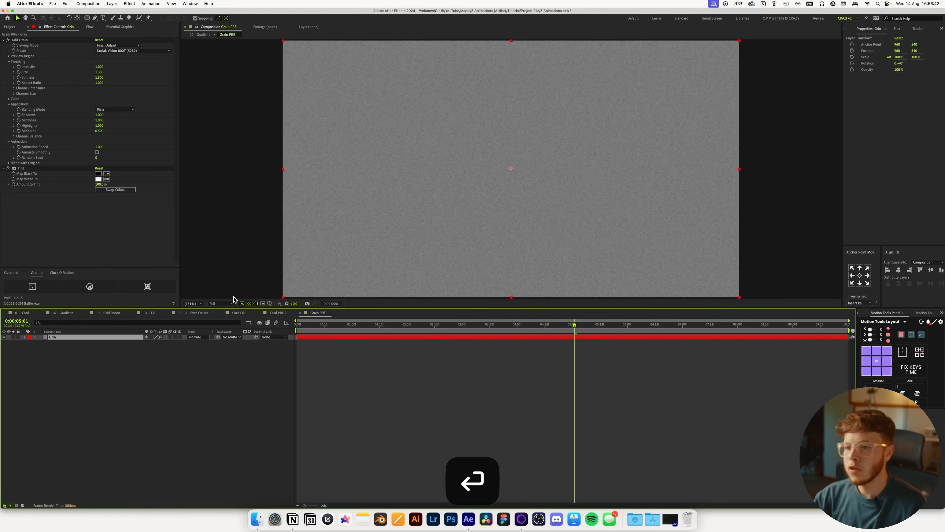
# - Return to the 02 - Gradient composition and set the Grain PRE layer's blending mode to Overlay
pyautogui.click(58, 312)
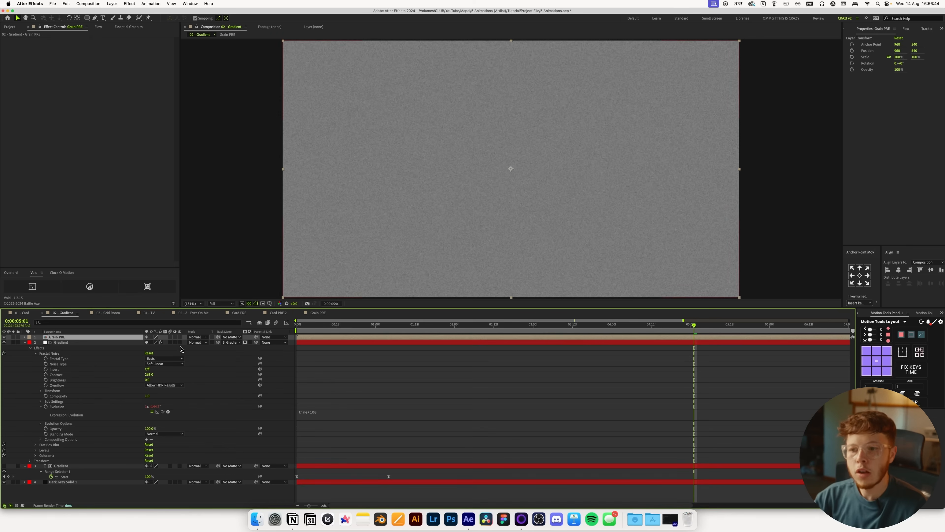
pyautogui.click(201, 337)
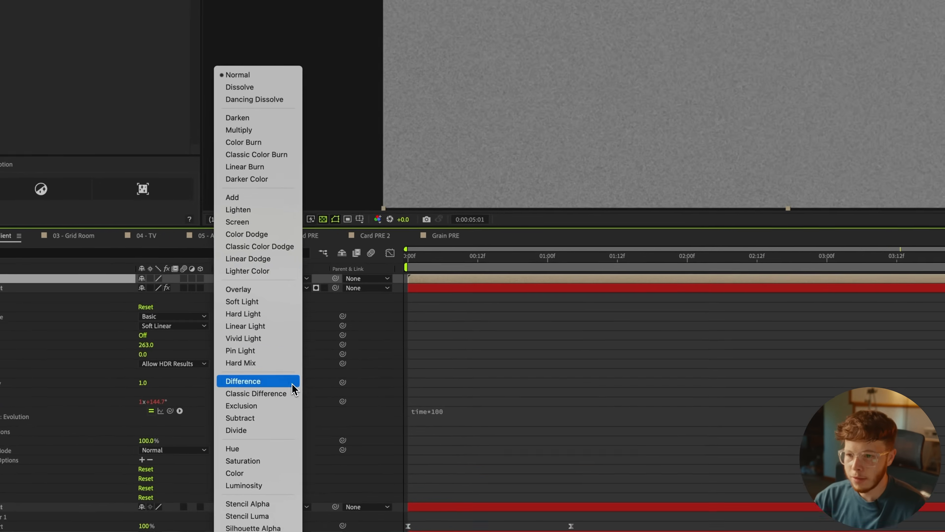
pyautogui.click(249, 274)
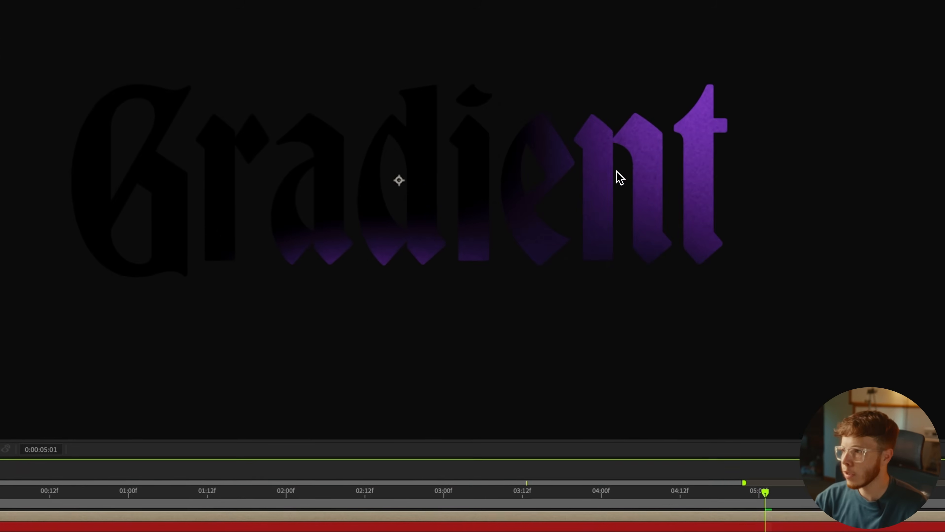
# - Preview the grain over the gradient text from about 1 second and empty the disk cache
pyautogui.press('space')
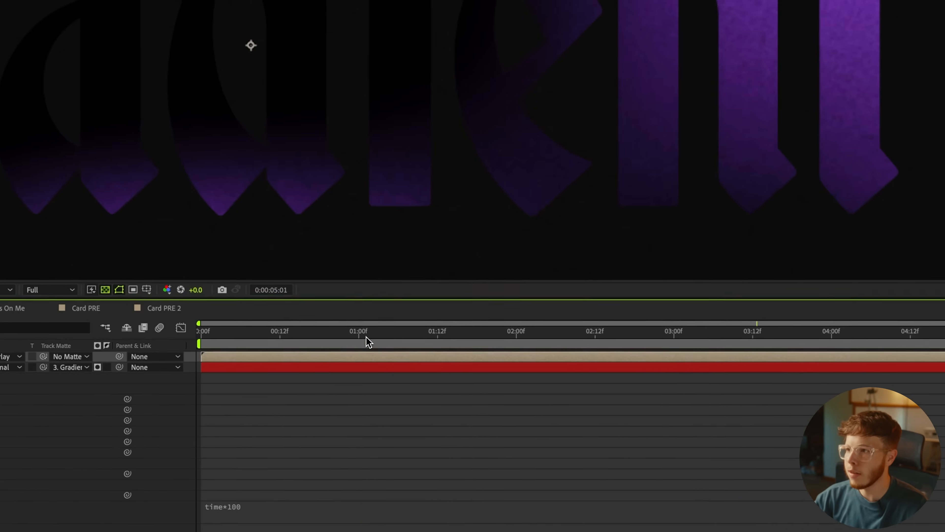
pyautogui.click(693, 161)
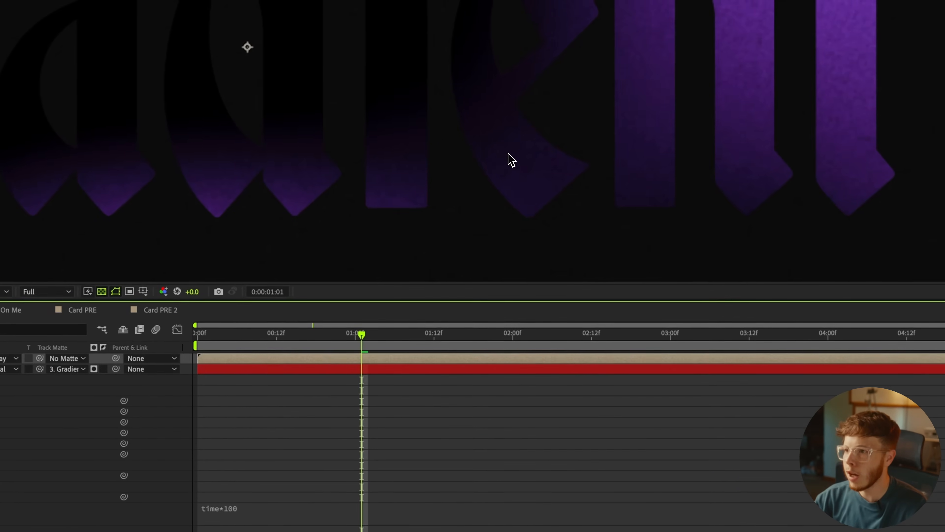
pyautogui.press('space')
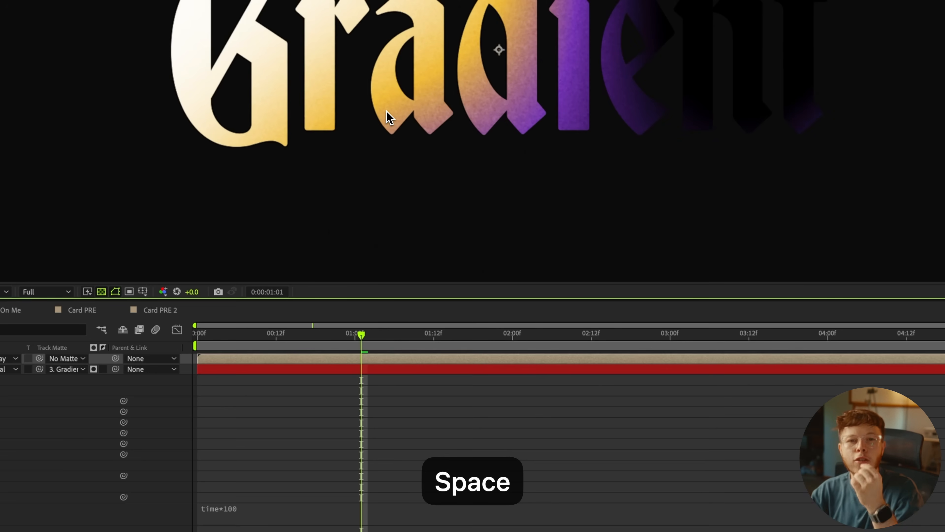
pyautogui.press('Return')
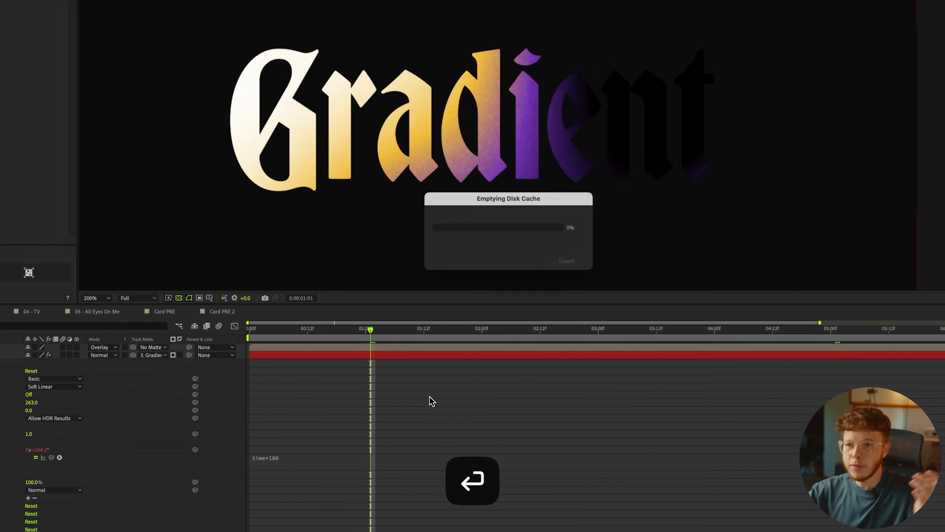
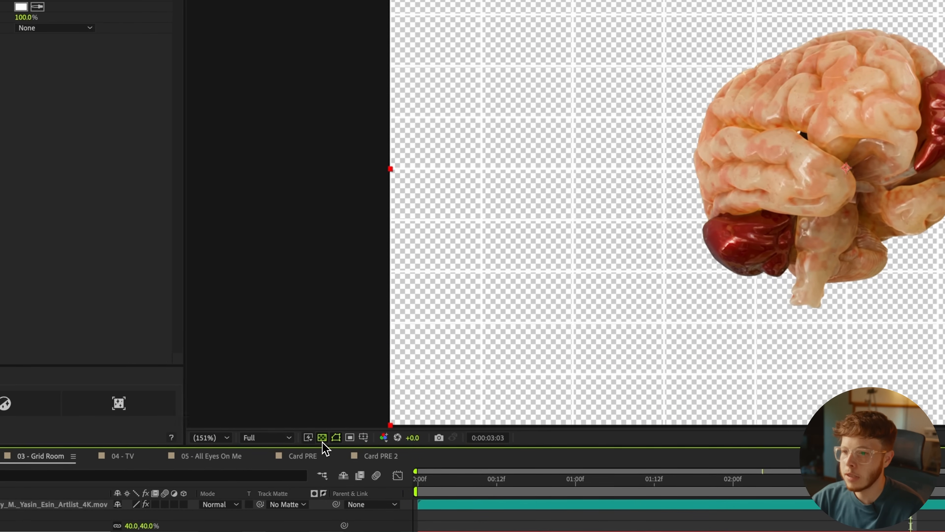
# - Hide the transparency grid in 03 - Grid Room and size the Grid effect by Width Slider at 106
pyautogui.click(251, 427)
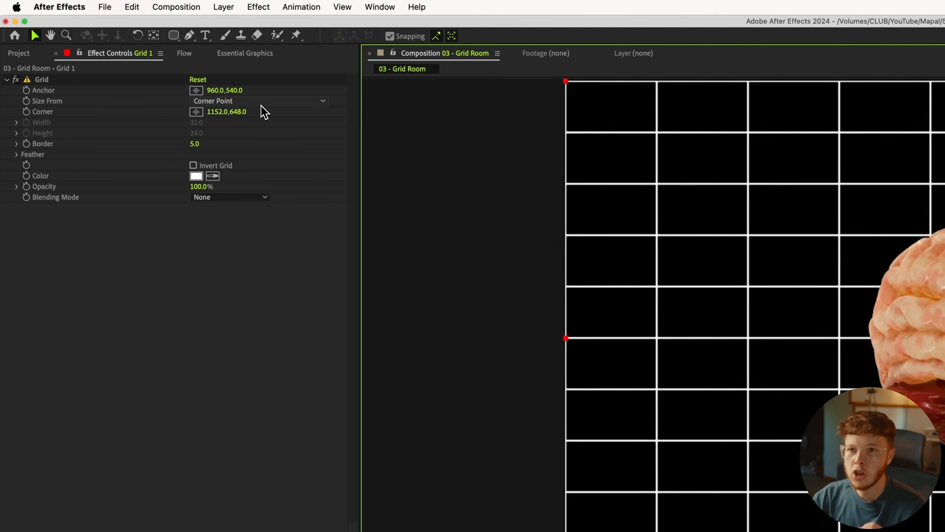
pyautogui.click(262, 103)
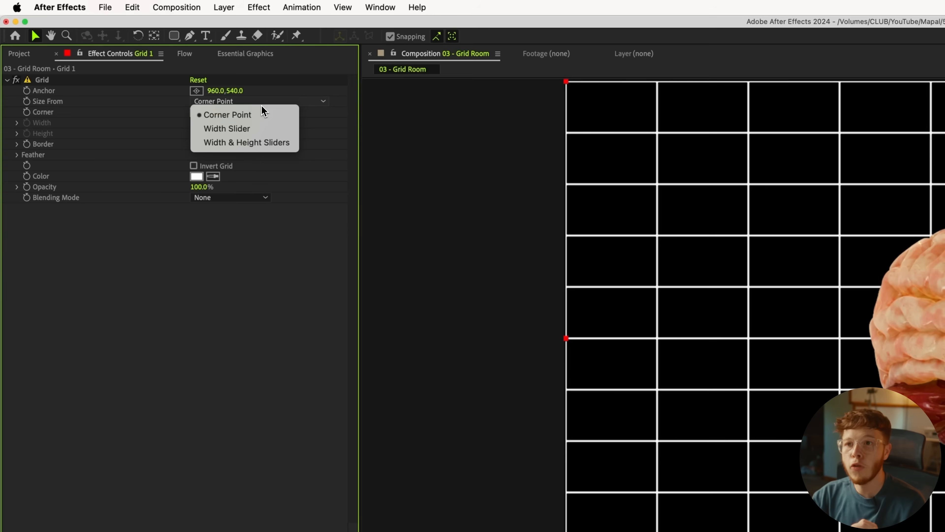
pyautogui.click(237, 127)
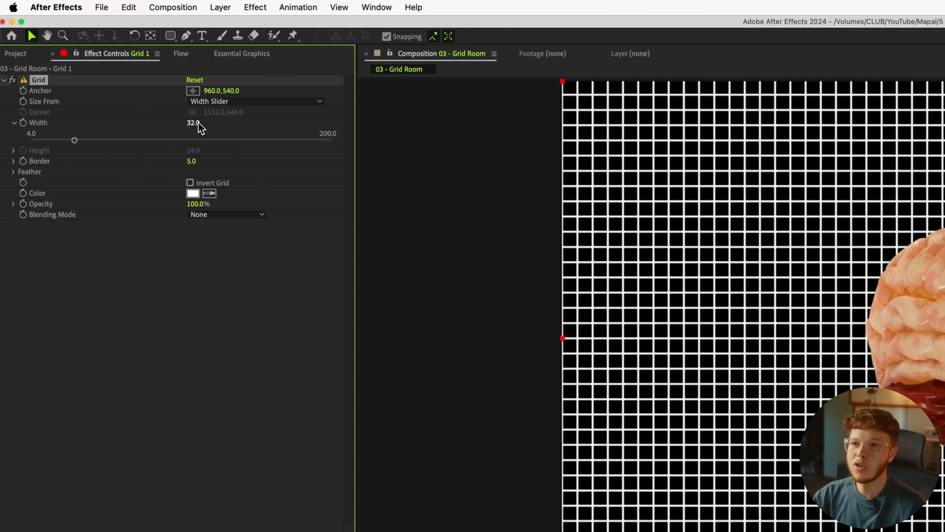
pyautogui.moveTo(200, 124); pyautogui.dragTo(255, 133)
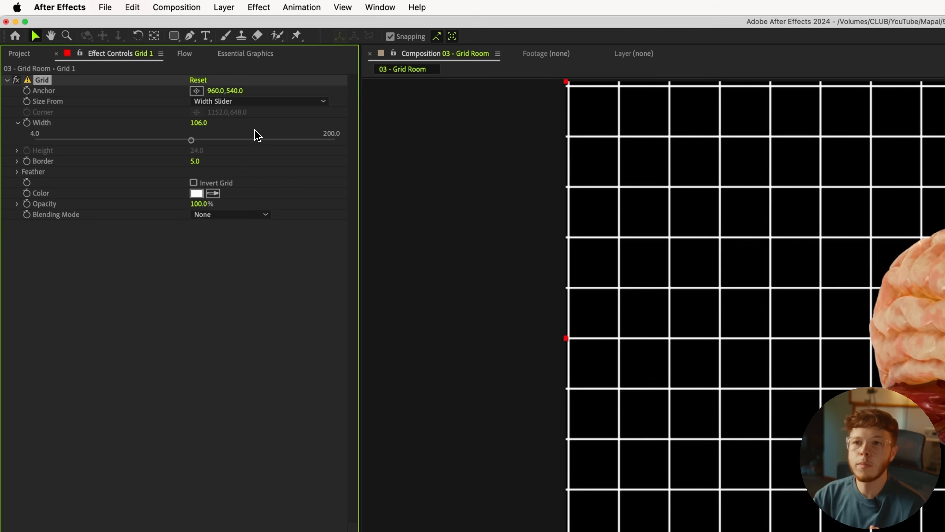
# - Set the Grid effect's border to 3 and its width to 82
pyautogui.click(276, 106)
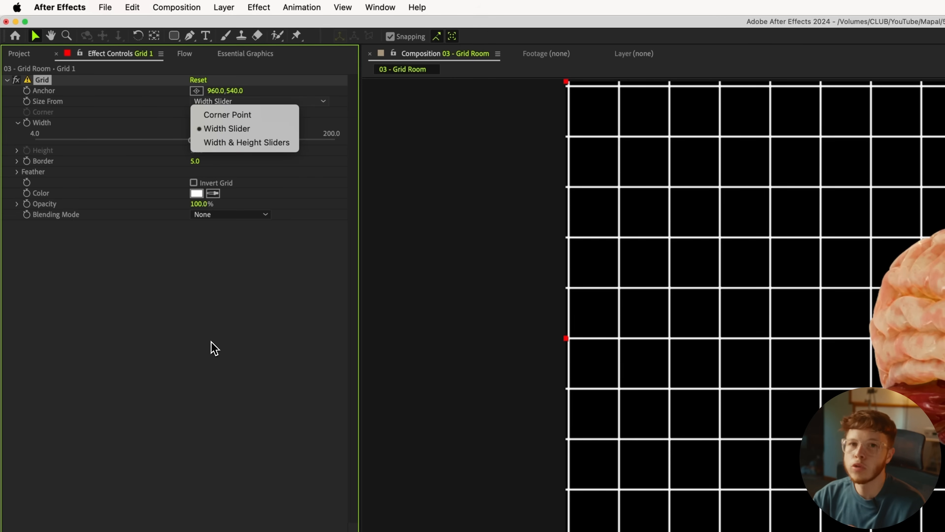
pyautogui.click(229, 363)
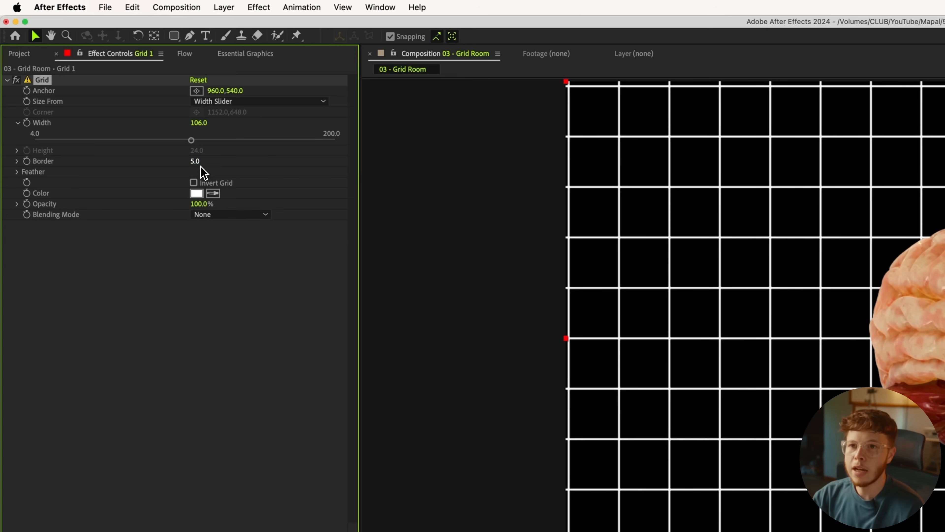
pyautogui.press('Return')
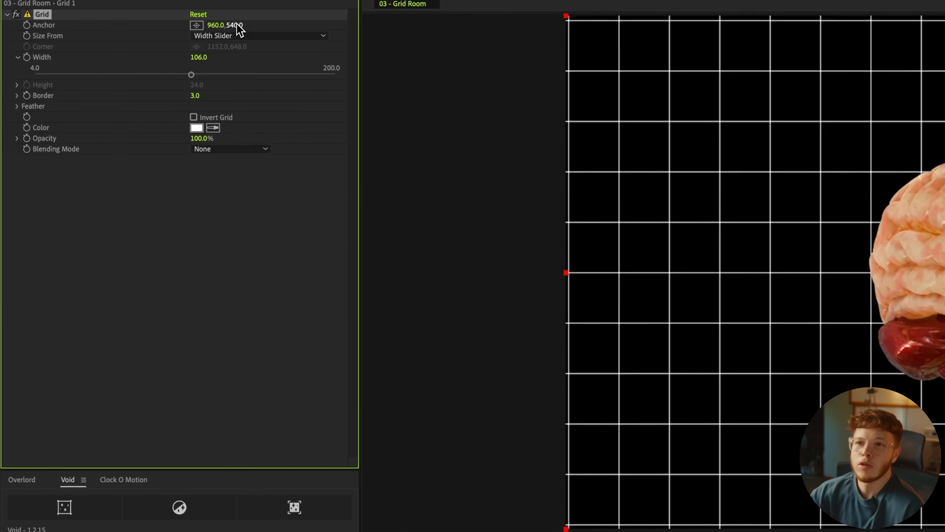
pyautogui.moveTo(188, 122); pyautogui.dragTo(185, 126)
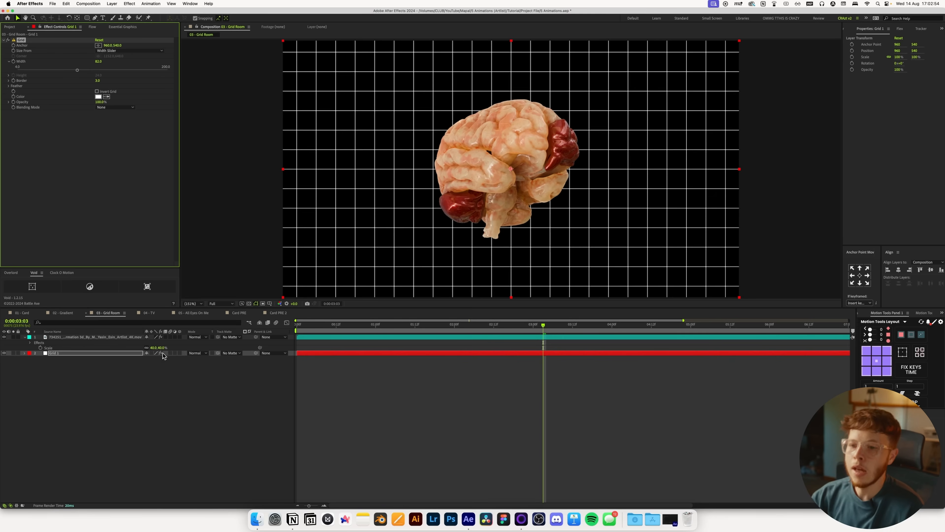
# - Make the Grid 1 layer 3D and keep the composition's renderer on Classic 3D
pyautogui.click(180, 354)
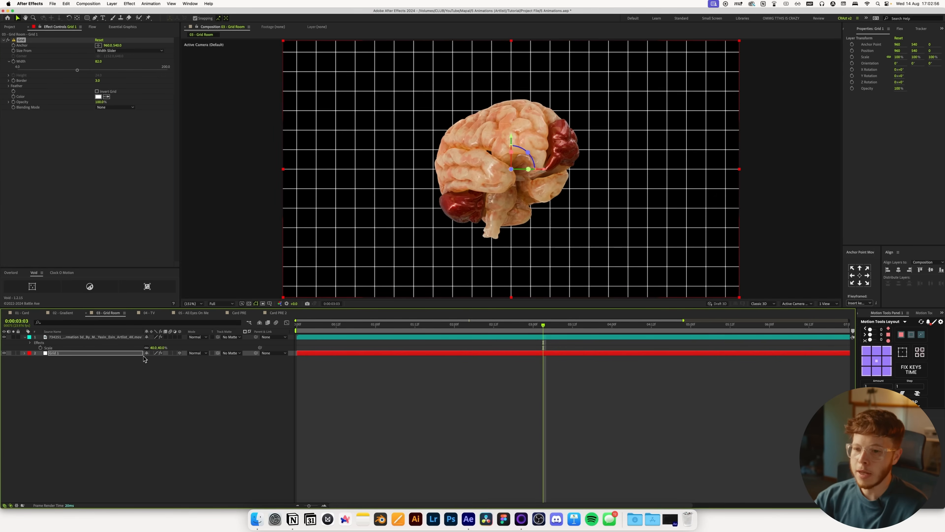
pyautogui.click(761, 304)
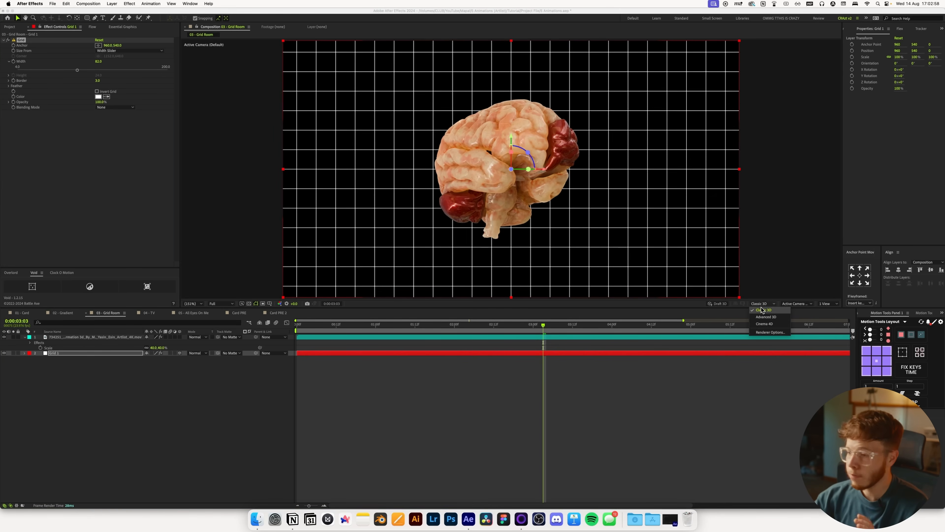
pyautogui.click(763, 309)
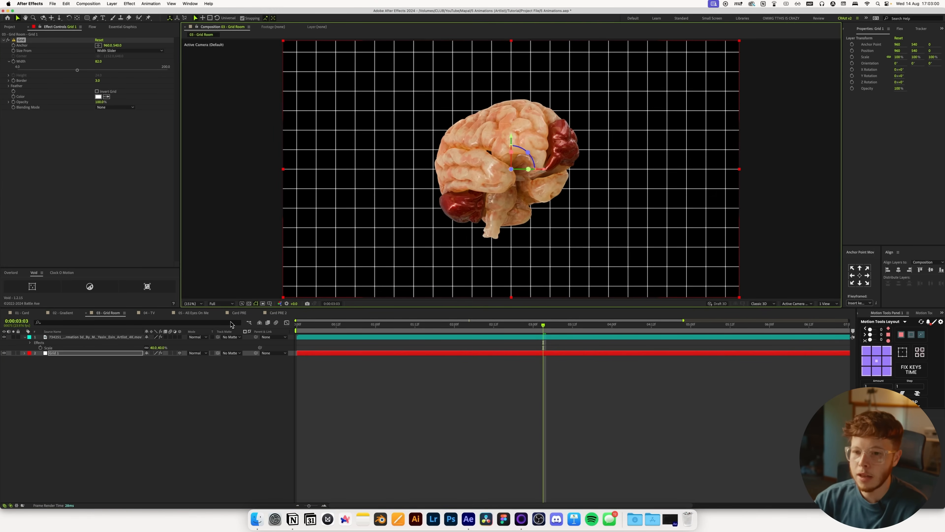
# - Push the Grid 1 layer back in depth to a Z position of 1593
pyautogui.click(78, 354)
pyautogui.press('p')
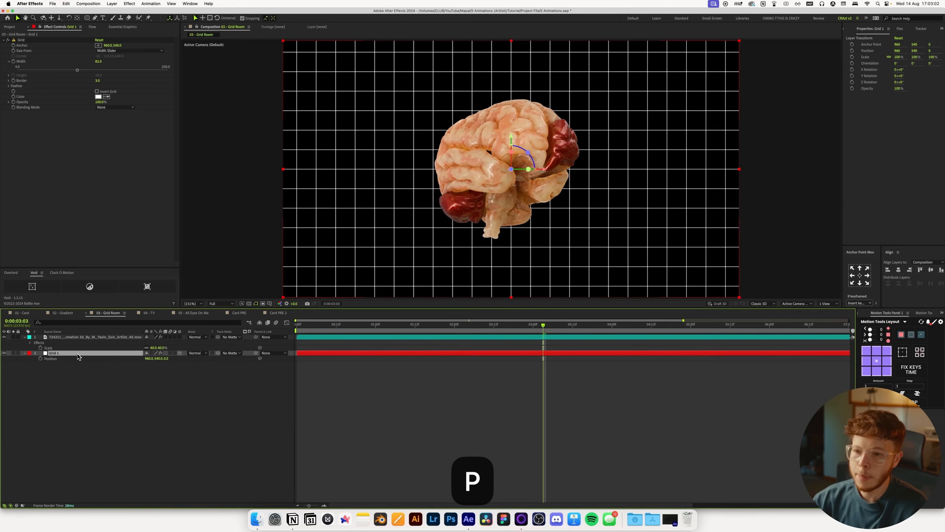
pyautogui.moveTo(166, 359); pyautogui.dragTo(608, 309)
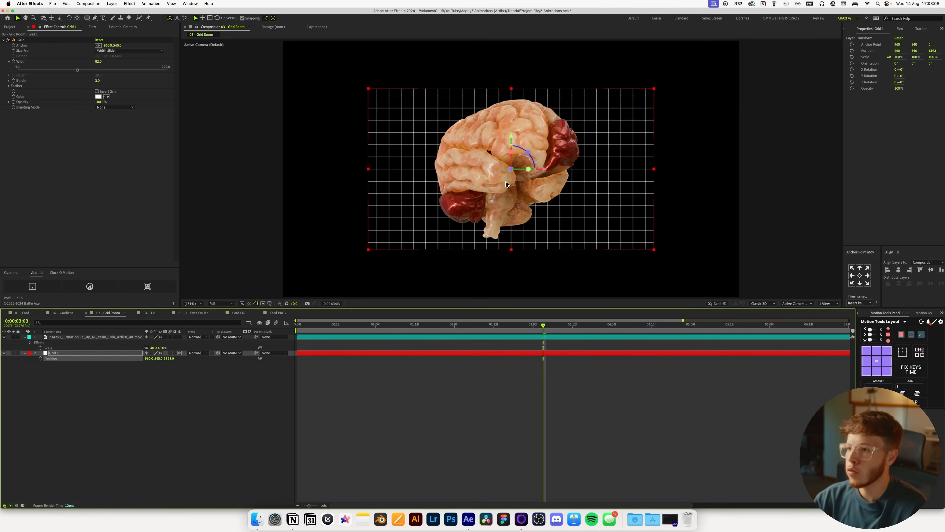
# - Scale the brain footage down to 35% and duplicate the Grid 1 layer
pyautogui.click(111, 337)
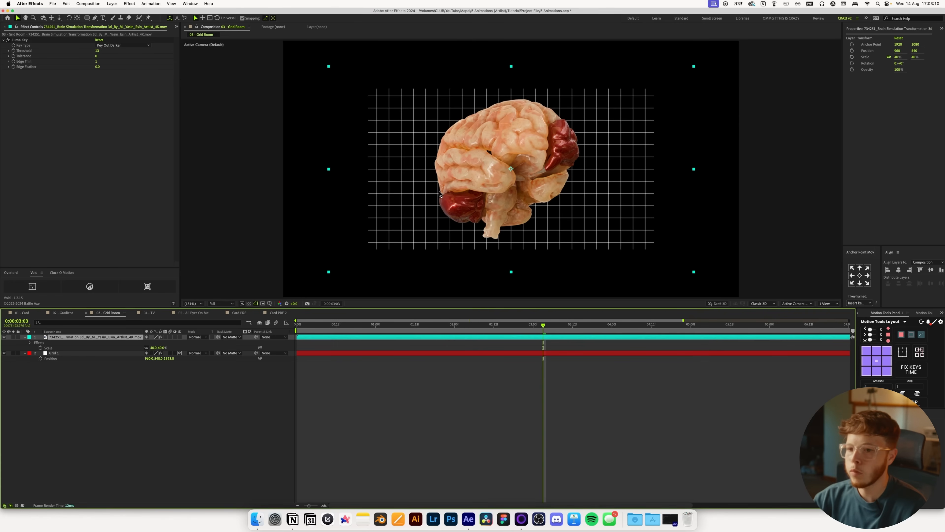
pyautogui.moveTo(154, 352); pyautogui.dragTo(149, 352)
pyautogui.click(66, 354)
pyautogui.press('super+d')
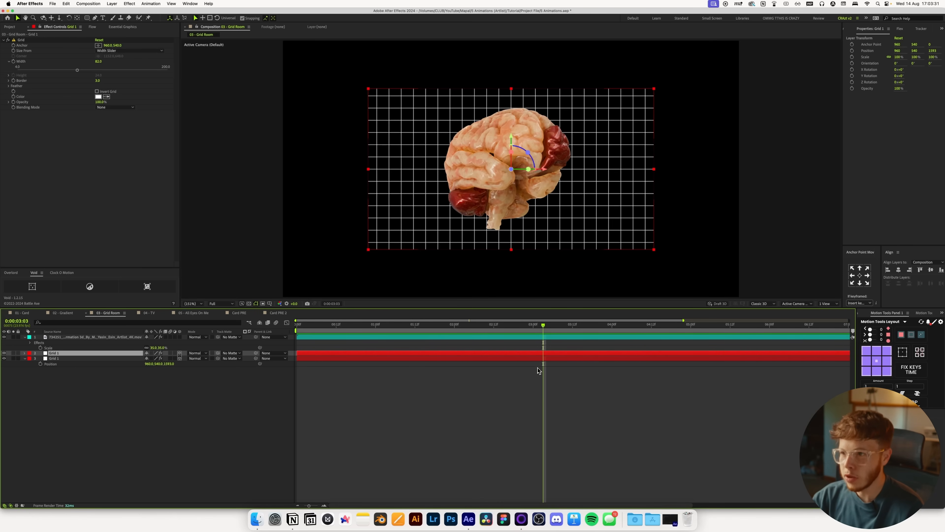
pyautogui.press('y')
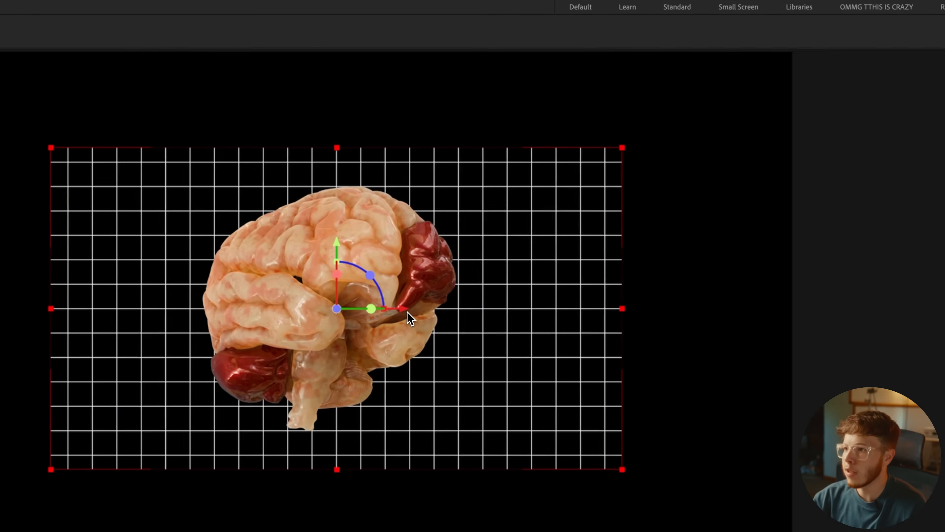
pyautogui.moveTo(407, 313); pyautogui.dragTo(756, 330)
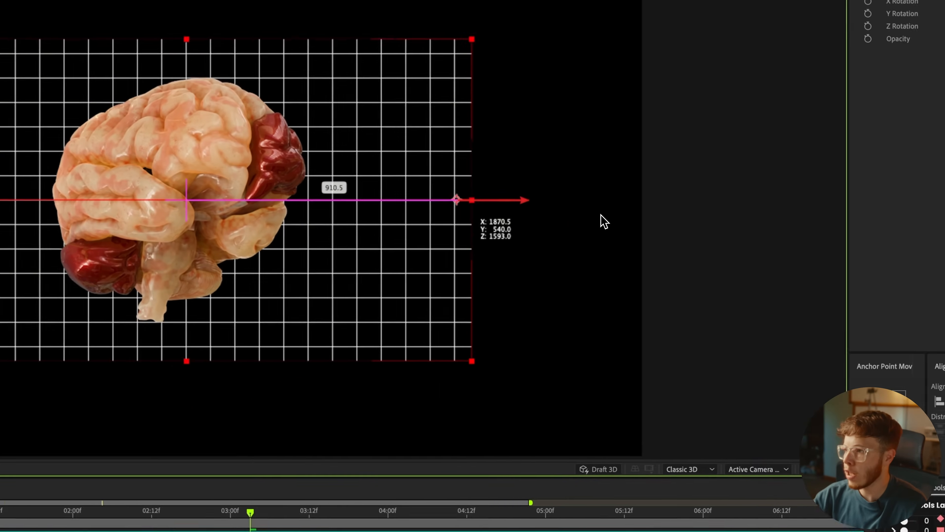
pyautogui.press('super+z')
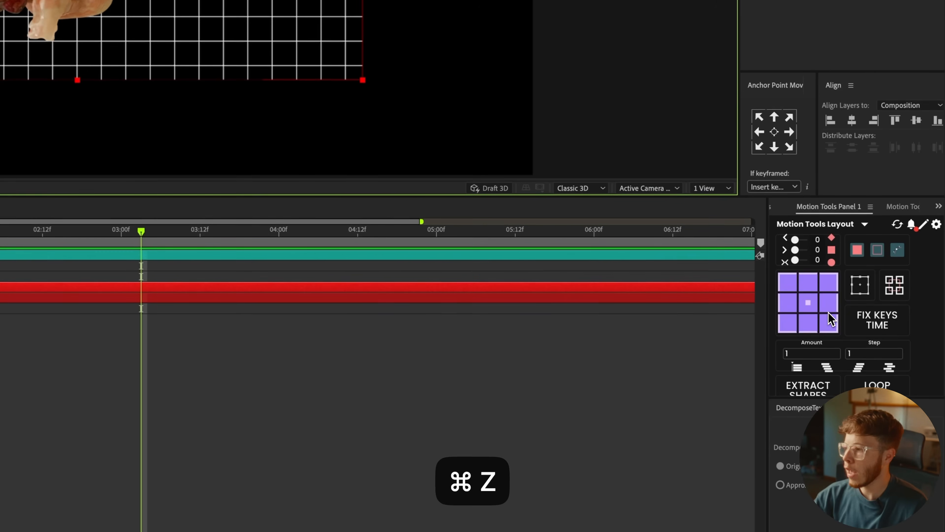
# - Anchor the duplicated grid at the middle of its right edge and set its Y Rotation to -90° to form the right wall
pyautogui.click(829, 308)
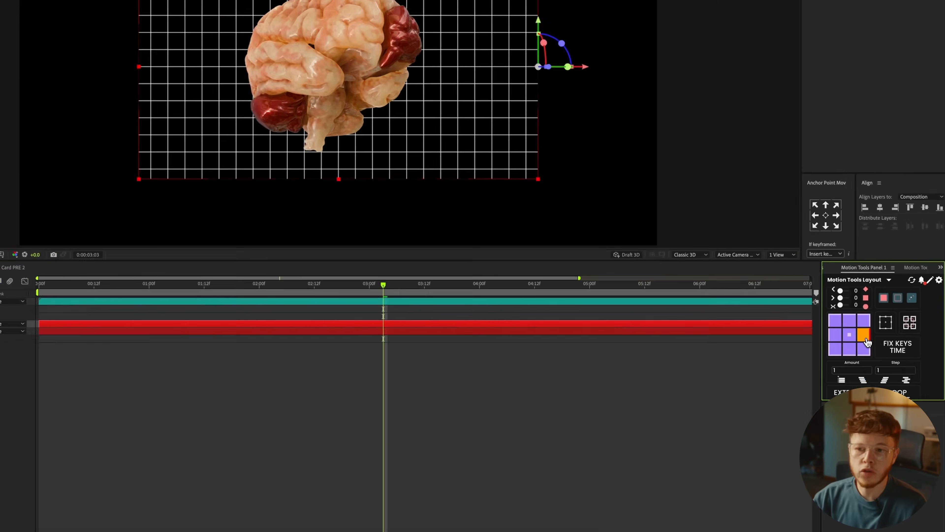
pyautogui.press('v')
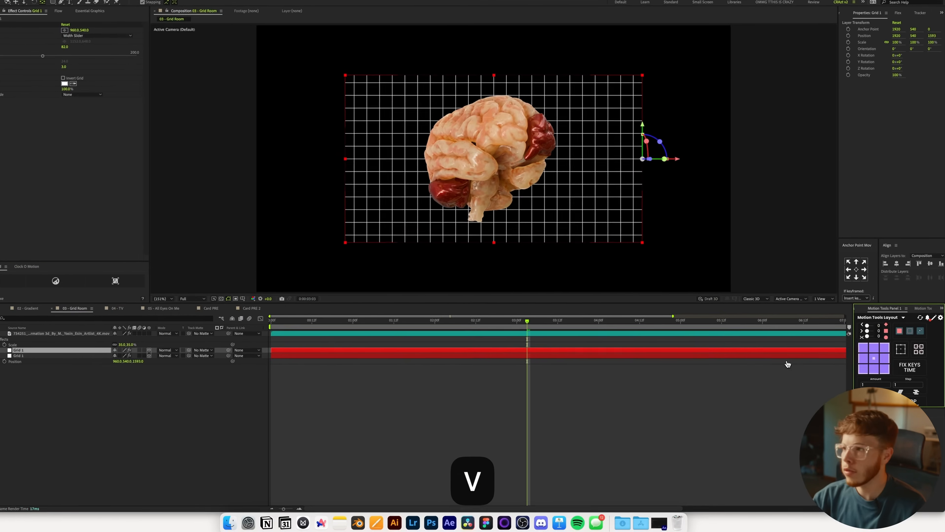
pyautogui.press('r')
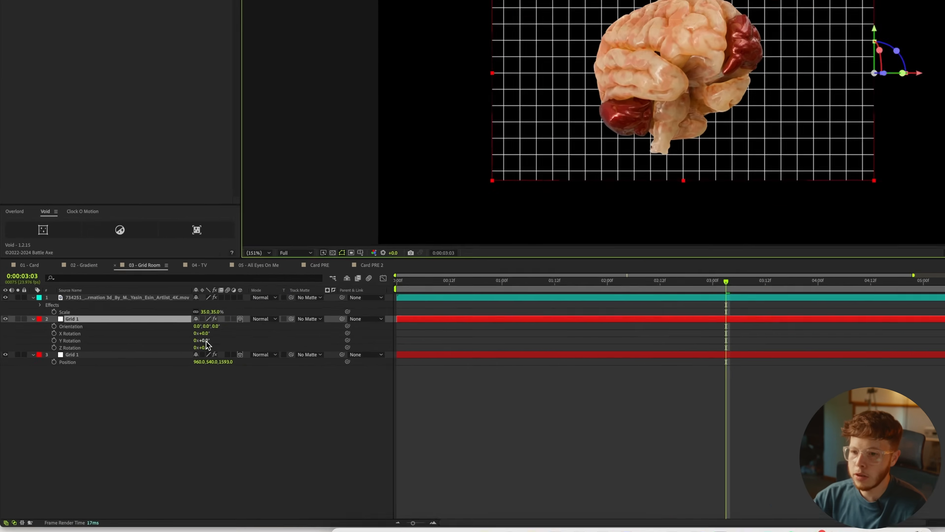
pyautogui.moveTo(153, 370); pyautogui.dragTo(125, 369)
pyautogui.moveTo(252, 283); pyautogui.dragTo(248, 284)
pyautogui.write('-90')
pyautogui.press('Return')
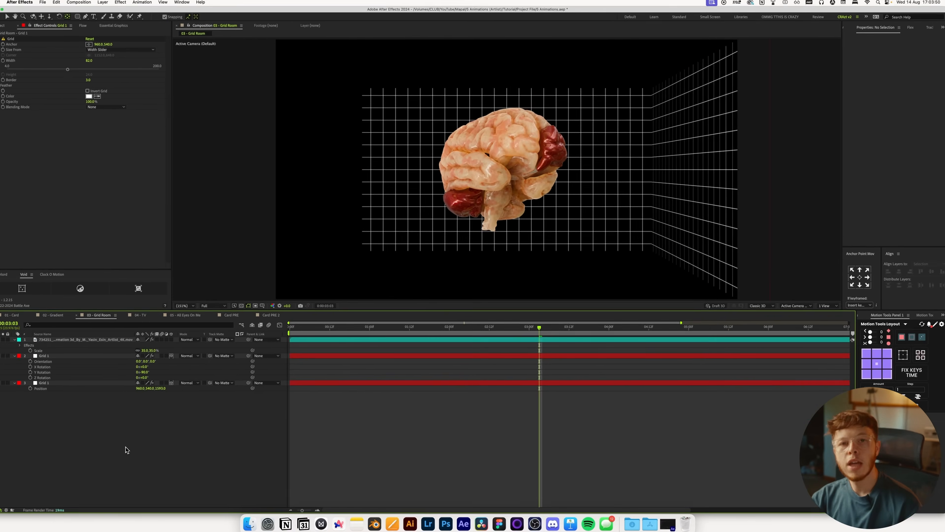
# - Add a two-node camera named Camera 1 with the 15mm preset to the composition
pyautogui.rightClick(133, 444)
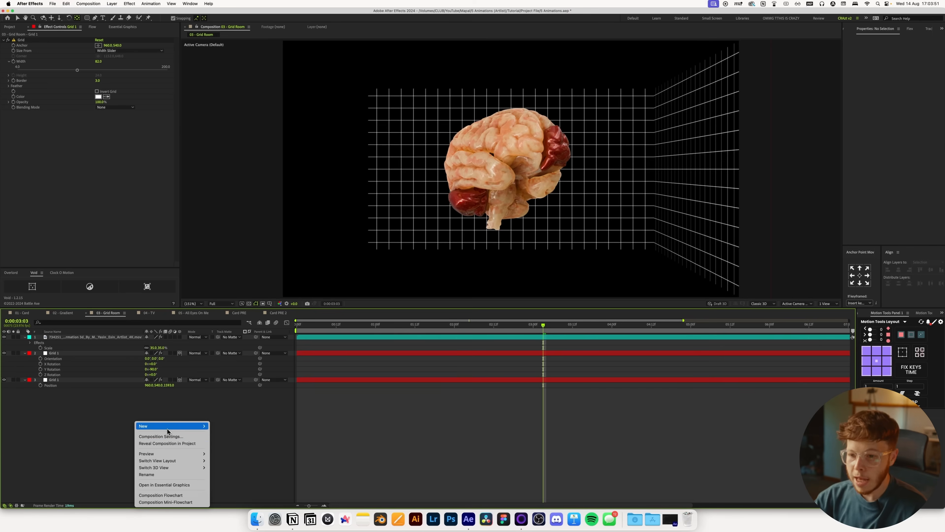
pyautogui.moveTo(172, 426)
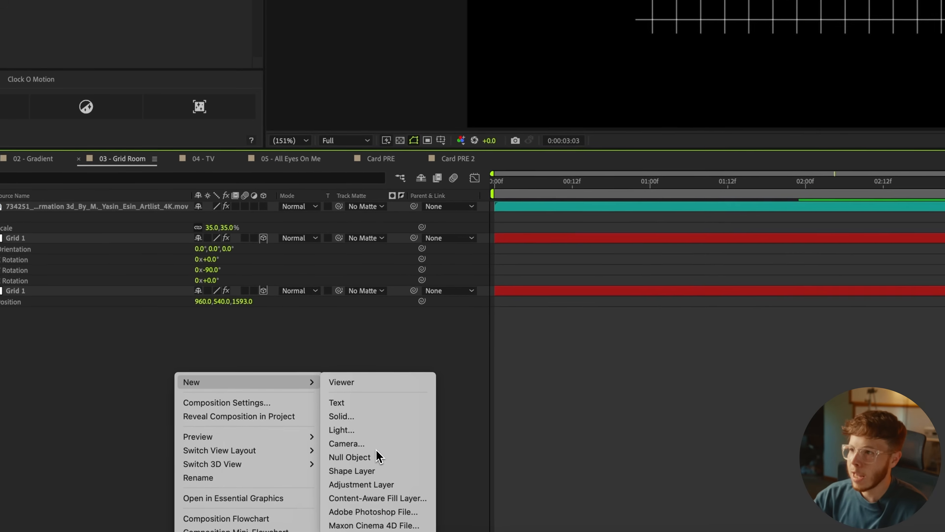
pyautogui.click(237, 458)
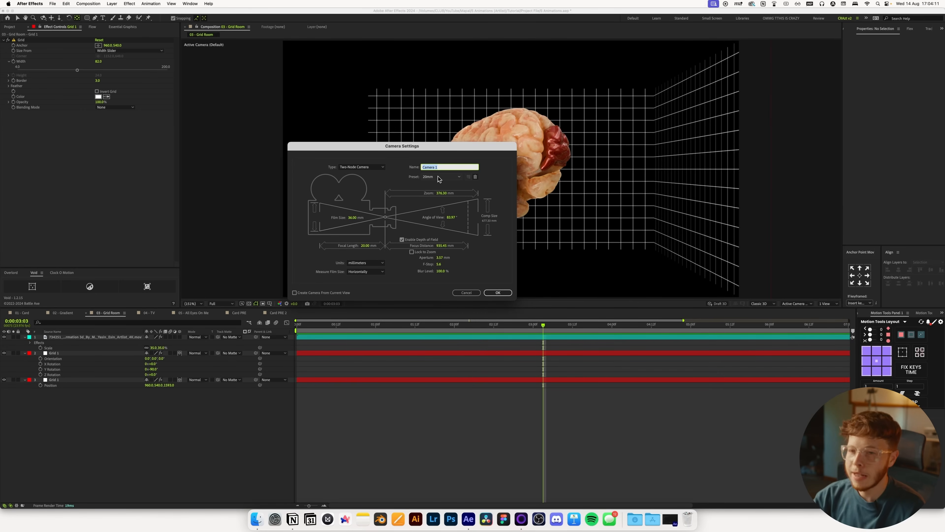
pyautogui.click(439, 178)
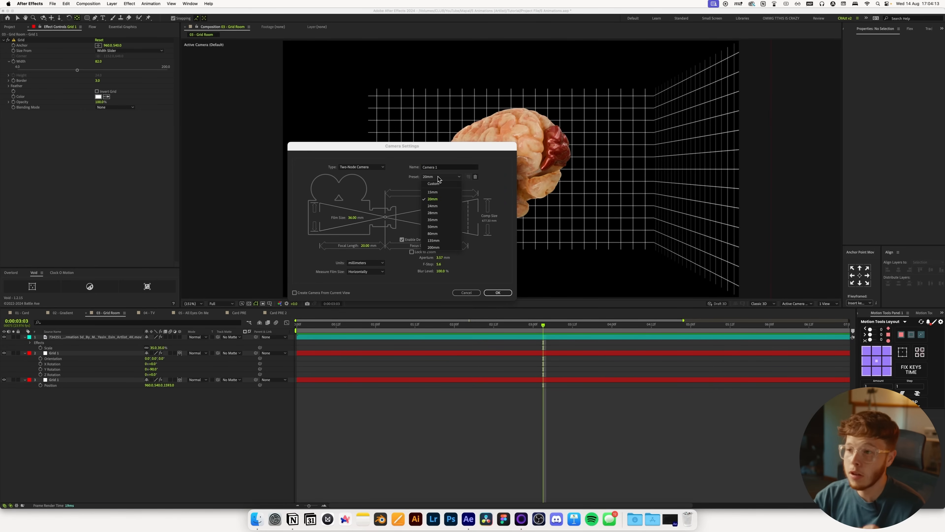
pyautogui.click(439, 178)
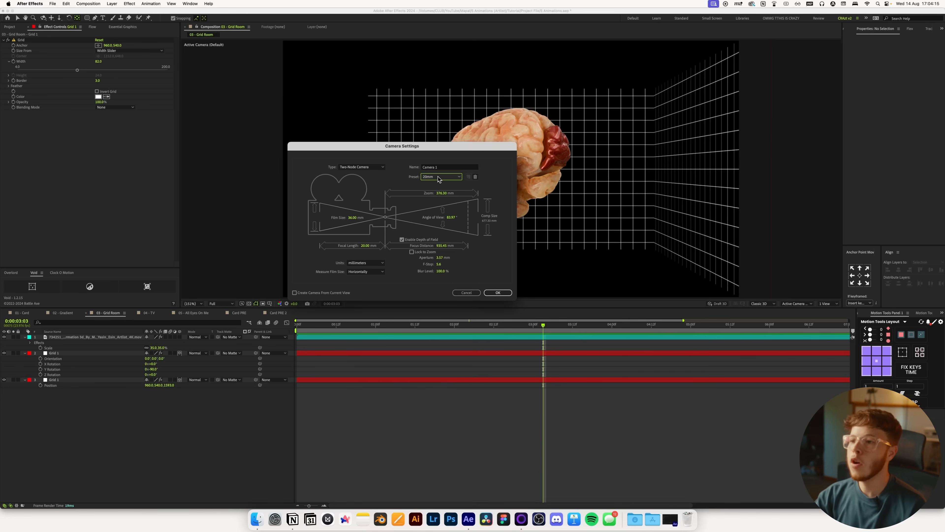
pyautogui.click(438, 176)
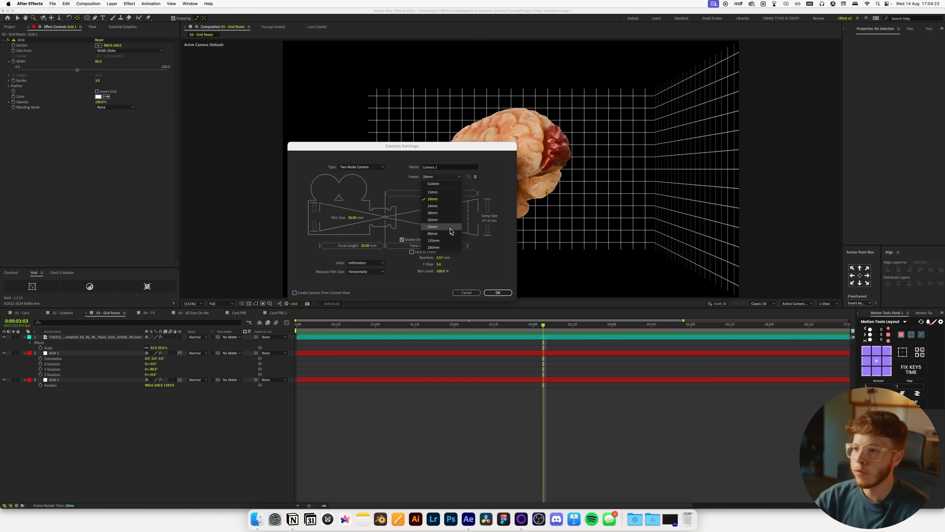
pyautogui.click(445, 193)
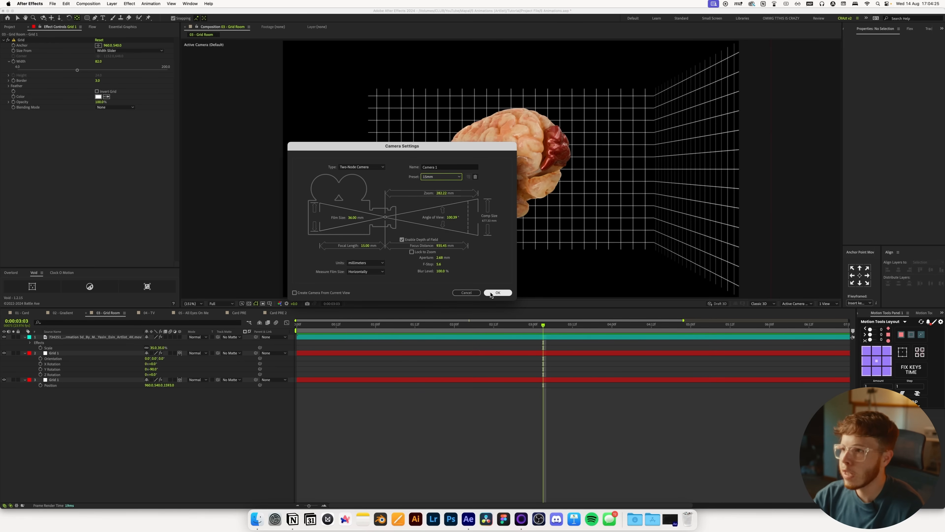
pyautogui.click(491, 293)
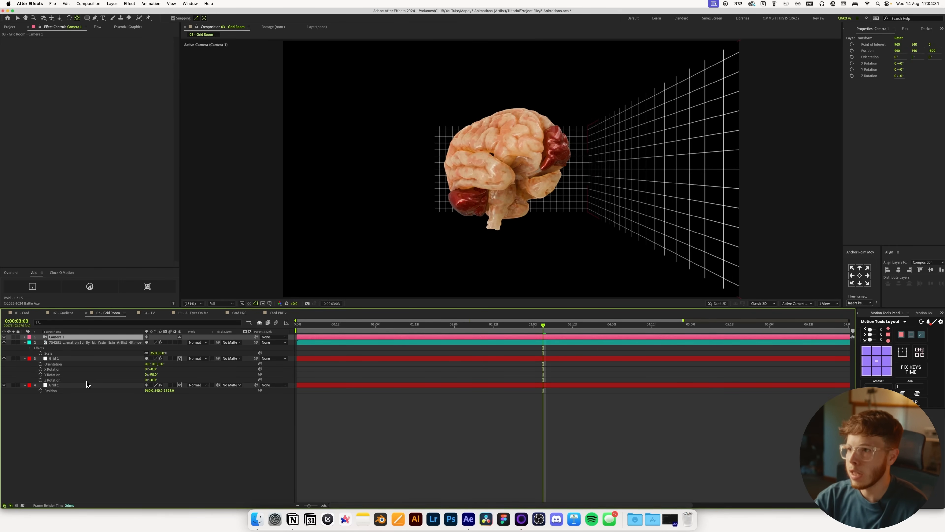
# - Try the 50mm preset on Camera 1 and undo the change
pyautogui.press('super+shift+y')
pyautogui.click(456, 177)
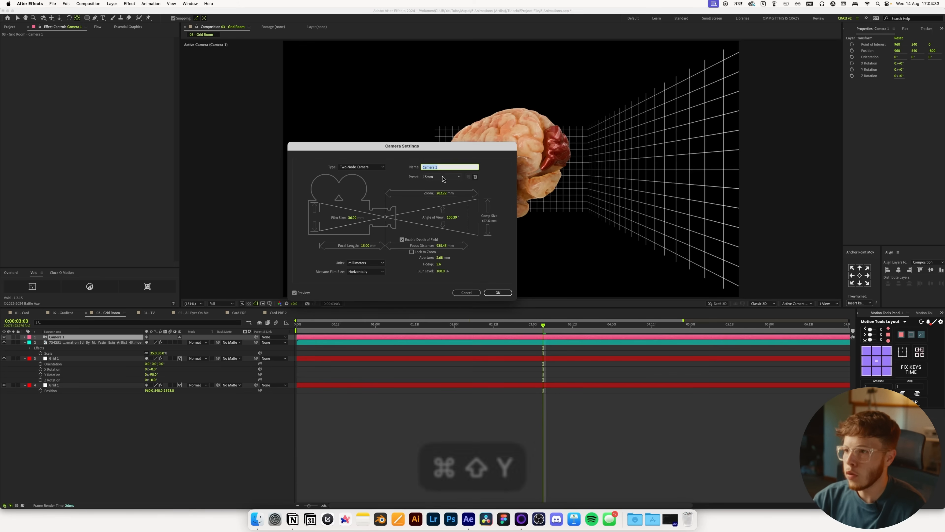
pyautogui.click(441, 227)
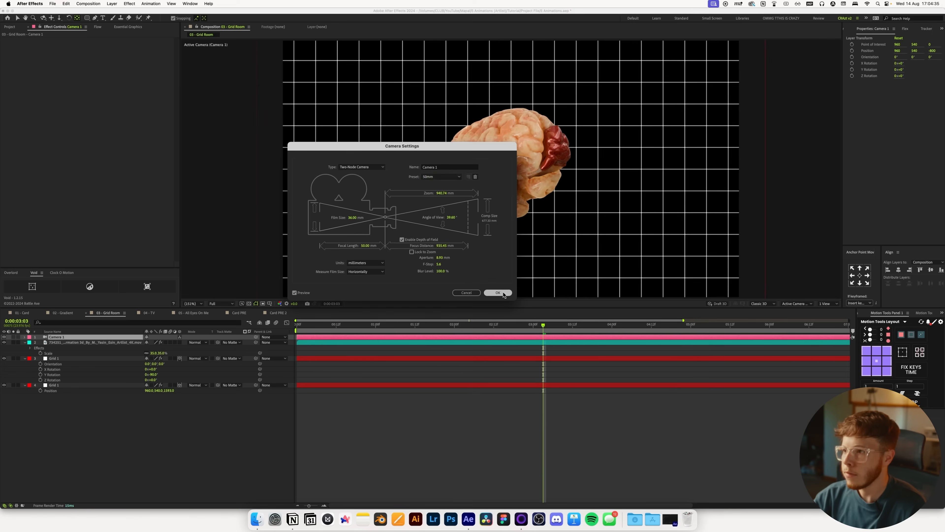
pyautogui.click(497, 293)
pyautogui.press('/')
pyautogui.press('super+z')
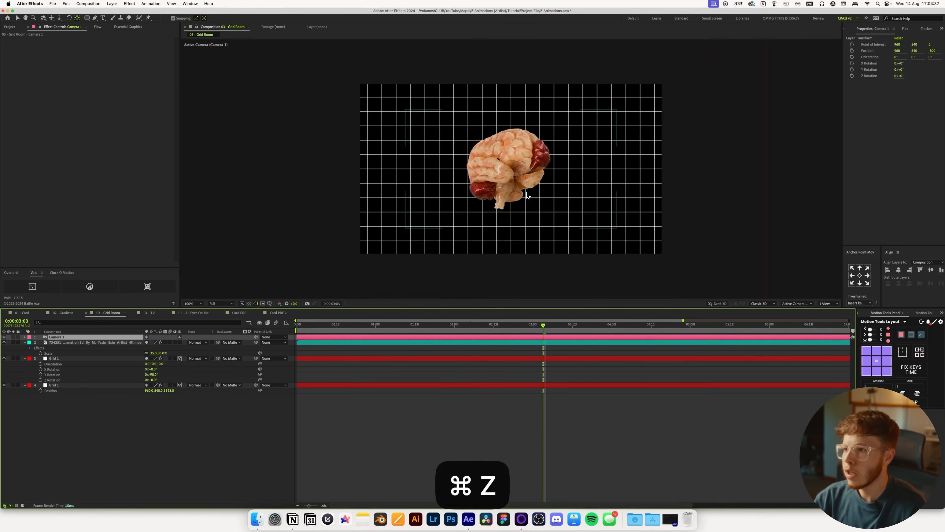
pyautogui.press('super+z')
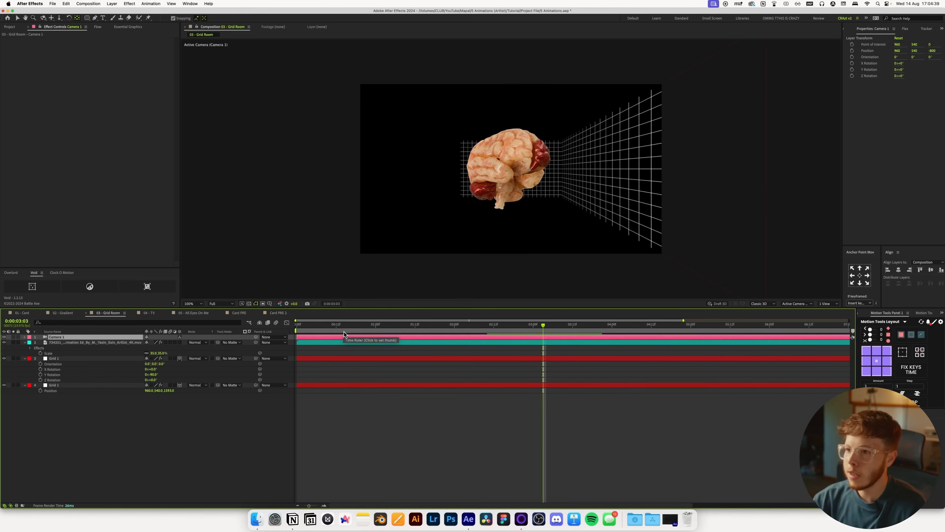
# - Make the left wall from a duplicate of the back grid, anchored at its left edge with a Y Rotation of 90°
pyautogui.press('.')
pyautogui.press('.')
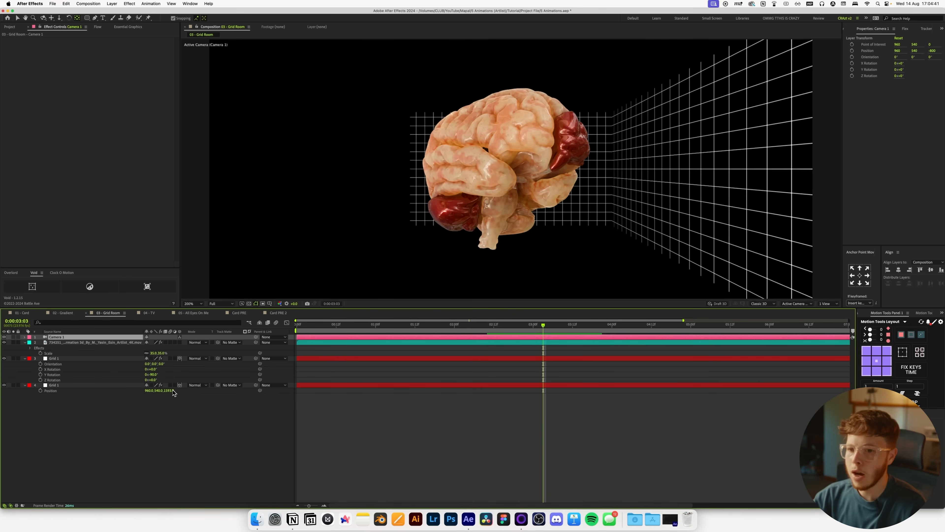
pyautogui.click(54, 385)
pyautogui.press('super+d')
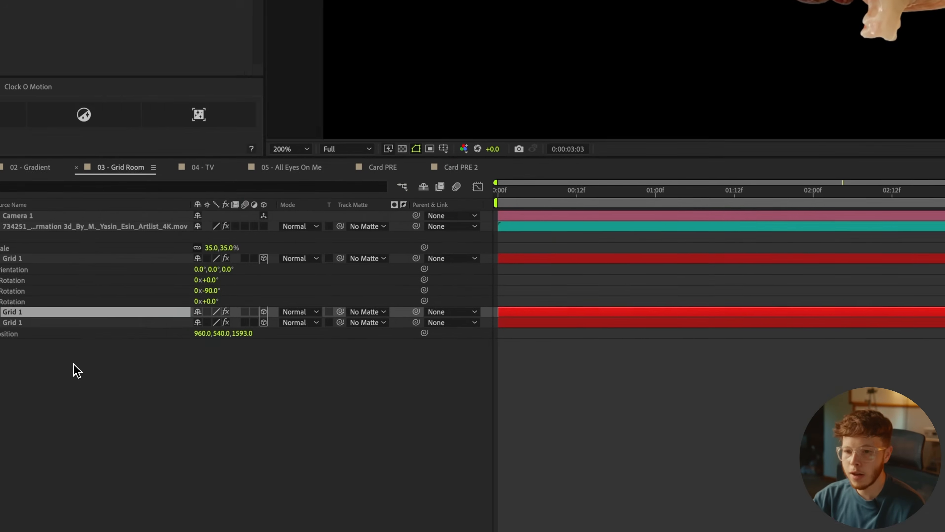
pyautogui.press('r')
pyautogui.click(297, 279)
pyautogui.write('90')
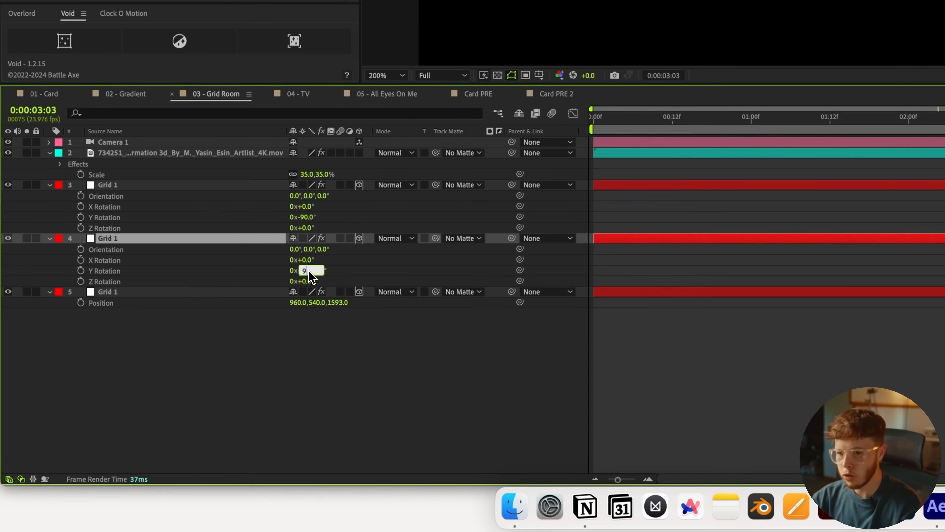
pyautogui.press('Return')
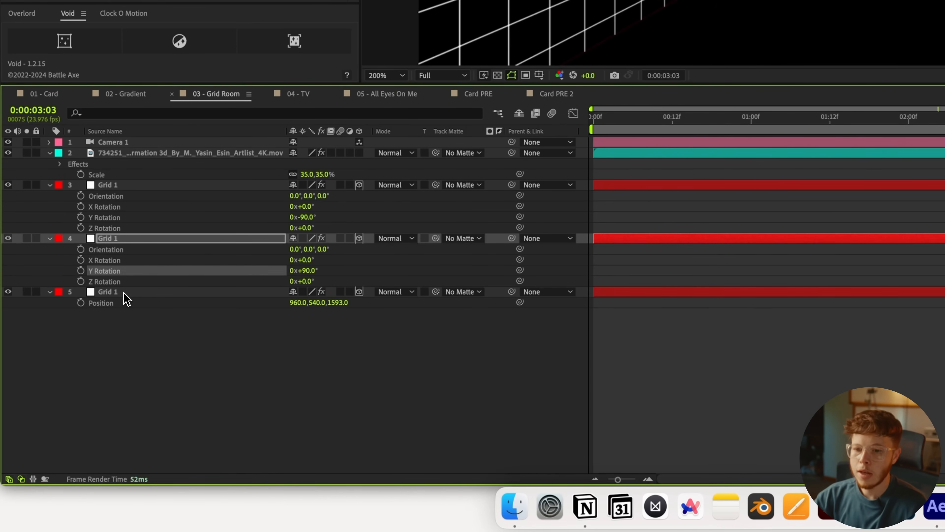
# - Make the floor from a duplicate of the back grid, anchored at its bottom edge with an X Rotation of 90°
pyautogui.click(124, 294)
pyautogui.press('super+d')
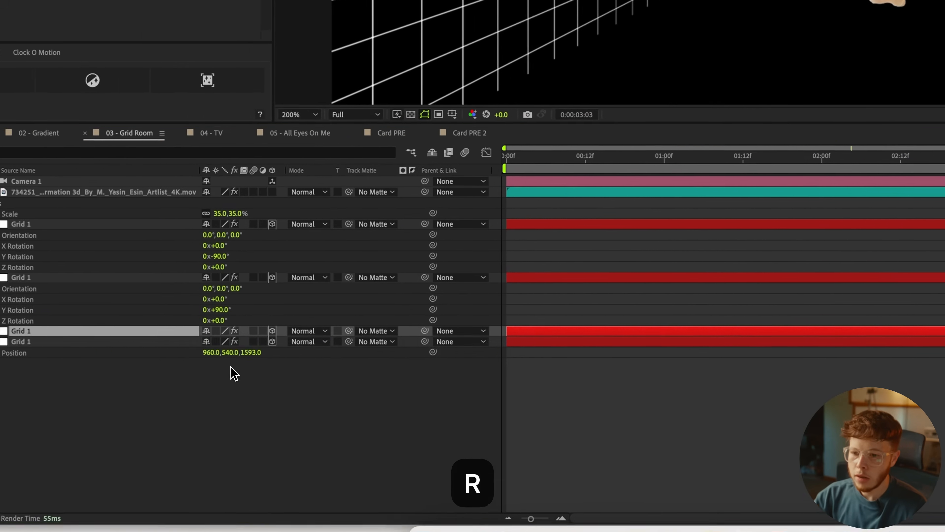
pyautogui.press('r')
pyautogui.moveTo(307, 349); pyautogui.dragTo(358, 348)
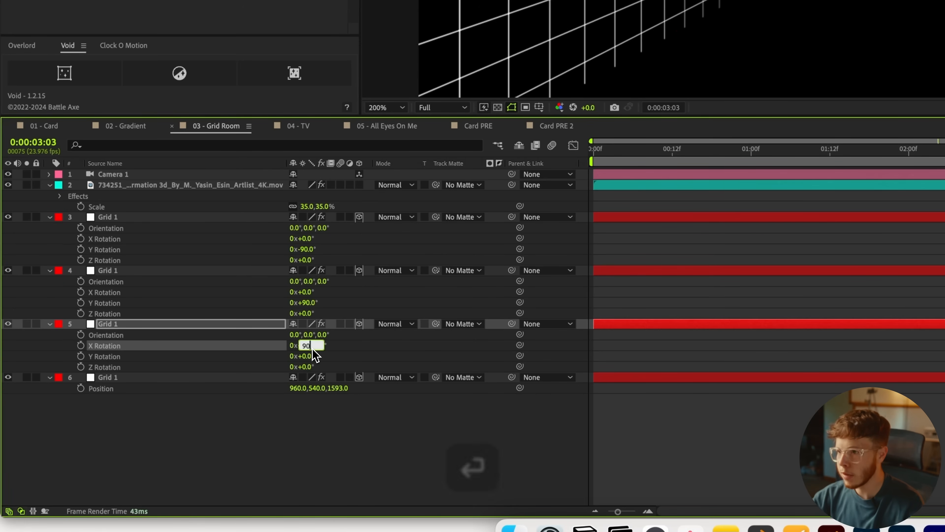
pyautogui.press('Return')
pyautogui.click(183, 325)
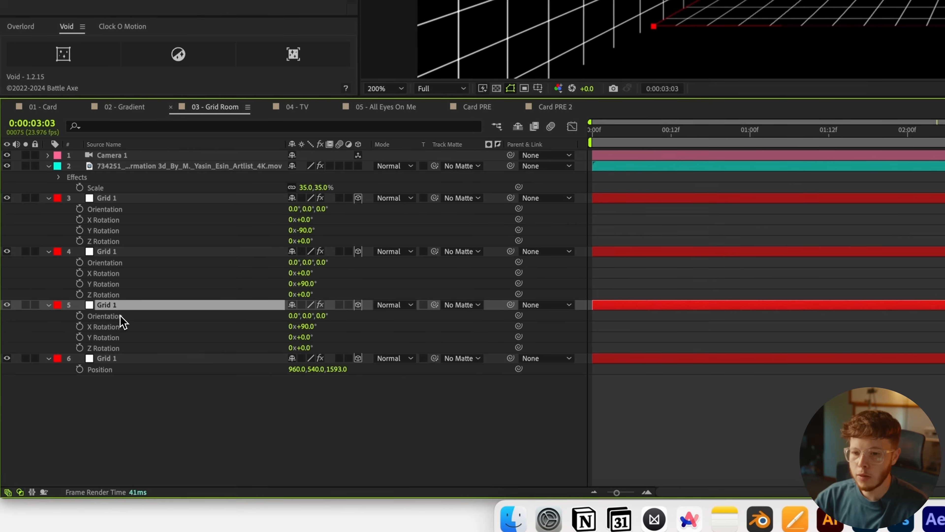
# - Make the ceiling from a duplicate of the back grid, anchored at its top edge with an X Rotation of -90°
pyautogui.click(96, 369)
pyautogui.press('super+d')
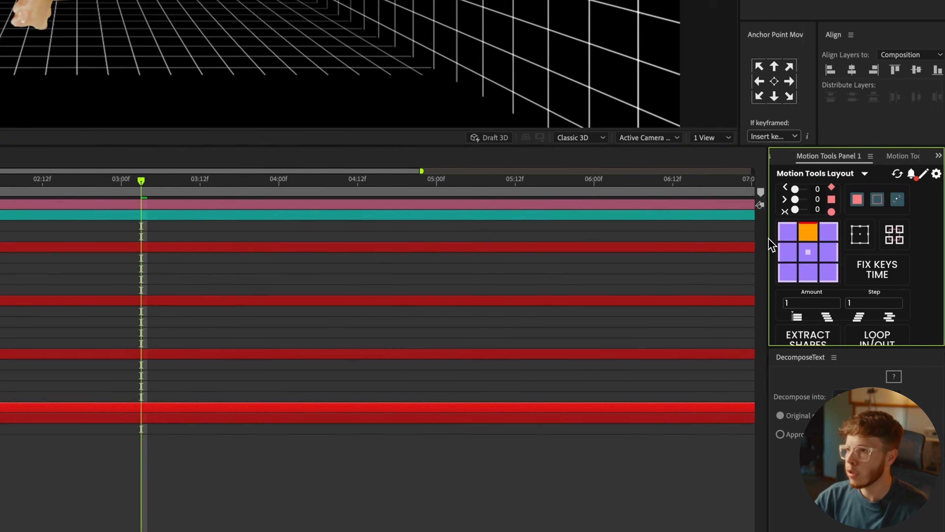
pyautogui.press('r')
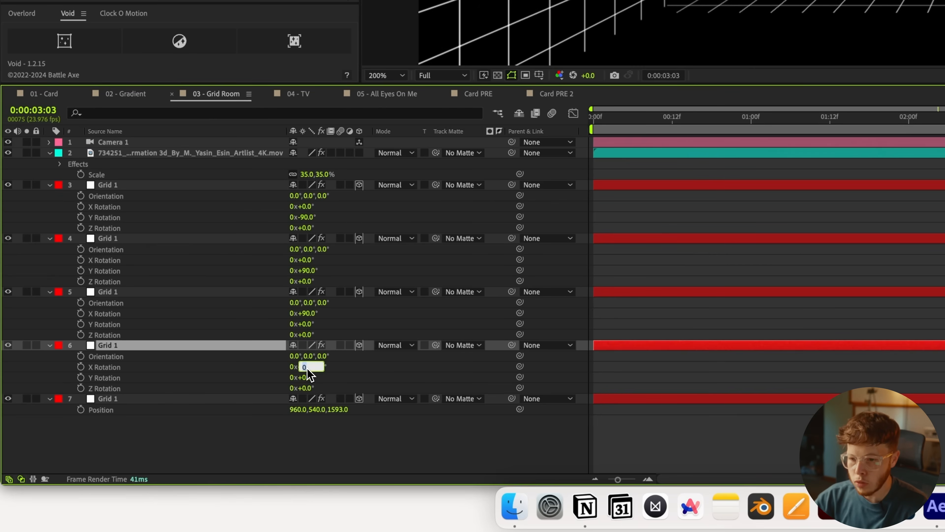
pyautogui.write('-90')
pyautogui.press('Return')
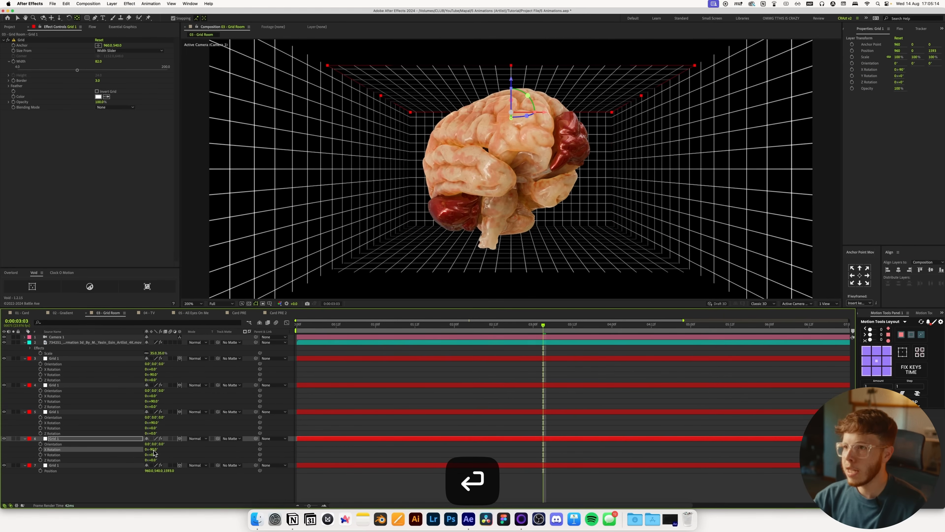
pyautogui.click(510, 459)
pyautogui.scroll(-1, 469, 202)
pyautogui.press('space')
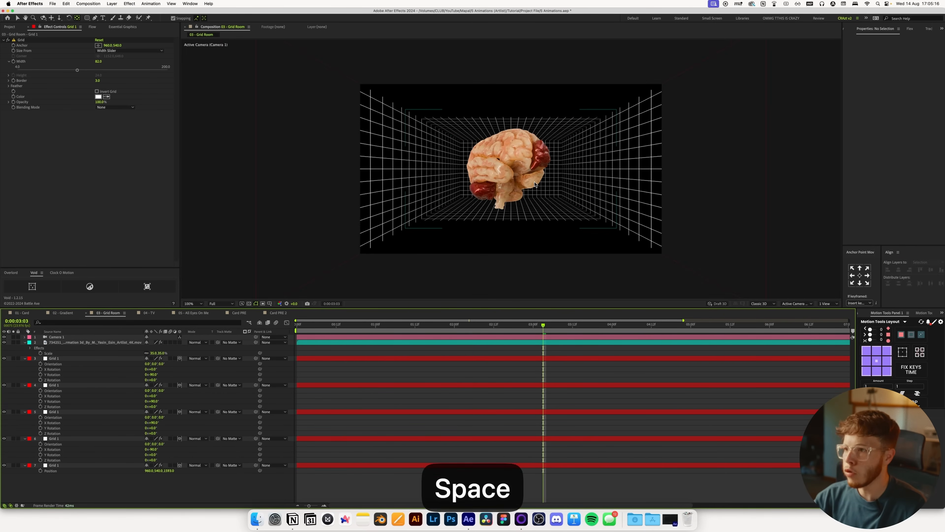
pyautogui.moveTo(535, 180); pyautogui.dragTo(501, 187)
pyautogui.scroll(1, 501, 188)
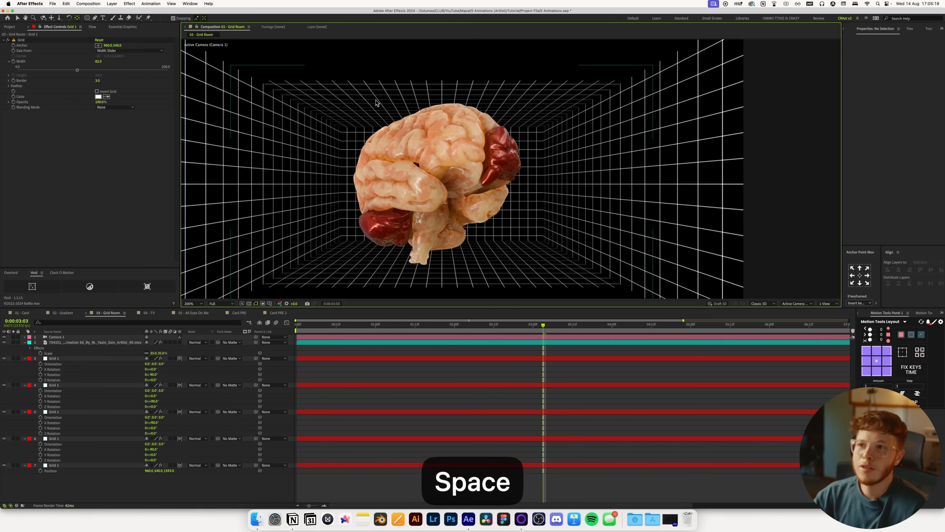
# - Move Camera 1 into the grid room by setting its Z position to -227, so the walls fill the frame
pyautogui.click(62, 337)
pyautogui.press('p')
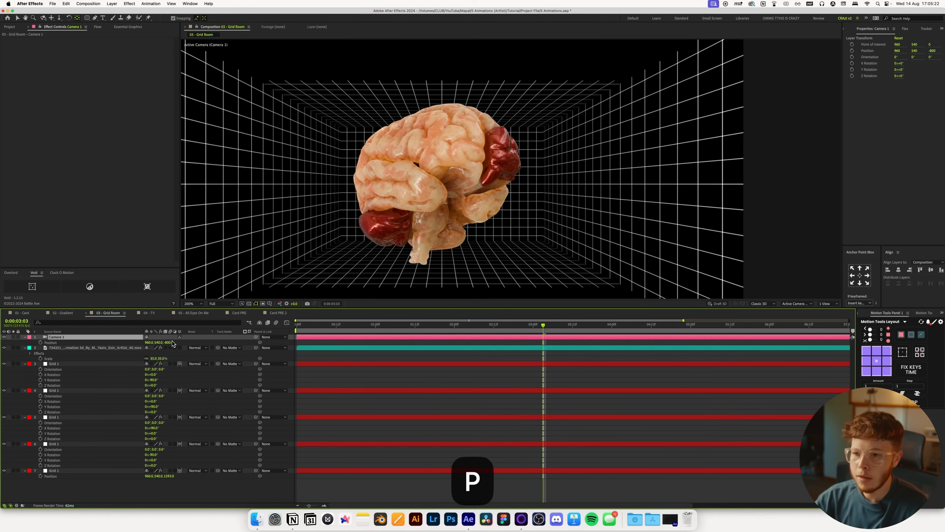
pyautogui.moveTo(170, 343); pyautogui.dragTo(405, 110)
pyautogui.press('v')
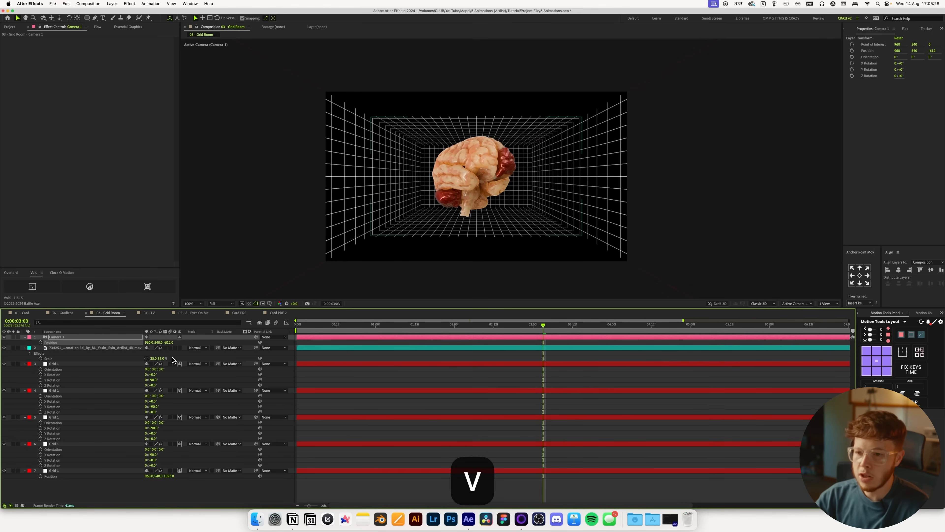
pyautogui.moveTo(169, 343); pyautogui.dragTo(609, 98)
pyautogui.scroll(1, 635, 85)
pyautogui.press('space')
pyautogui.moveTo(697, 72); pyautogui.dragTo(560, 158)
pyautogui.scroll(-1, 588, 95)
pyautogui.press('space')
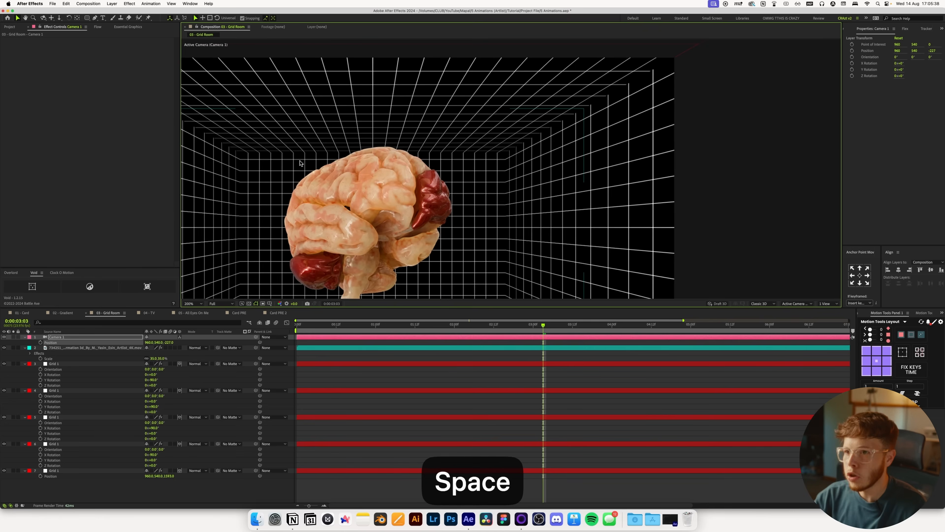
pyautogui.moveTo(292, 164); pyautogui.dragTo(456, 172)
pyautogui.click(317, 87)
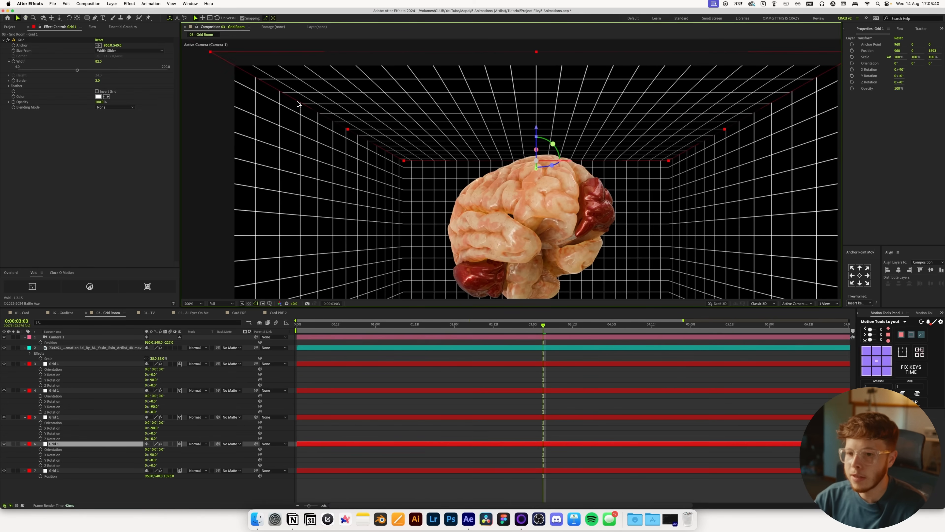
pyautogui.scroll(-2, 420, 209)
pyautogui.press('space')
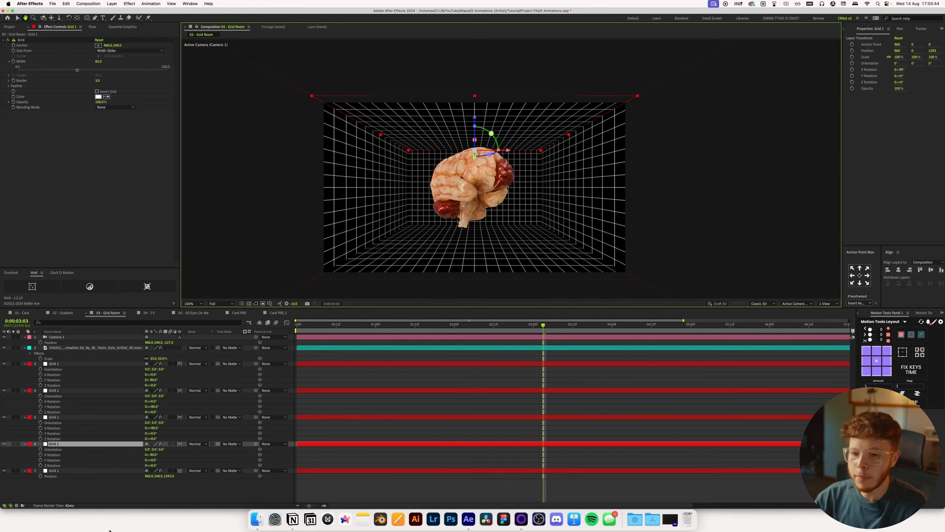
# - Create a light gray 1920 x 1080 solid and send it behind all other layers as the background
pyautogui.click(83, 494)
pyautogui.press('super+y')
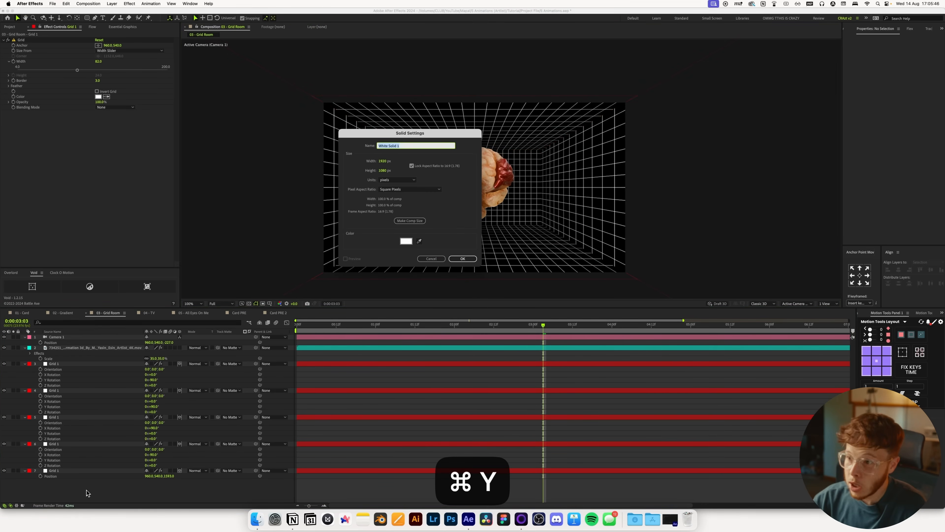
pyautogui.click(406, 241)
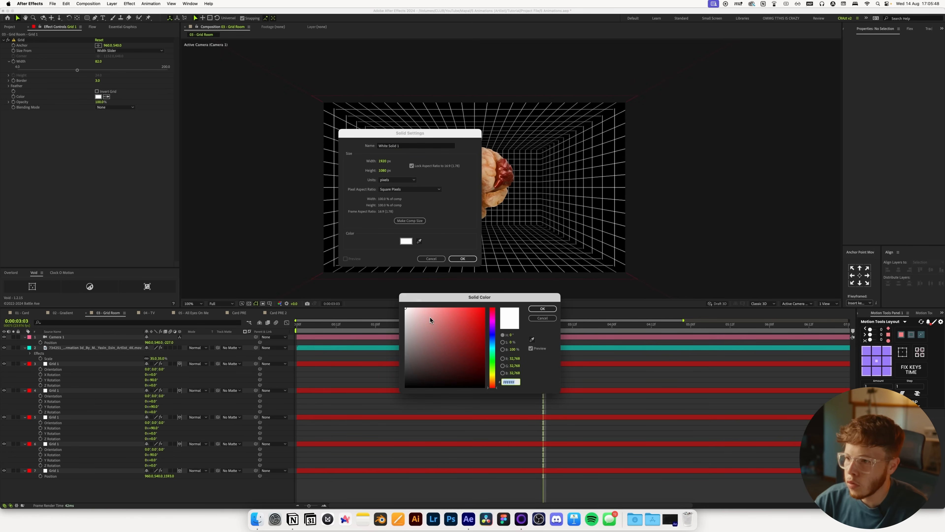
pyautogui.moveTo(408, 314); pyautogui.dragTo(403, 319)
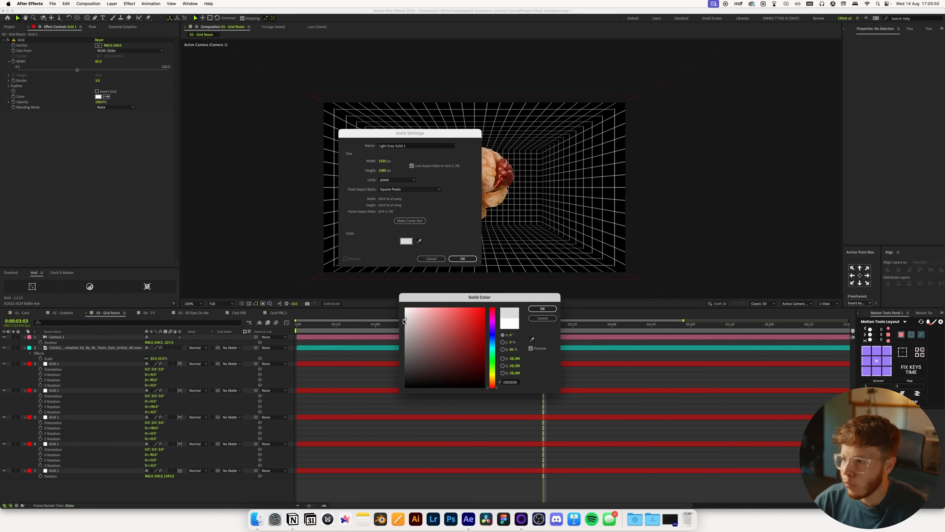
pyautogui.press('Return')
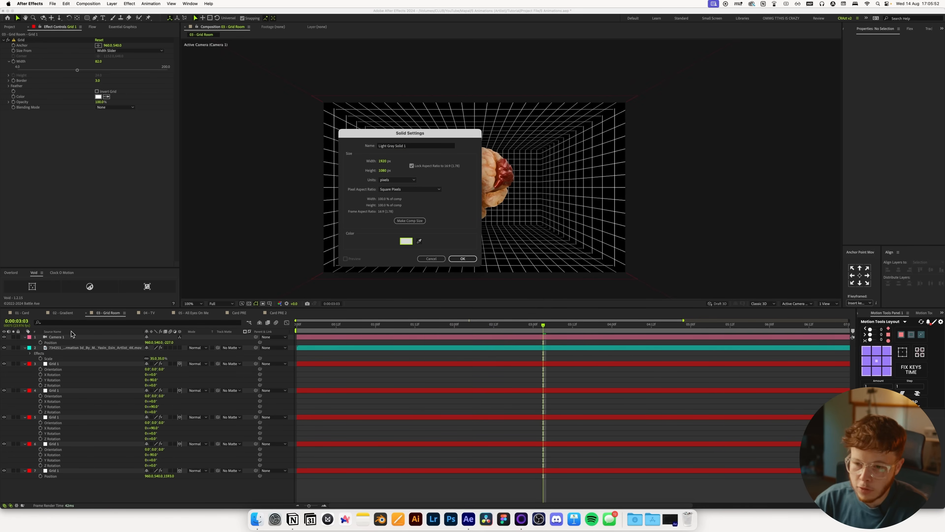
pyautogui.press('Return')
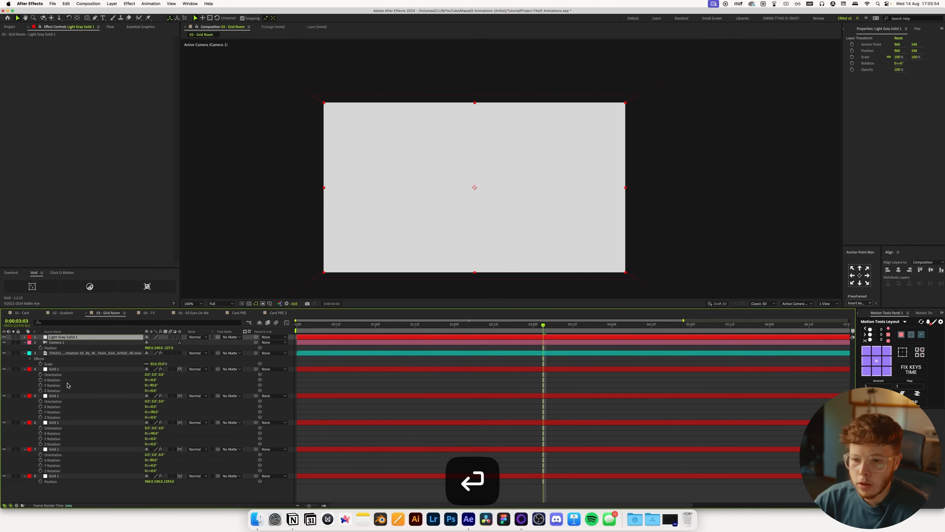
pyautogui.press('super+shift+bracketleft')
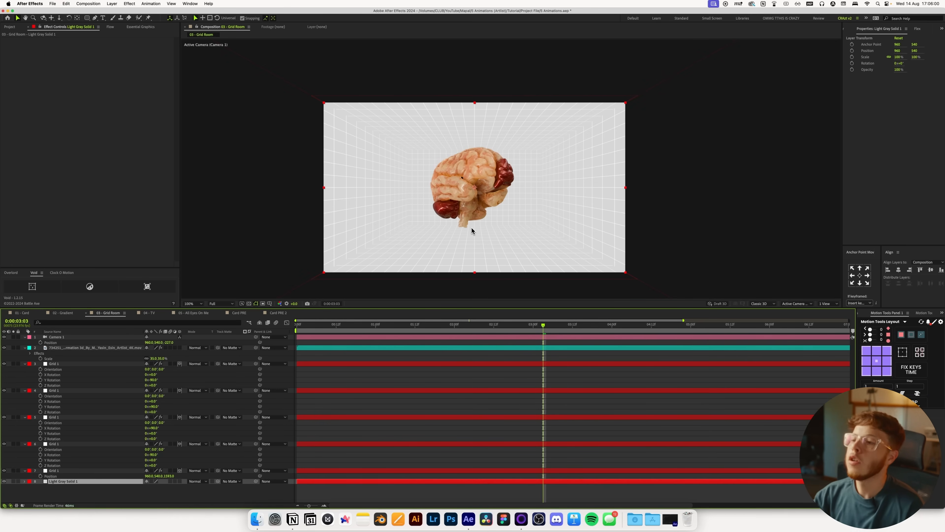
# - Scale the brain footage to 36%
pyautogui.click(60, 347)
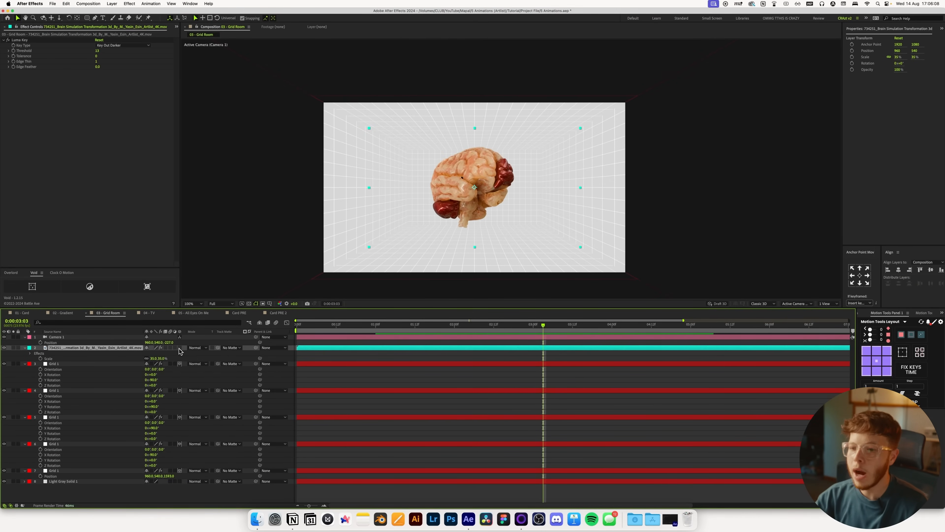
pyautogui.moveTo(156, 359); pyautogui.dragTo(155, 363)
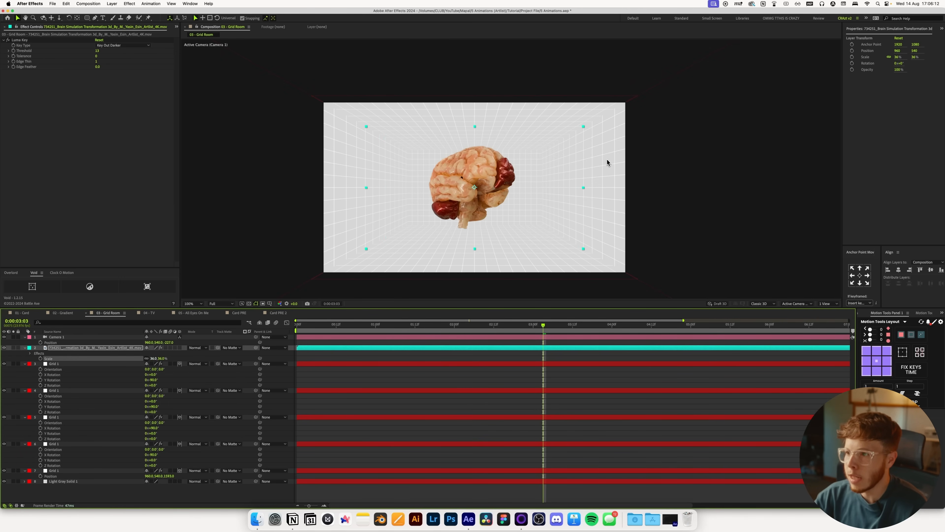
pyautogui.press('space')
# - Make the brain footage a 3D layer and push it back to a Z position of about 375
pyautogui.click(66, 338)
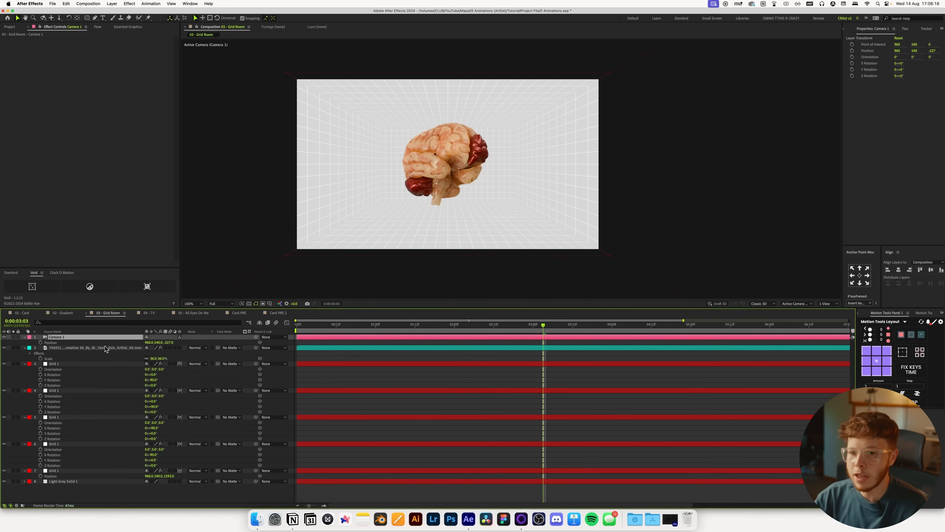
pyautogui.click(85, 350)
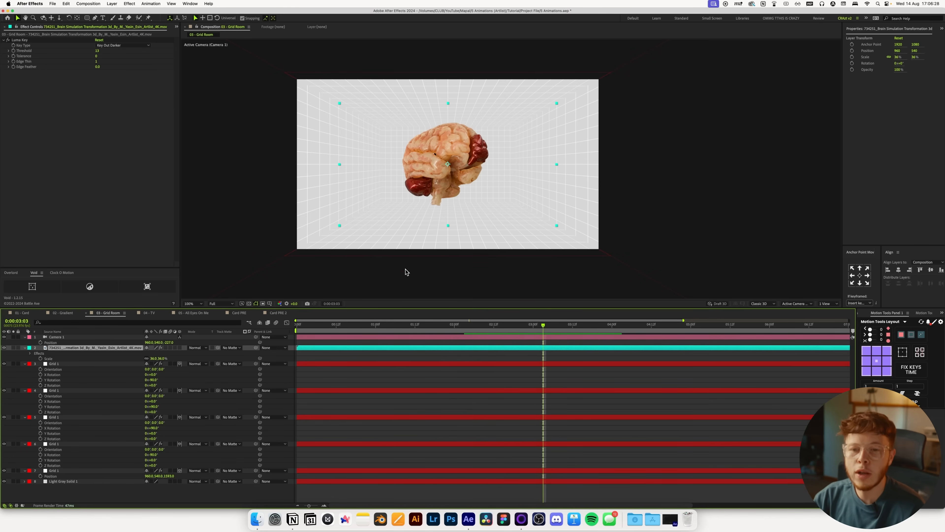
pyautogui.click(179, 347)
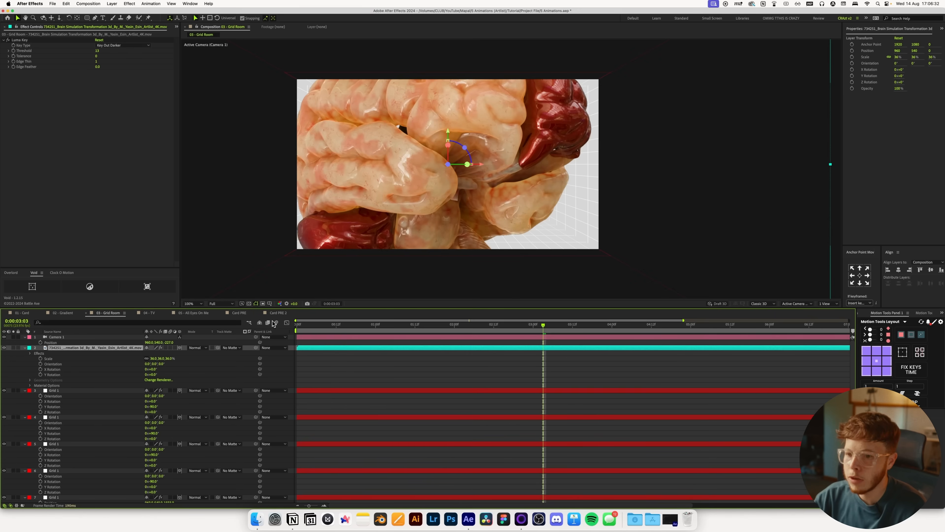
pyautogui.press('p')
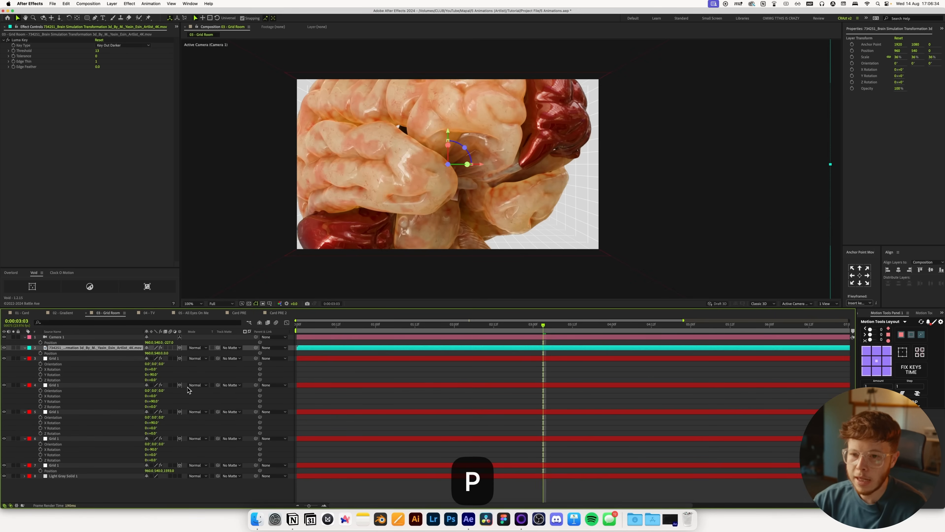
pyautogui.moveTo(166, 353); pyautogui.dragTo(278, 353)
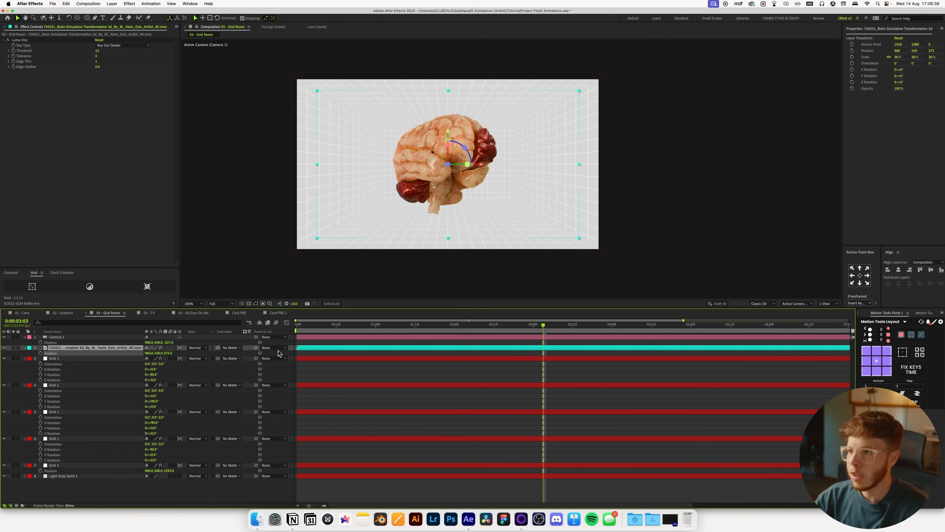
# - Keyframe Camera 1's Position to push in from Z -303 at about 1:06 to about -72 at 0:00:02:09
pyautogui.click(64, 337)
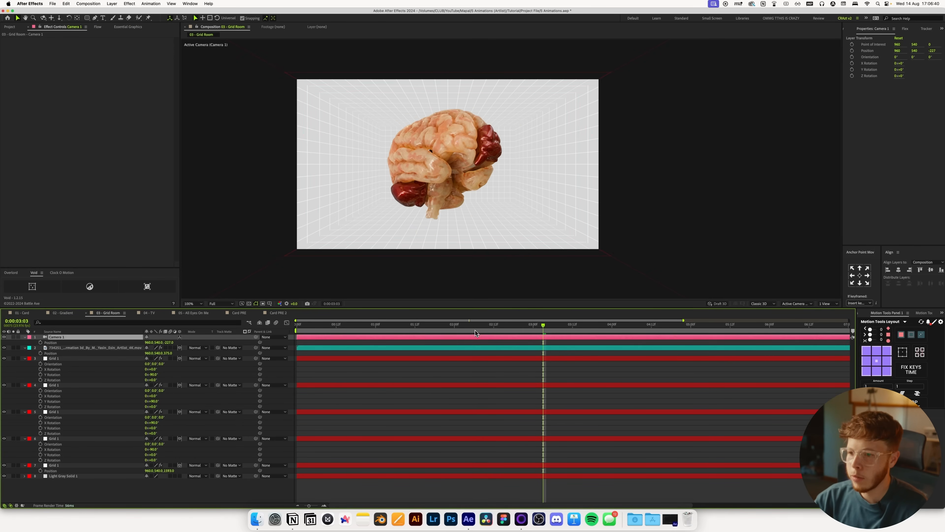
pyautogui.press('Home')
pyautogui.click(40, 342)
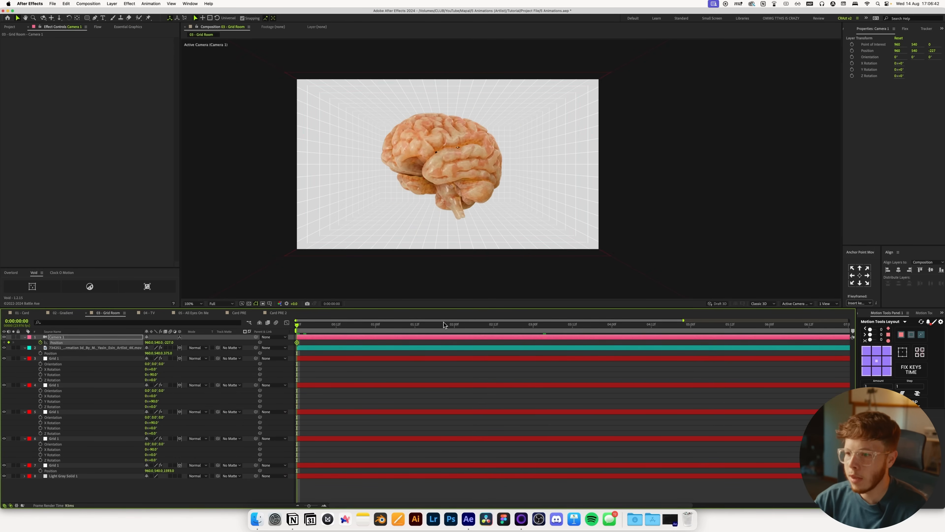
pyautogui.moveTo(440, 324); pyautogui.dragTo(483, 324)
pyautogui.moveTo(171, 342); pyautogui.dragTo(235, 342)
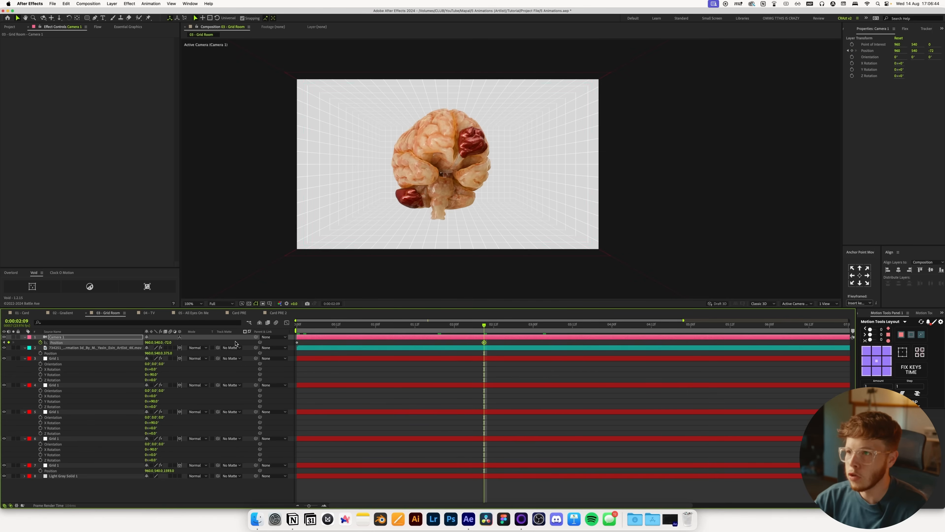
pyautogui.press('Home')
pyautogui.moveTo(297, 342); pyautogui.dragTo(536, 372)
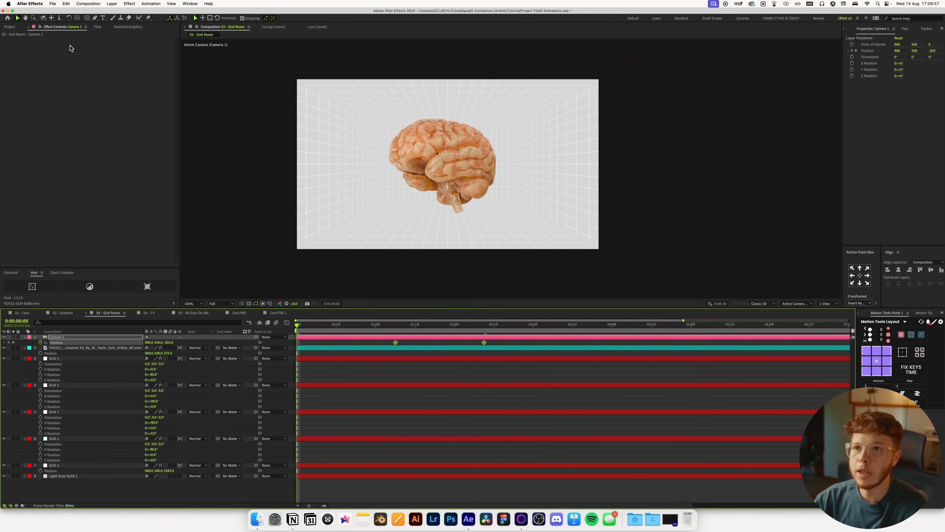
# - Ease the two camera Position keyframes with the Flow curve 0.88, 0.14, 0.12, 0.86 and preview the push-in
pyautogui.click(100, 26)
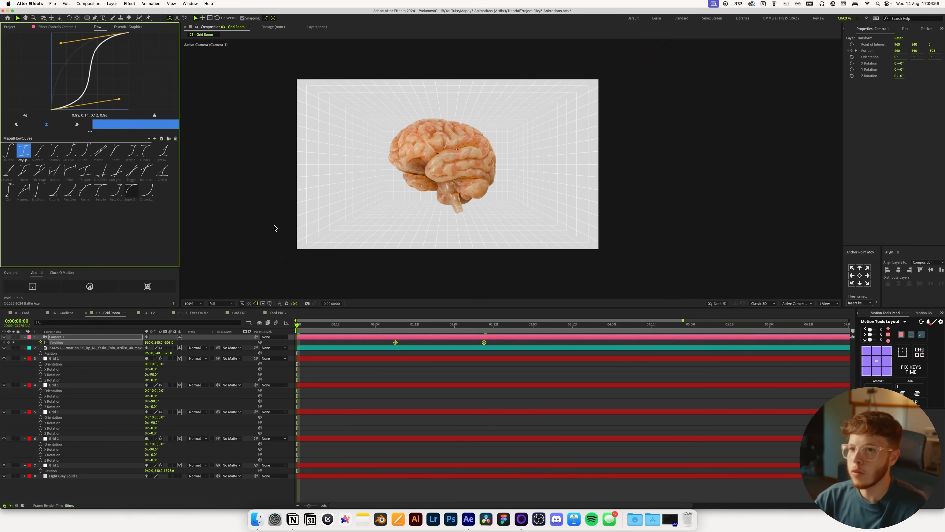
pyautogui.click(535, 342)
pyautogui.press('space')
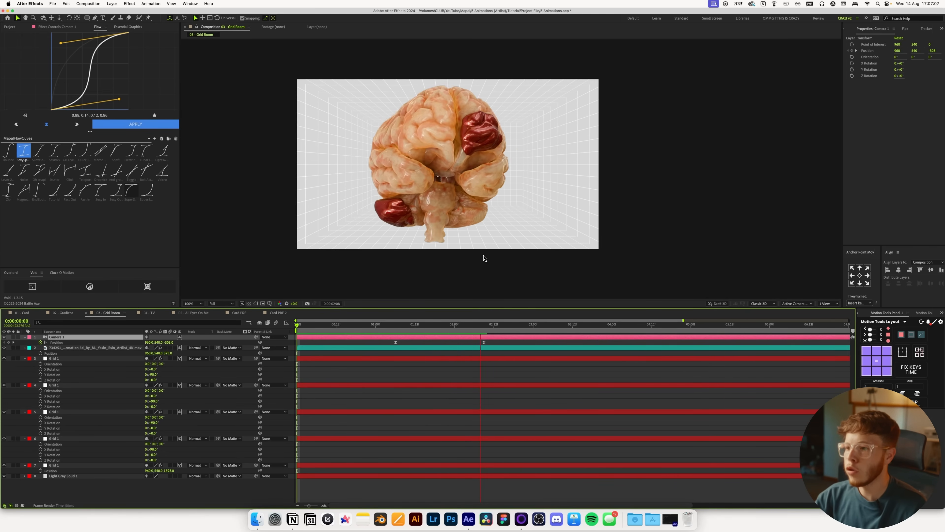
pyautogui.press('space')
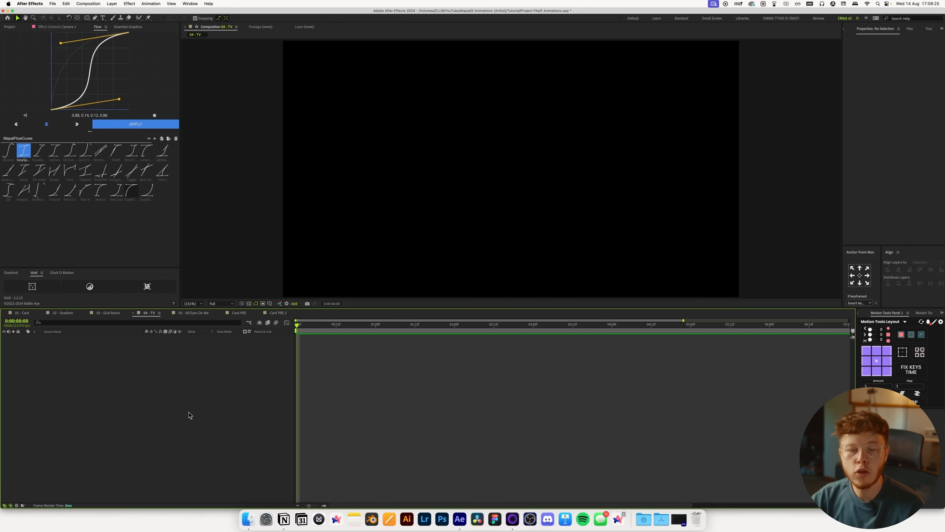
# - Place the grid_1.2.1.jpg image at 50% scale in 04 - TV and add an adjustment layer above it
pyautogui.press('Return')
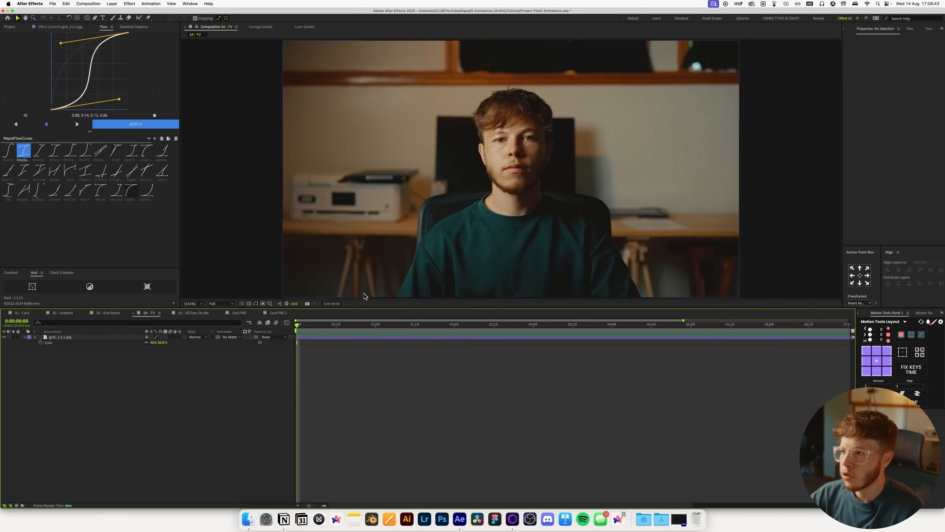
pyautogui.click(56, 337)
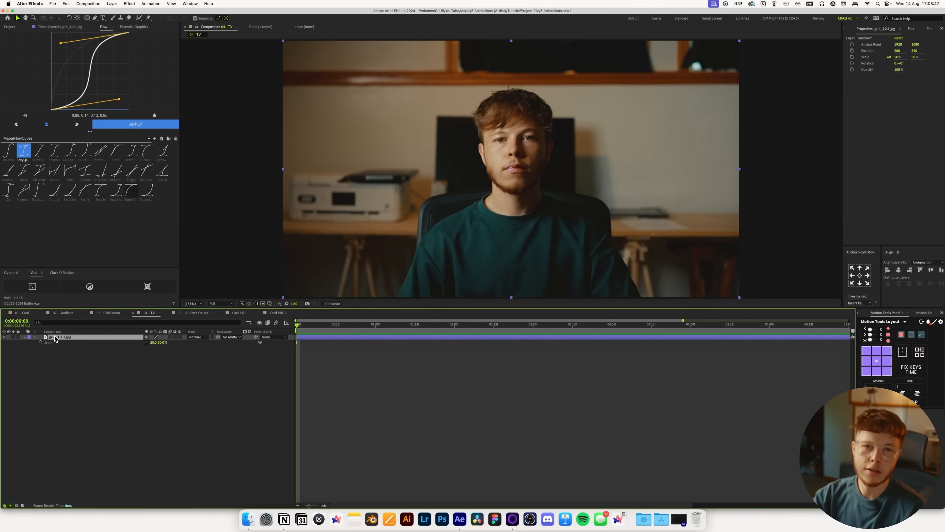
pyautogui.click(72, 369)
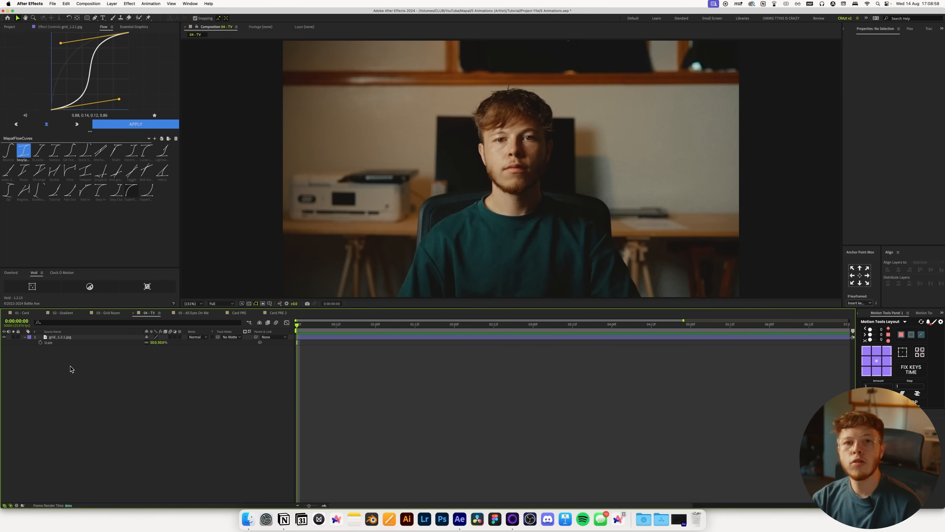
pyautogui.press('cmd+alt+y')
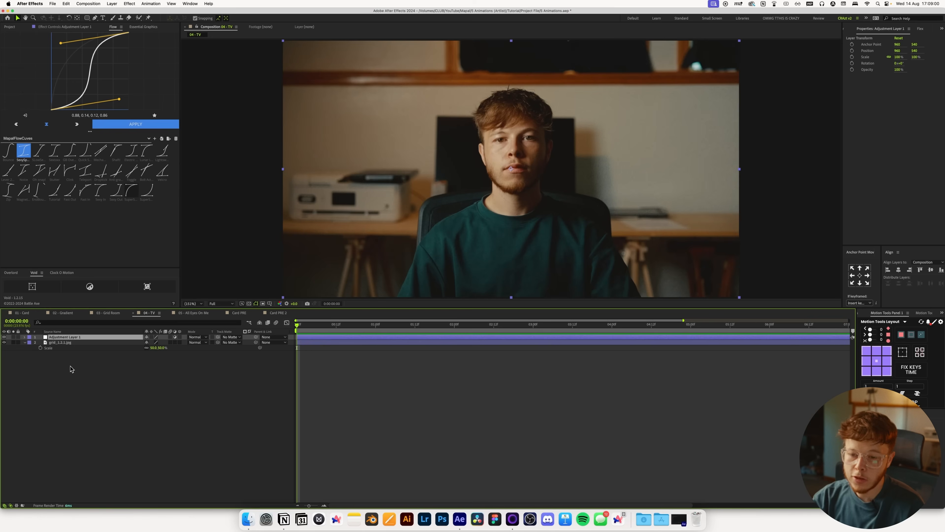
# - Try the Derez (VGHS) effect with the Horizontal Glitch preset on the adjustment layer and delete it
pyautogui.hotkey('ctrl', 'space')
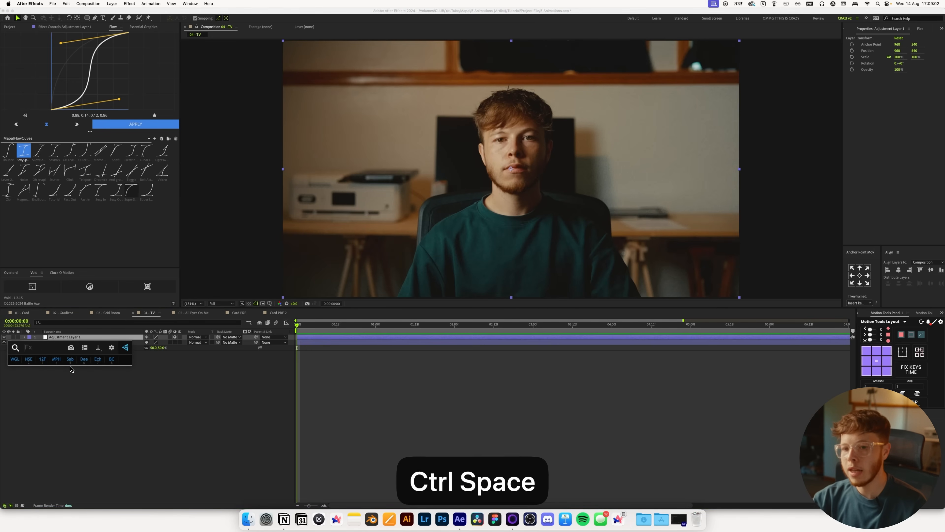
pyautogui.write('r')
pyautogui.press('Return')
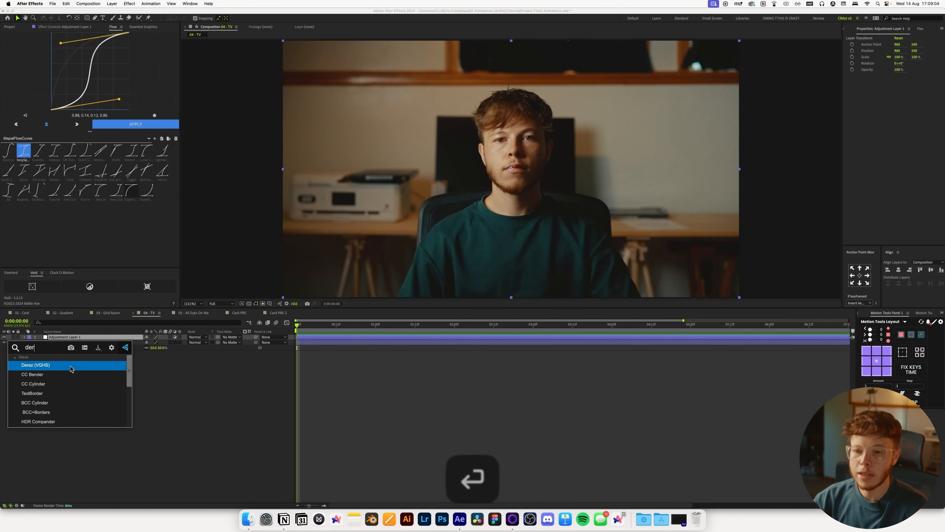
pyautogui.click(70, 28)
pyautogui.click(106, 46)
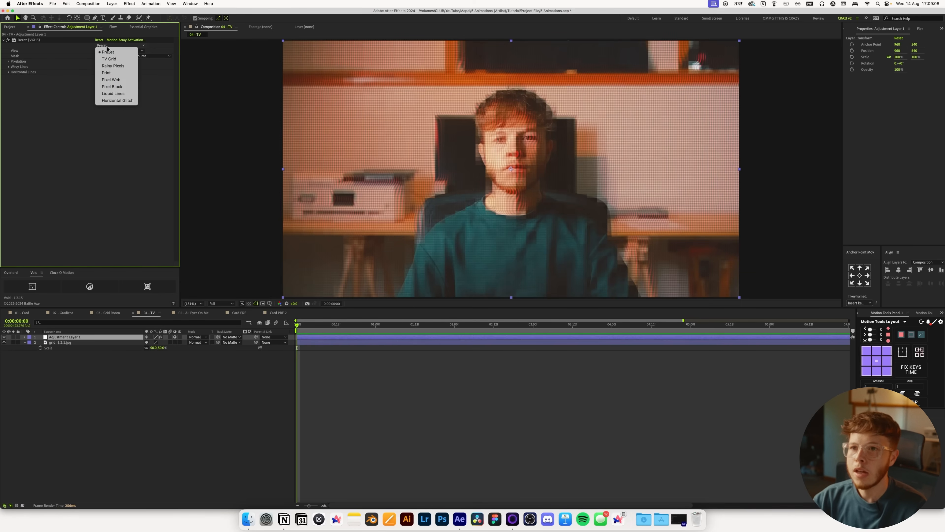
pyautogui.click(112, 100)
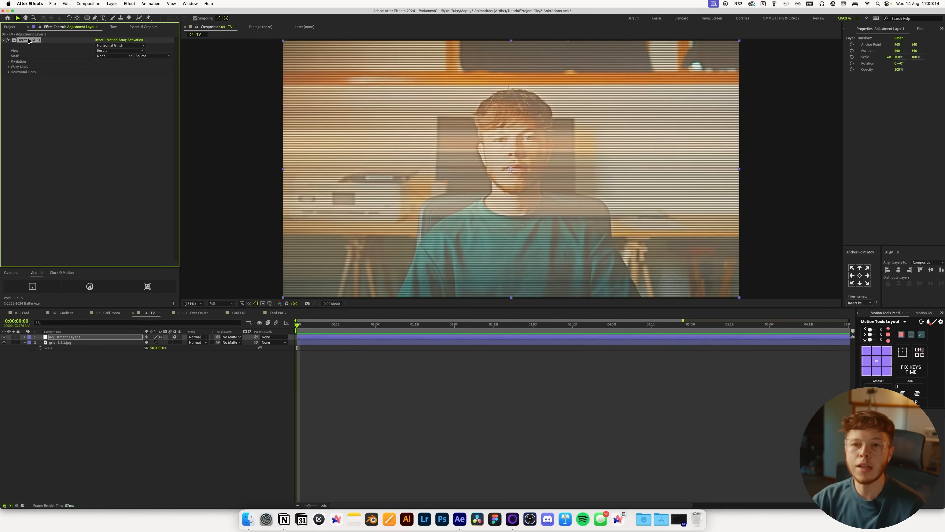
pyautogui.press('BackSpace')
# - Apply the Scan Lines effect to the adjustment layer
pyautogui.hotkey('ctrl', 'space')
pyautogui.write('glow')
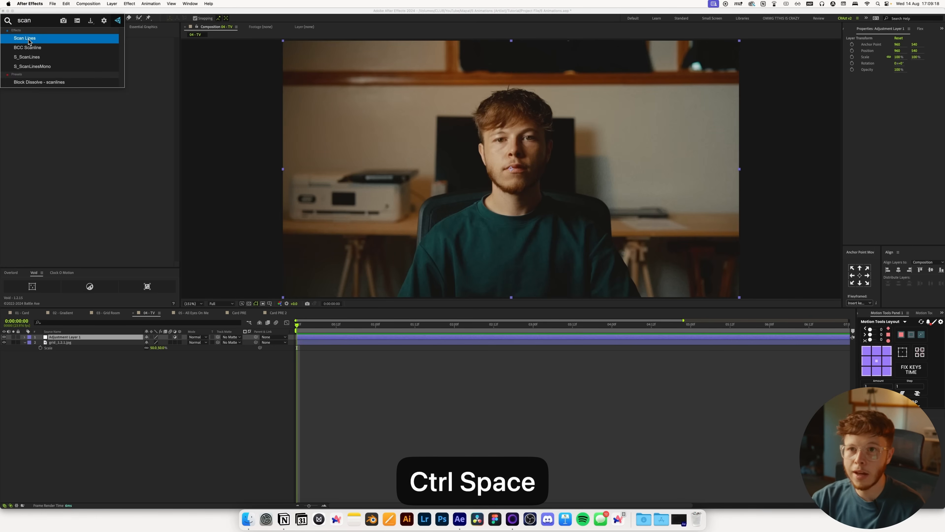
pyautogui.press('Return')
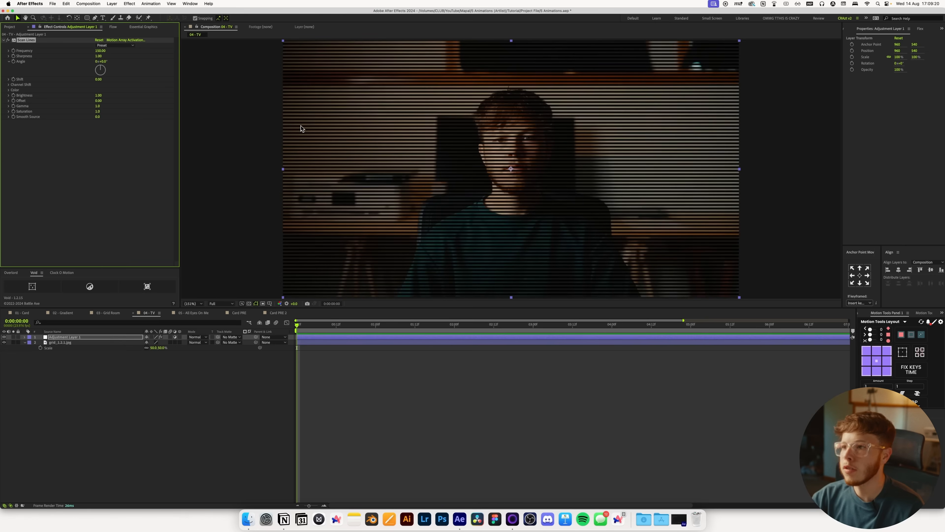
# - Try the Moderate preset of the Scan Lines effect and delete the effect from the adjustment layer
pyautogui.click(106, 45)
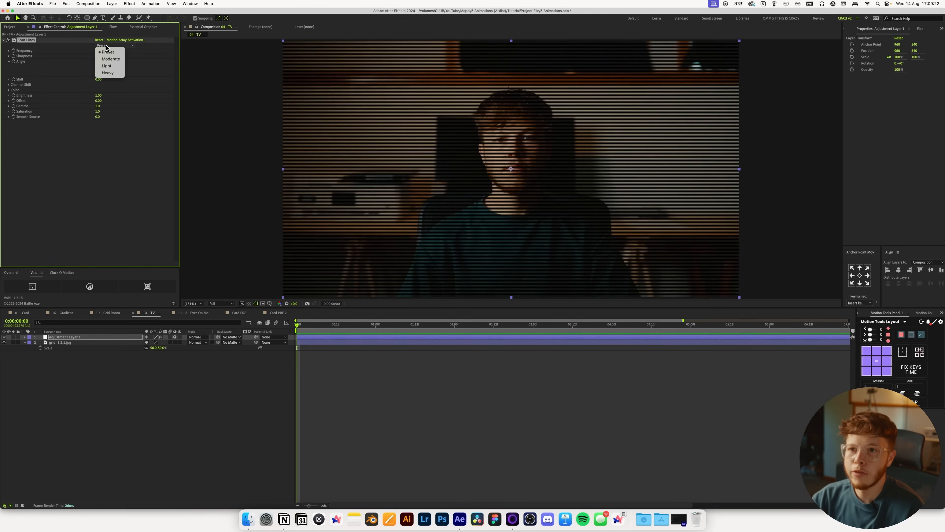
pyautogui.click(115, 63)
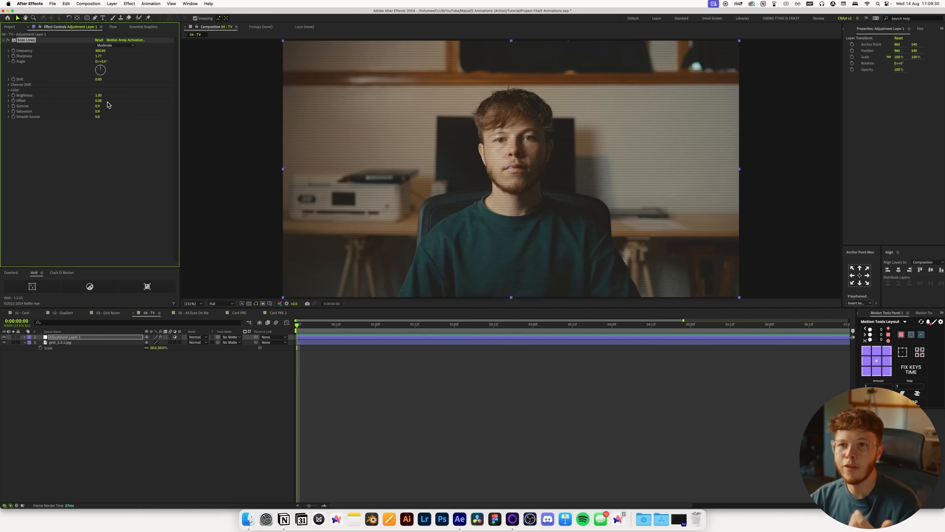
pyautogui.press('Delete')
# - Apply the Mosaic effect to the adjustment layer with 500 horizontal and 500 vertical blocks
pyautogui.hotkey('ctrl', 'space')
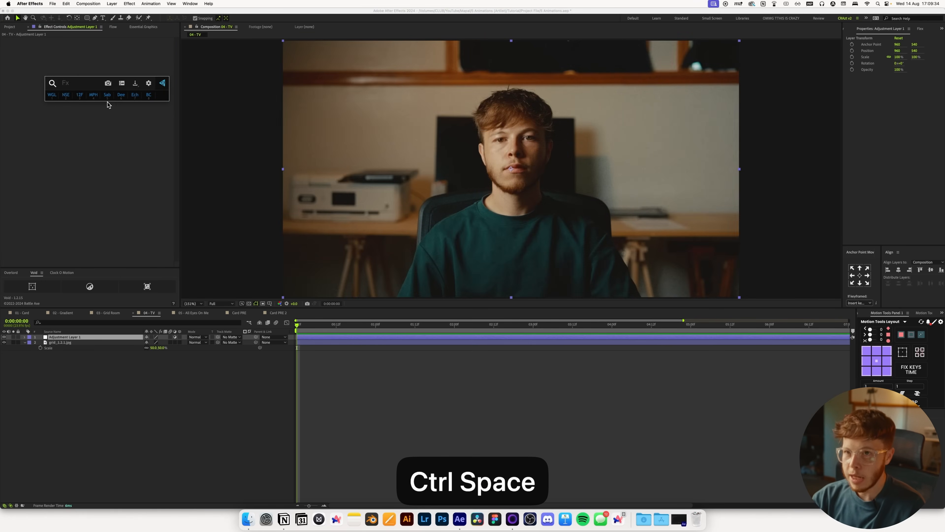
pyautogui.write('mos')
pyautogui.press('Return')
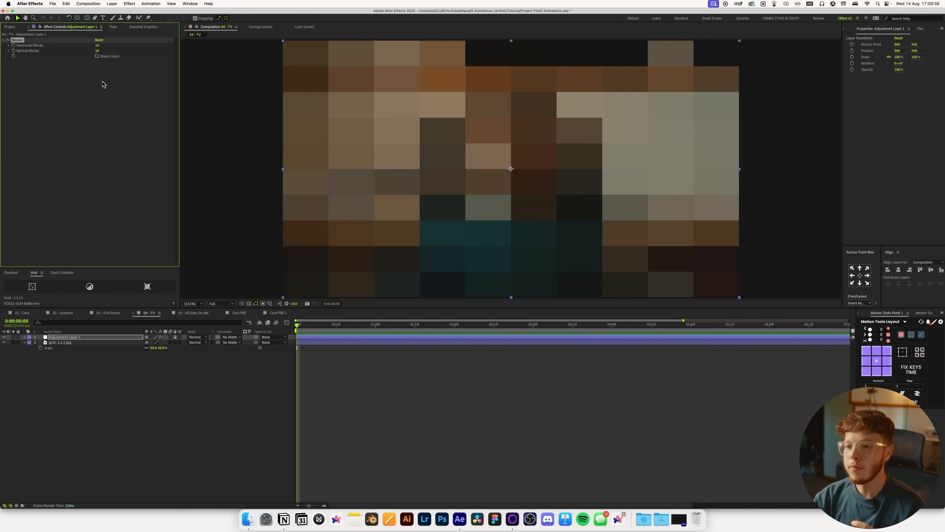
pyautogui.click(98, 46)
pyautogui.write('500')
pyautogui.press('Tab')
pyautogui.write('500')
pyautogui.press('Return')
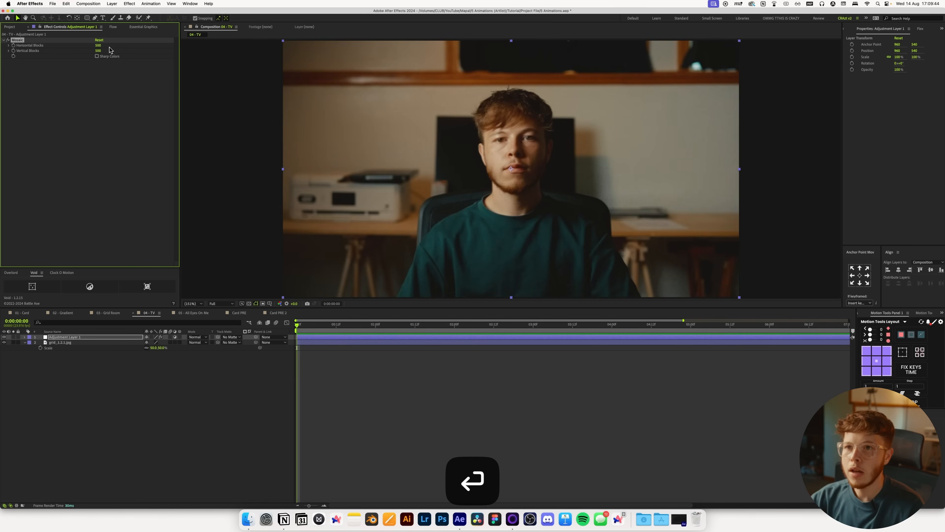
# - Fine-tune the Mosaic to 501 horizontal and 456 vertical blocks and check the portrait up close
pyautogui.moveTo(98, 46); pyautogui.dragTo(86, 54)
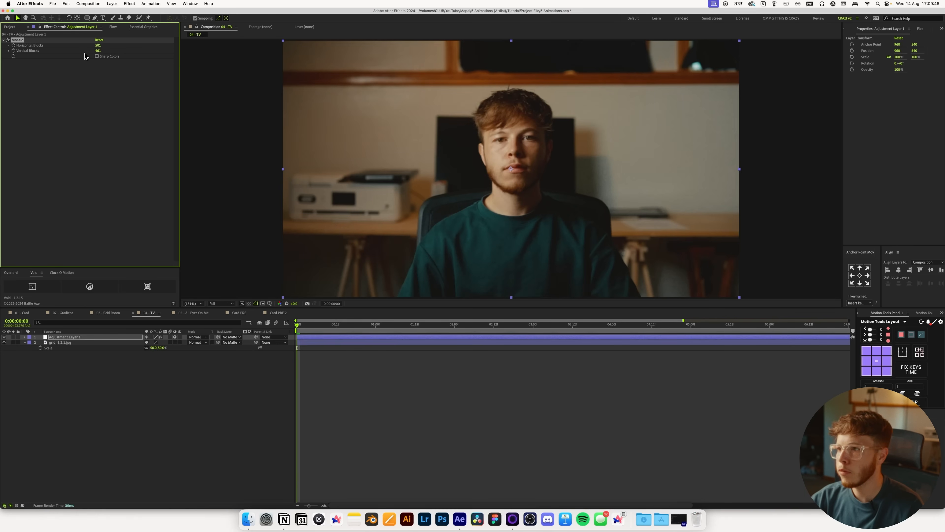
pyautogui.scroll(1, 478, 153)
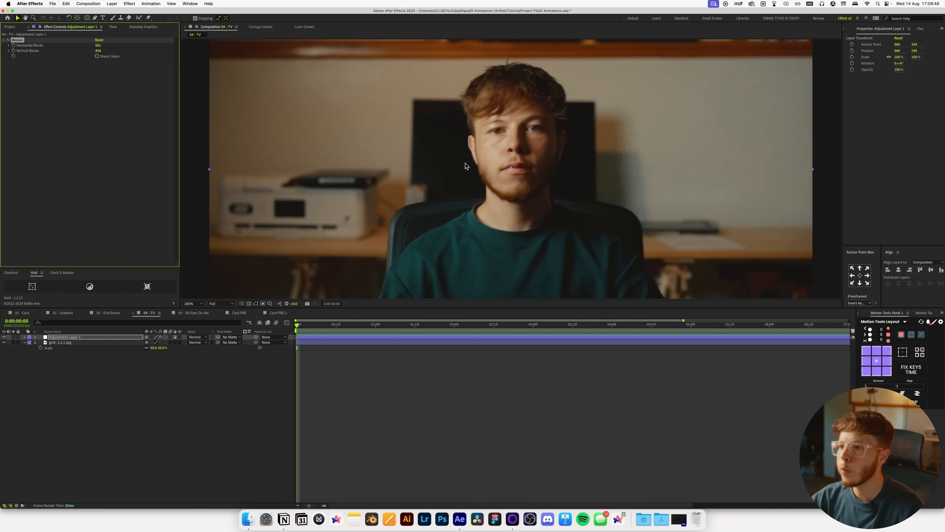
pyautogui.scroll(-2, 465, 166)
pyautogui.click(194, 304)
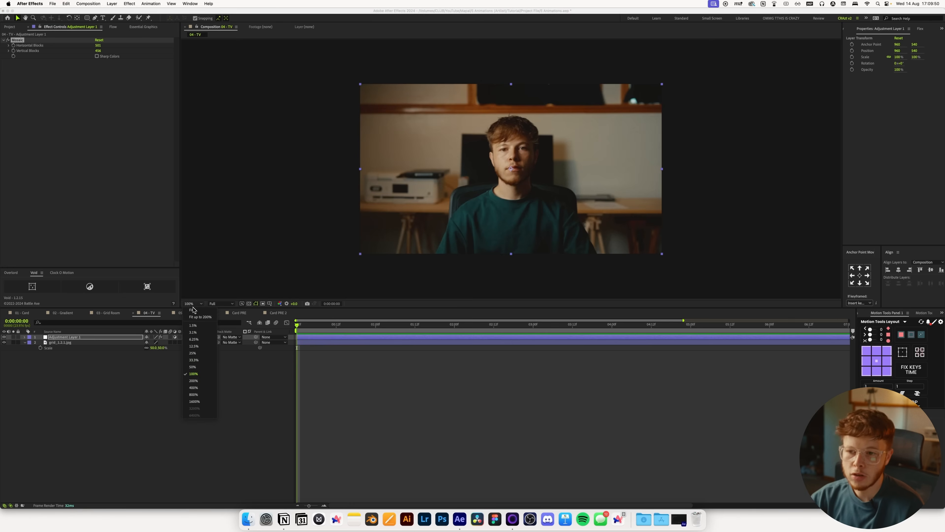
pyautogui.click(192, 310)
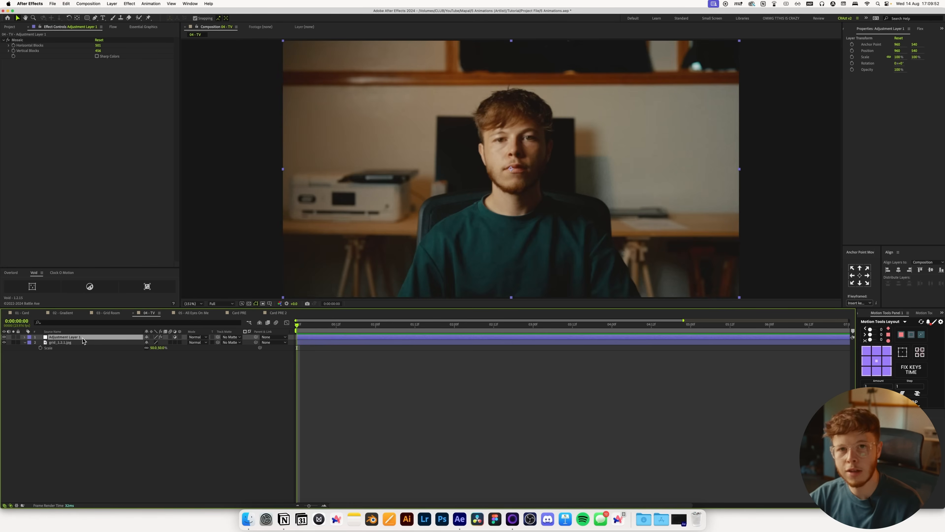
# - Apply the Venetian Blinds effect to the adjustment layer with 9% Transition Completion and a 90° direction
pyautogui.hotkey('ctrl', 'space')
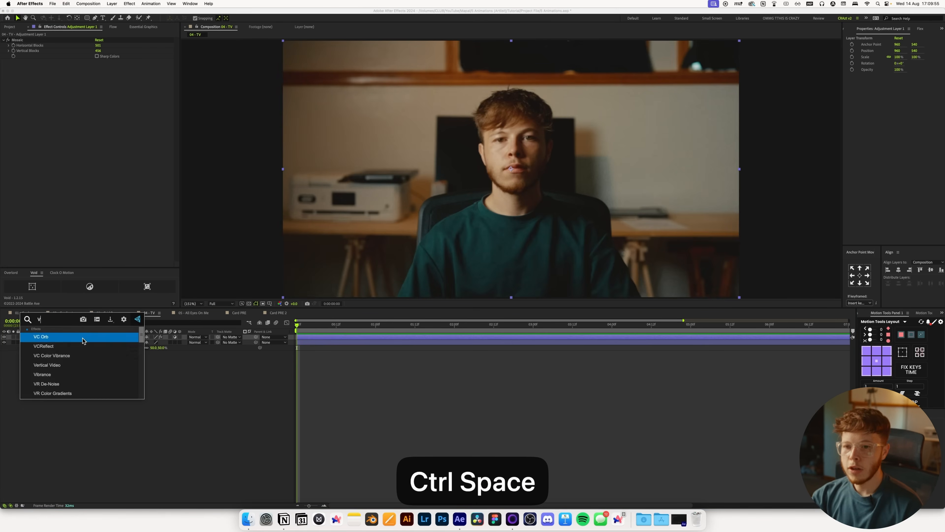
pyautogui.write('ven')
pyautogui.press('Return')
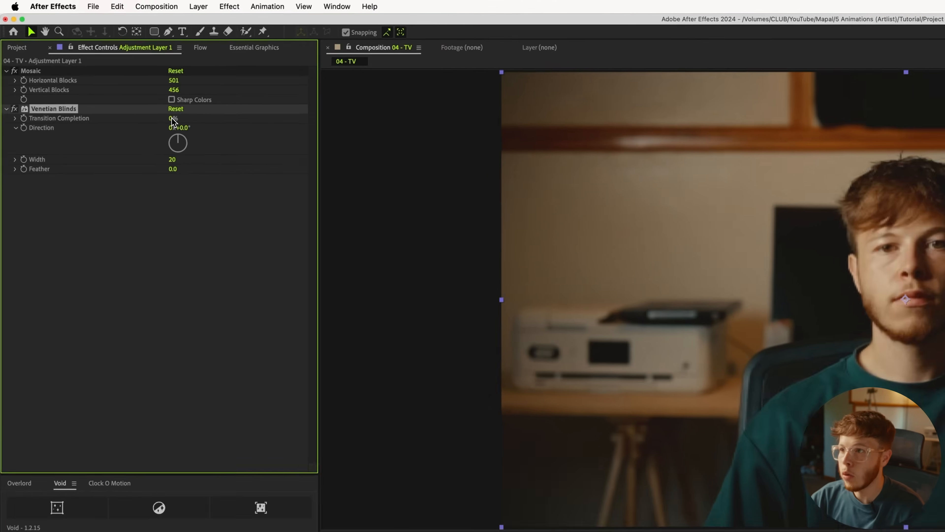
pyautogui.moveTo(98, 68); pyautogui.dragTo(99, 67)
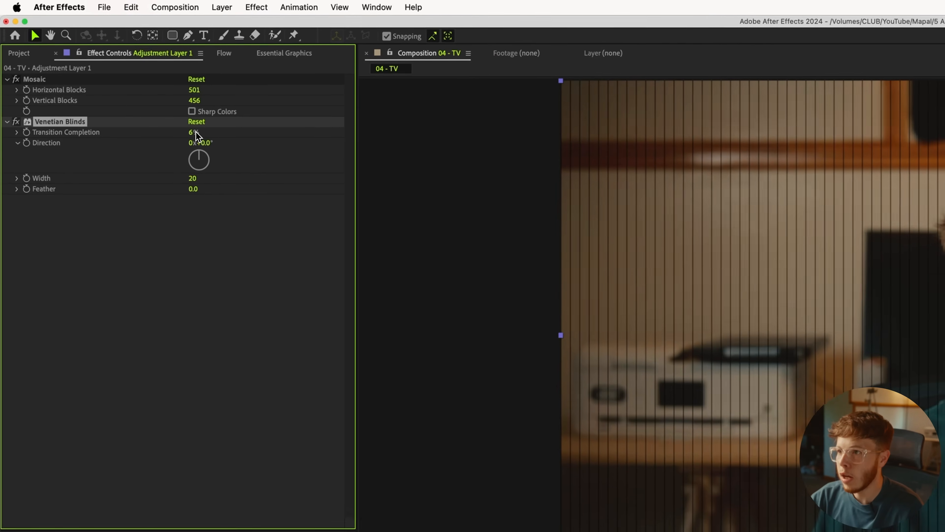
pyautogui.click(208, 144)
pyautogui.write('90')
pyautogui.press('Return')
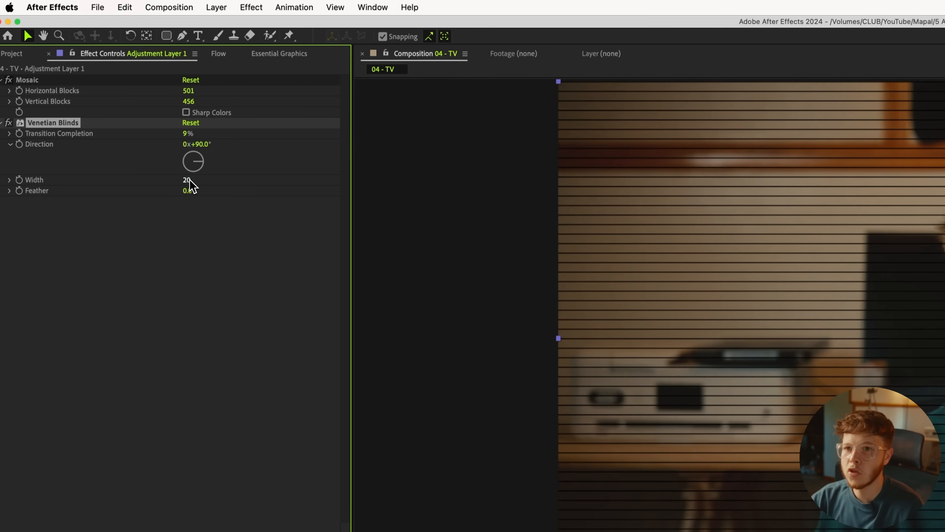
# - Set the Venetian Blinds width to 8 and its Transition Completion to 12%
pyautogui.moveTo(204, 184); pyautogui.dragTo(182, 184)
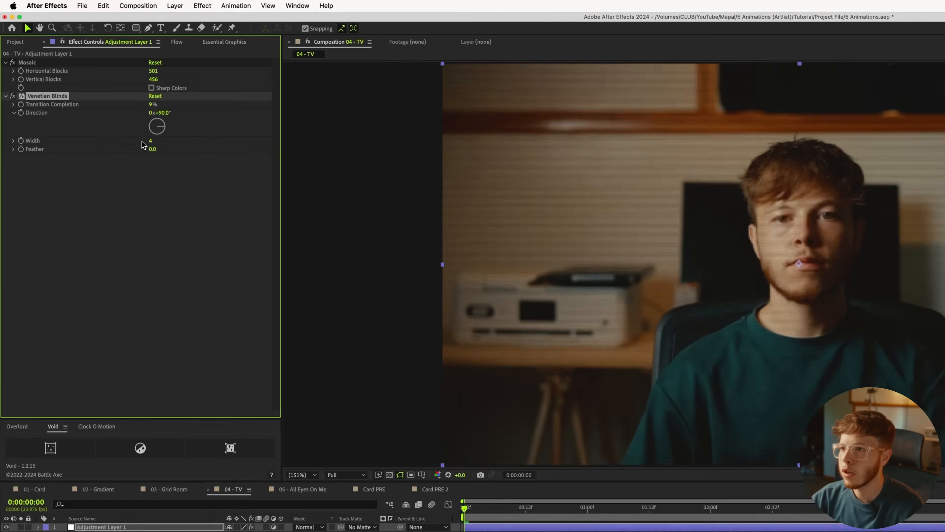
pyautogui.moveTo(143, 142); pyautogui.dragTo(144, 142)
pyautogui.moveTo(93, 92); pyautogui.dragTo(93, 94)
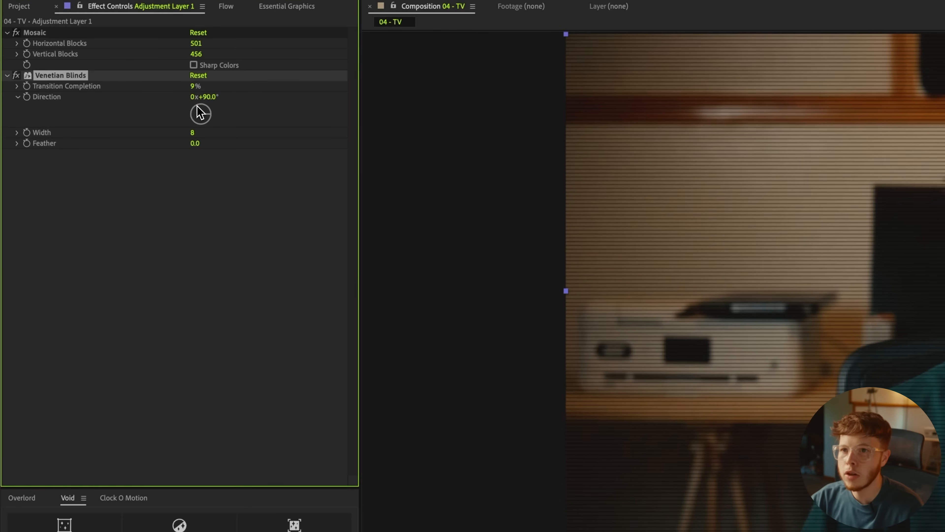
pyautogui.press('Up')
pyautogui.press('Up')
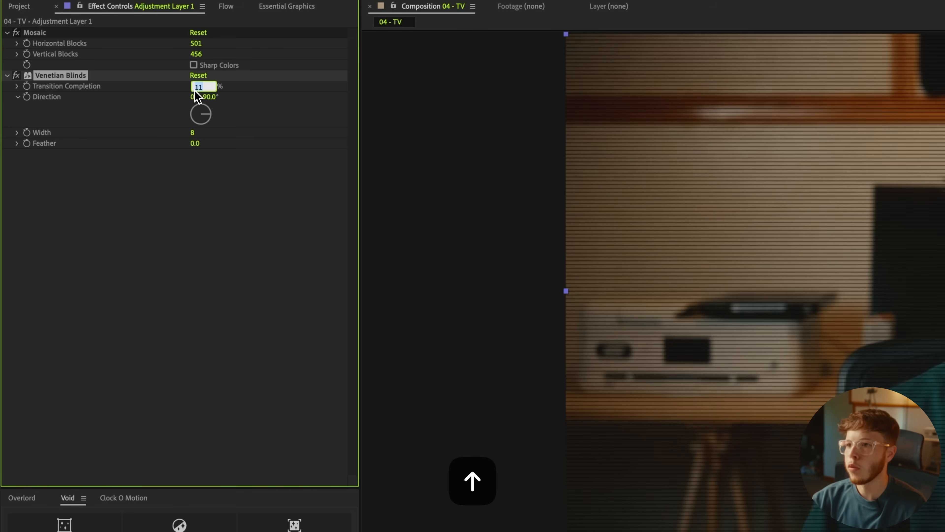
# - Apply Lumetri Color and set its basic correction to Temperature 11, Exposure 0.8, Contrast 15 and Highlights 10
pyautogui.hotkey('ctrl', 'space')
pyautogui.write('lu')
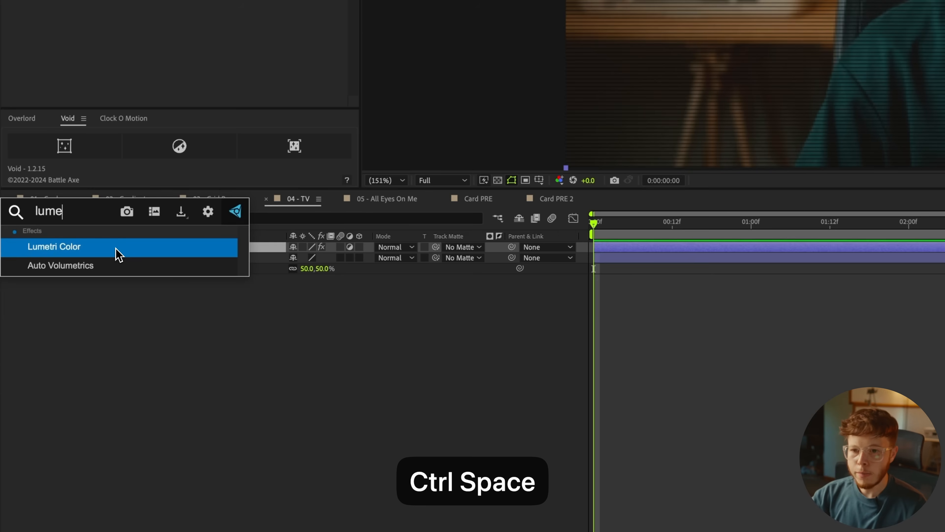
pyautogui.press('Return')
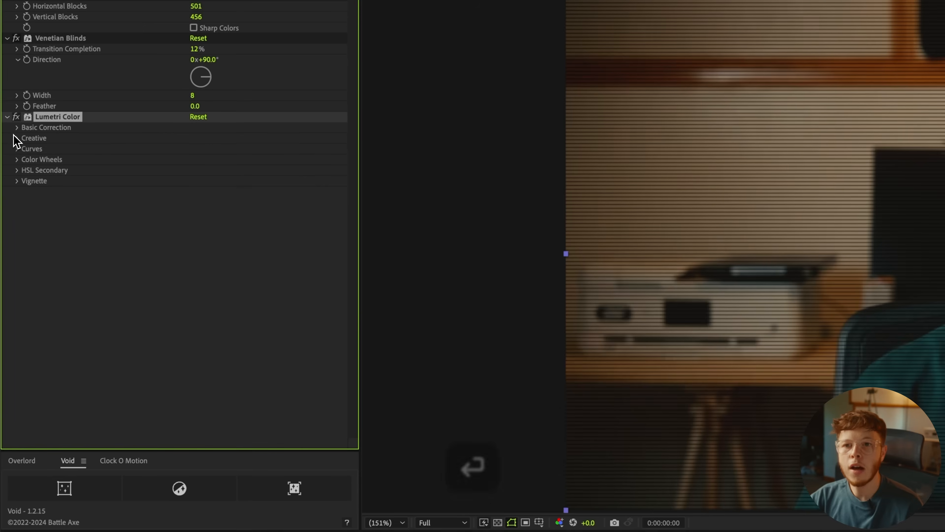
pyautogui.click(17, 128)
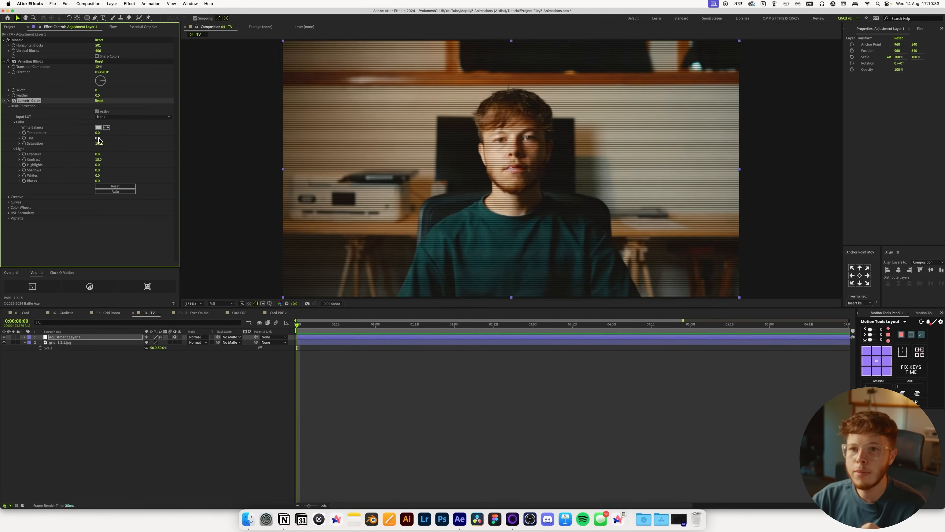
pyautogui.moveTo(98, 134); pyautogui.dragTo(100, 134)
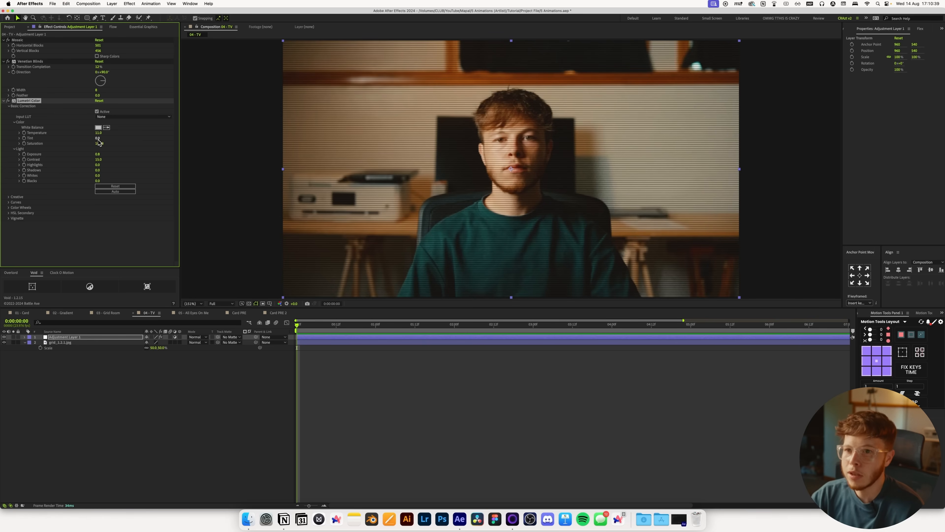
pyautogui.moveTo(100, 165); pyautogui.dragTo(102, 165)
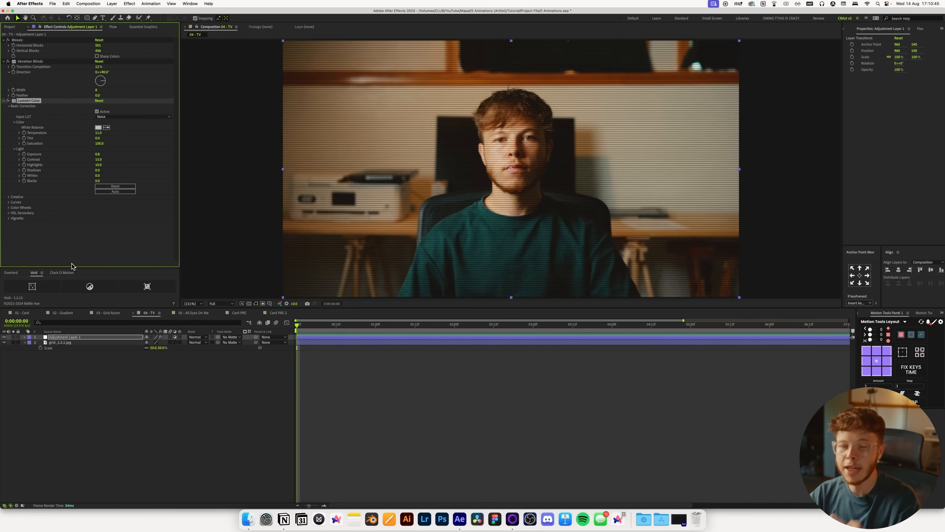
# - Apply Fast Box Blur to the adjustment layer with a Blur Radius of 1 and Repeat Edge Pixels on
pyautogui.hotkey('ctrl', 'space')
pyautogui.write('s')
pyautogui.press('Return')
pyautogui.click(97, 228)
pyautogui.write('1')
pyautogui.press('Return')
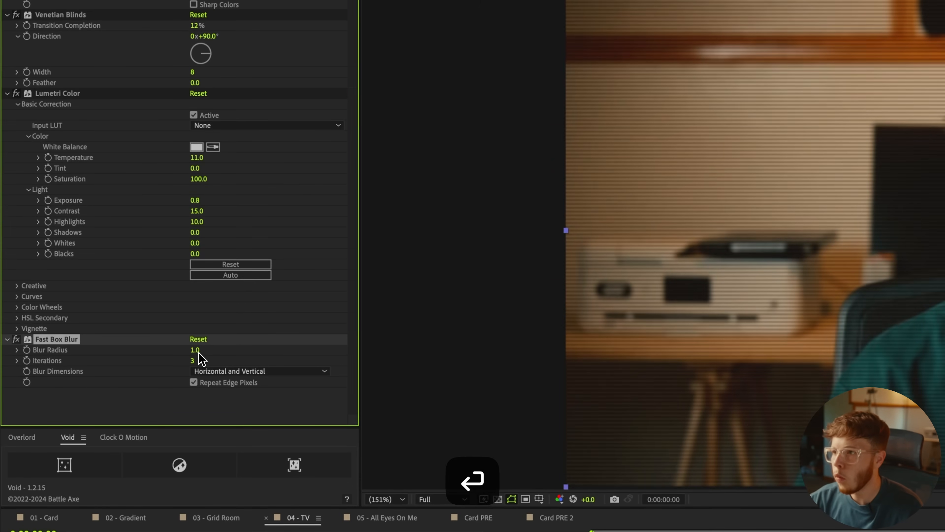
# - Inspect the blurred scan lines up close and set the Fast Box Blur radius to 0.5
pyautogui.scroll(2, 782, 181)
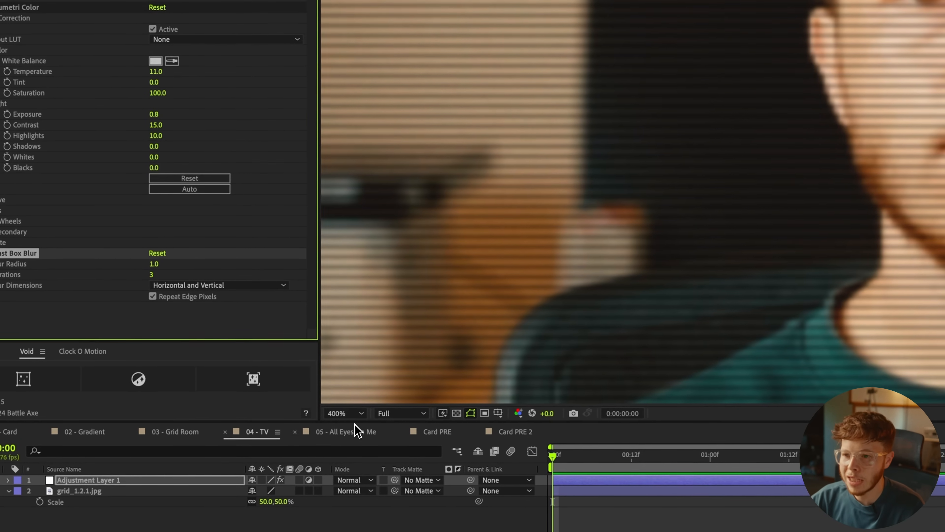
pyautogui.click(401, 401)
pyautogui.click(356, 426)
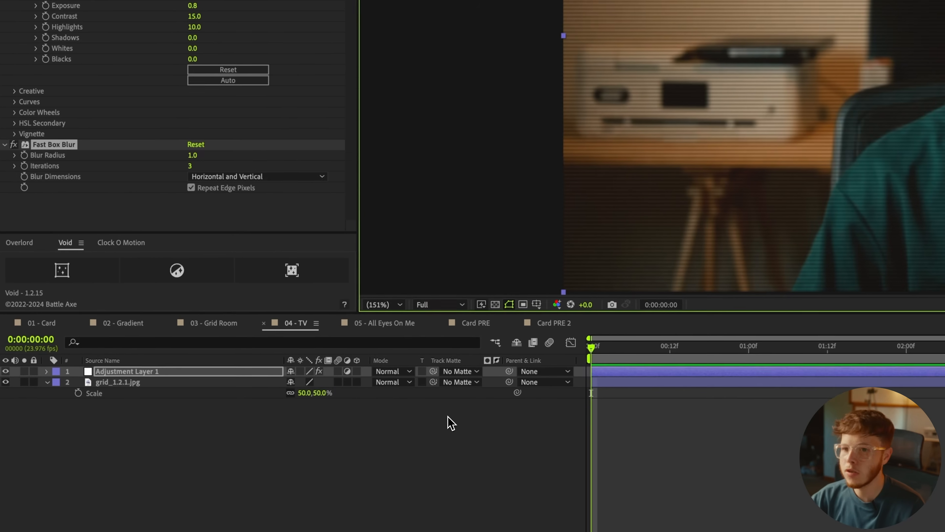
pyautogui.click(195, 149)
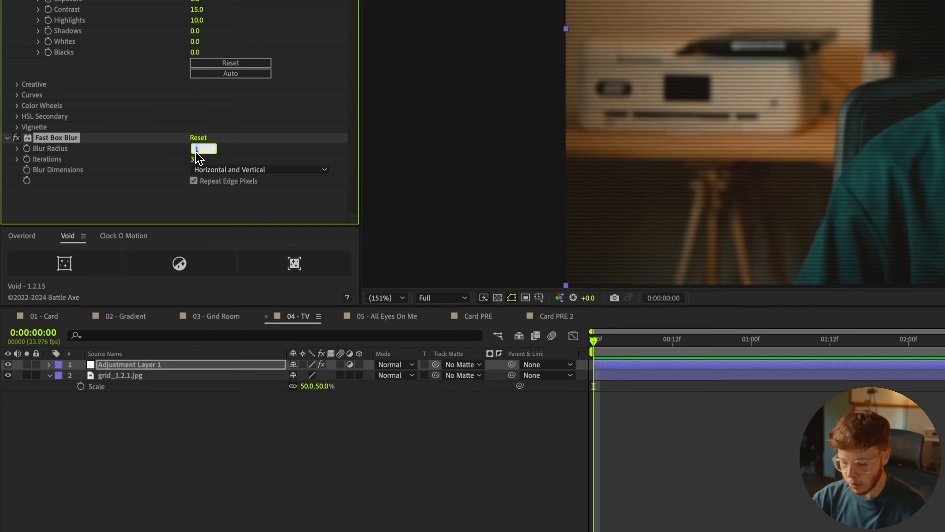
pyautogui.write('5')
pyautogui.press('Return')
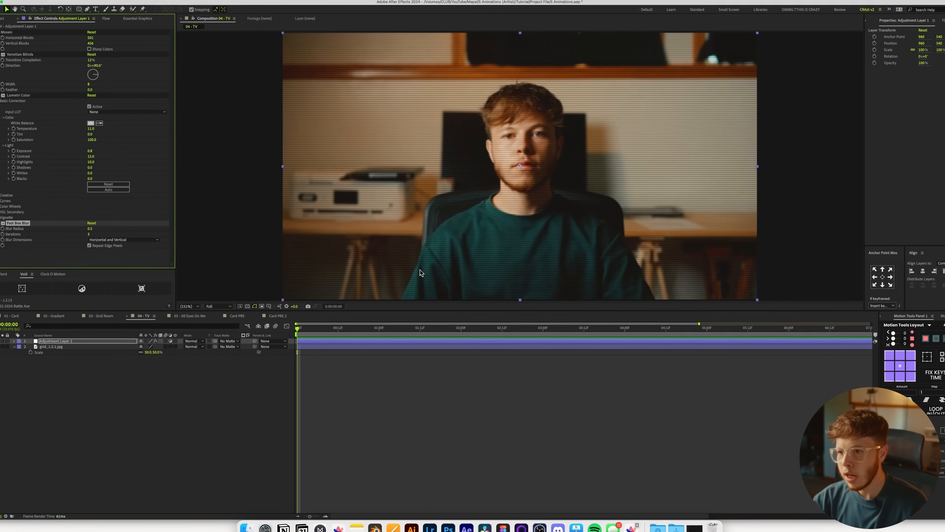
# - Apply the Unsharp Mask effect to the adjustment layer, try a different Amount and undo that change
pyautogui.hotkey('ctrl', 'space')
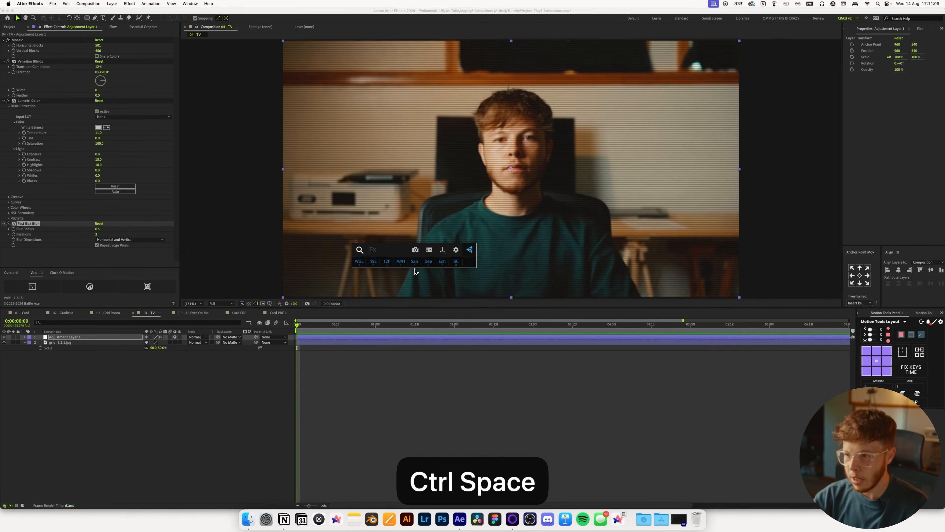
pyautogui.write('unsh')
pyautogui.press('Down')
pyautogui.press('Return')
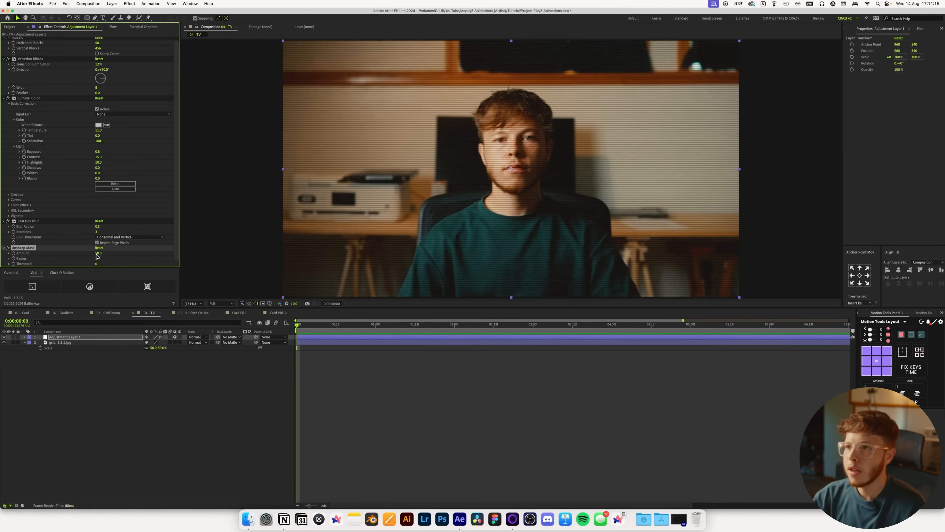
pyautogui.moveTo(113, 259); pyautogui.dragTo(135, 258)
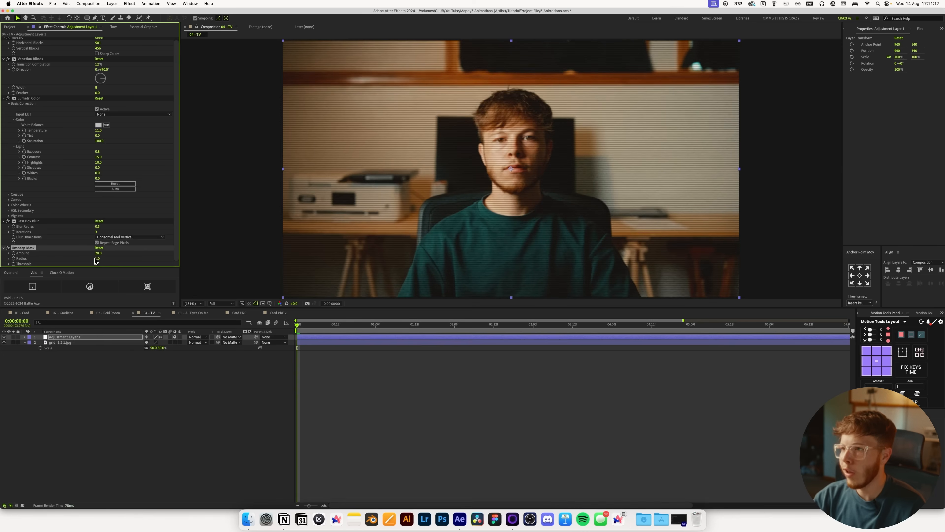
pyautogui.press('super+z')
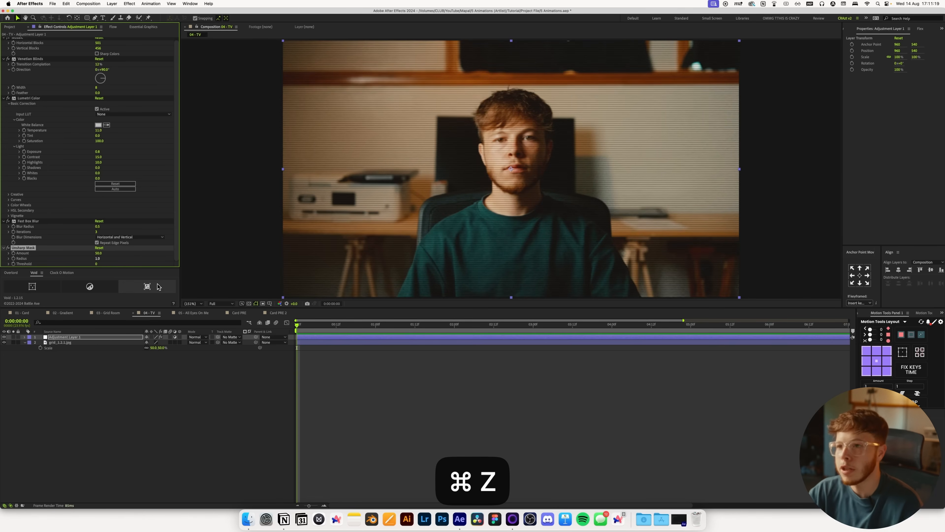
# - Pre-compose the adjustment layer and the grid_1.2.1.jpg layer together as TV Footage PRE
pyautogui.click(193, 409)
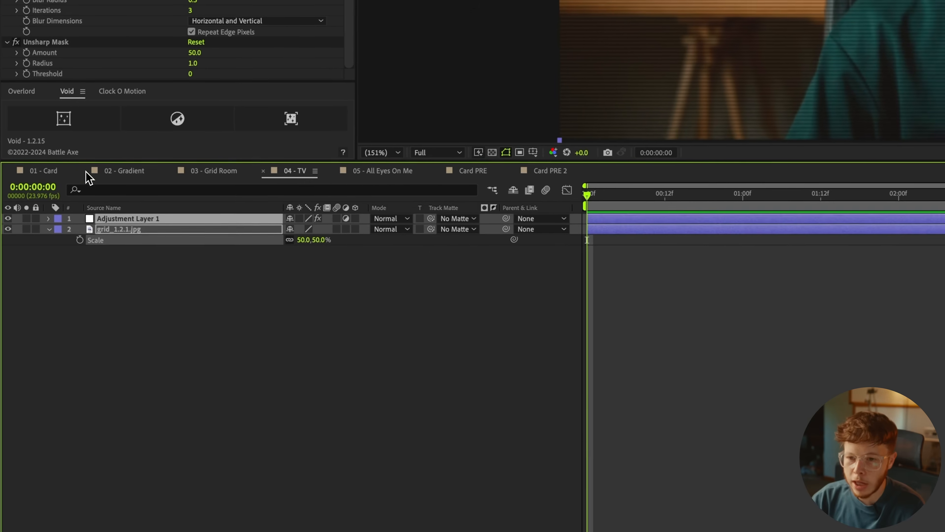
pyautogui.press('super+shift+c')
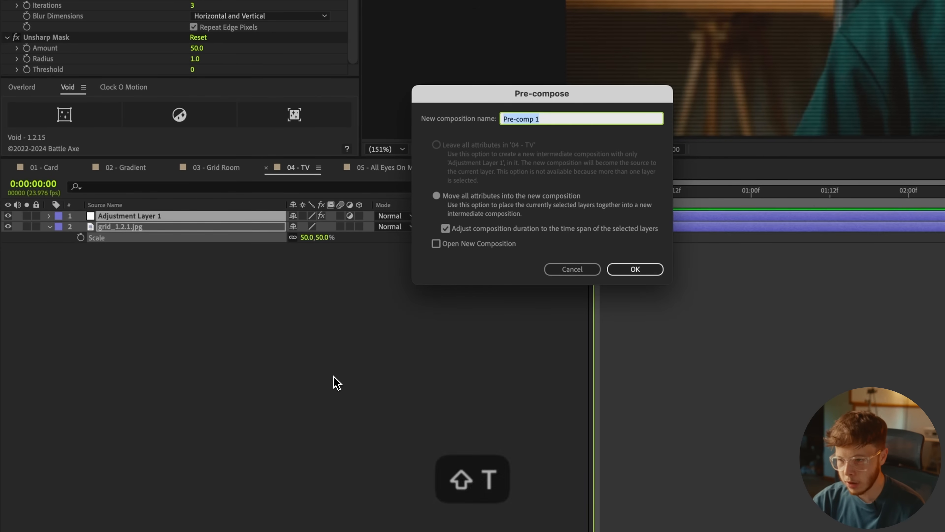
pyautogui.write('TV Footage PRE')
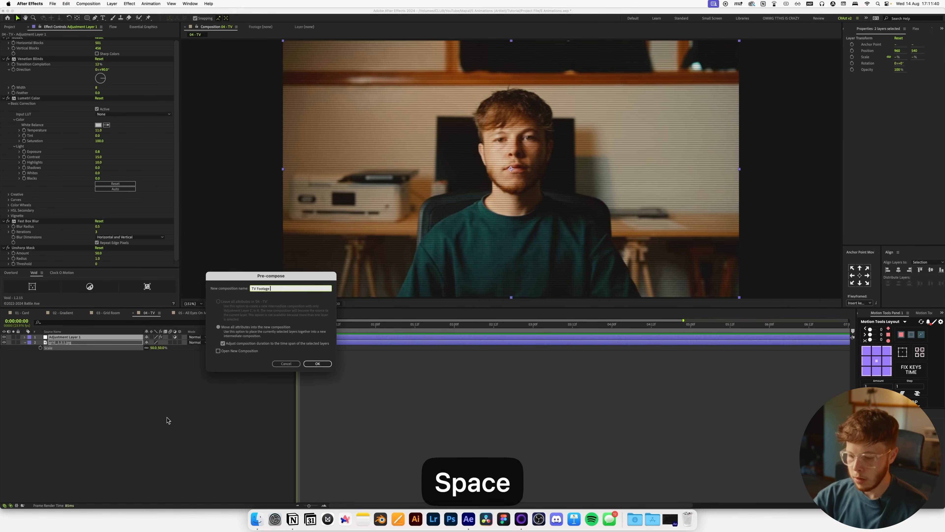
pyautogui.press('Return')
# - Move the TV Footage PRE composition into the 02 - PRE folder and file grid_1.2.1.jpg in a project folder
pyautogui.click(9, 27)
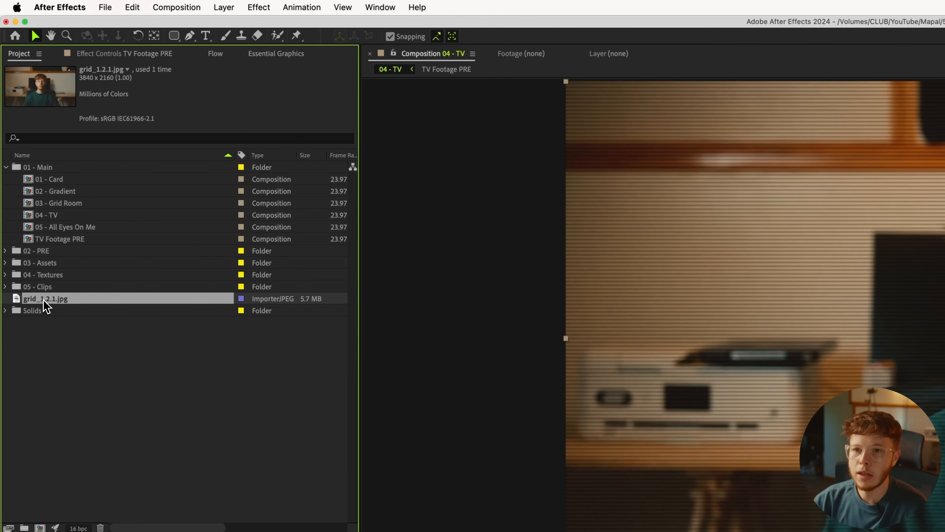
pyautogui.moveTo(37, 309); pyautogui.dragTo(66, 250)
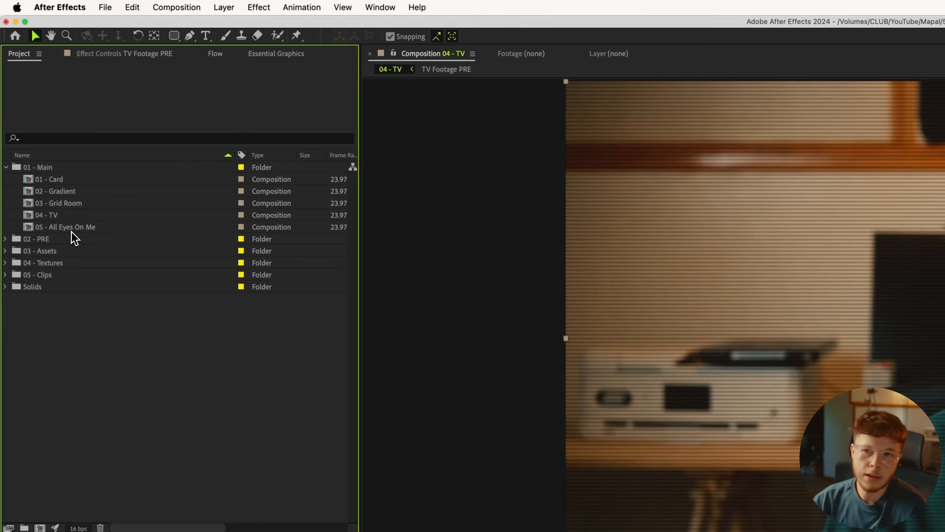
# - Place TV Square.jpg from the 03 - Assets folder above TV Footage PRE in 04 - TV and reveal its Scale property
pyautogui.click(6, 251)
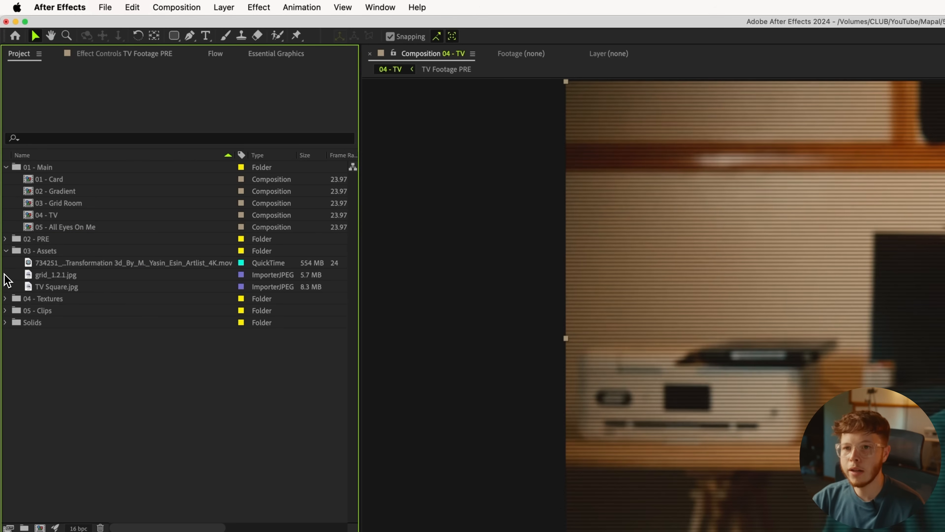
pyautogui.moveTo(46, 288); pyautogui.dragTo(117, 386)
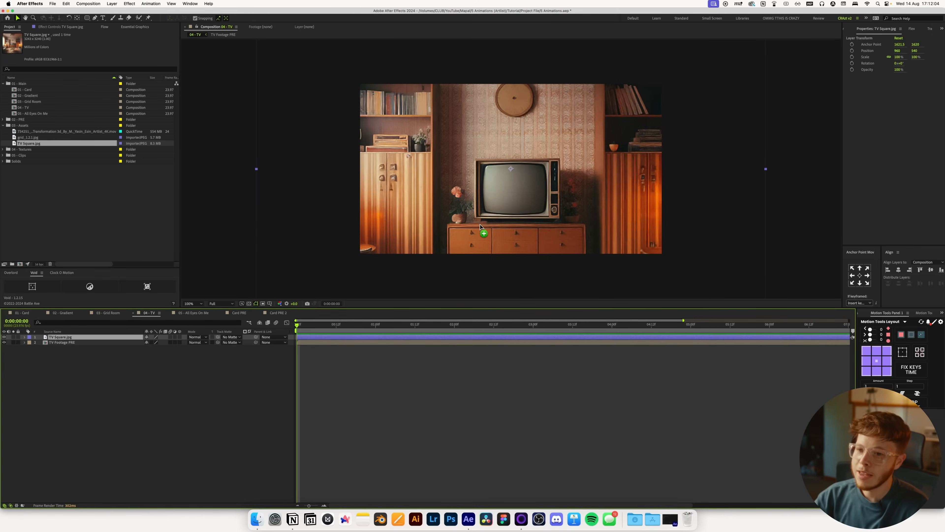
pyautogui.press('s')
pyautogui.click(153, 343)
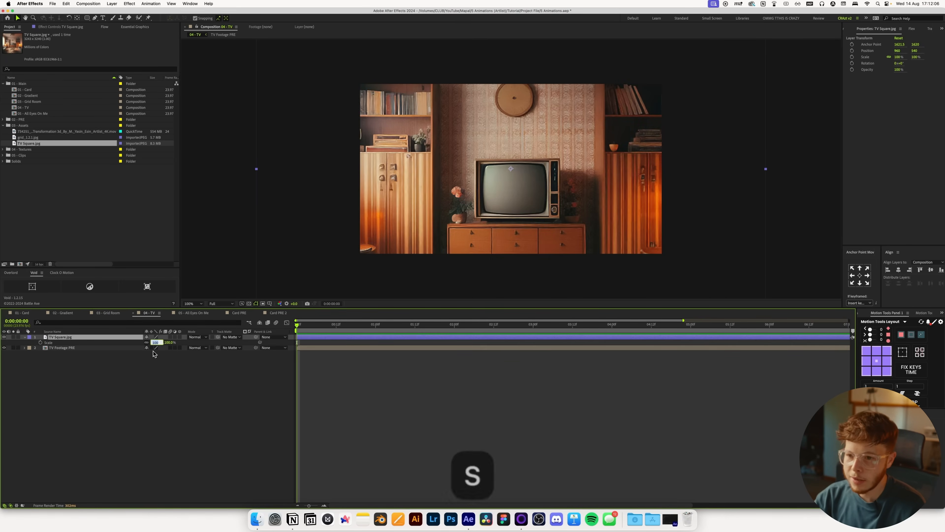
pyautogui.click(179, 376)
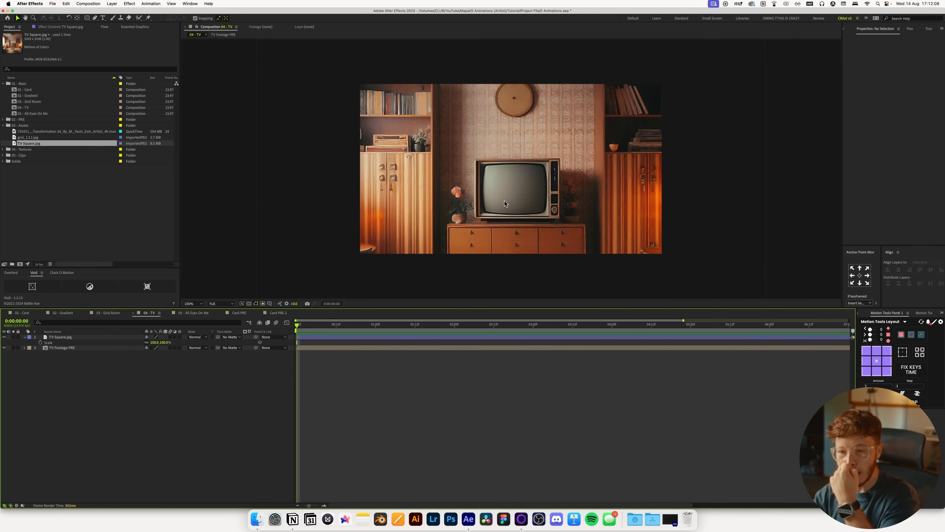
# - Scale the TV Square.jpg layer to 61% and raise it to a position of 960, 410
pyautogui.moveTo(534, 188); pyautogui.dragTo(532, 171)
pyautogui.moveTo(155, 342); pyautogui.dragTo(147, 346)
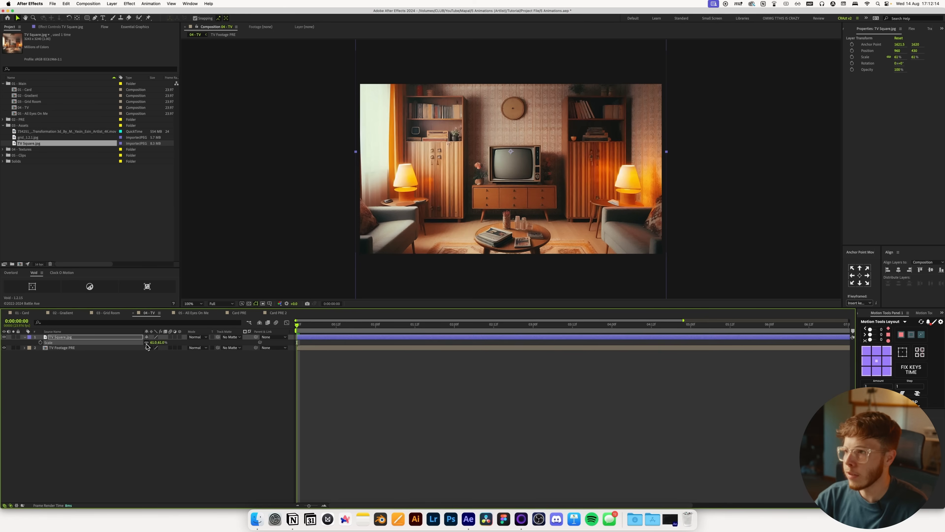
pyautogui.click(560, 196)
pyautogui.hotkey('shift', 'Up')
pyautogui.hotkey('shift', 'Up')
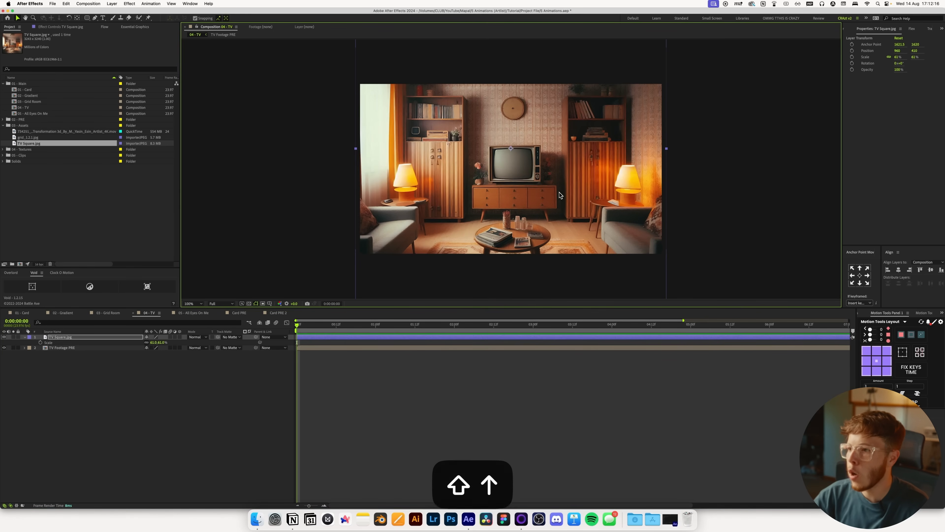
# - Draw a Pen tool mask around the TV screen in the TV Square.jpg layer view and return to the 04 - TV composition
pyautogui.doubleClick(57, 339)
pyautogui.scroll(2, 523, 153)
pyautogui.press('space')
pyautogui.moveTo(536, 188); pyautogui.dragTo(475, 125)
pyautogui.press('g')
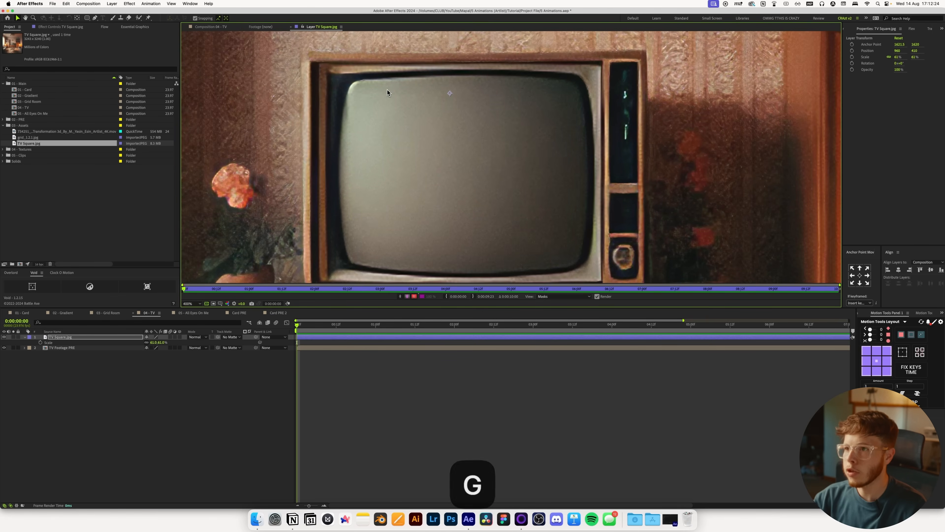
pyautogui.click(392, 79)
pyautogui.click(362, 79)
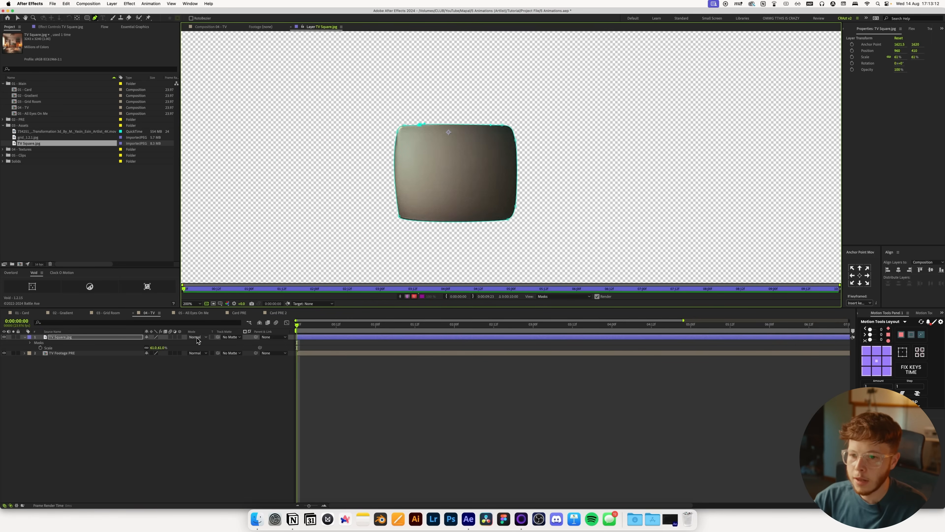
pyautogui.click(84, 338)
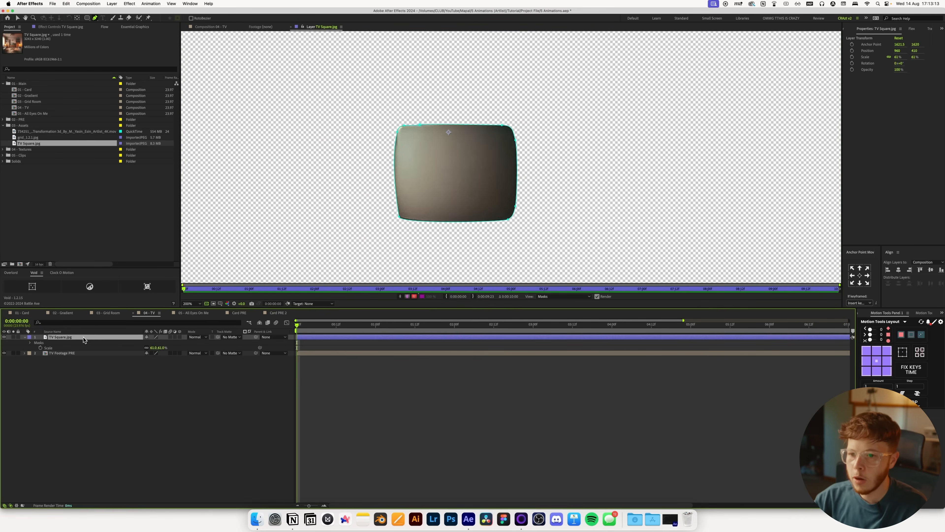
pyautogui.click(208, 28)
pyautogui.press('.')
pyautogui.press('v')
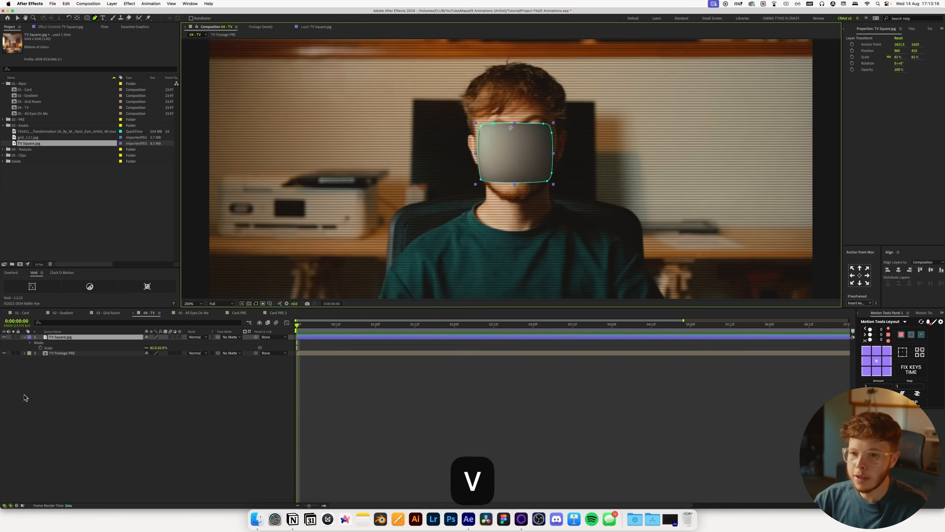
# - Duplicate the masked TV Square.jpg layer, naming the upper copy TV Cutout and the lower one TV Rest
pyautogui.press('super+d')
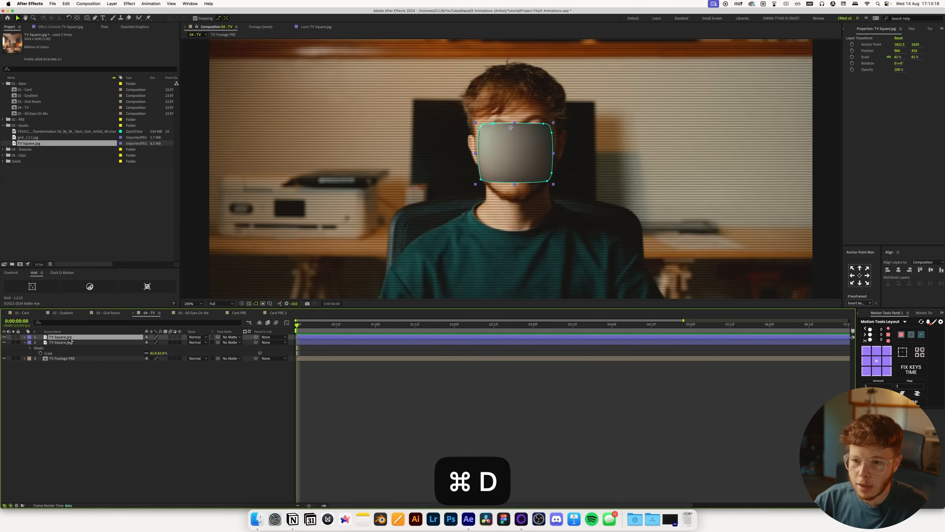
pyautogui.press('Return')
pyautogui.write('TV Cutout')
pyautogui.press('Return')
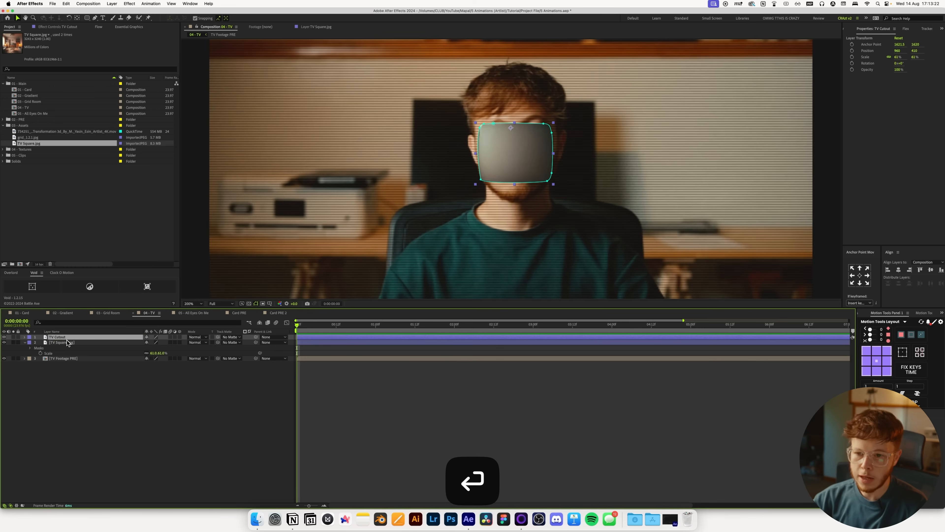
pyautogui.click(65, 344)
pyautogui.write('TV Rest')
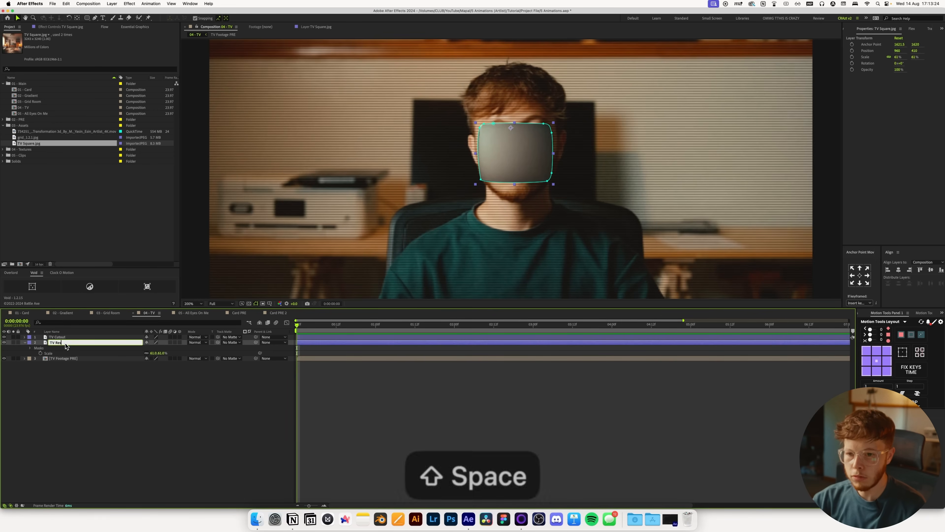
pyautogui.press('Return')
# - Reorder TV Footage PRE between TV Cutout and TV Rest and invert the mask on TV Rest
pyautogui.moveTo(66, 359); pyautogui.dragTo(66, 343)
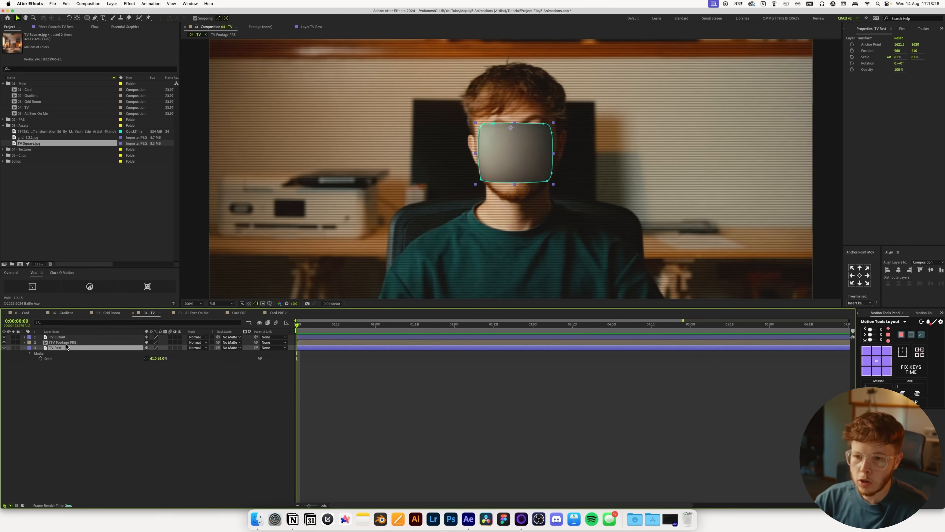
pyautogui.click(54, 347)
pyautogui.press('m')
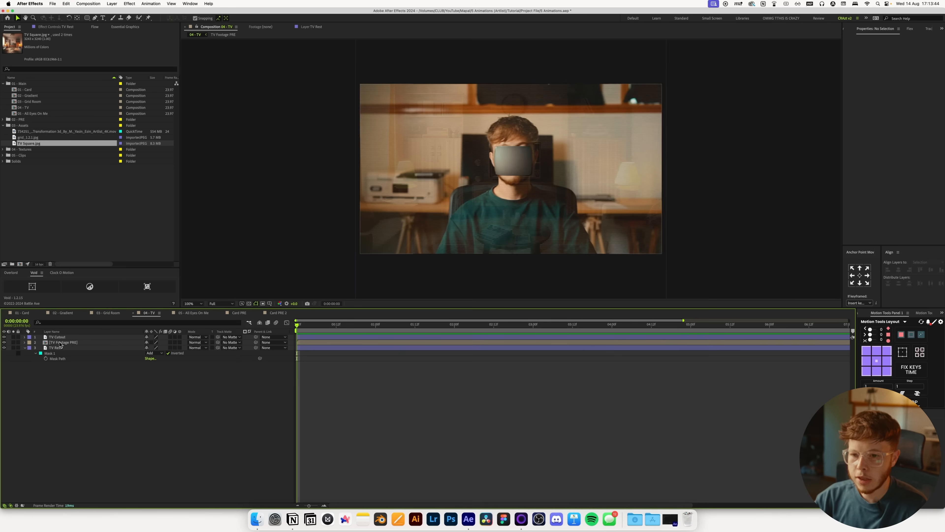
# - Fit TV Footage PRE over the TV screen at 20% scale and set TV Cutout as its track matte
pyautogui.click(74, 342)
pyautogui.press('s')
pyautogui.moveTo(156, 351); pyautogui.dragTo(131, 353)
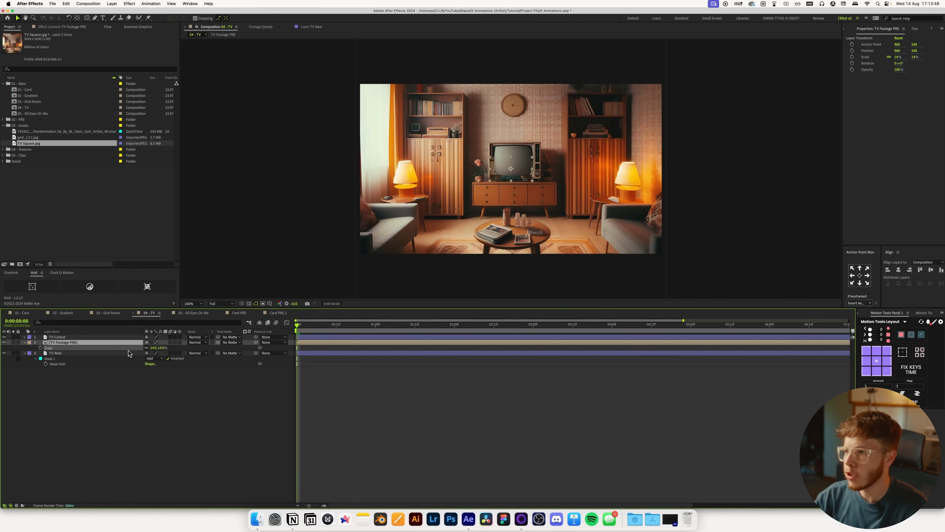
pyautogui.moveTo(487, 176); pyautogui.dragTo(440, 214)
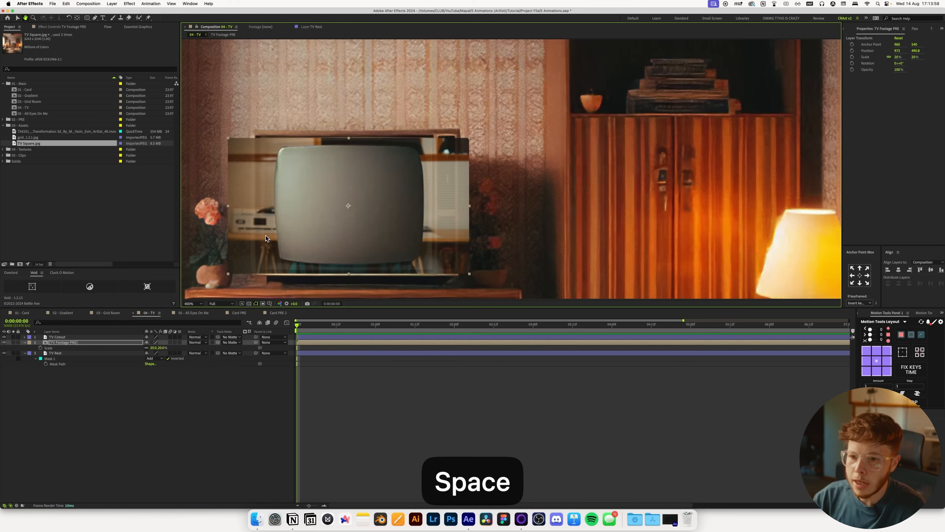
pyautogui.moveTo(218, 343); pyautogui.dragTo(93, 338)
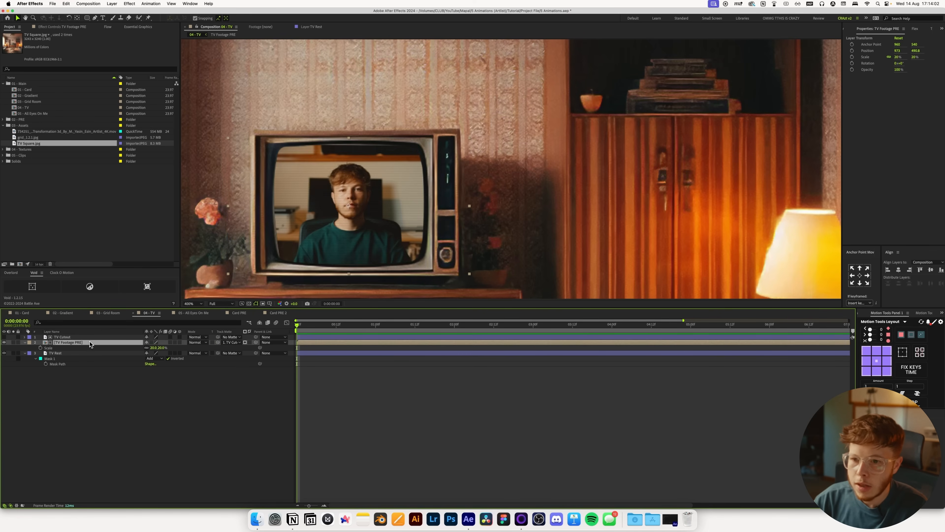
# - Apply Optics Compensation to TV Footage PRE with a raised field of view and scale the layer to 25%
pyautogui.hotkey('ctrl', 'space')
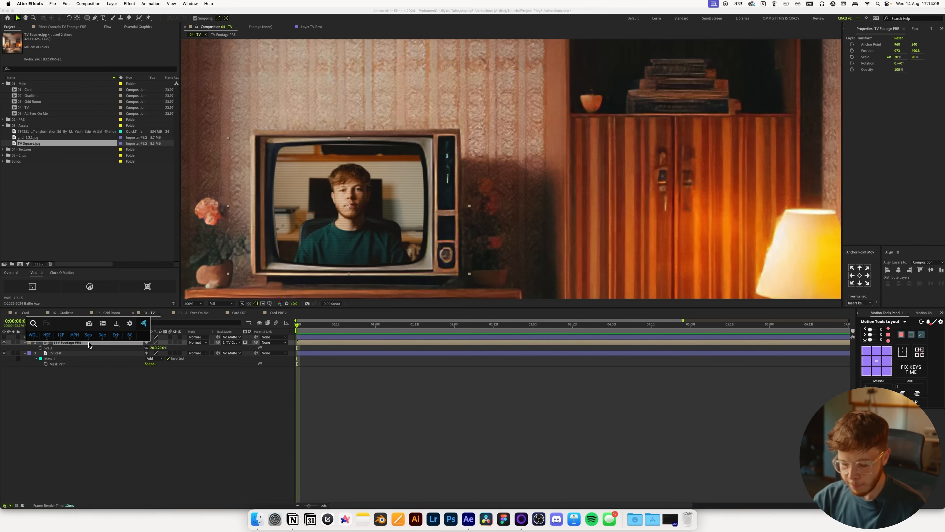
pyautogui.write('optics')
pyautogui.press('Return')
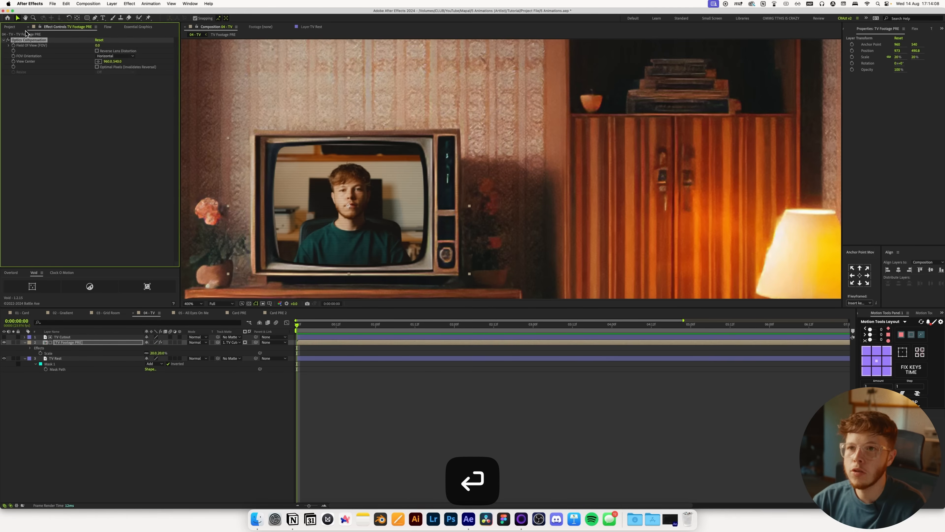
pyautogui.moveTo(97, 45); pyautogui.dragTo(119, 48)
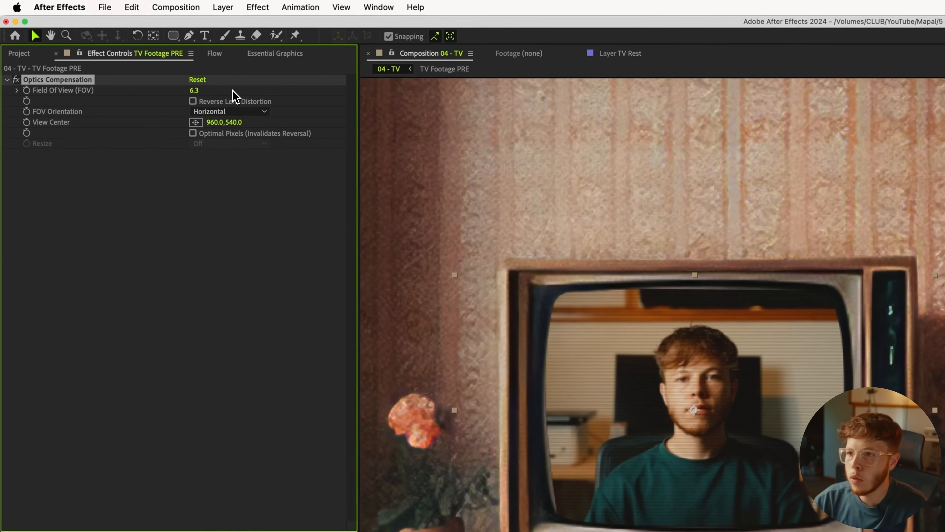
pyautogui.moveTo(237, 97); pyautogui.dragTo(744, 144)
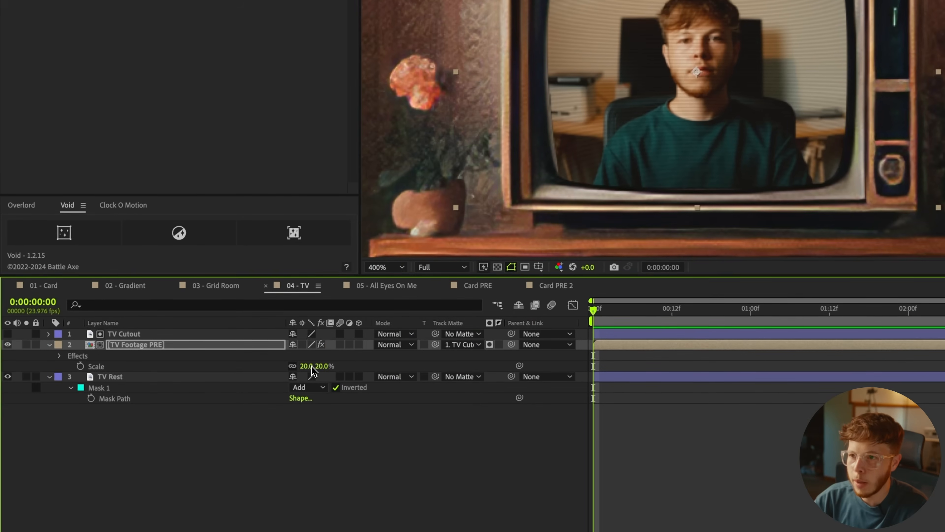
pyautogui.moveTo(310, 366); pyautogui.dragTo(312, 364)
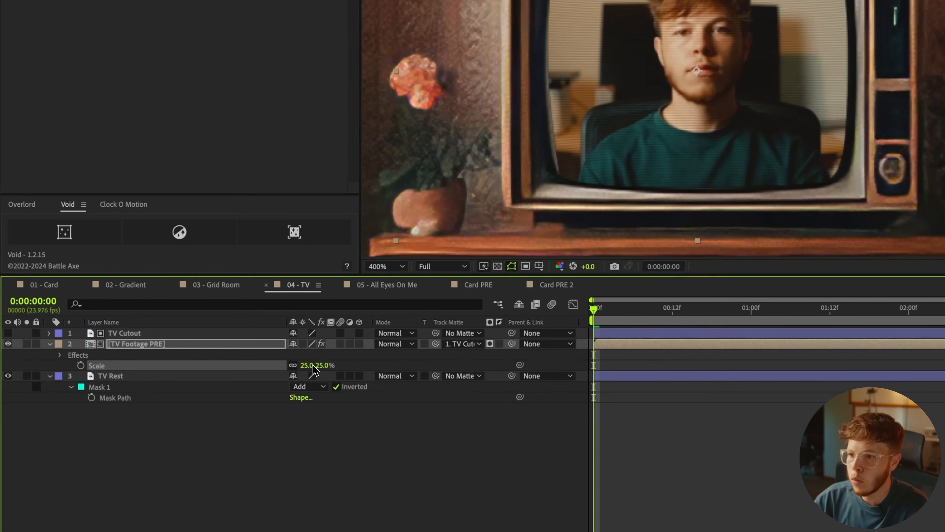
# - Make the TV Cutout layer visible and cycle through its blending modes, settling on Hard Light
pyautogui.click(164, 333)
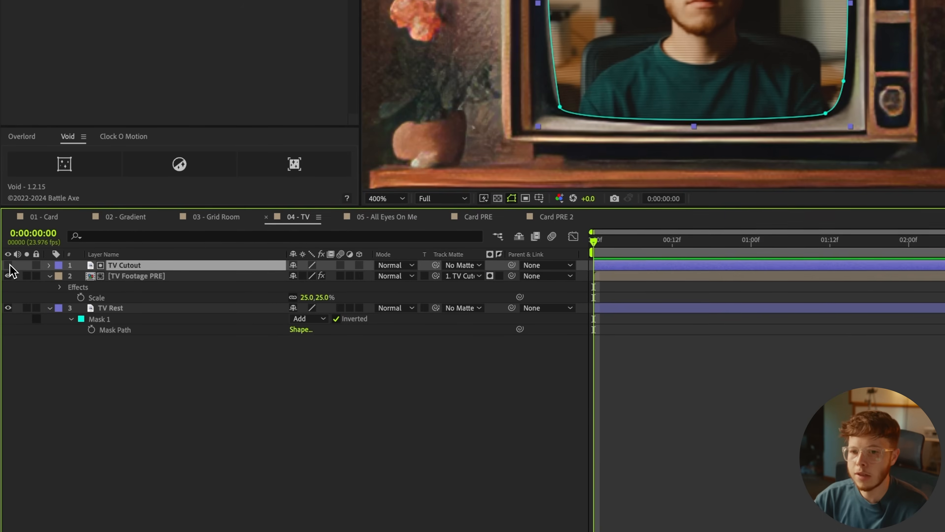
pyautogui.click(8, 333)
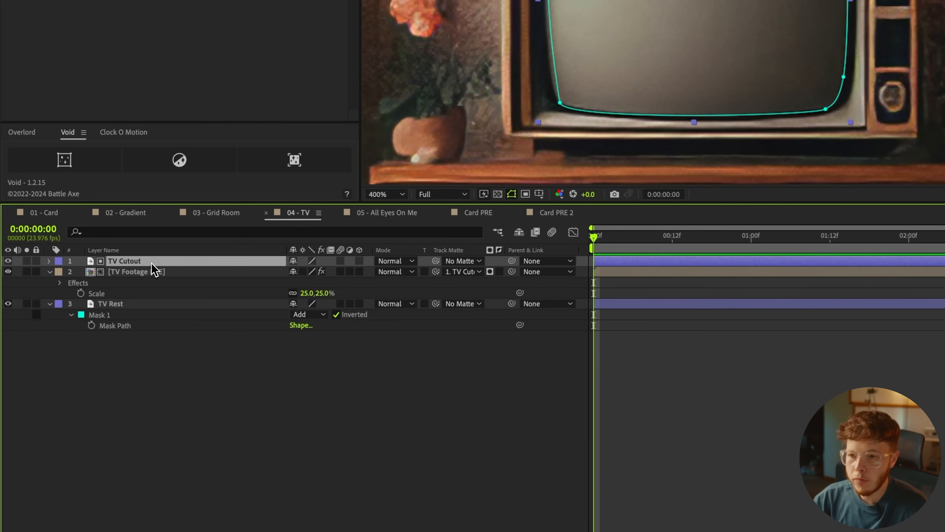
pyautogui.hotkey('shift', '-')
pyautogui.hotkey('shift', '-')
pyautogui.hotkey('shift', '-')
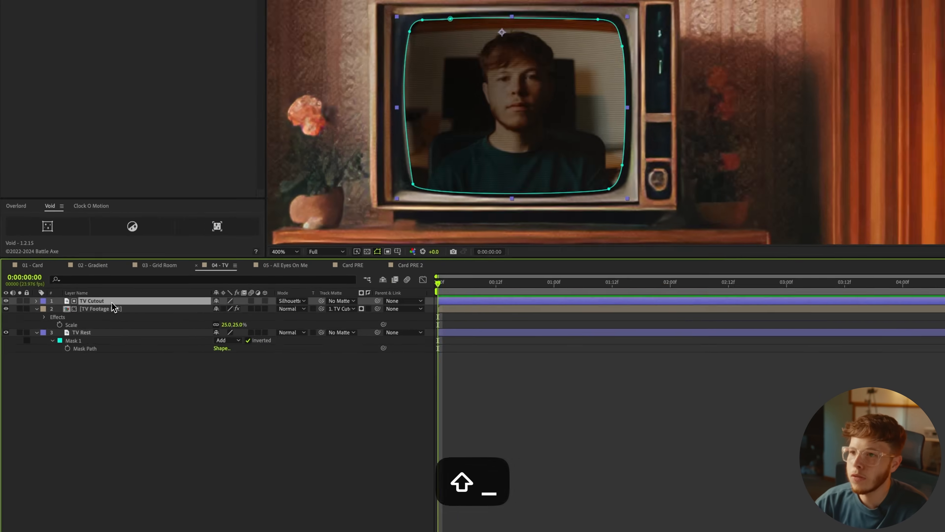
pyautogui.hotkey('shift', '-')
pyautogui.hotkey('shift', '-')
pyautogui.hotkey('shift', '-')
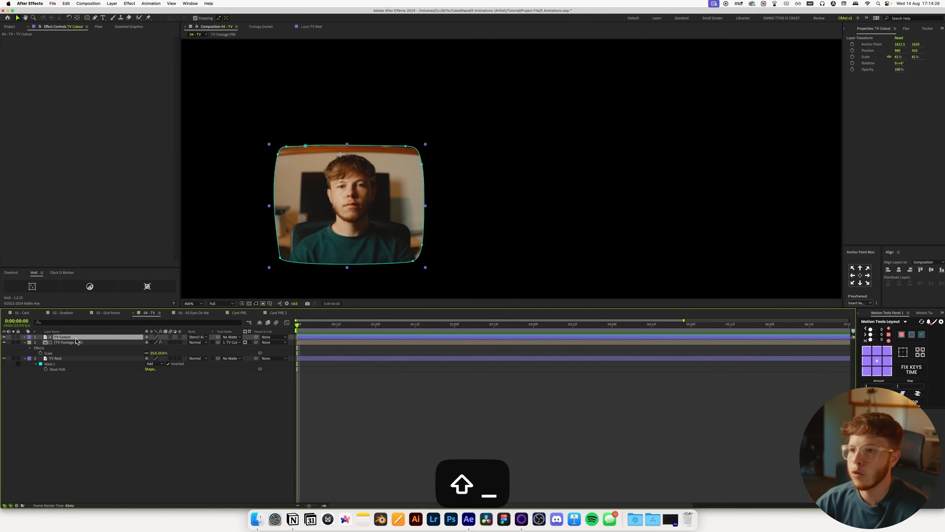
pyautogui.hotkey('shift', '-')
pyautogui.hotkey('shift', '-')
pyautogui.hotkey('shift', '-')
pyautogui.hotkey('shift', '-')
pyautogui.hotkey('shift', '-')
pyautogui.hotkey('shift', '-')
pyautogui.hotkey('shift', '-')
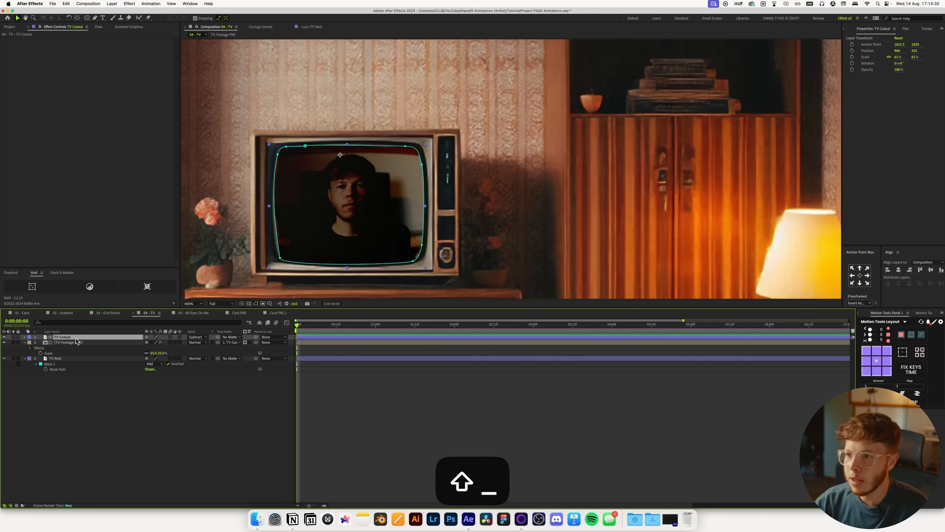
pyautogui.hotkey('shift', '-')
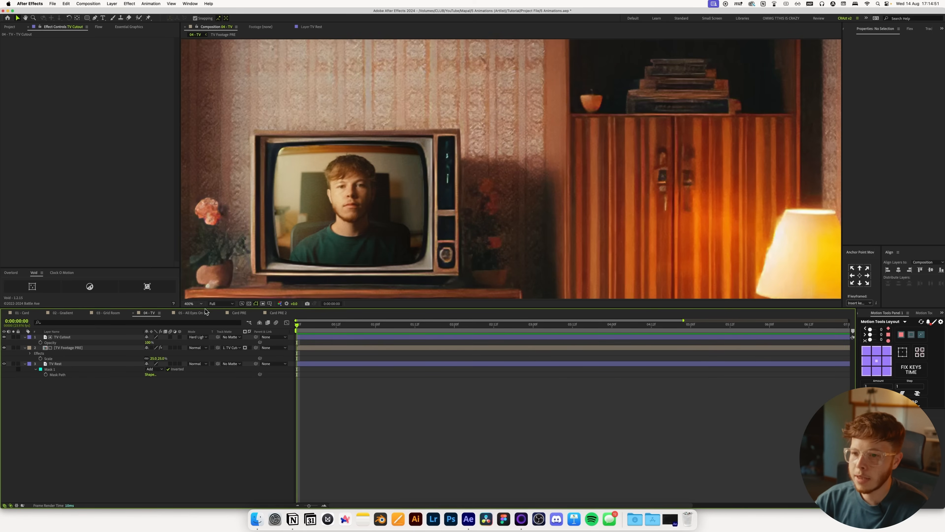
# - Create a null object and position it at the centre of the TV screen
pyautogui.click(194, 305)
pyautogui.click(194, 309)
pyautogui.press('u')
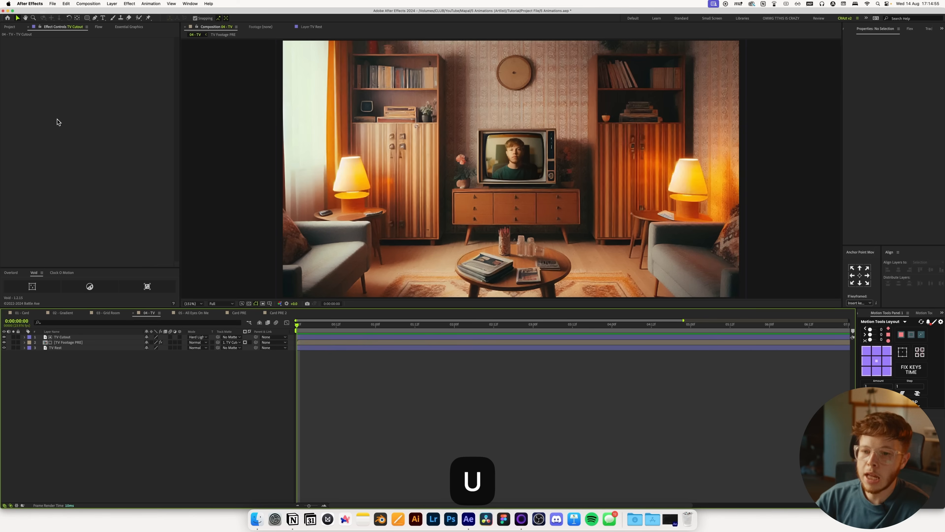
pyautogui.rightClick(70, 369)
pyautogui.moveTo(89, 372)
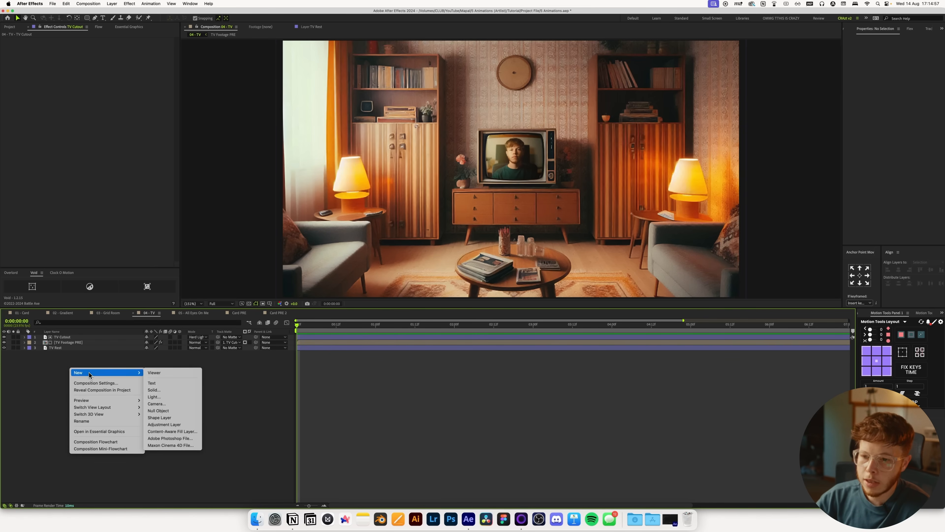
pyautogui.click(176, 411)
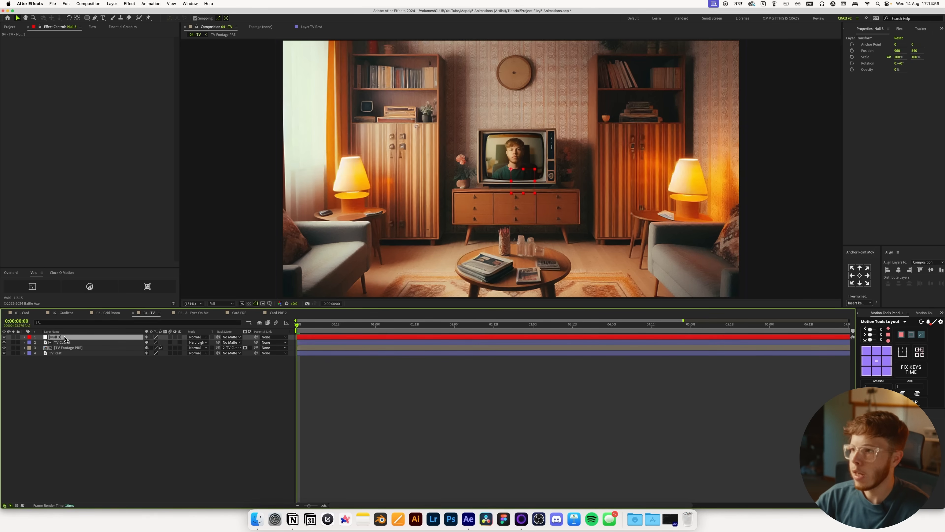
pyautogui.scroll(3, 512, 172)
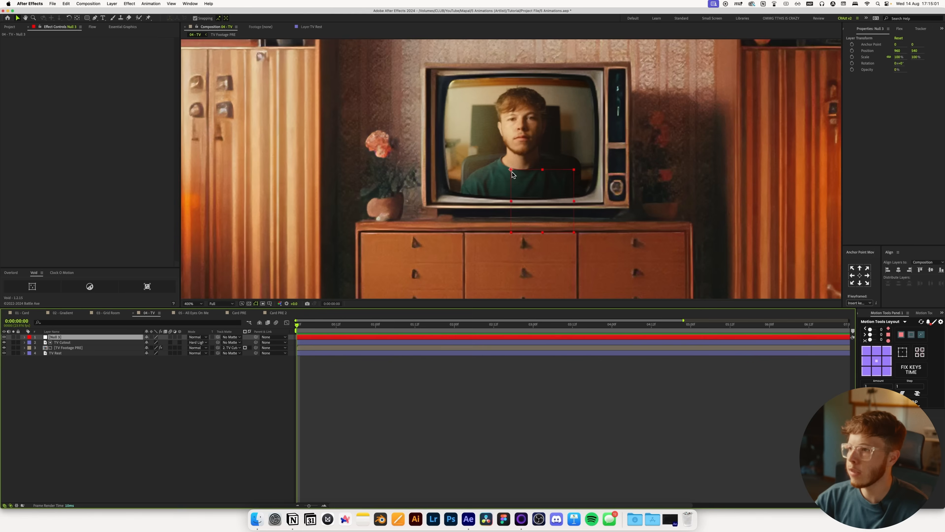
pyautogui.moveTo(511, 172); pyautogui.dragTo(452, 169)
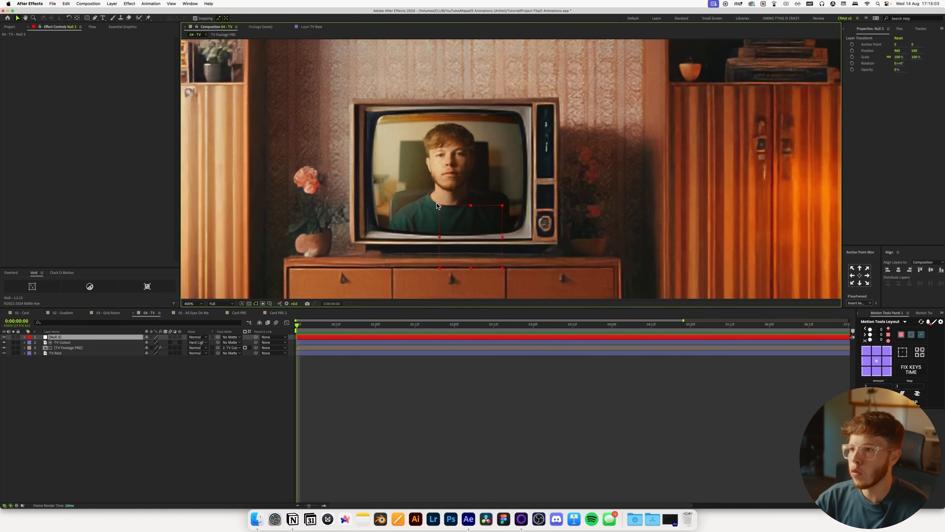
pyautogui.moveTo(440, 205); pyautogui.dragTo(449, 164)
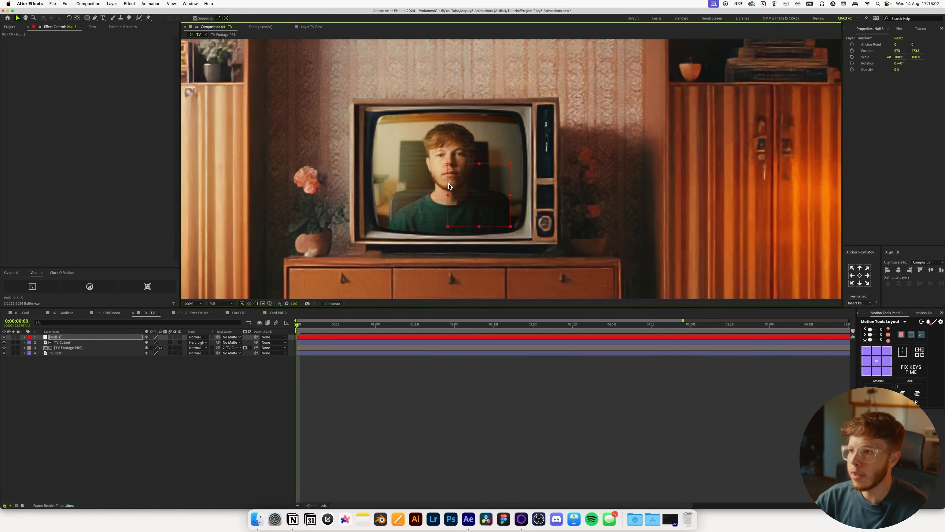
# - Parent TV Cutout, TV Footage PRE and TV Rest to the null object
pyautogui.scroll(-2, 456, 191)
pyautogui.scroll(-2, 456, 191)
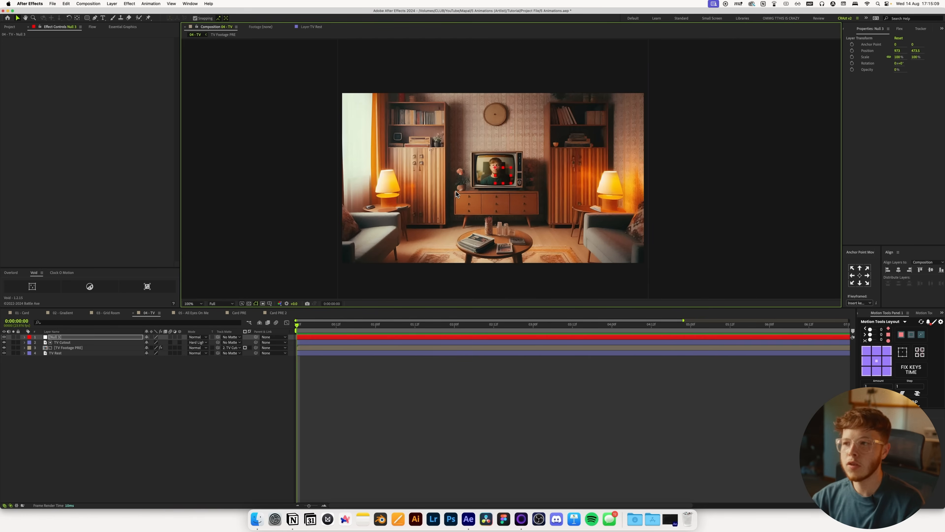
pyautogui.moveTo(89, 376); pyautogui.dragTo(61, 346)
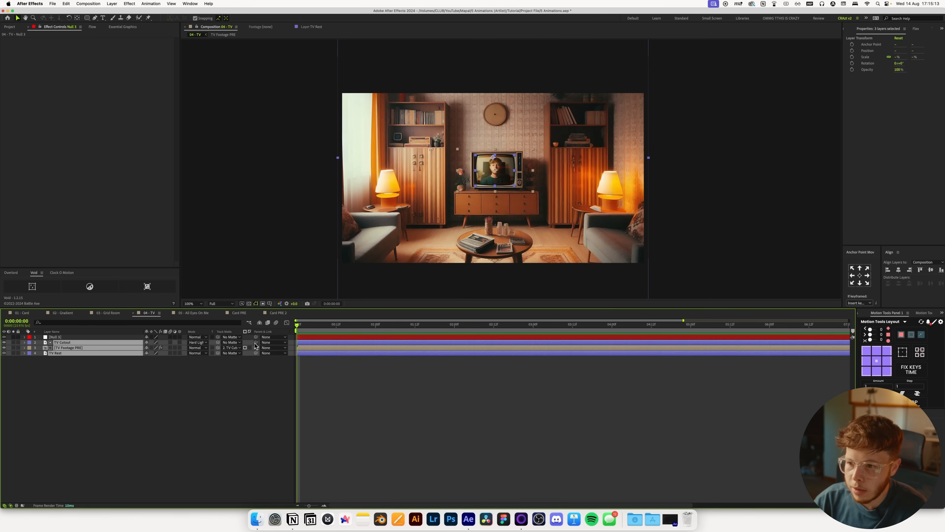
pyautogui.moveTo(166, 348); pyautogui.dragTo(62, 340)
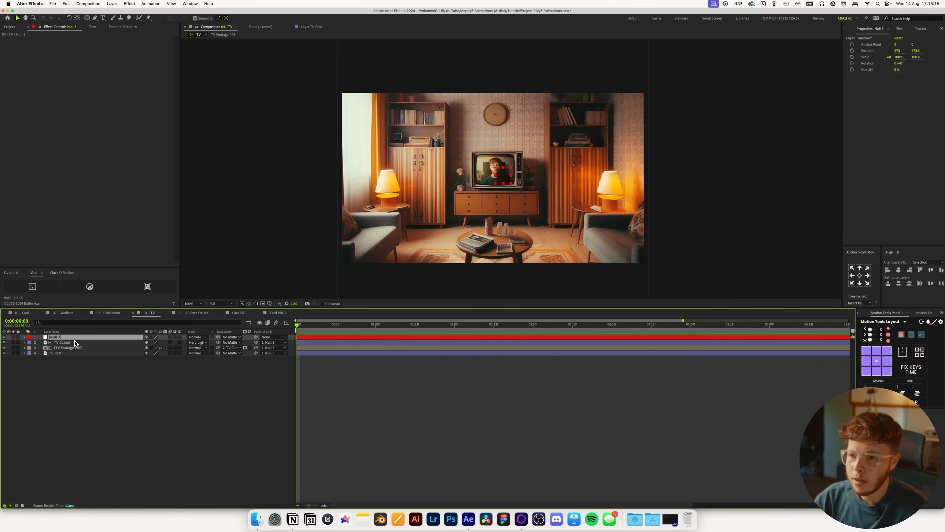
# - Animate the null's position and scale from 243% at the start to 100% at 2 seconds, and preview the zoom-out
pyautogui.click(40, 342)
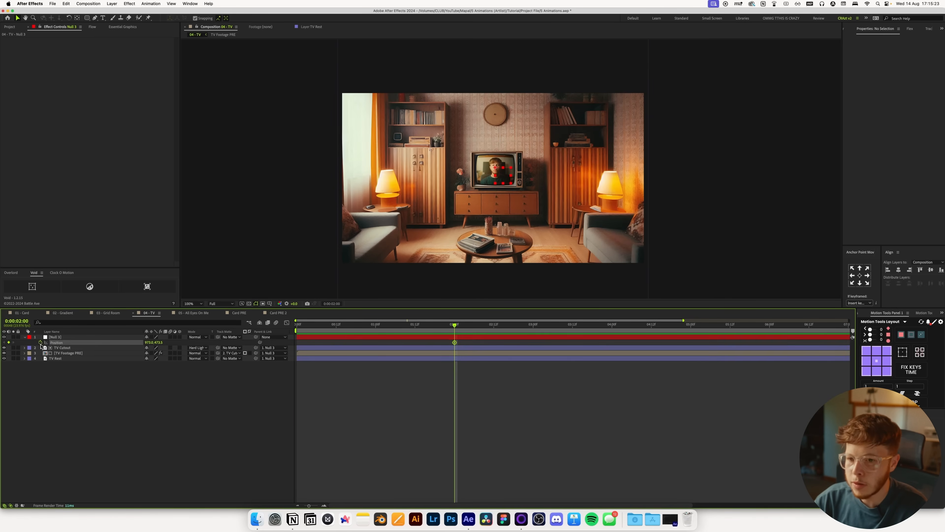
pyautogui.click(467, 337)
pyautogui.hotkey('shift', 's')
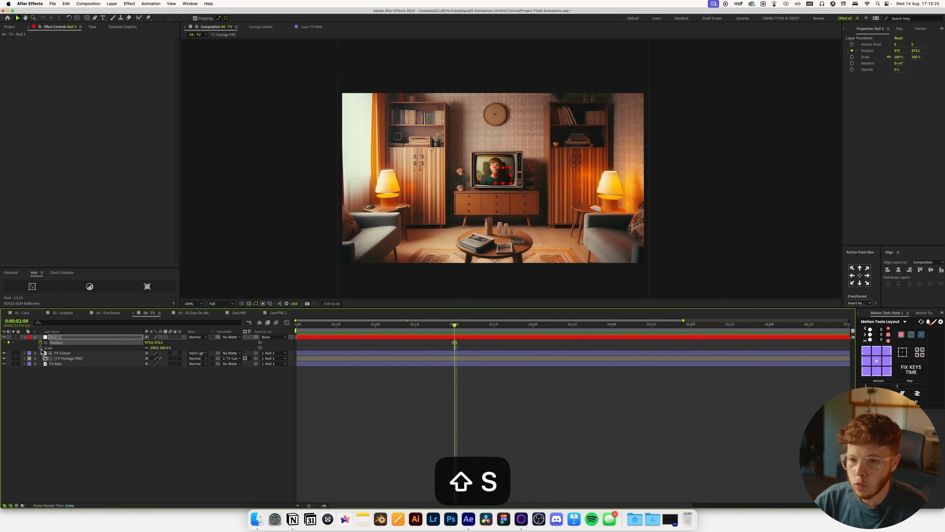
pyautogui.click(40, 347)
pyautogui.press('Home')
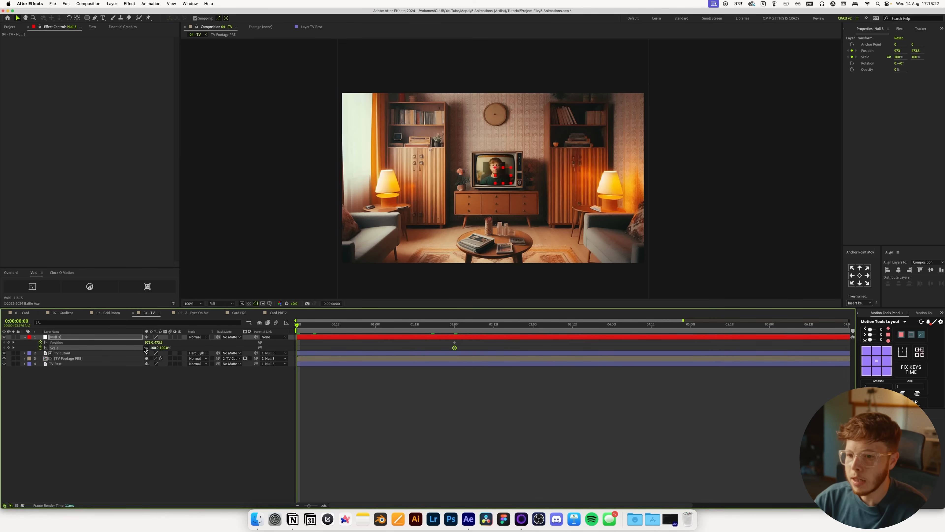
pyautogui.press('space')
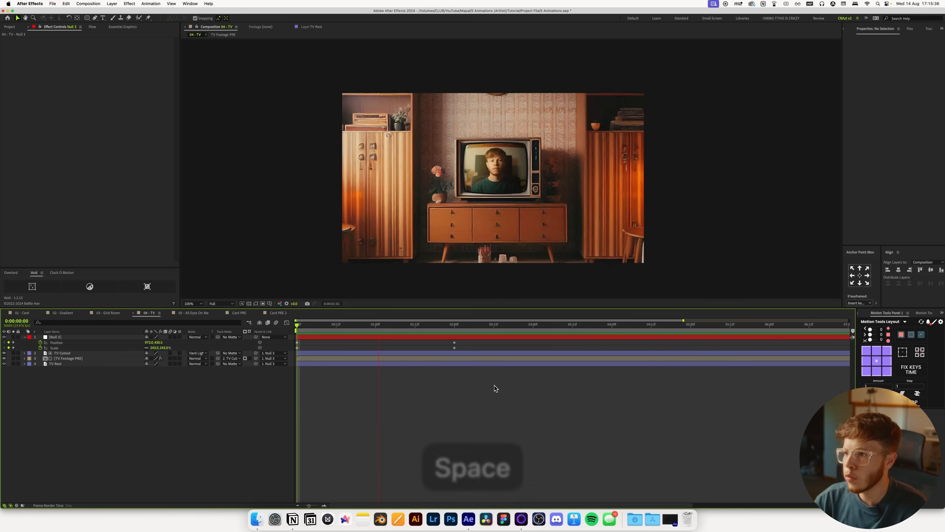
pyautogui.press('space')
pyautogui.press('k')
# - Apply the 0.88, 0.14, 0.12, 0.86 easing curve to the null's keyframes, move the end keyframes to about 2.6 seconds and preview
pyautogui.moveTo(458, 350); pyautogui.dragTo(279, 340)
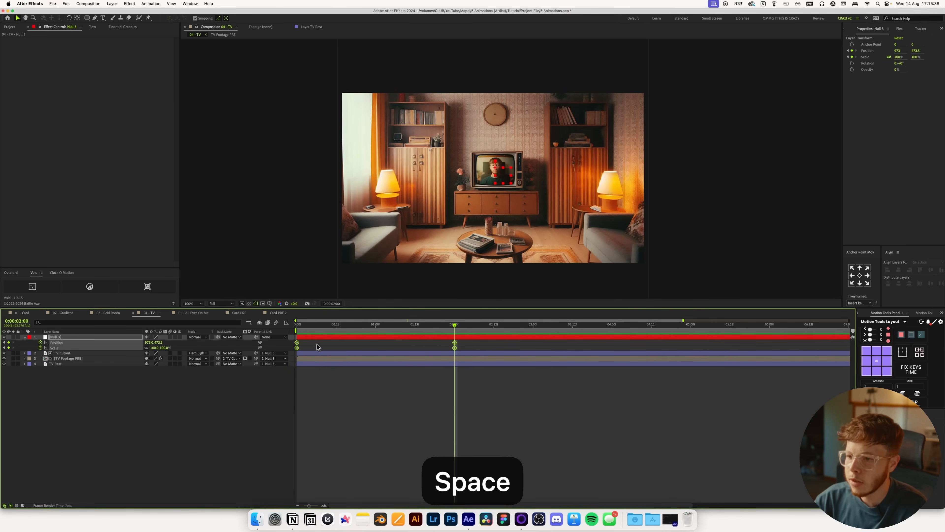
pyautogui.click(93, 28)
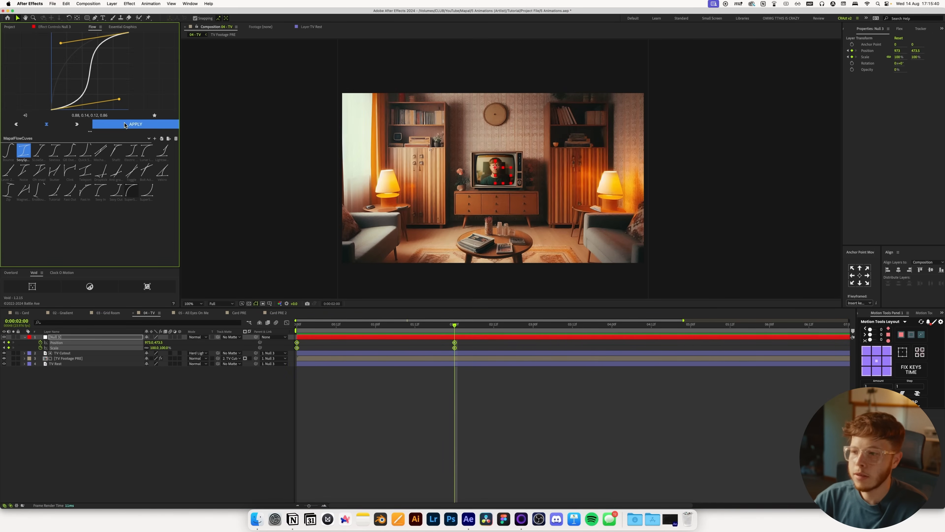
pyautogui.click(461, 343)
pyautogui.moveTo(461, 351); pyautogui.dragTo(504, 343)
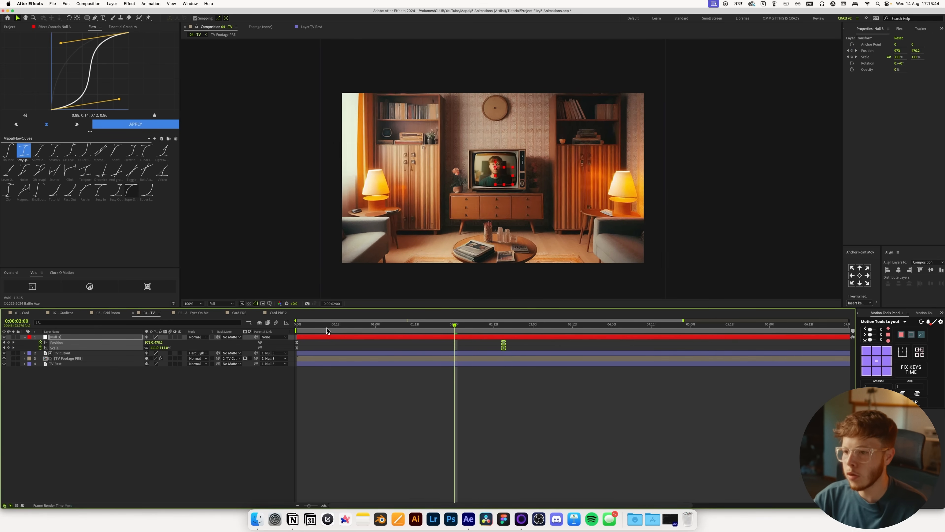
pyautogui.press('Home')
pyautogui.click(348, 390)
pyautogui.press('space')
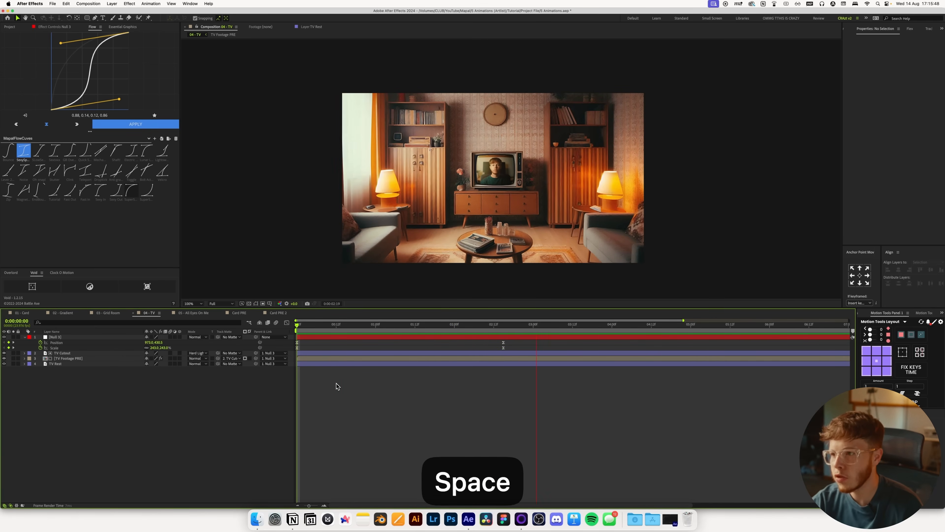
pyautogui.press('space')
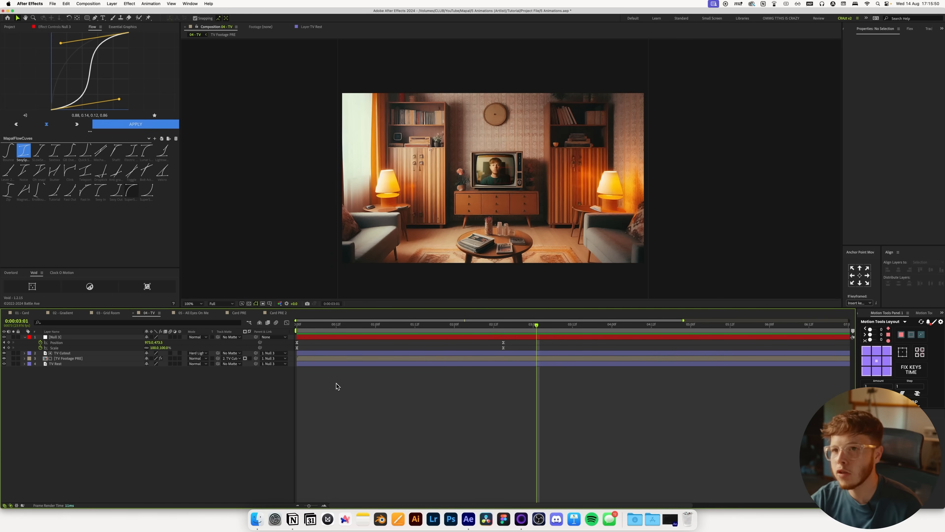
# - Copy the Grain PRE overlay layer from the 02 - Gradient composition into the top of 04 - TV
pyautogui.click(63, 312)
pyautogui.press('super+c')
pyautogui.click(149, 312)
pyautogui.press('super+v')
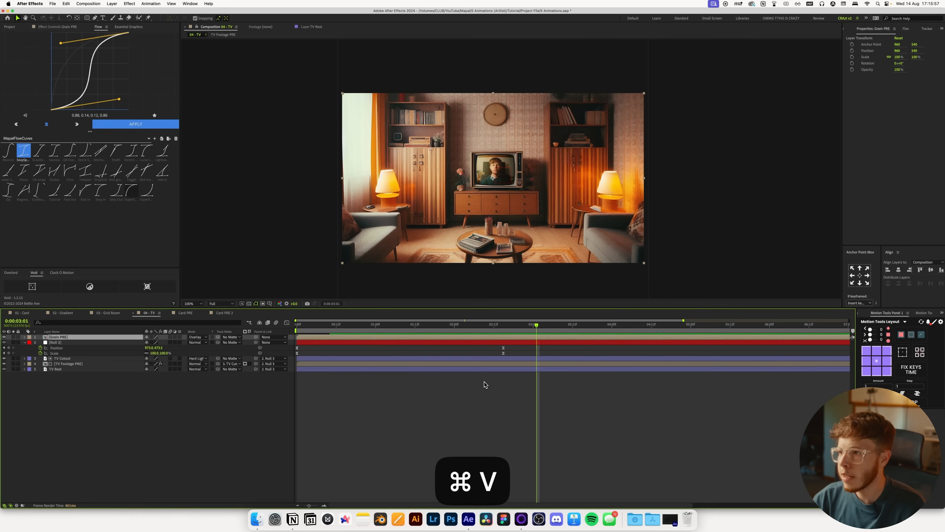
# - Add an adjustment layer beneath Grain PRE and brighten the scene with a Levels effect by lowering the input white
pyautogui.moveTo(493, 323); pyautogui.dragTo(423, 399)
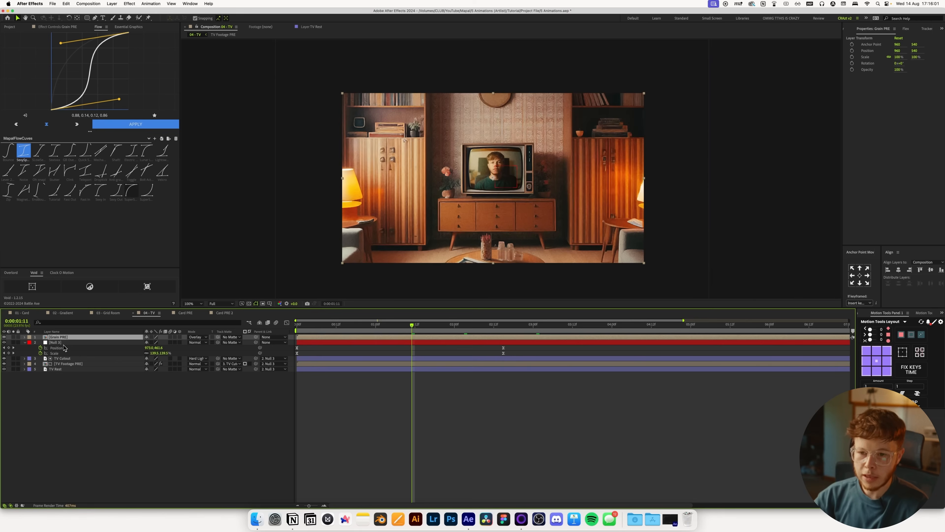
pyautogui.click(64, 343)
pyautogui.press('super+alt+y')
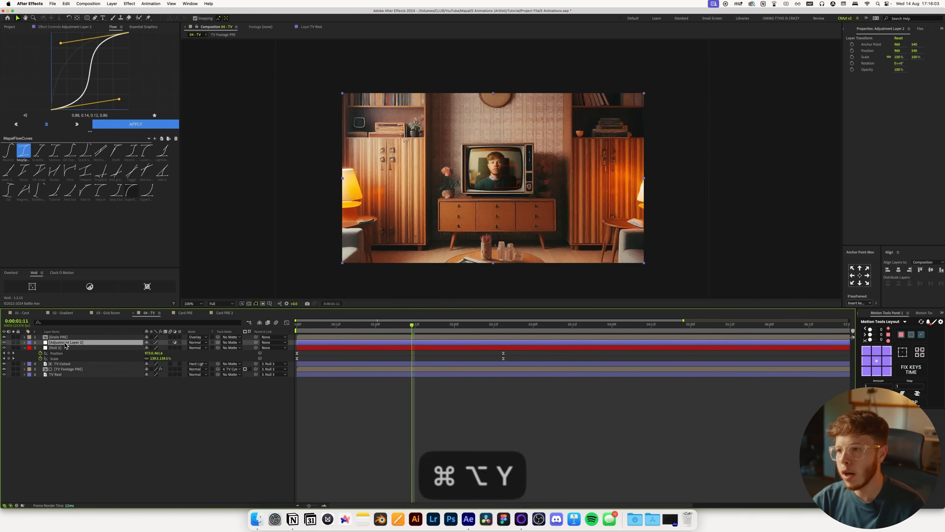
pyautogui.hotkey('ctrl', 'space')
pyautogui.write('lev')
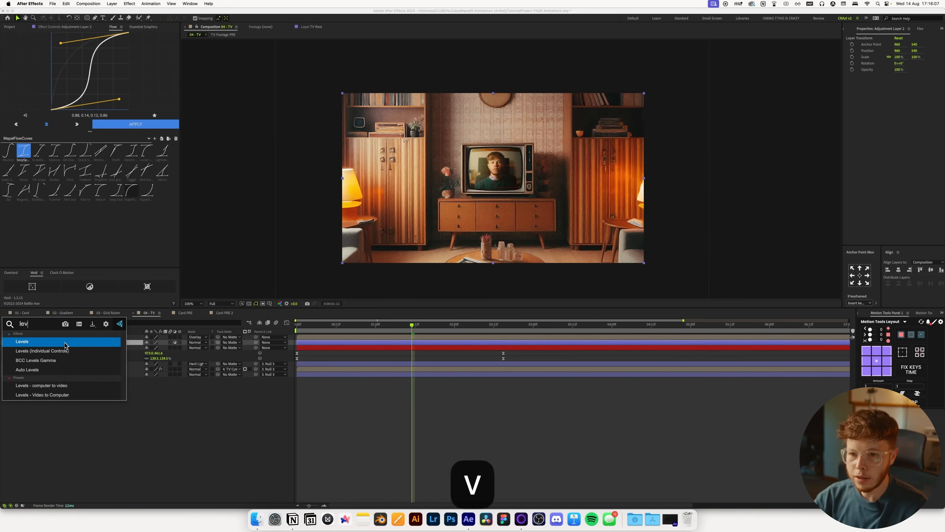
pyautogui.press('Return')
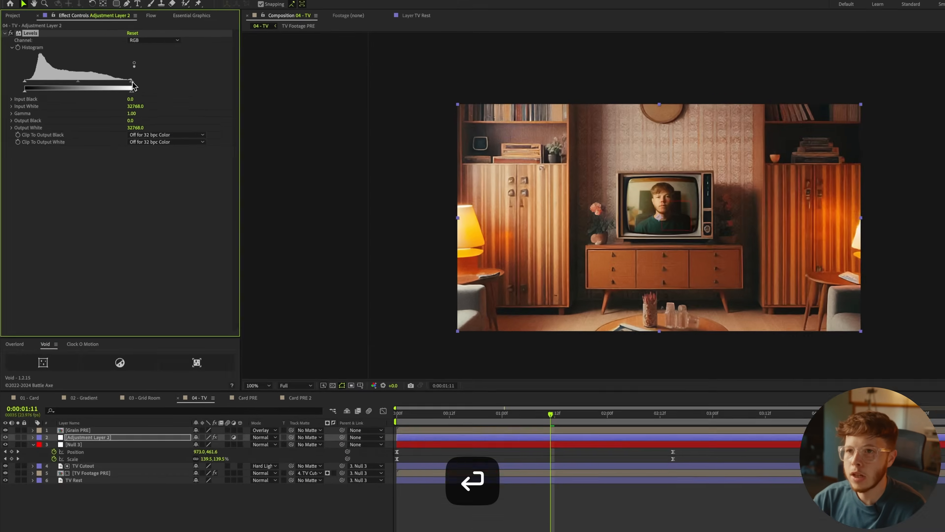
pyautogui.moveTo(99, 76); pyautogui.dragTo(92, 77)
pyautogui.moveTo(186, 99); pyautogui.dragTo(174, 100)
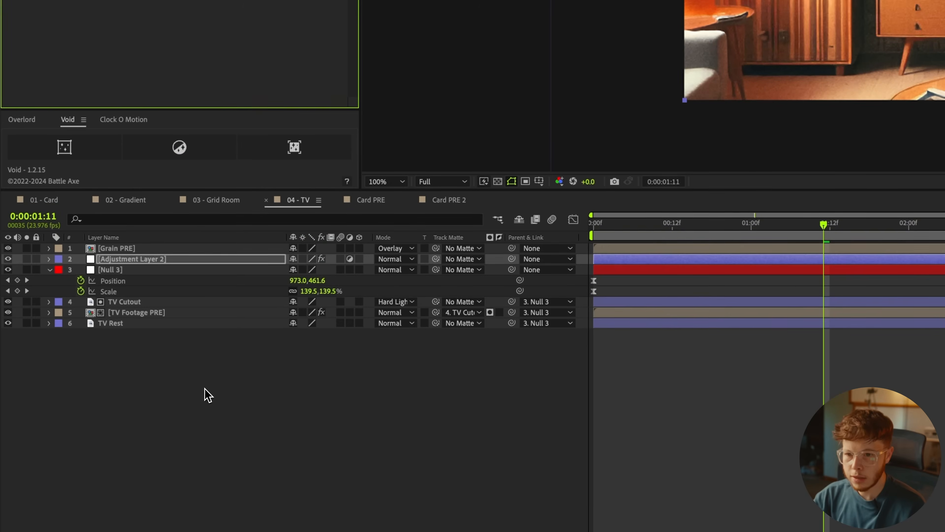
# - Give the adjustment layer's opacity an expression with posterizeTime(6) followed by a wiggle
pyautogui.press('t')
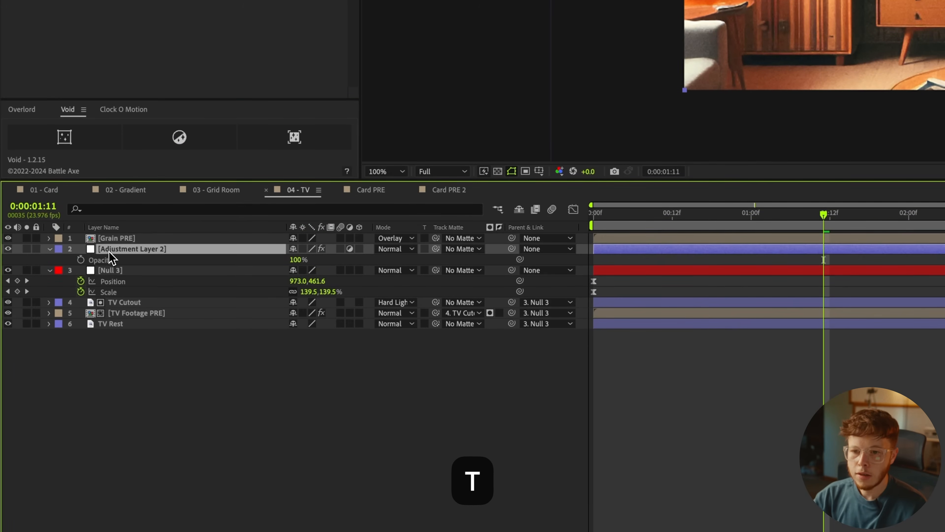
pyautogui.keyDown('alt'); pyautogui.click(81, 260); pyautogui.keyUp('alt')
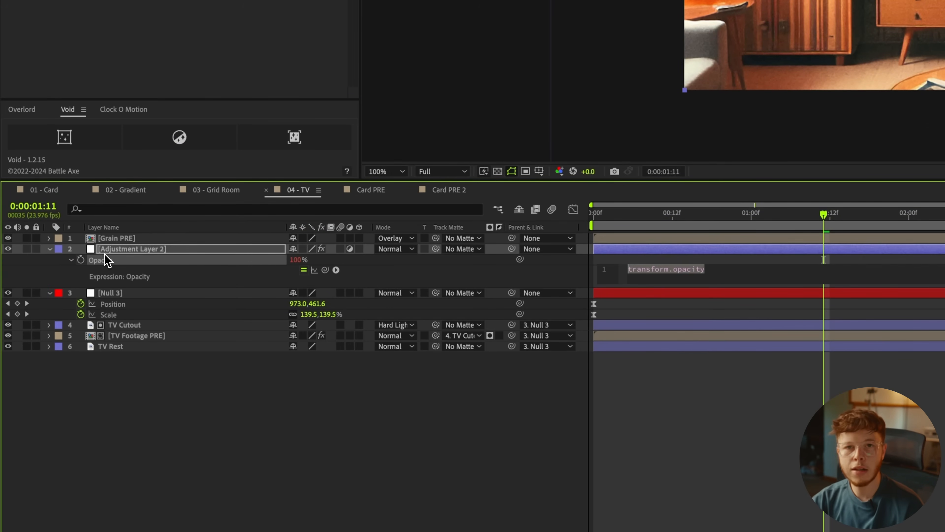
pyautogui.write('post')
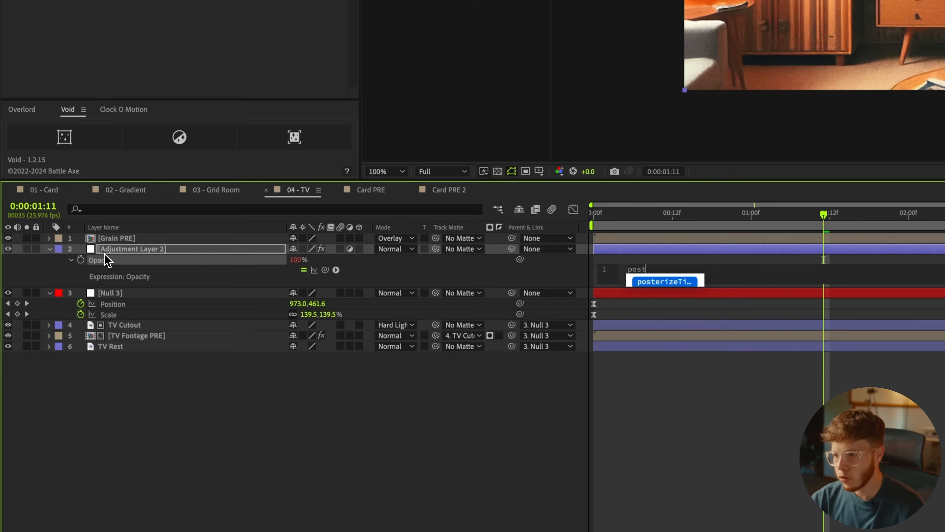
pyautogui.press('Return')
pyautogui.write('6')
pyautogui.press('Right')
pyautogui.press('Return')
pyautogui.write('wigg')
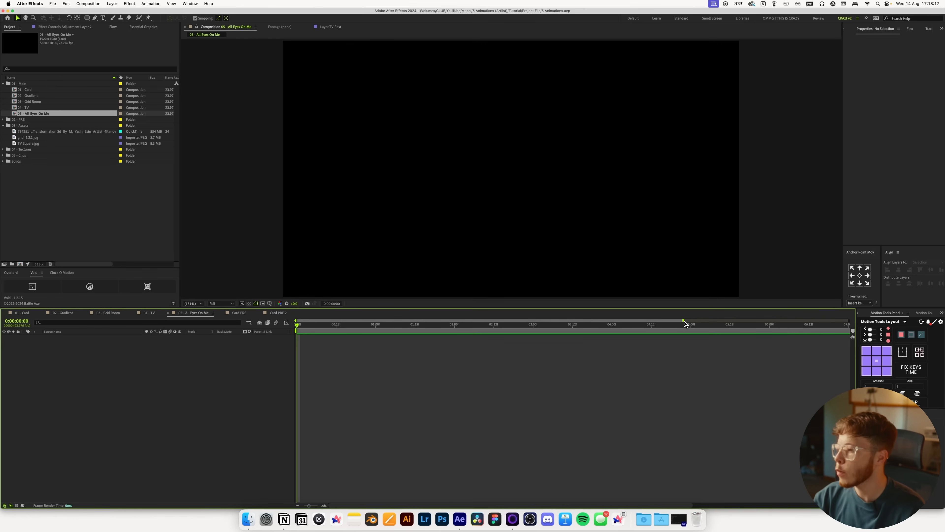
# - Extend the timeline view of 05 - All Eyes On Me to its full duration and draw a circle about 38 px wide
pyautogui.moveTo(683, 324); pyautogui.dragTo(856, 328)
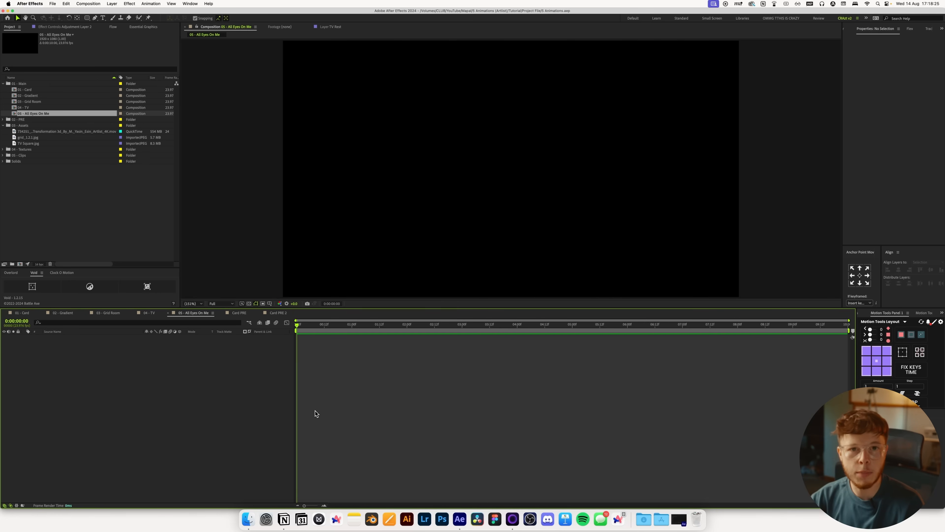
pyautogui.click(87, 19)
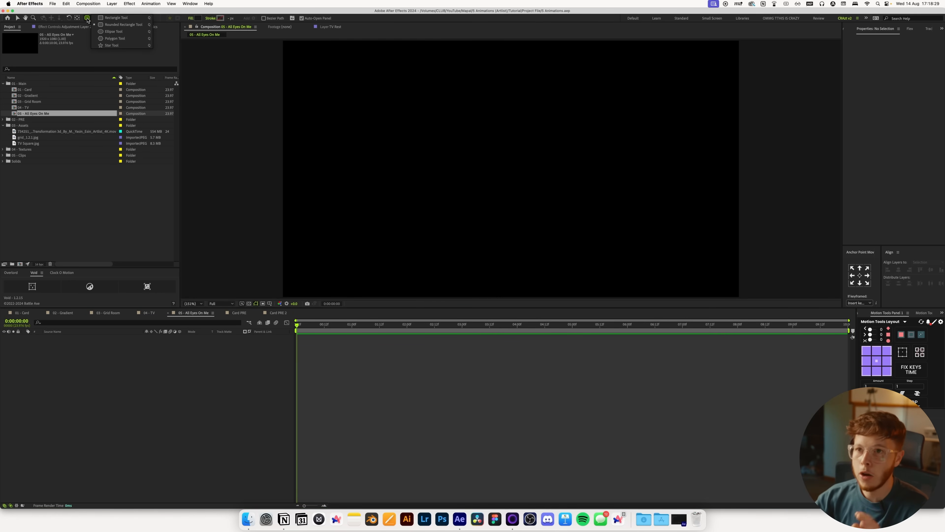
pyautogui.click(121, 32)
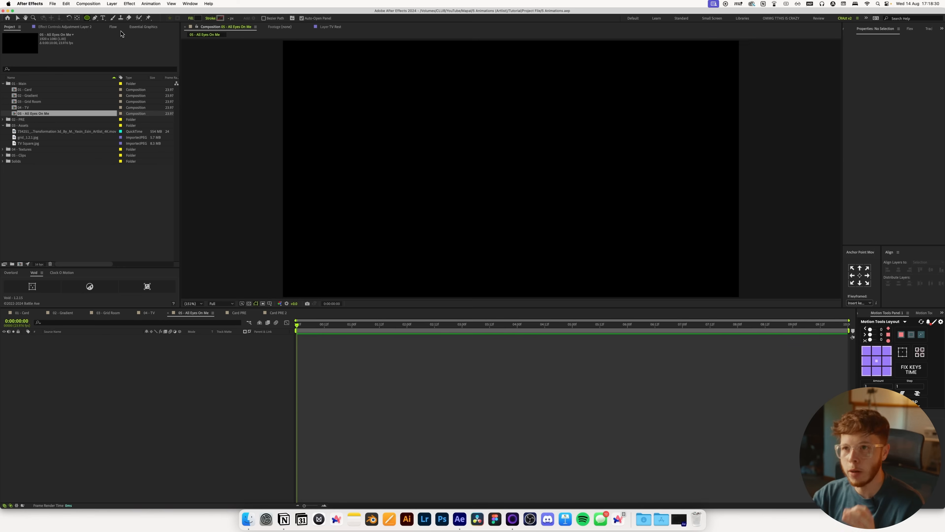
pyautogui.click(200, 19)
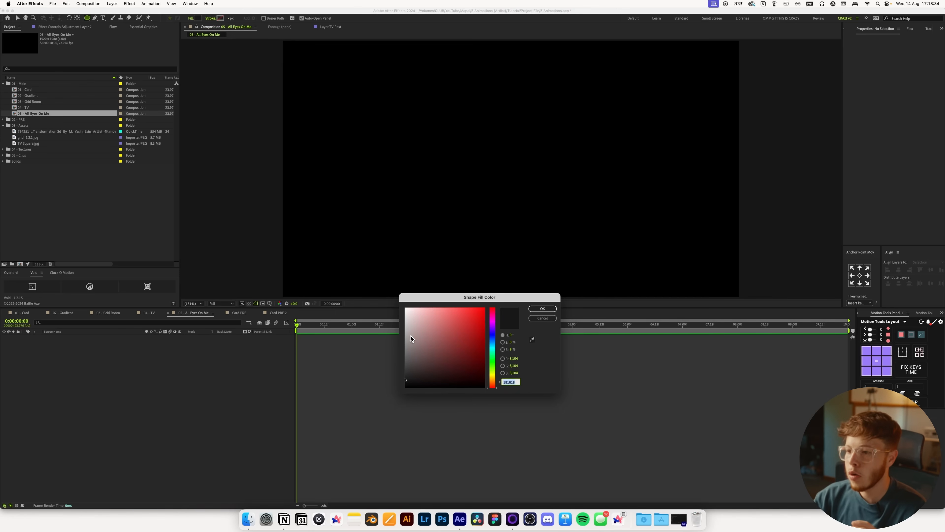
pyautogui.click(541, 308)
pyautogui.moveTo(504, 195); pyautogui.dragTo(510, 207)
pyautogui.press('v')
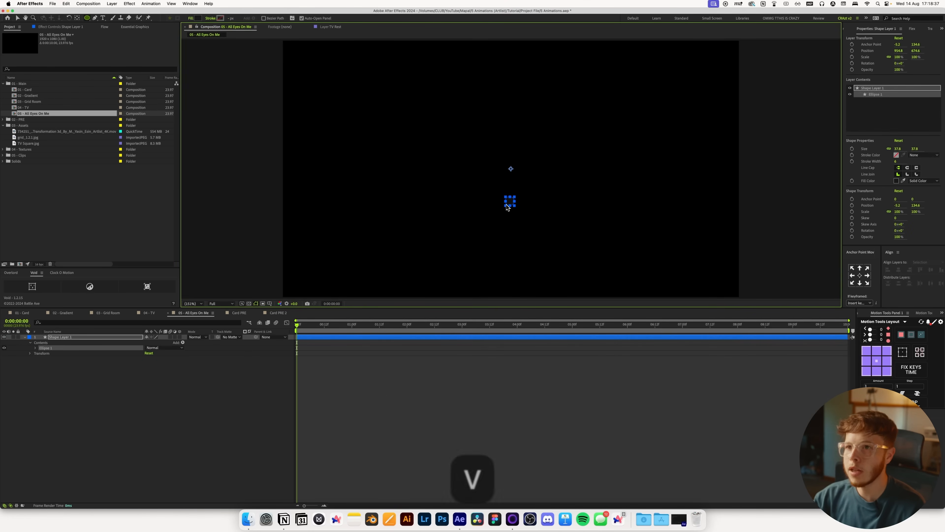
# - Fill the circle with white and align it to the centre of the composition
pyautogui.click(199, 18)
pyautogui.click(406, 309)
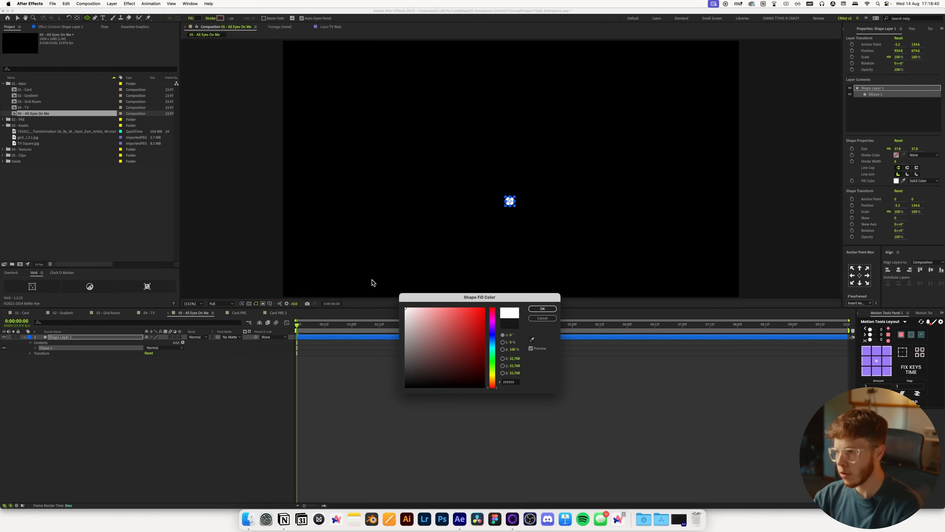
pyautogui.press('Return')
pyautogui.click(900, 270)
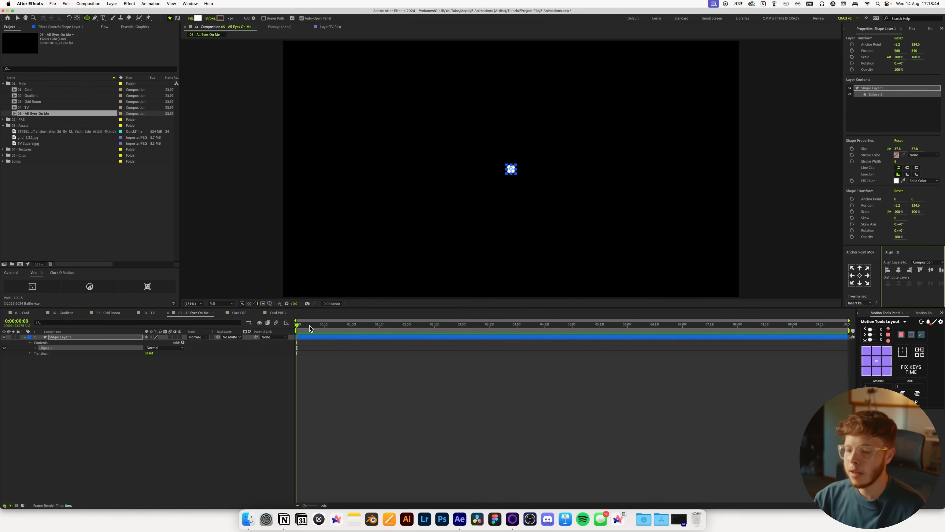
# - Draw a polygon with an outer radius of about 78 px on a new shape layer below the circle
pyautogui.click(251, 407)
pyautogui.click(87, 18)
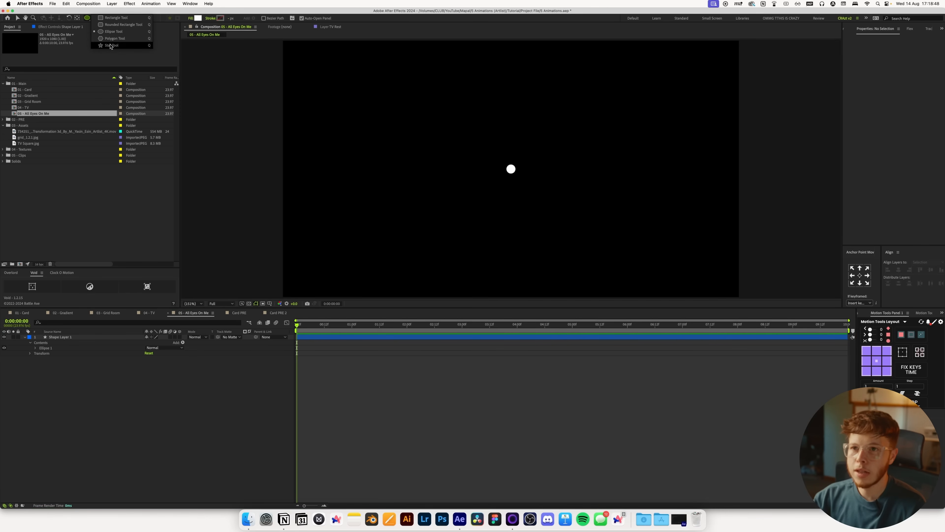
pyautogui.click(112, 40)
pyautogui.moveTo(505, 220); pyautogui.dragTo(520, 237)
pyautogui.press('v')
# - Turn the polygon into a thin four-pointed star by setting 4 points, type Star and an inner radius of about 10
pyautogui.click(35, 347)
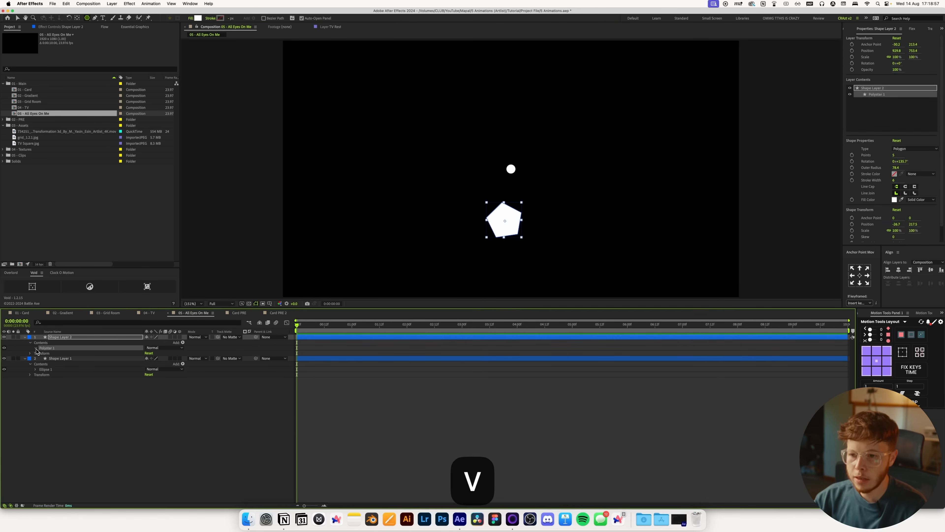
pyautogui.click(40, 353)
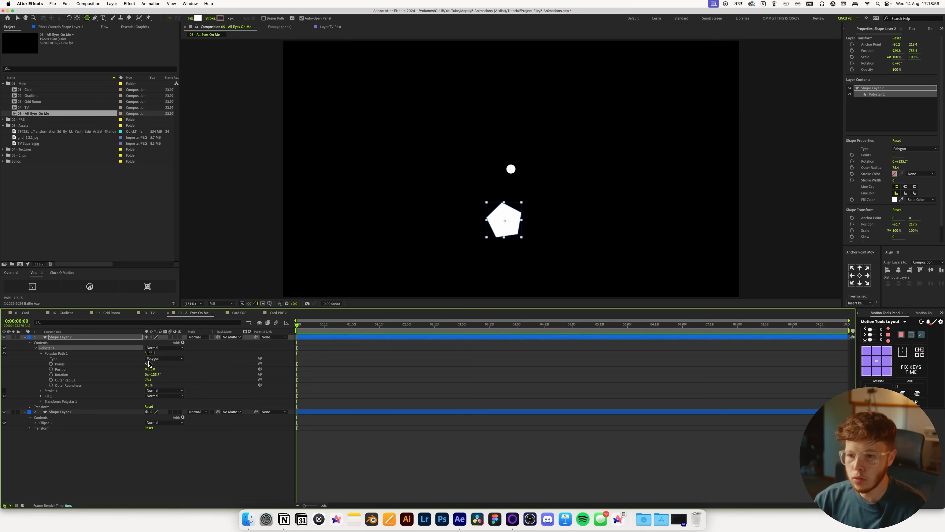
pyautogui.click(149, 364)
pyautogui.write('4')
pyautogui.press('Return')
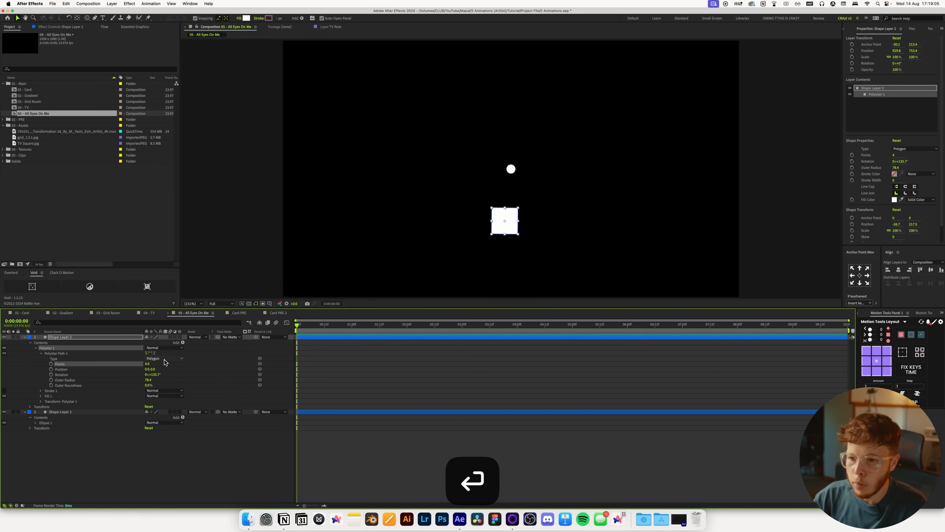
pyautogui.click(164, 359)
pyautogui.click(165, 364)
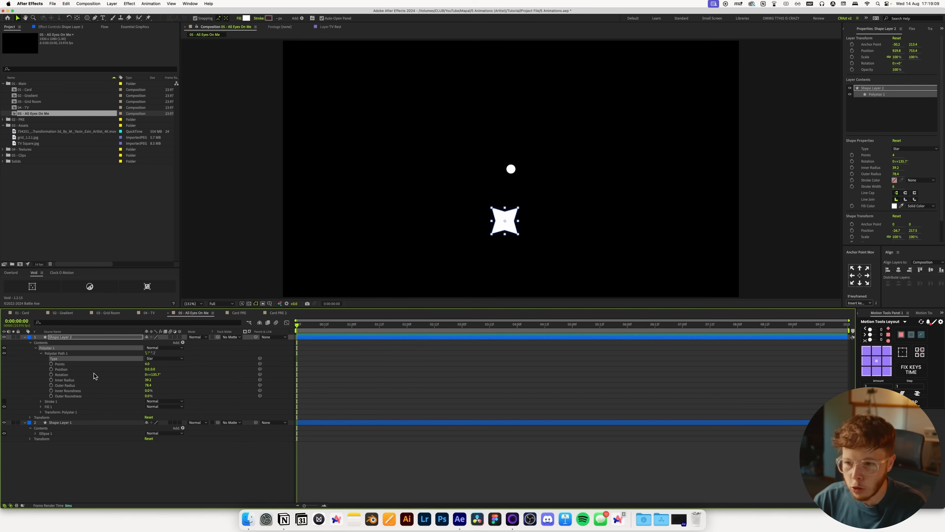
pyautogui.moveTo(148, 382); pyautogui.dragTo(142, 383)
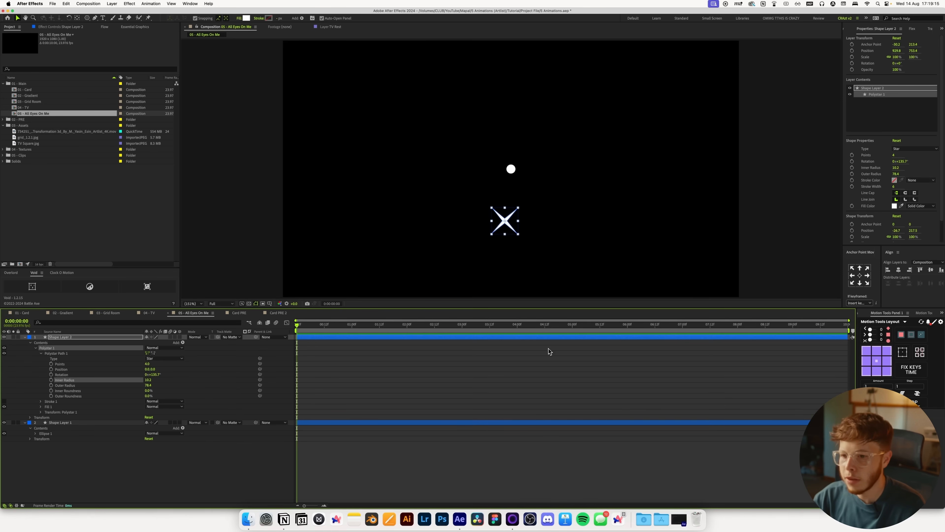
# - Set the star's rotation to 0°, its outer radius to about 49 and its inner roundness to 190%
pyautogui.write('0')
pyautogui.press('Return')
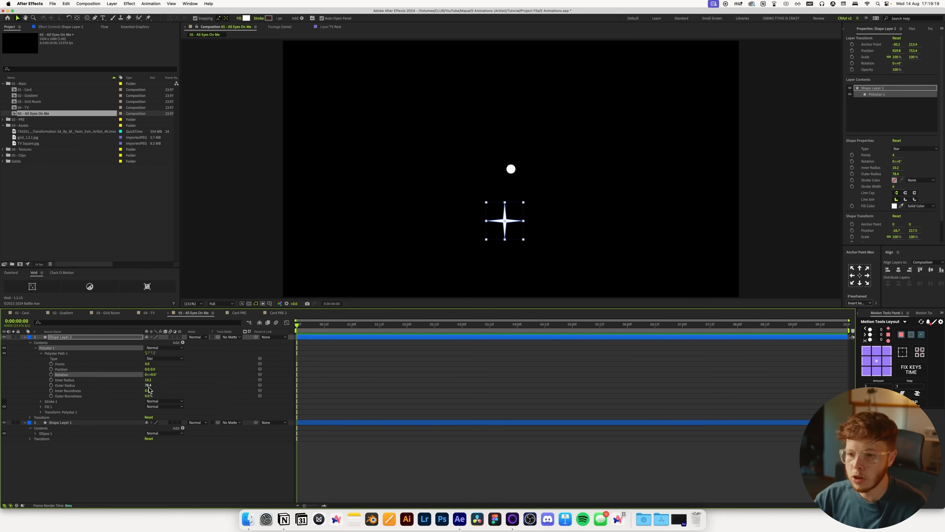
pyautogui.moveTo(147, 389); pyautogui.dragTo(144, 390)
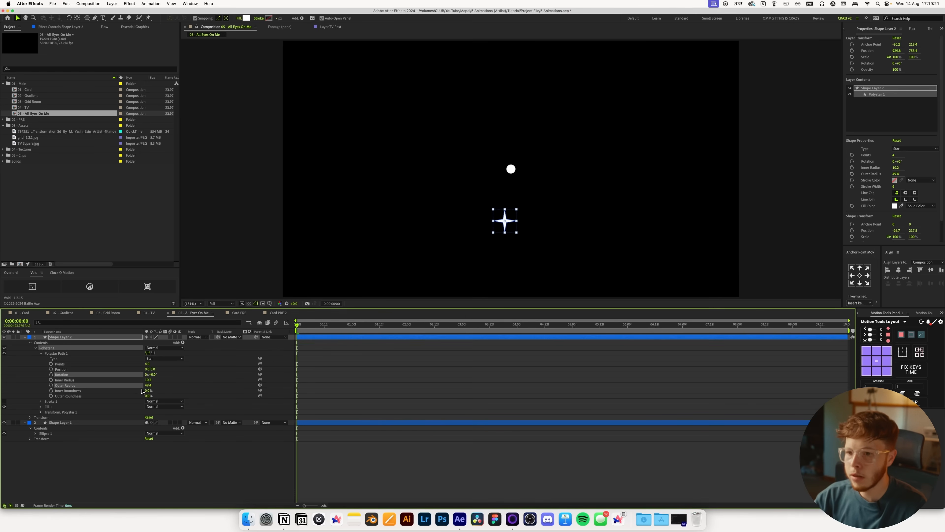
pyautogui.moveTo(154, 391); pyautogui.dragTo(176, 395)
# - Place the star, filled yellow, below and to the right of the circle and give its layer a pink label
pyautogui.press('v')
pyautogui.moveTo(505, 223); pyautogui.dragTo(539, 232)
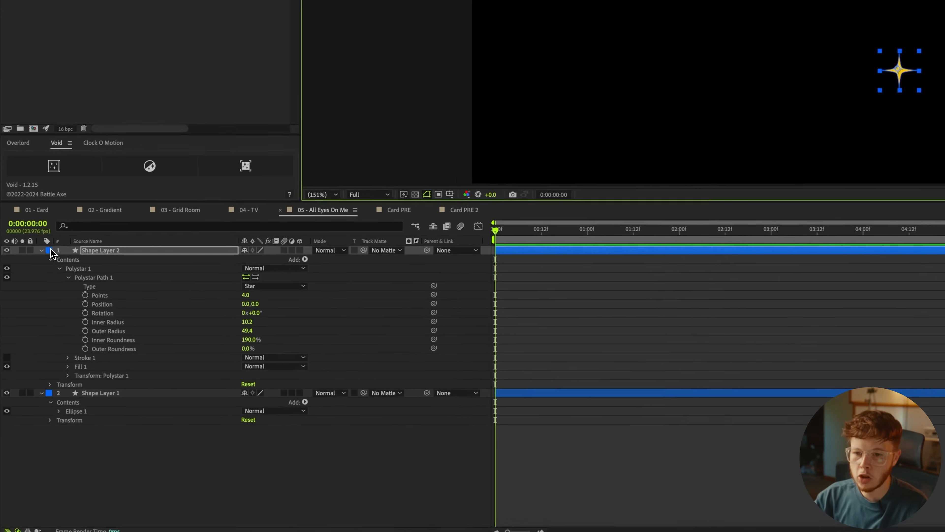
pyautogui.click(29, 336)
pyautogui.click(107, 310)
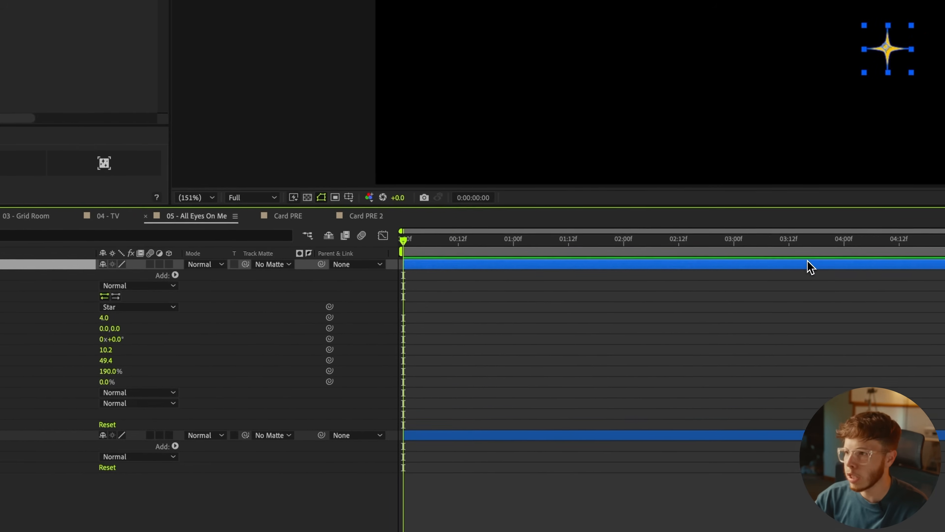
pyautogui.press('u')
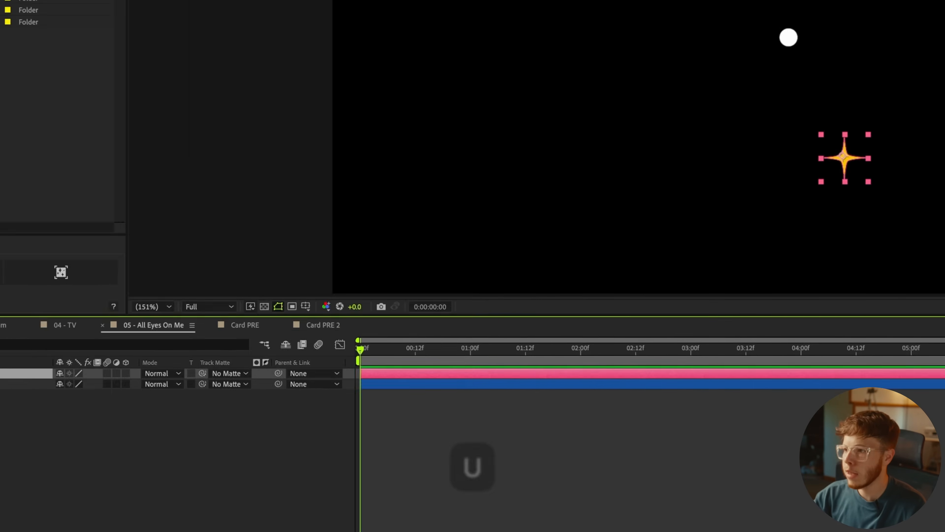
# - Duplicate the star layer eight times and scatter the copies around the circle
pyautogui.press('super+d')
pyautogui.moveTo(594, 350); pyautogui.dragTo(334, 379)
pyautogui.press('super+d')
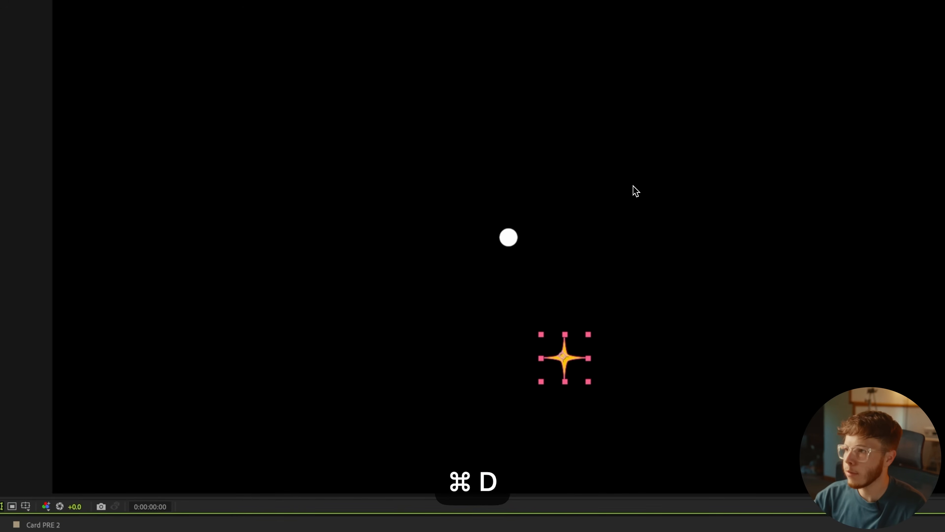
pyautogui.press('super+d')
pyautogui.press('super+d')
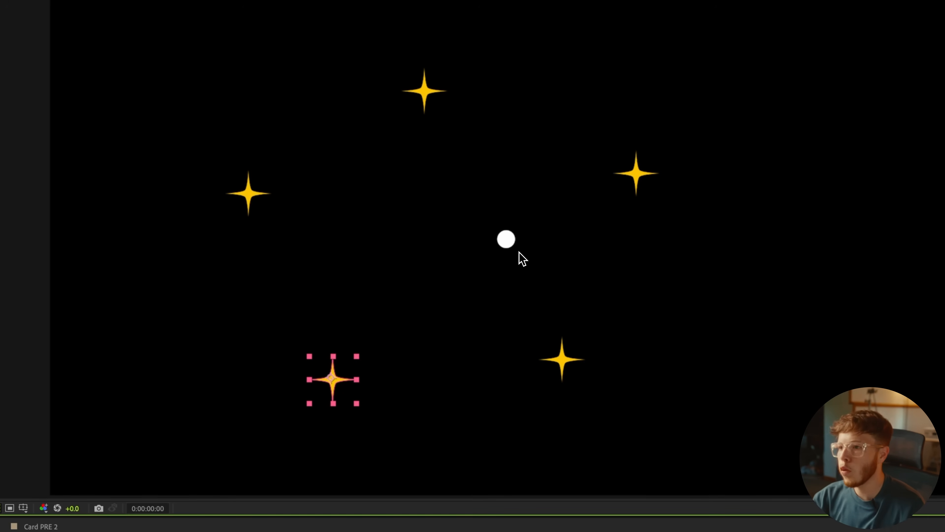
pyautogui.press('super+d')
pyautogui.moveTo(333, 394); pyautogui.dragTo(433, 352)
pyautogui.press('super+d')
pyautogui.press('super+d')
pyautogui.press('super+d')
pyautogui.click(477, 436)
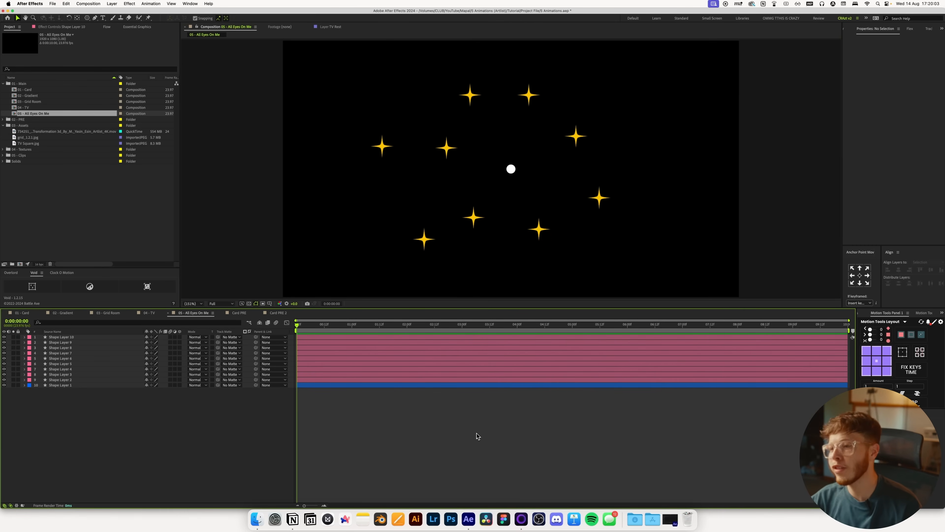
# - Add a lookAt2D expression to the rotation of Shape Layer 10, targeting the circle layer Shape Layer 1
pyautogui.press('super+Tab')
pyautogui.press('super+Tab')
pyautogui.press('super+Tab')
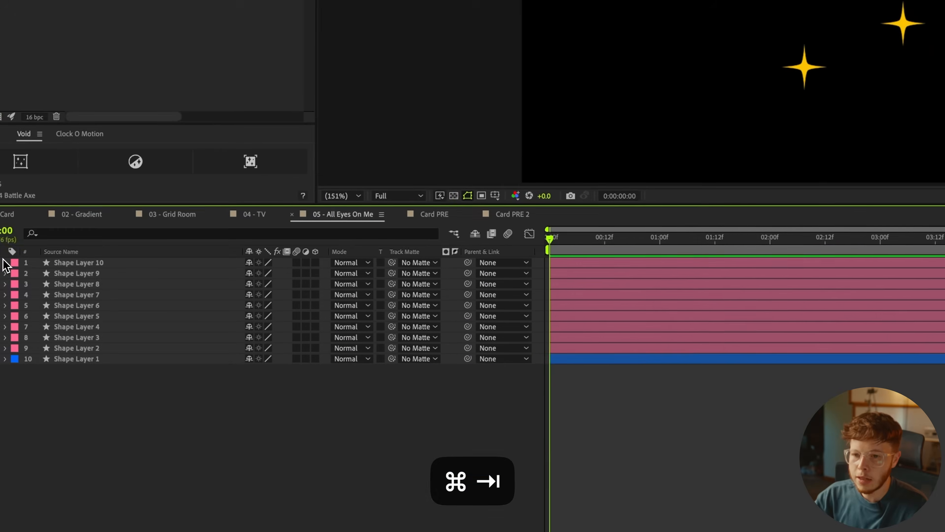
pyautogui.click(130, 253)
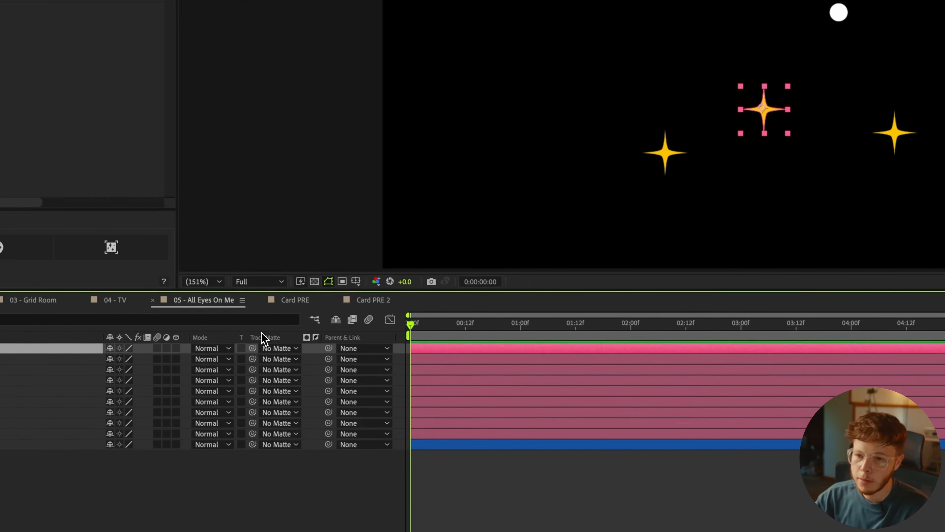
pyautogui.press('r')
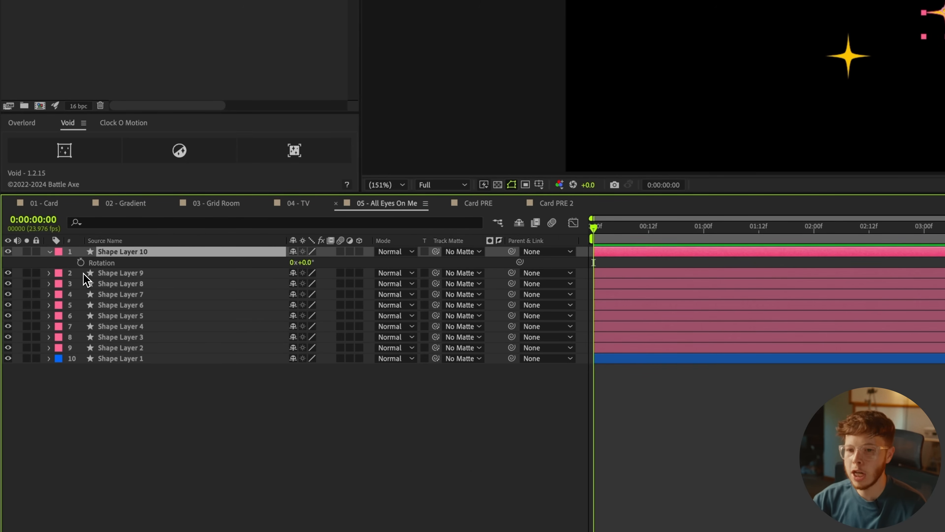
pyautogui.keyDown('alt'); pyautogui.click(80, 262); pyautogui.keyUp('alt')
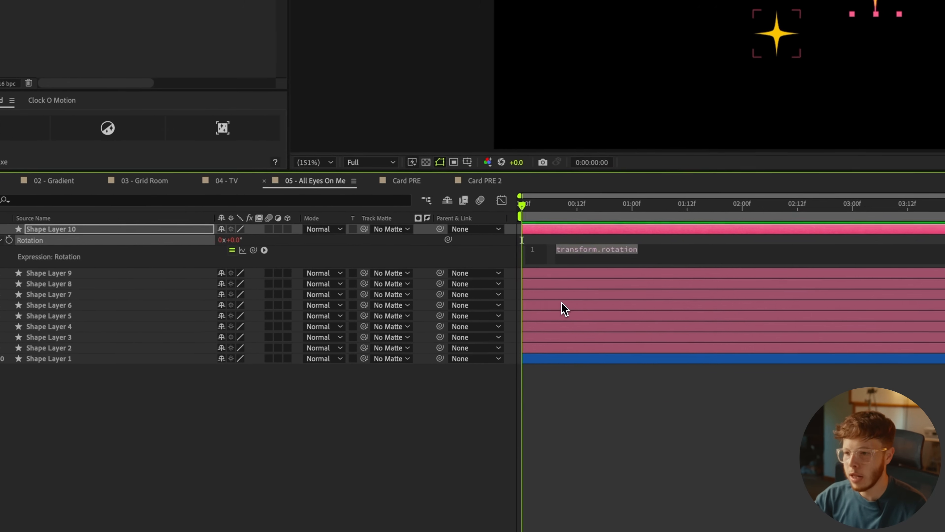
pyautogui.write('lookAt2D(someLayer);')
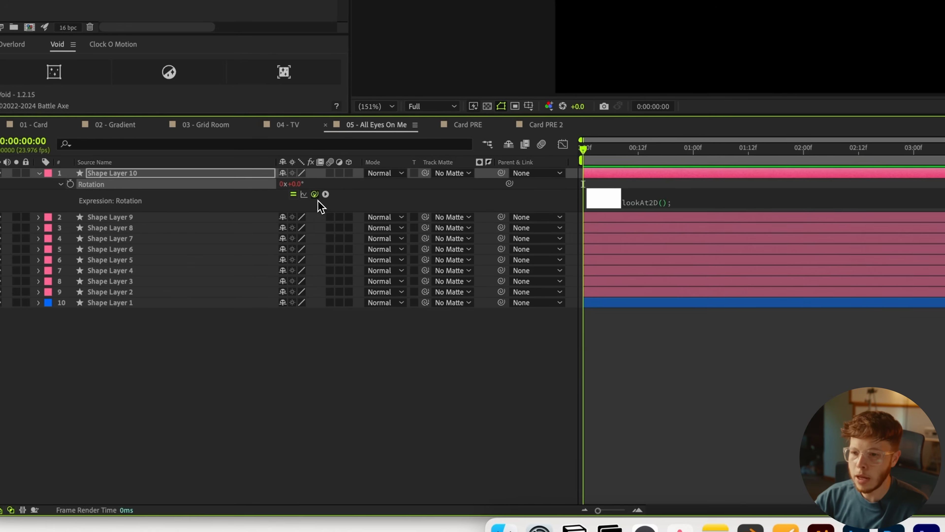
pyautogui.moveTo(226, 241); pyautogui.dragTo(72, 355)
pyautogui.moveTo(174, 305); pyautogui.dragTo(171, 302)
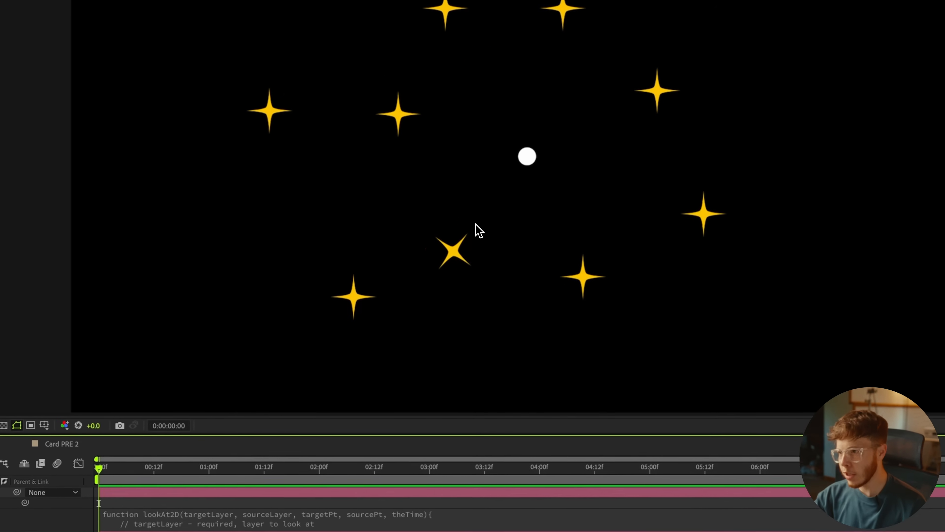
# - Copy only the rotation expression of Shape Layer 10 and paste it onto Shape Layers 2 to 9
pyautogui.click(452, 256)
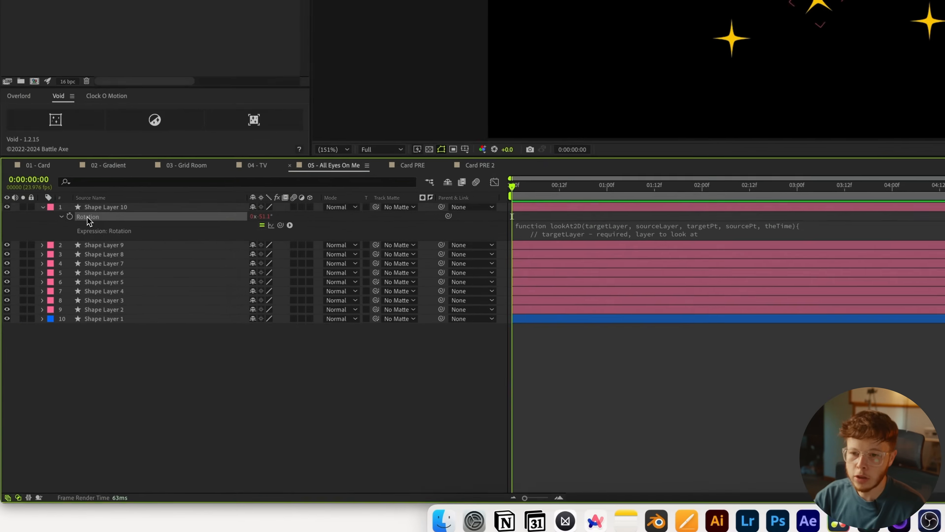
pyautogui.rightClick(51, 342)
pyautogui.click(73, 416)
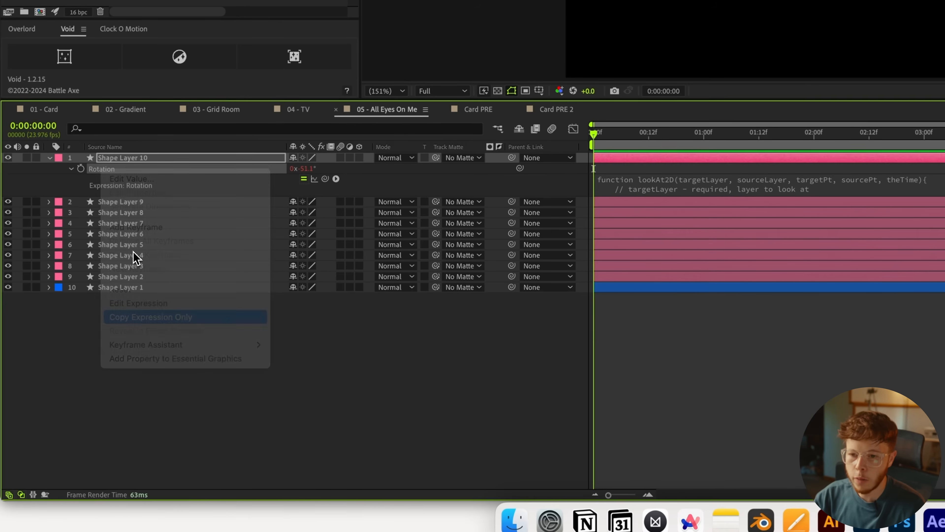
pyautogui.click(122, 203)
pyautogui.keyDown('shift'); pyautogui.click(116, 277); pyautogui.keyUp('shift')
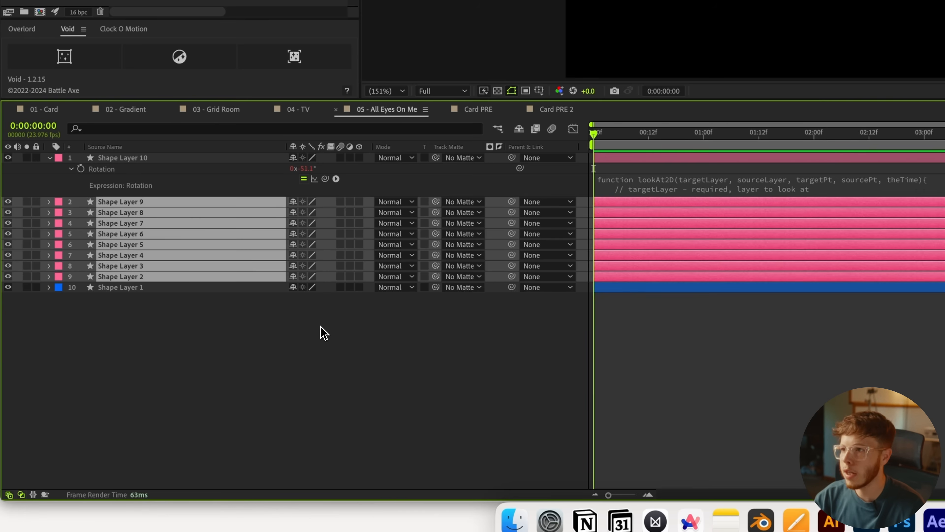
pyautogui.press('super+v')
pyautogui.click(414, 363)
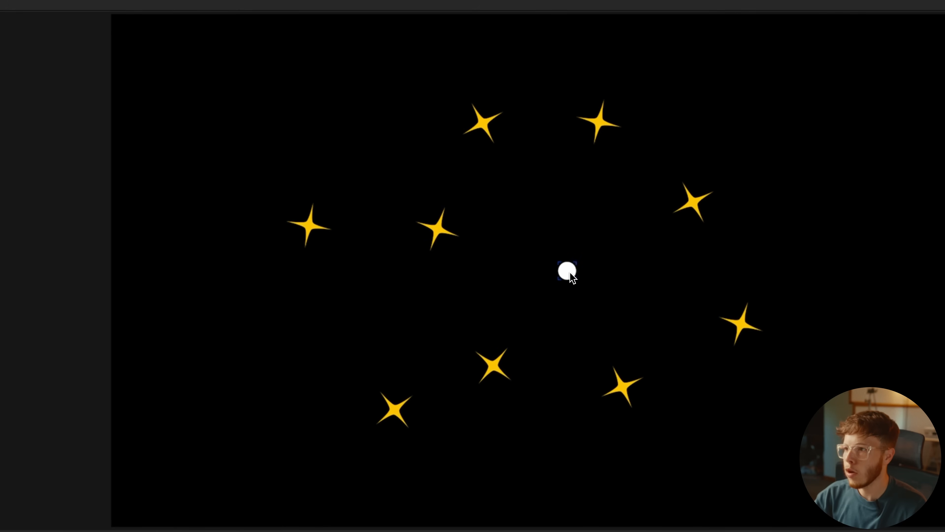
# - Test the look-at rotation by moving the circle among the stars and repositioning the star of Shape Layer 9
pyautogui.moveTo(617, 212); pyautogui.dragTo(719, 254)
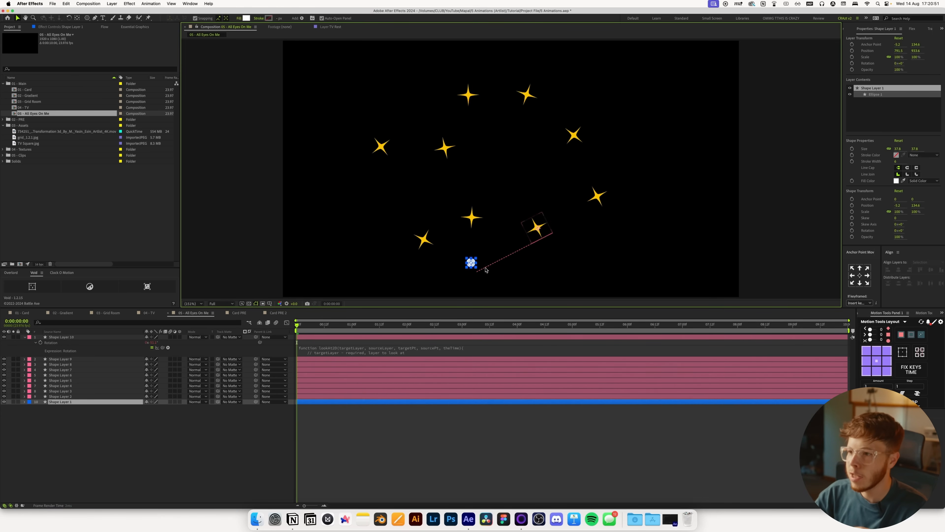
pyautogui.moveTo(588, 192); pyautogui.dragTo(500, 173)
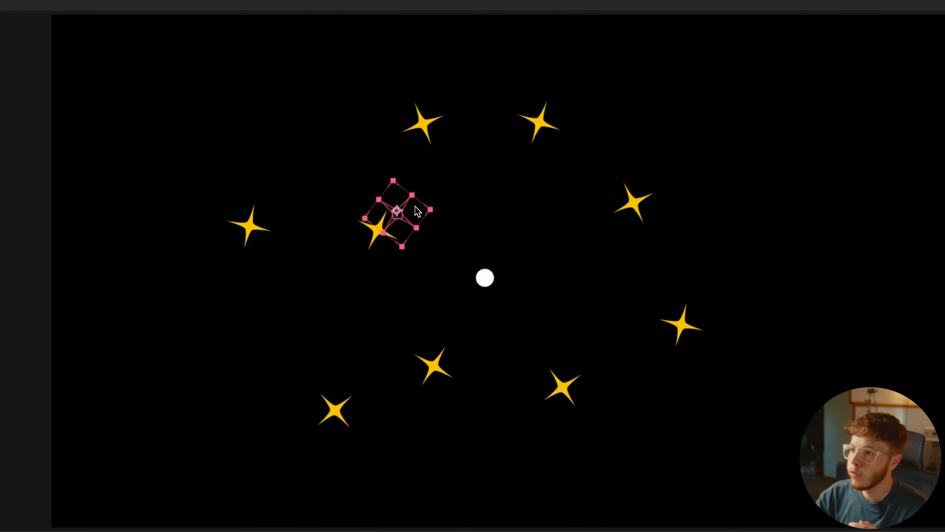
pyautogui.moveTo(417, 211); pyautogui.dragTo(454, 209)
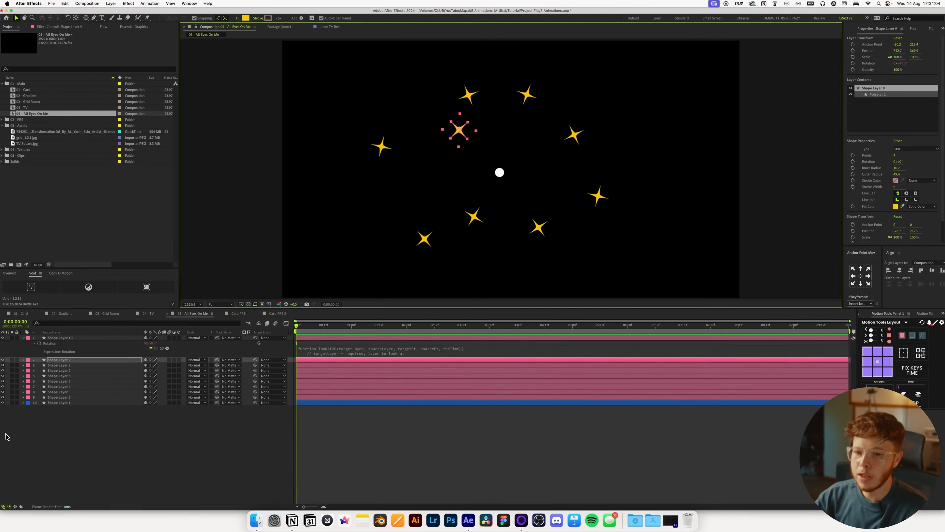
pyautogui.click(4, 401)
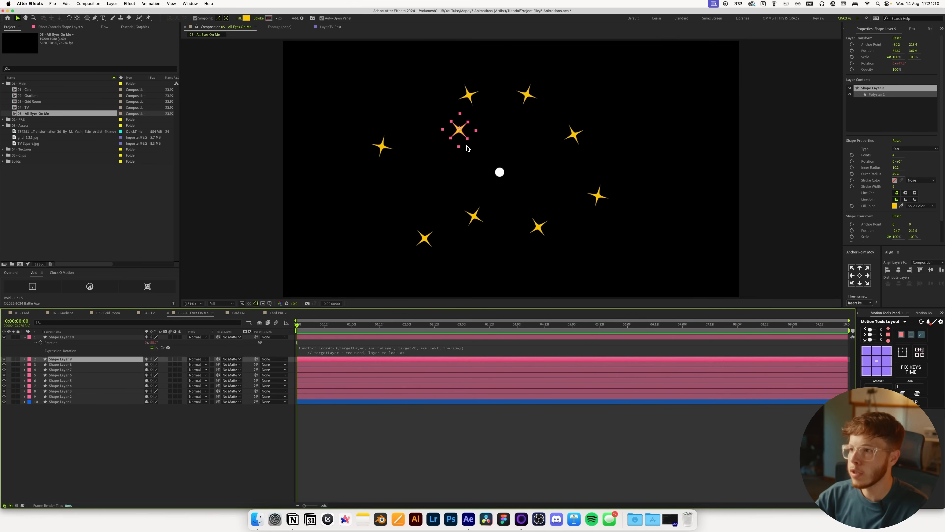
pyautogui.moveTo(460, 134); pyautogui.dragTo(525, 136)
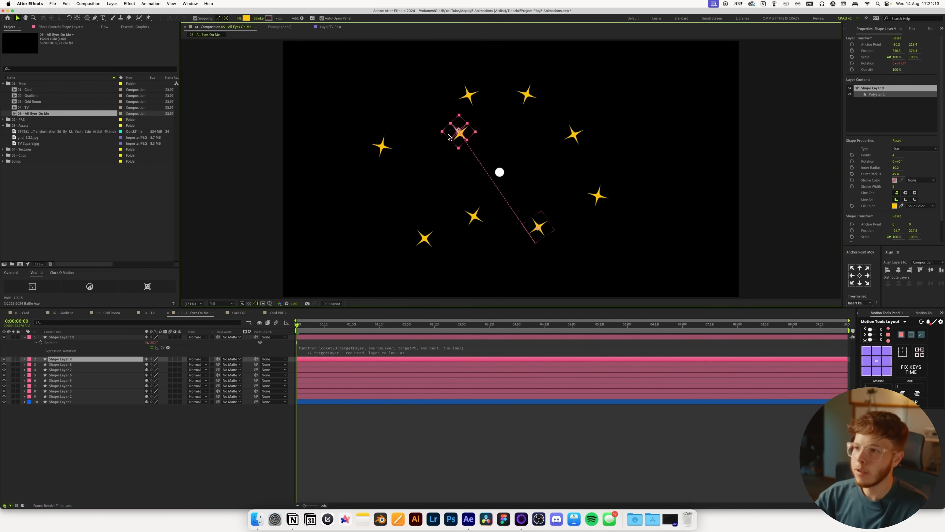